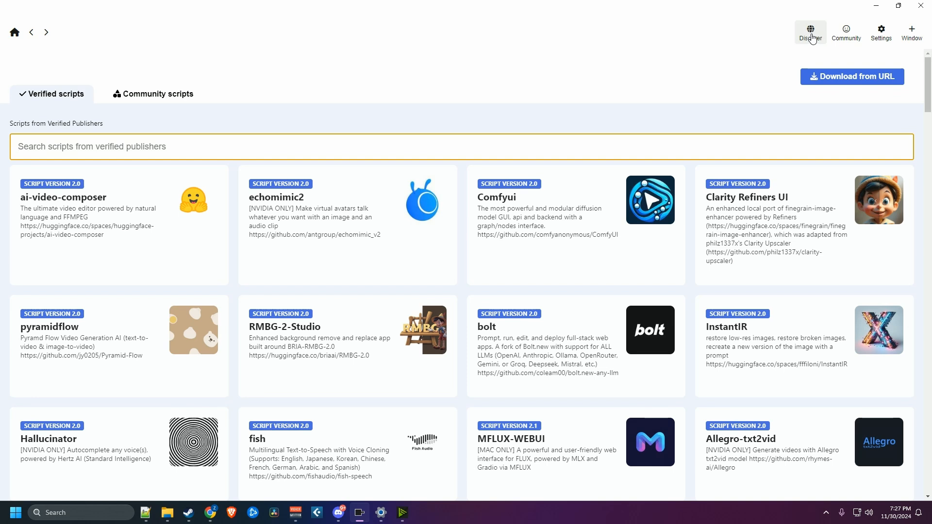
Search the verified scripts in Discover for "stable diff" and open the Stable Diffusion web UI page
click(811, 37)
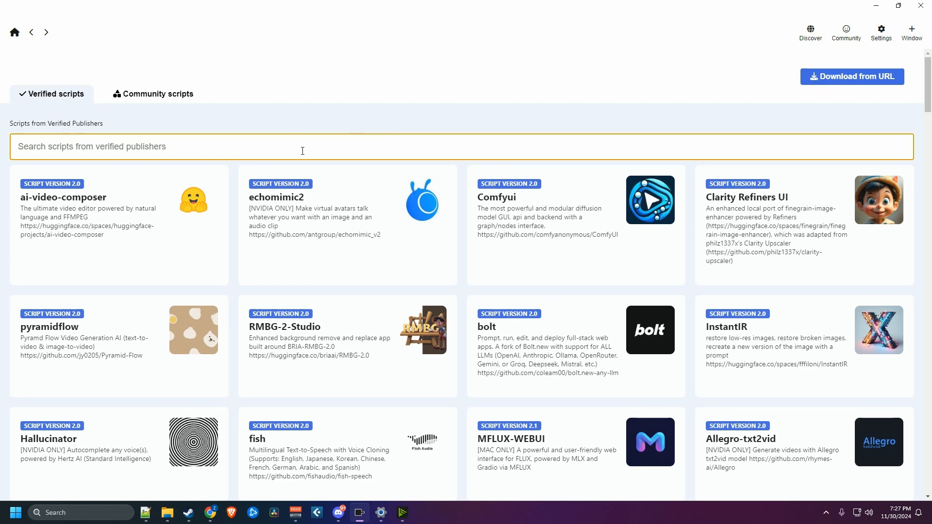
text(stable diff)
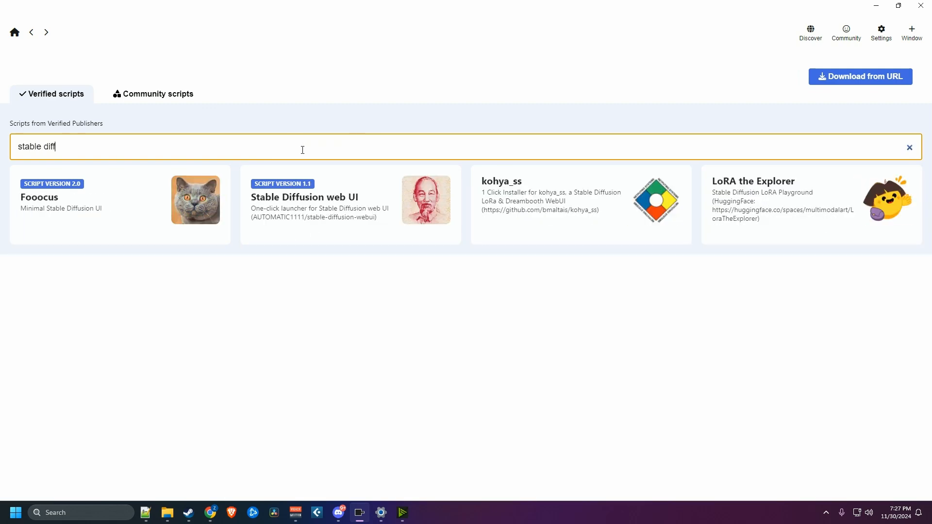
click(354, 231)
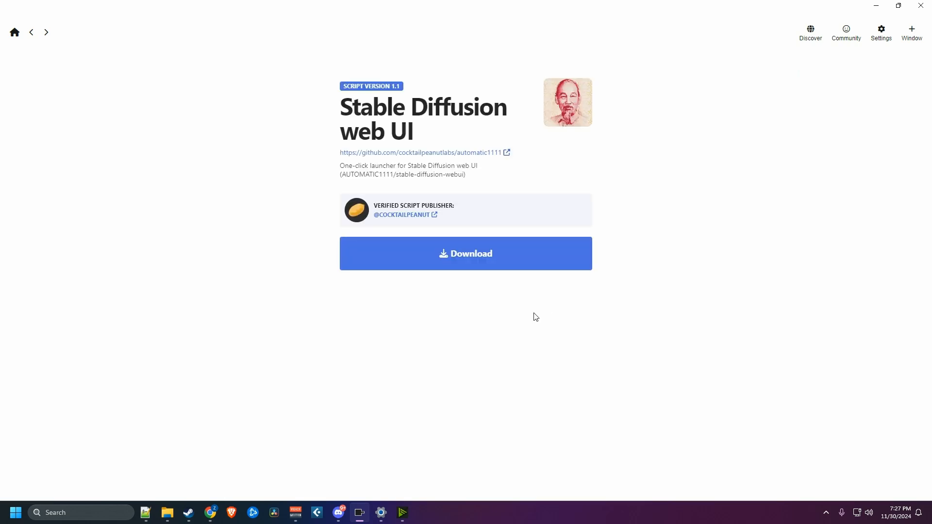
Download the Stable Diffusion web UI script with the save name automatic1111.git and start its installation
click(503, 265)
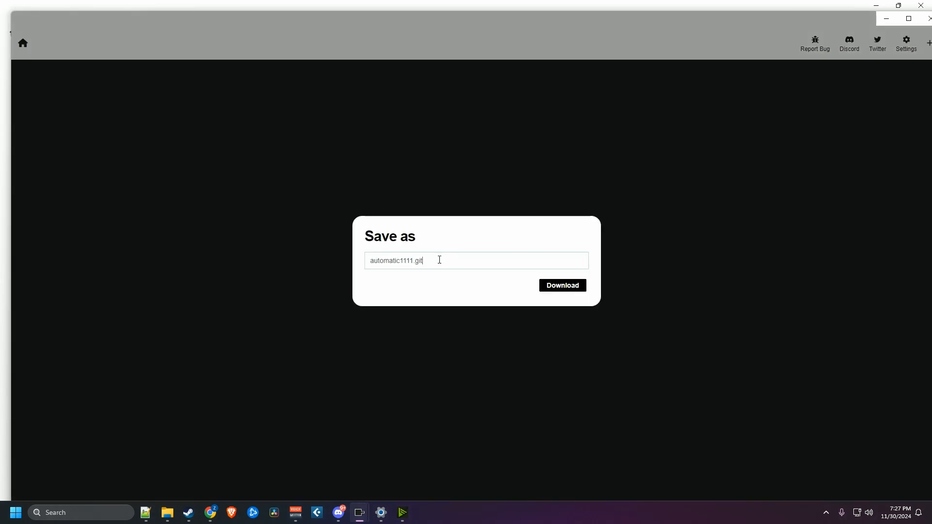
triple_click(413, 255)
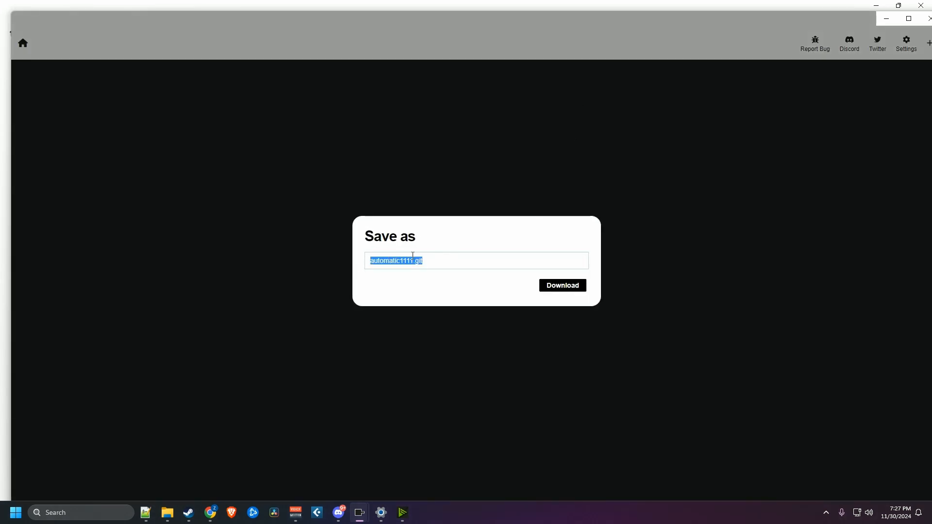
click(548, 290)
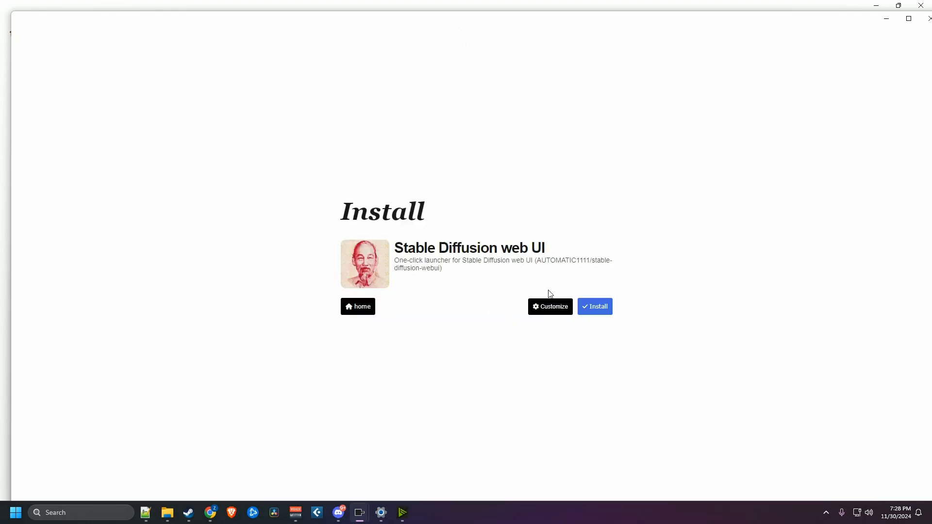
click(586, 306)
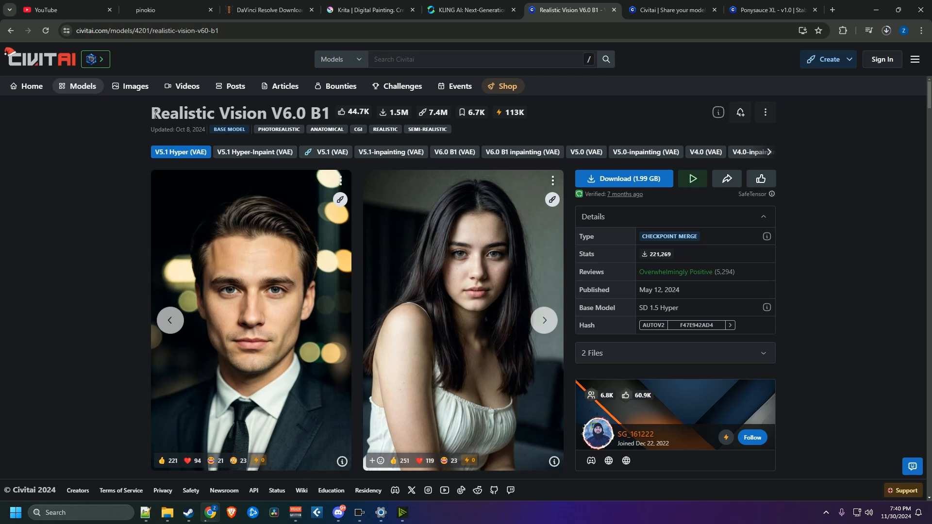
Examine the title and web address of the Realistic Vision V6.0 B1 model page on Civitai
mouse_move(154, 113)
mouse_down()
mouse_move(327, 112)
mouse_move(148, 114)
mouse_up()
click(327, 113)
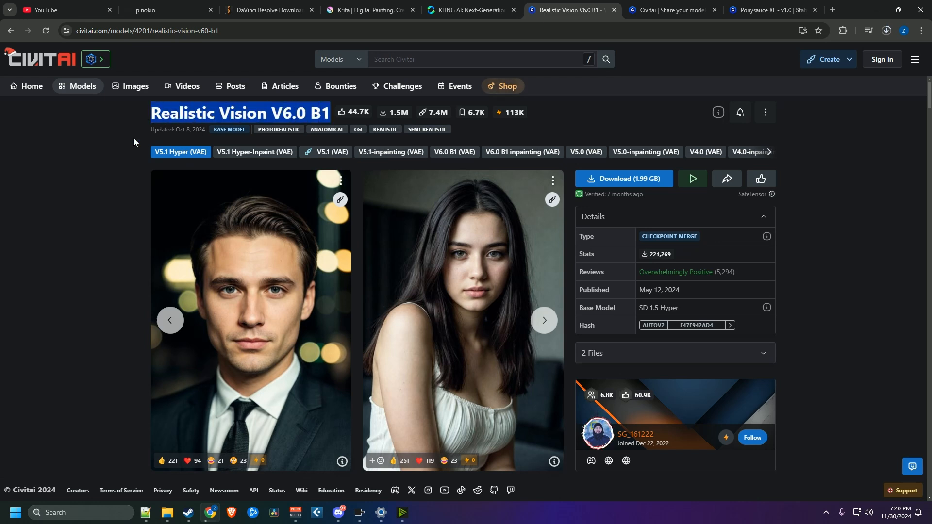
click(126, 159)
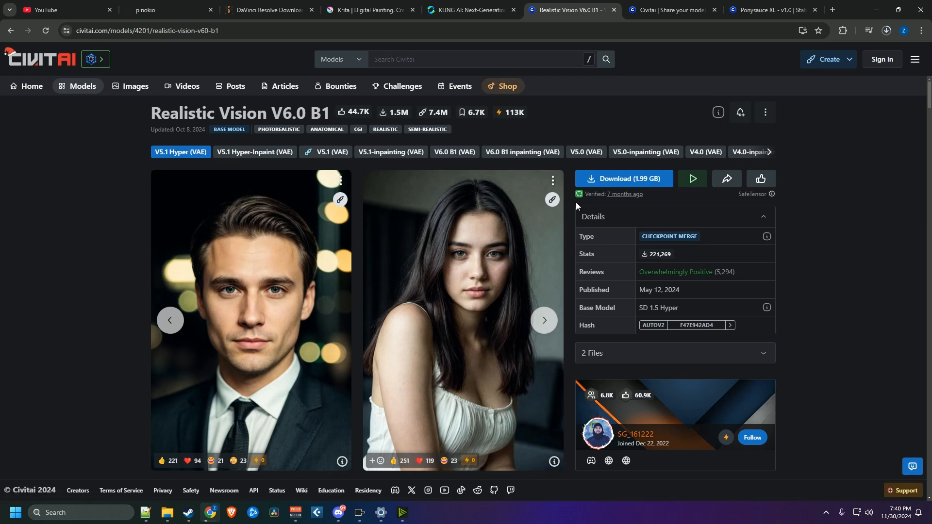
click(228, 32)
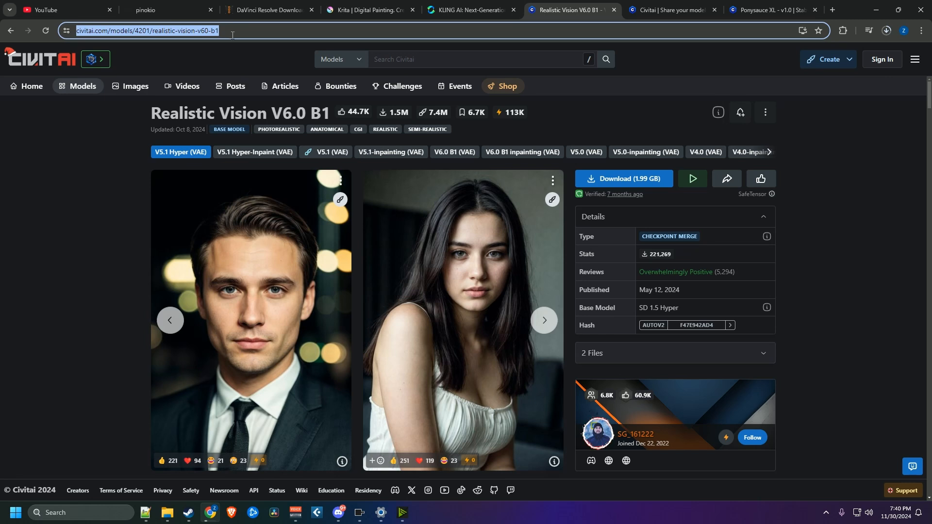
click(90, 189)
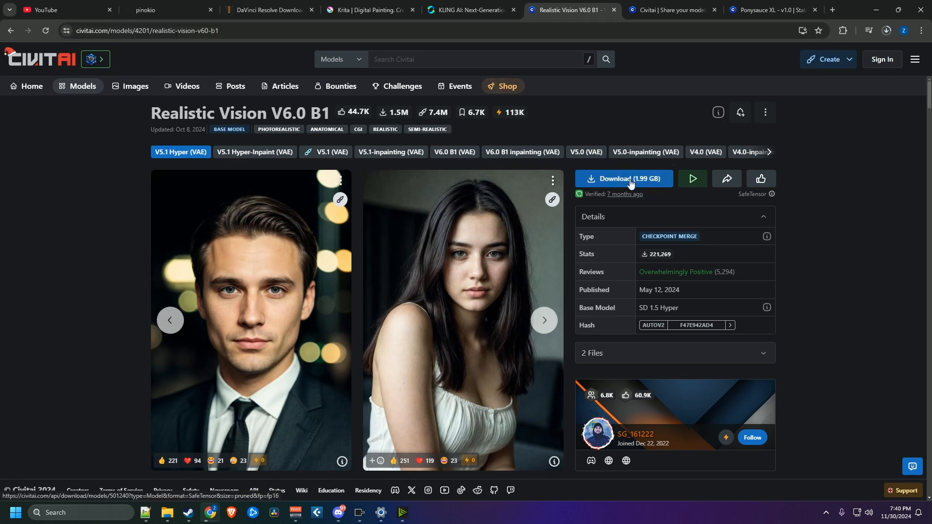
Review the Ponysauce XL page's description for its recommended prompt tags and negative prompt words
click(750, 11)
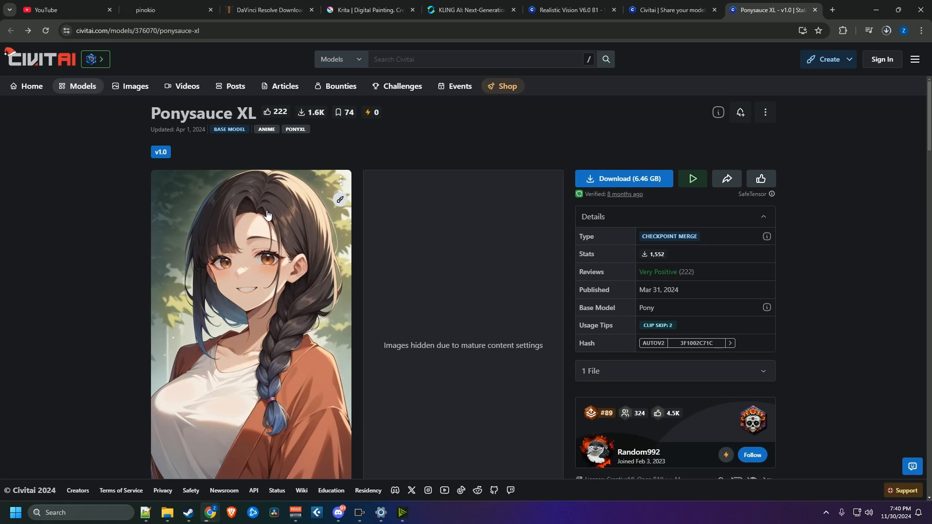
scroll(228, 250, down, 4)
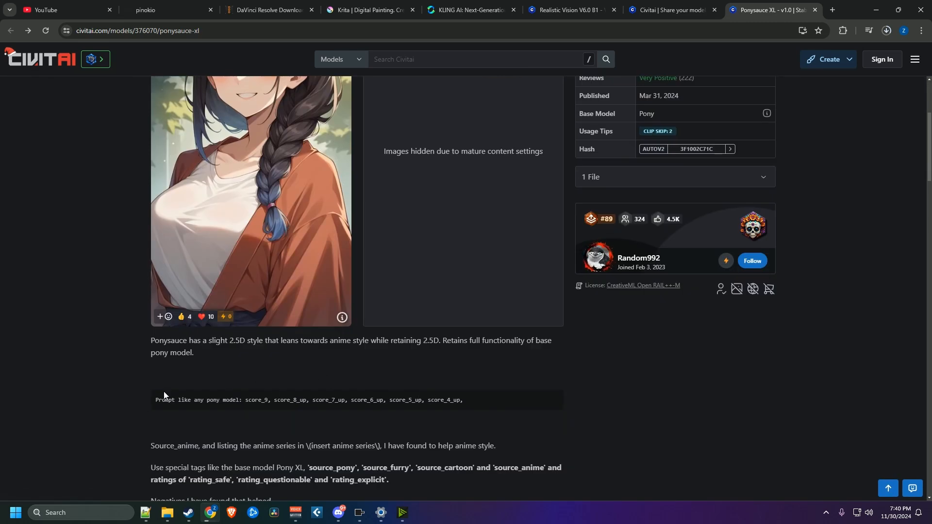
mouse_move(155, 400)
mouse_down()
mouse_move(475, 401)
mouse_move(163, 400)
mouse_up()
scroll(167, 383, down, 2)
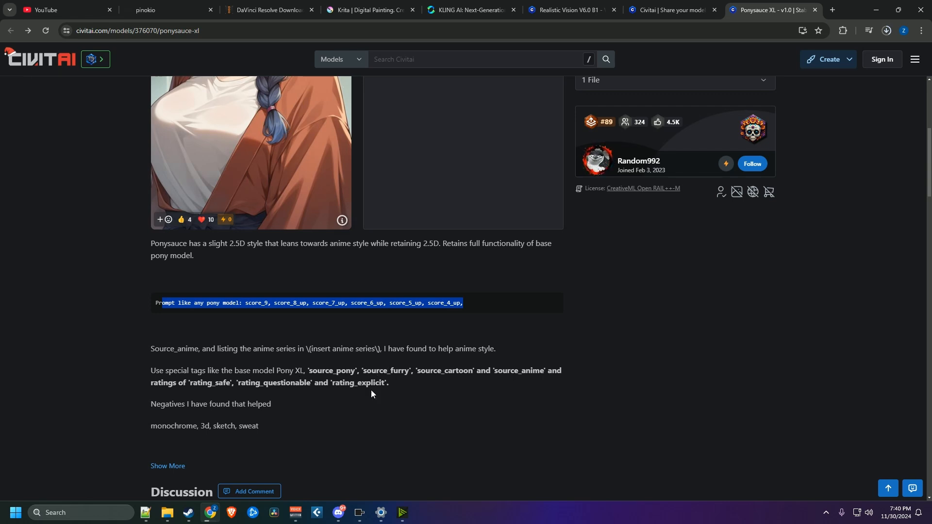
scroll(238, 357, down, 1)
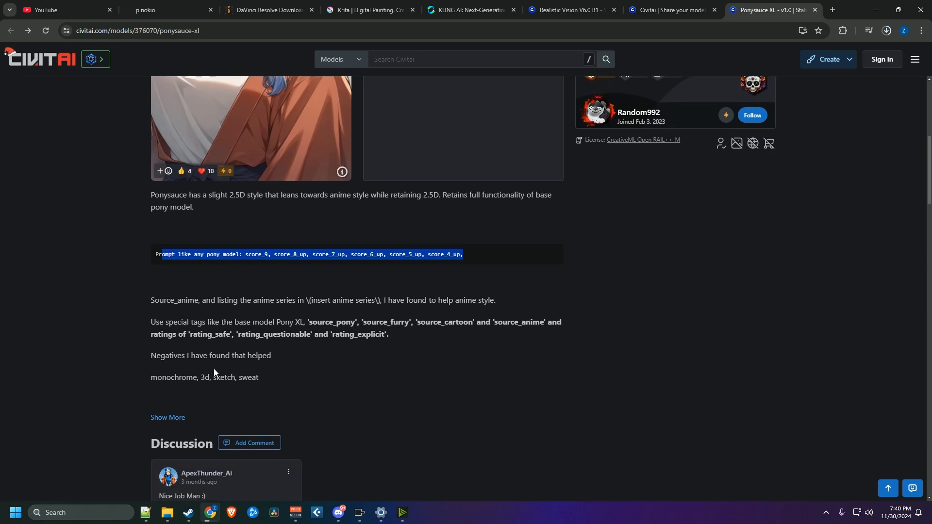
scroll(214, 369, down, 3)
drag(149, 235, 259, 234)
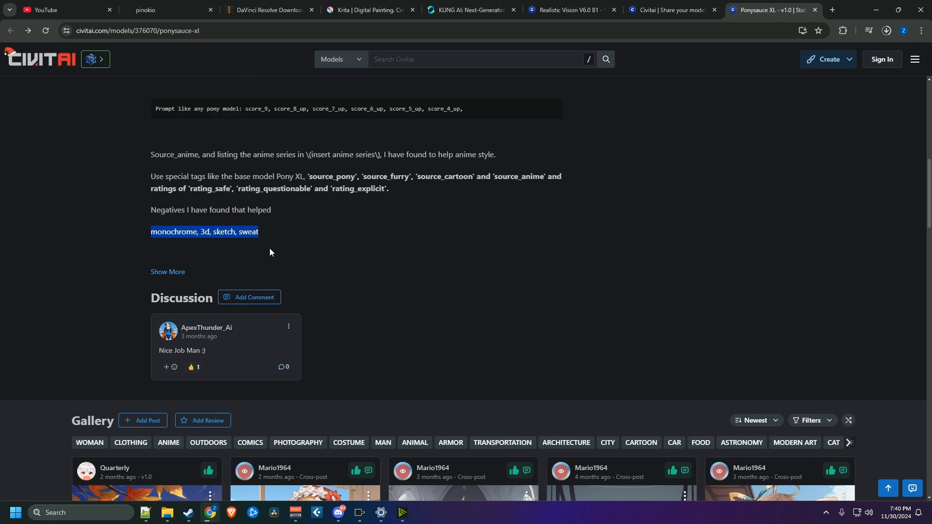
scroll(266, 294, up, 2)
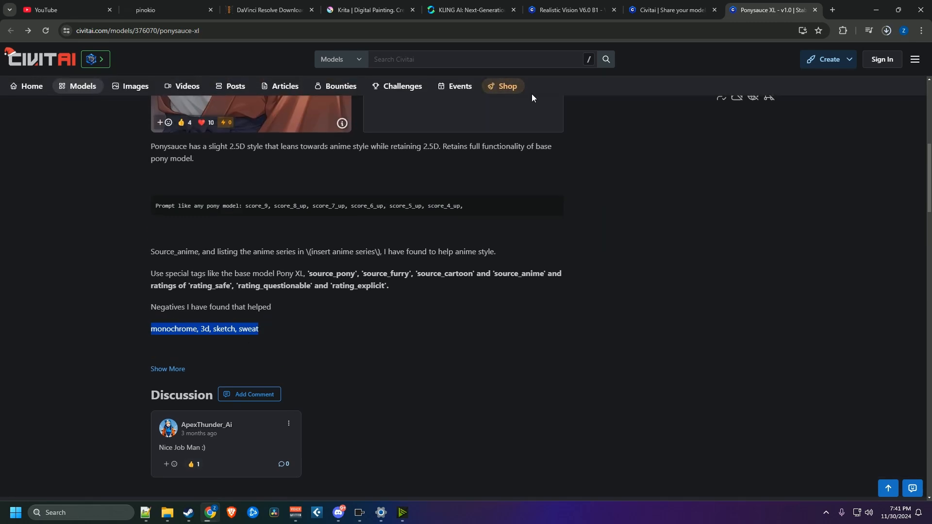
Return to the Realistic Vision V6.0 B1 page and expand its full model description
click(586, 10)
scroll(330, 313, down, 6)
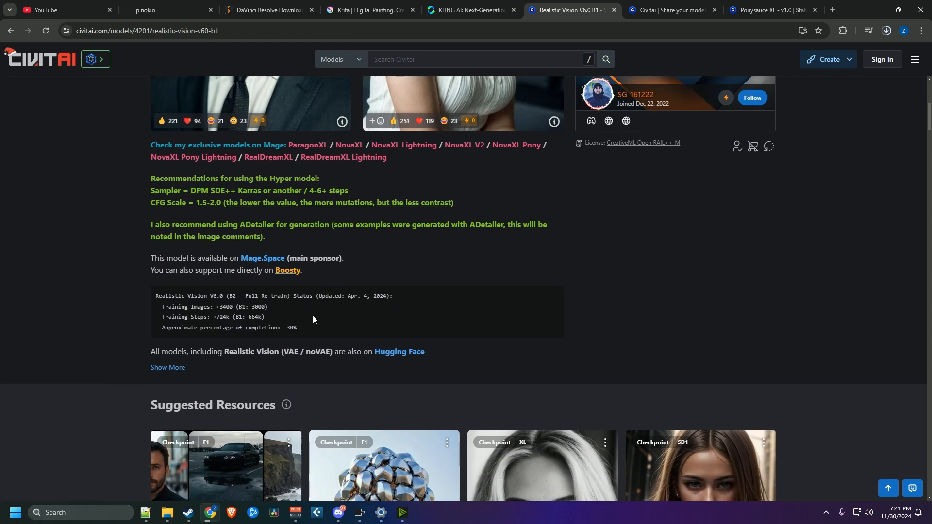
scroll(245, 353, down, 4)
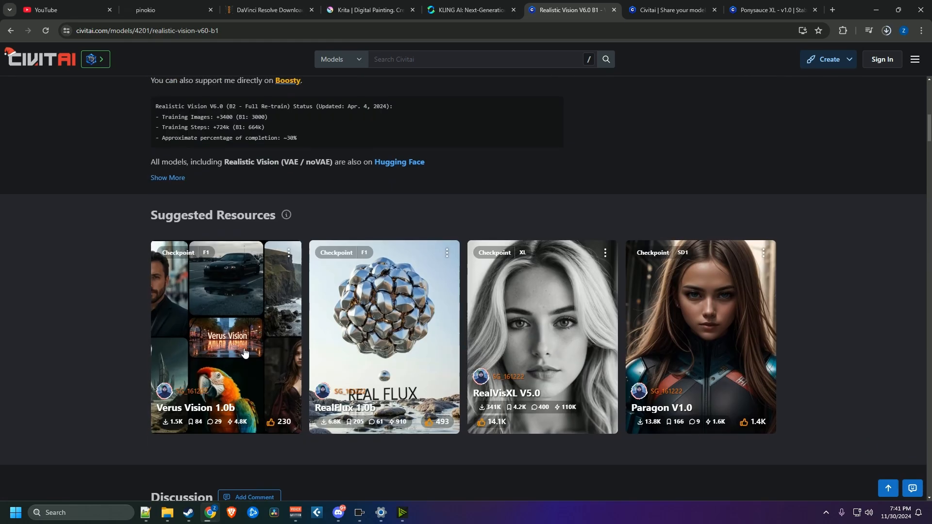
scroll(244, 353, down, 3)
scroll(133, 331, up, 6)
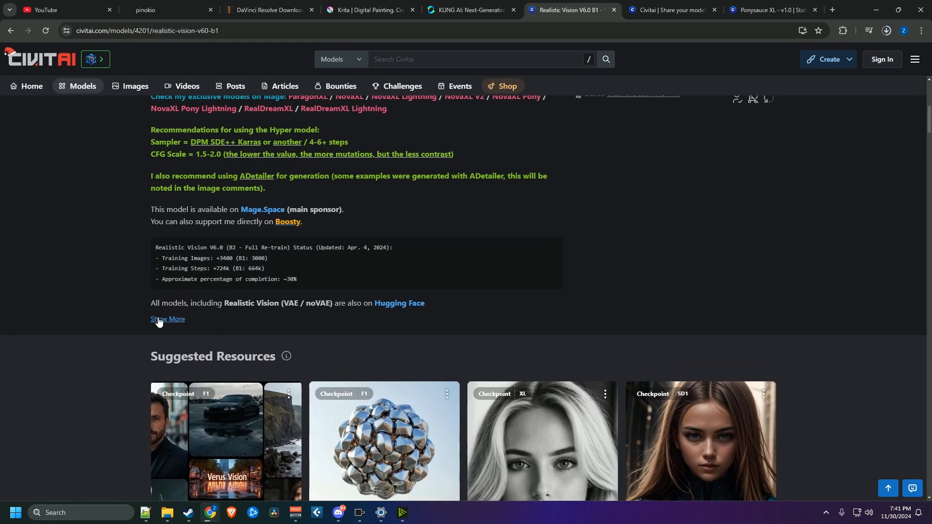
click(158, 319)
scroll(169, 320, down, 5)
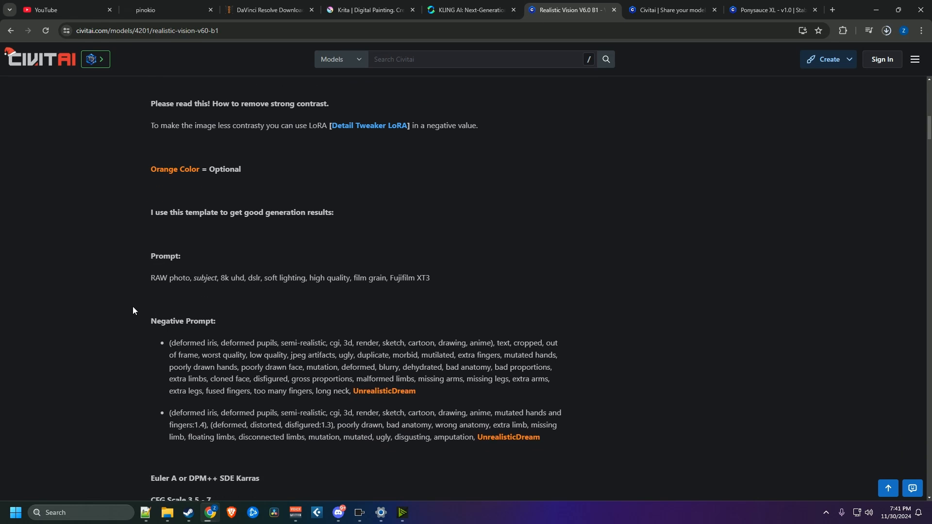
Read the recommended prompt and negative prompt templates in the Realistic Vision description
mouse_move(156, 280)
mouse_down()
mouse_move(435, 281)
mouse_move(137, 278)
mouse_up()
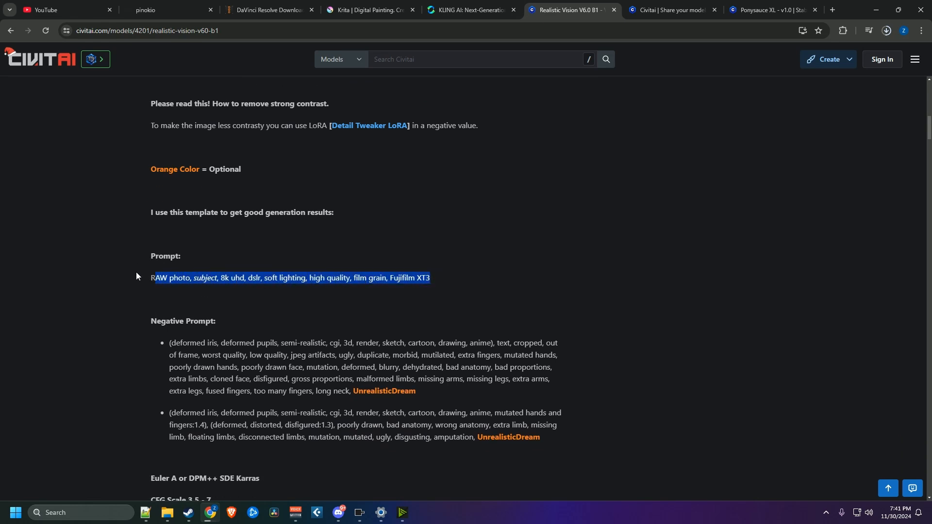
click(168, 301)
drag(168, 344, 407, 391)
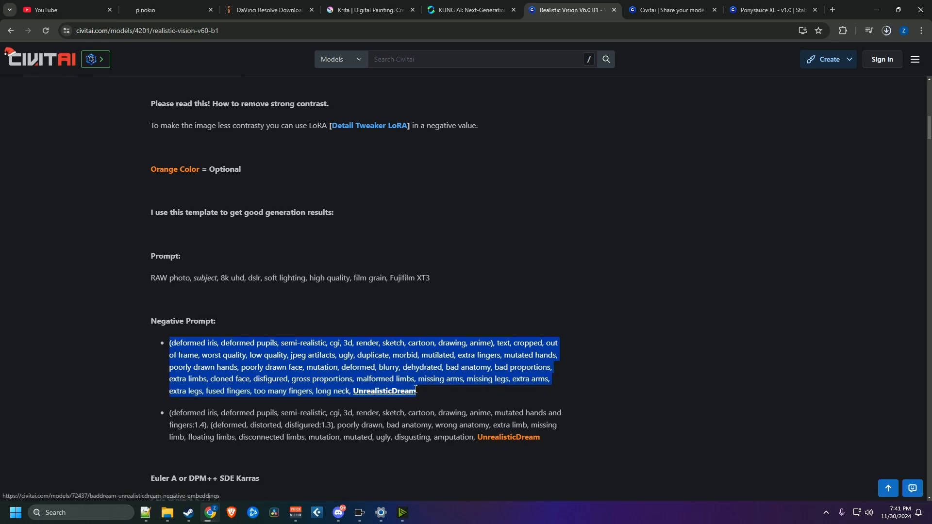
click(334, 346)
scroll(334, 346, down, 1)
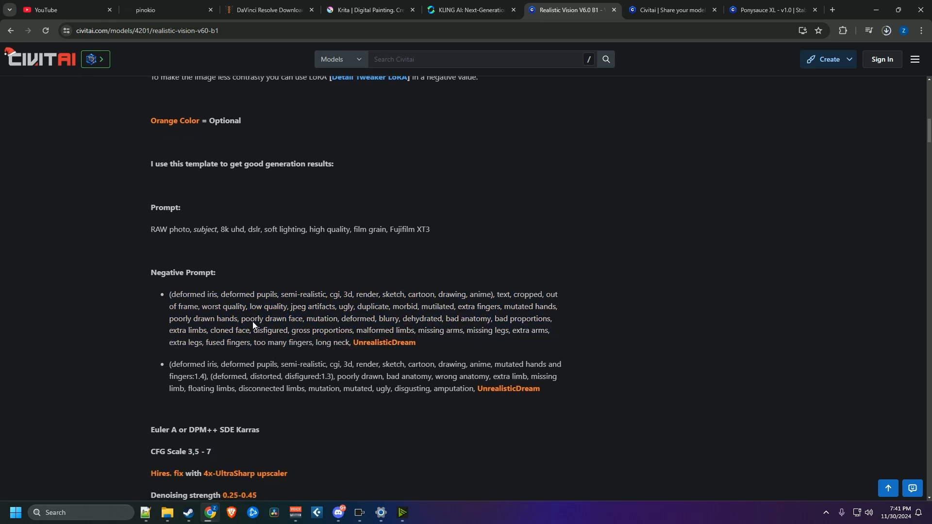
scroll(288, 340, up, 10)
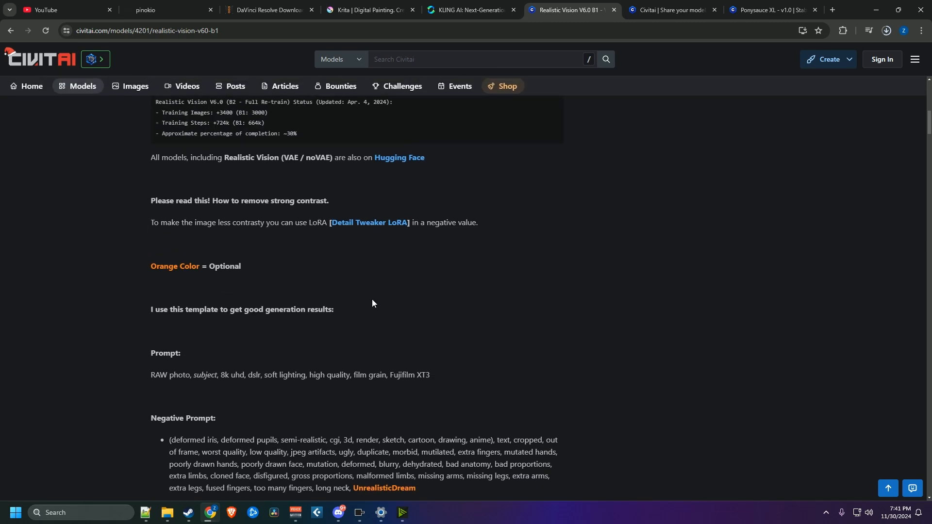
scroll(435, 297, up, 4)
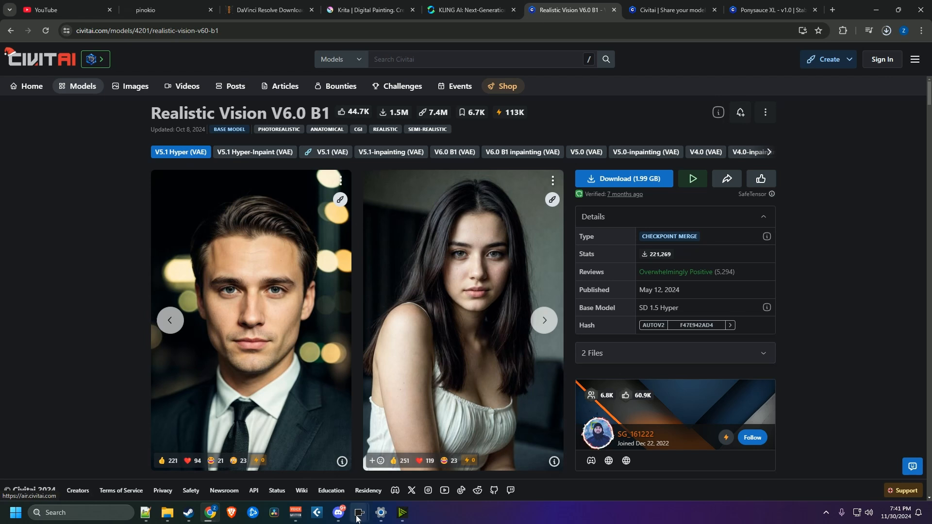
Switch to the Stable Diffusion web UI window in Pinokio, look over its generation pages and pop it out into the browser
mouse_move(359, 512)
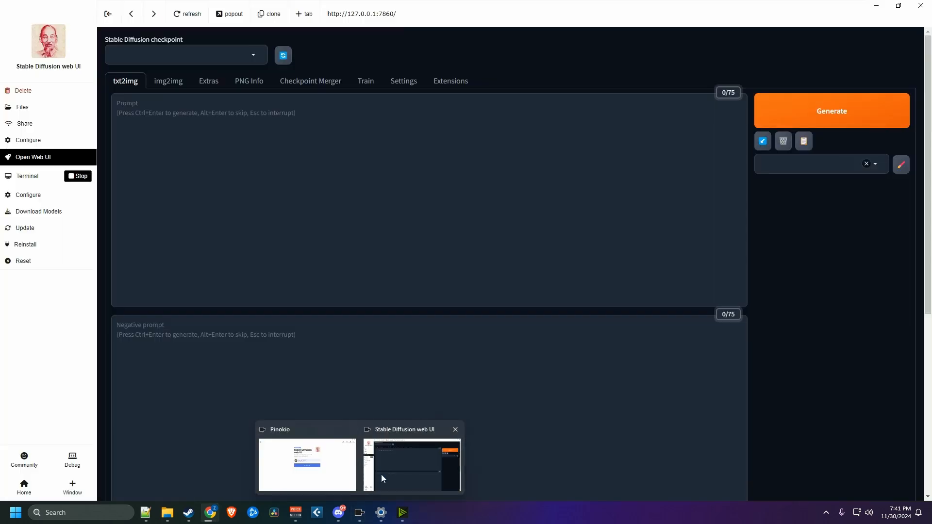
click(380, 474)
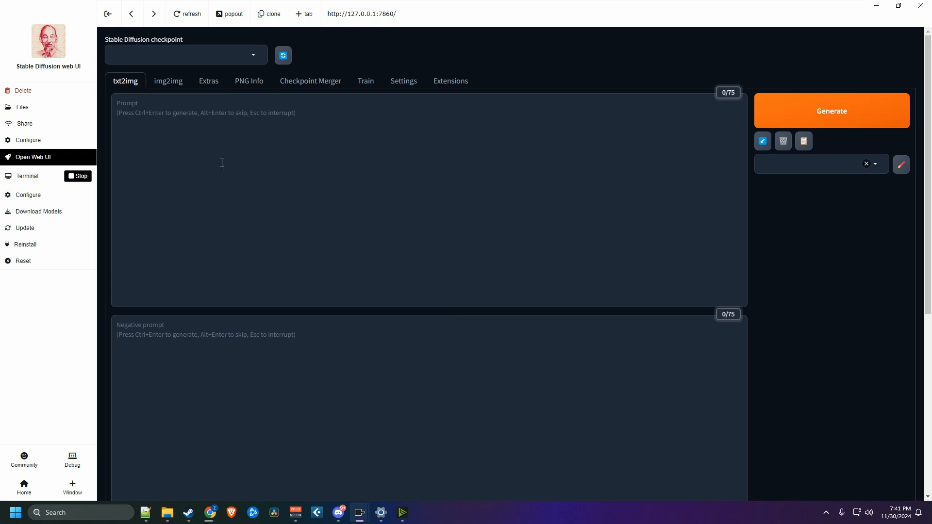
scroll(252, 225, down, 6)
scroll(250, 223, up, 6)
click(169, 81)
click(127, 82)
click(233, 16)
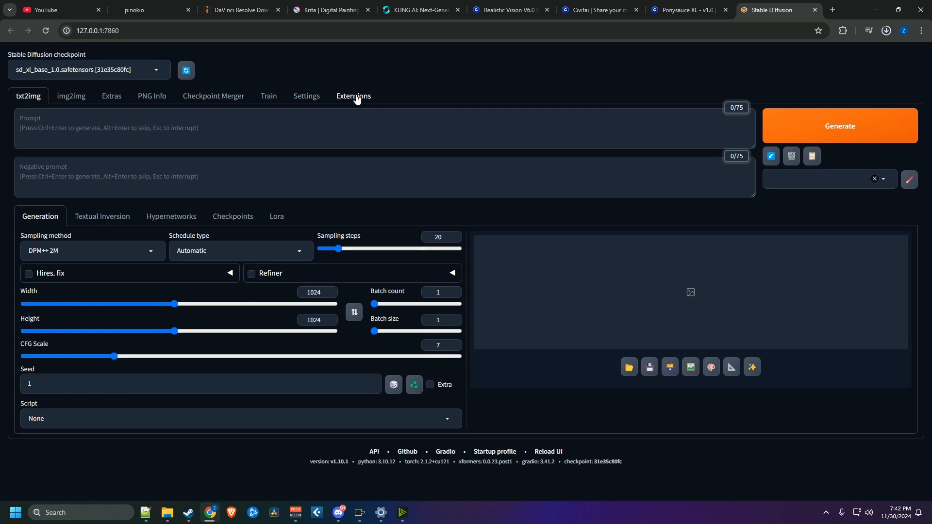
Choose the sd_xl_base_1.0.safetensors checkpoint and generate a txt2img image from the prompt "apple"
click(107, 75)
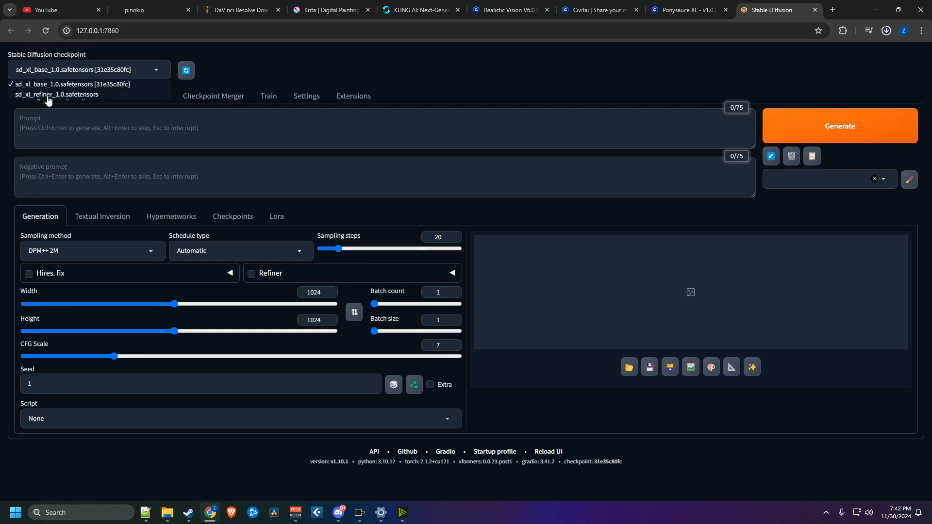
click(68, 85)
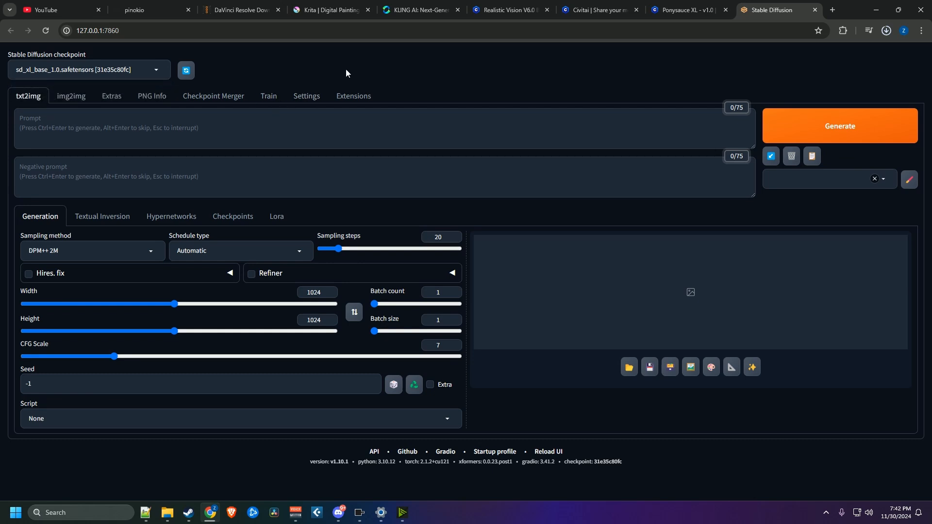
click(213, 131)
text(apple)
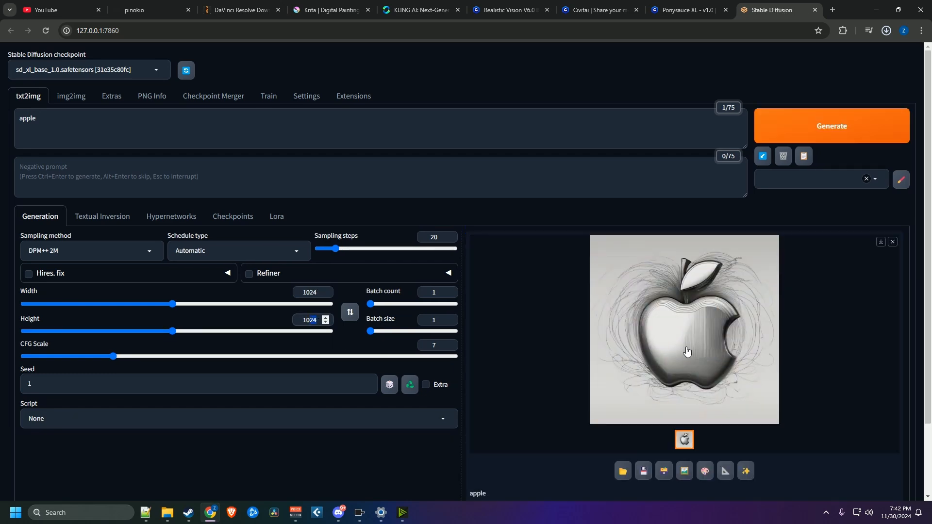
View the generated apple image enlarged, close the preview and open the images output directory
click(672, 342)
click(642, 318)
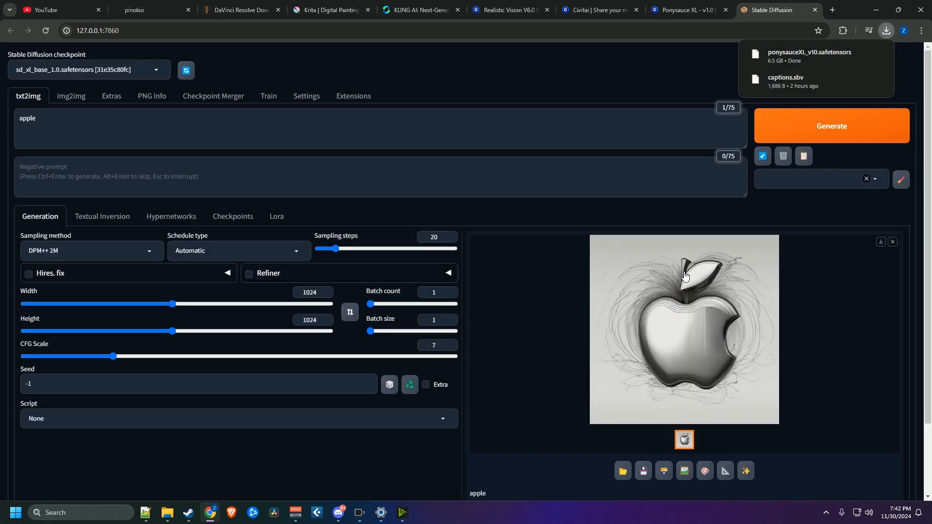
scroll(661, 280, down, 1)
scroll(661, 280, down, 2)
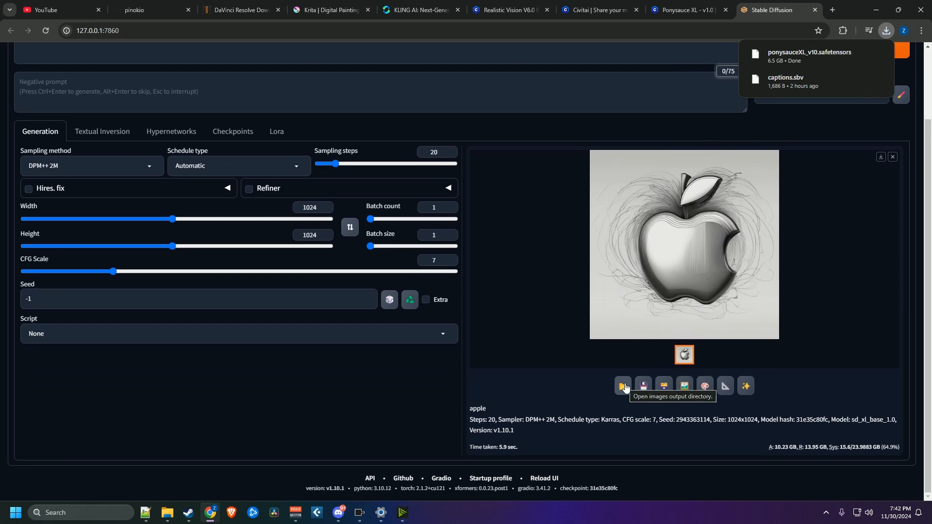
click(624, 387)
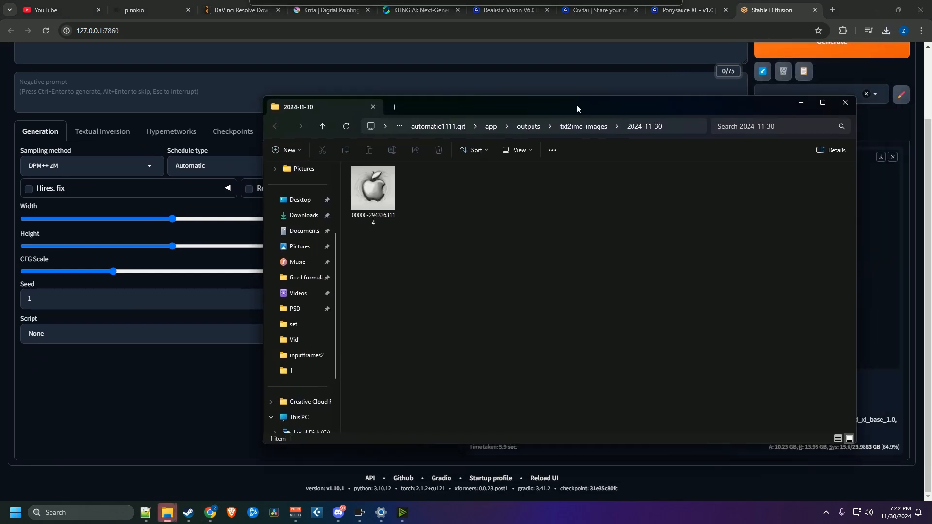
Go from the dated txt2img-images output folder up to the app folder and open its models folder
drag(576, 104, 517, 107)
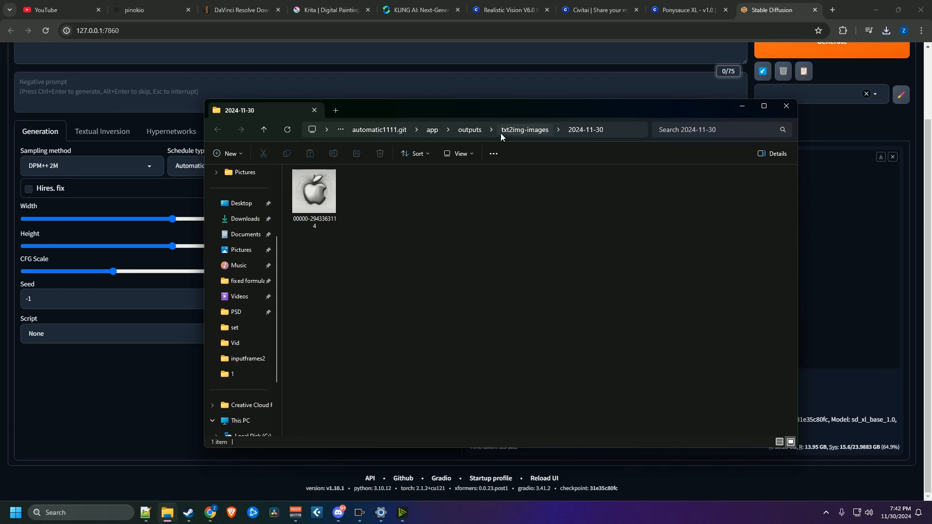
click(432, 130)
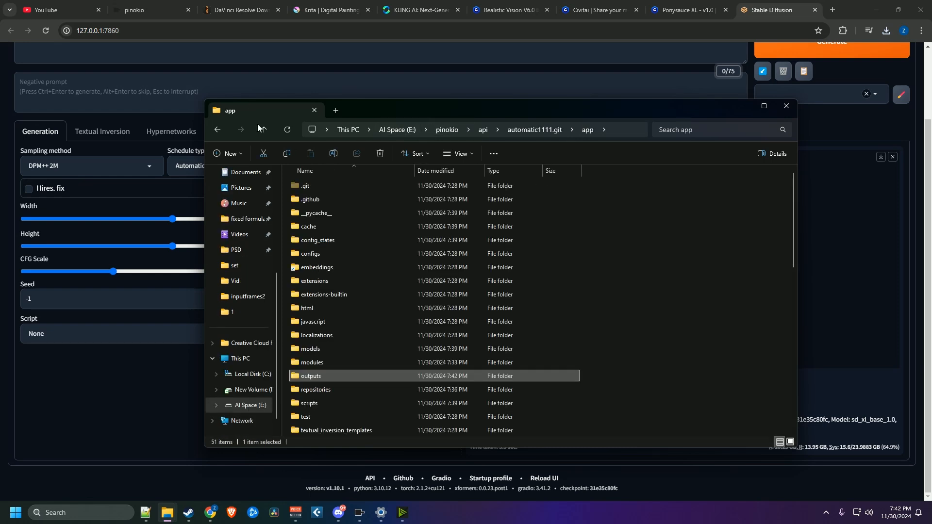
click(217, 130)
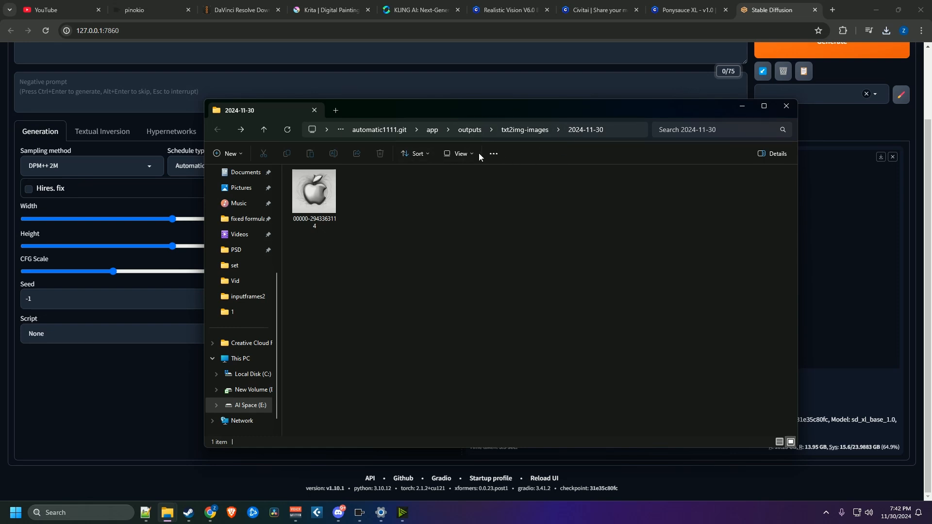
click(432, 130)
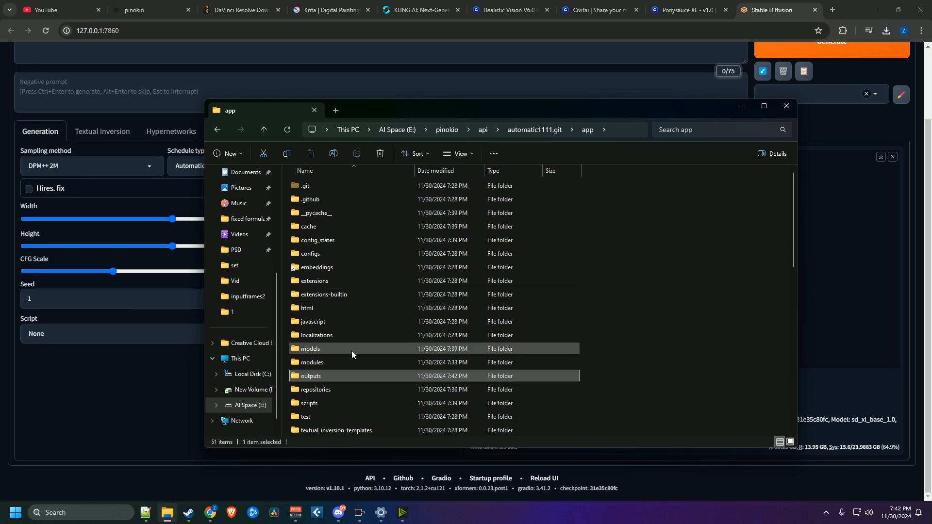
click(313, 349)
double_click(313, 350)
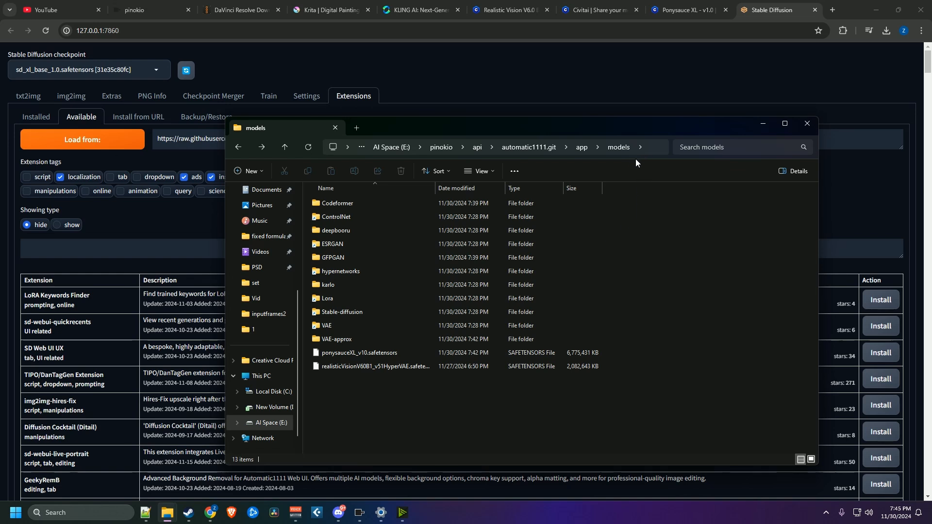
Move the ponysauceXL_v10 and realisticVisionV60B1_v51HyperVAE checkpoint files into the Stable-diffusion folder and open it to check them
drag(369, 376, 343, 313)
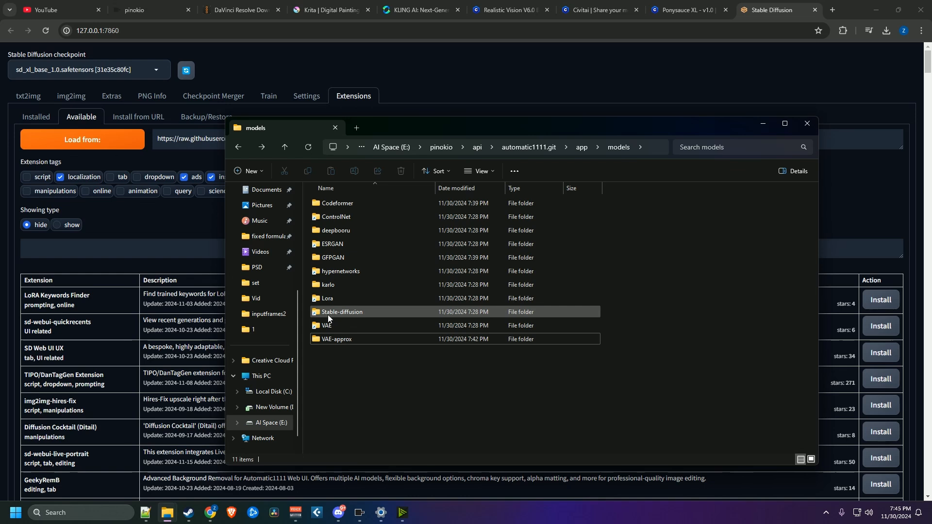
click(337, 311)
double_click(337, 312)
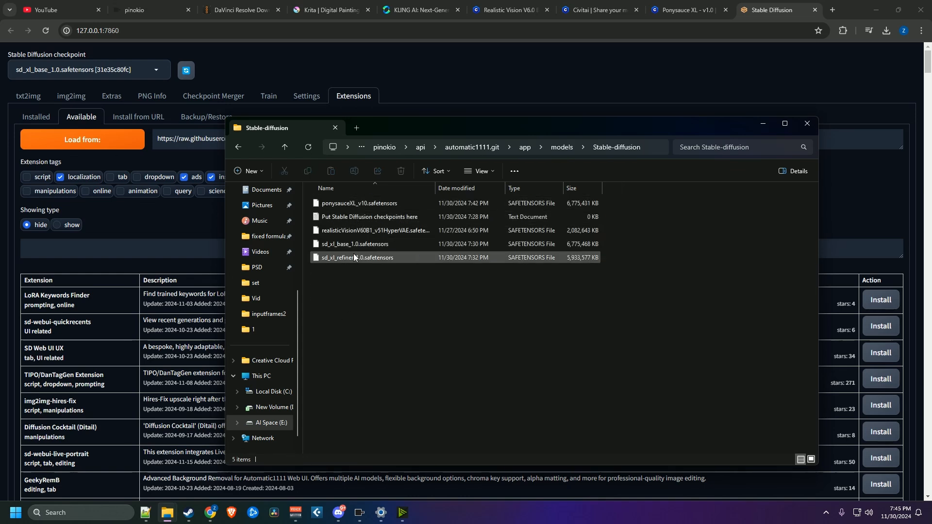
click(360, 215)
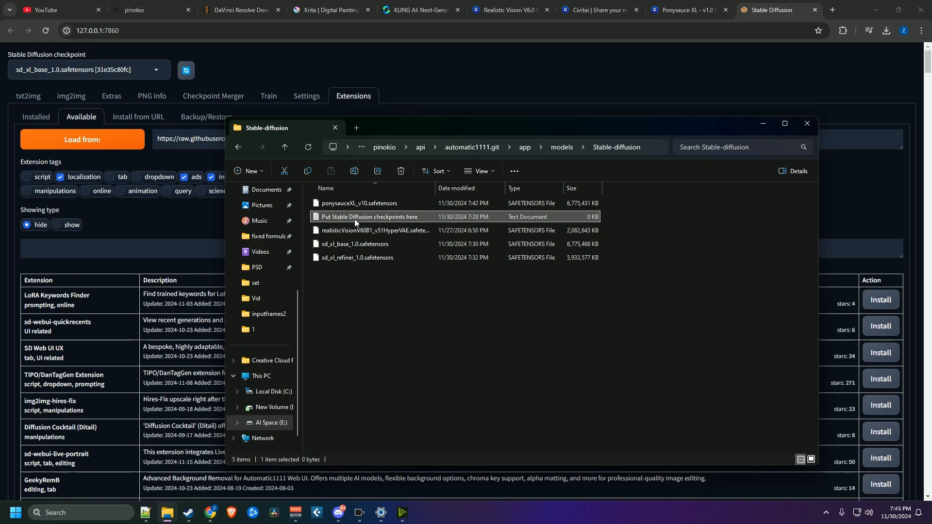
click(361, 202)
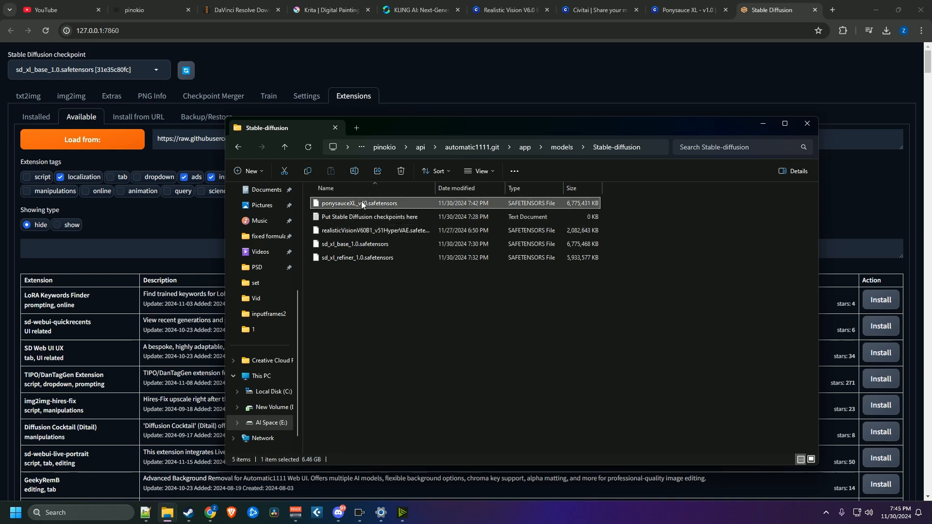
click(364, 230)
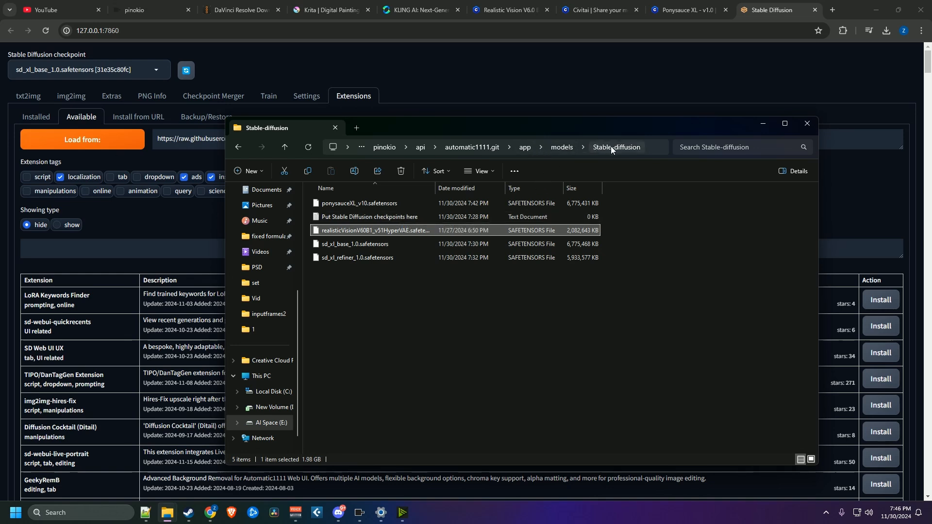
click(498, 301)
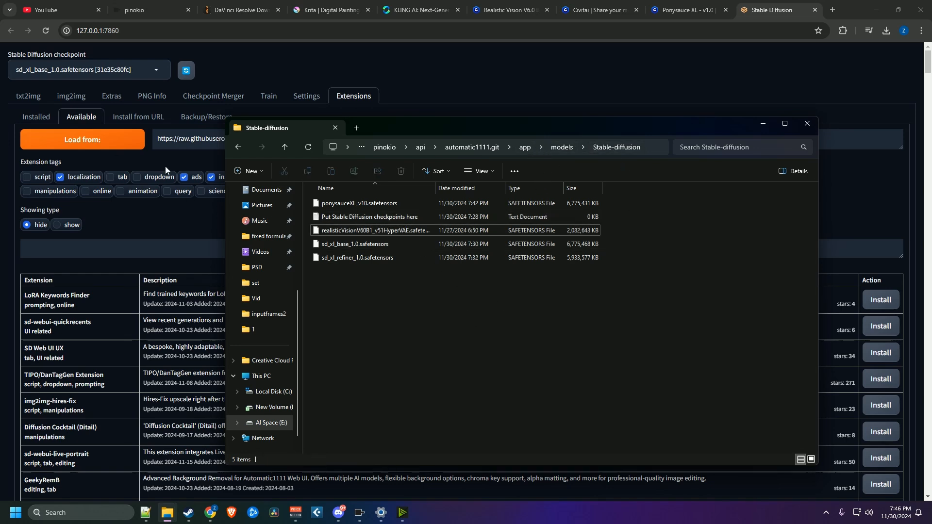
Return to the web UI's txt2img page, refresh the checkpoint list and choose the ponysauceXL_v10.safetensors checkpoint
click(35, 98)
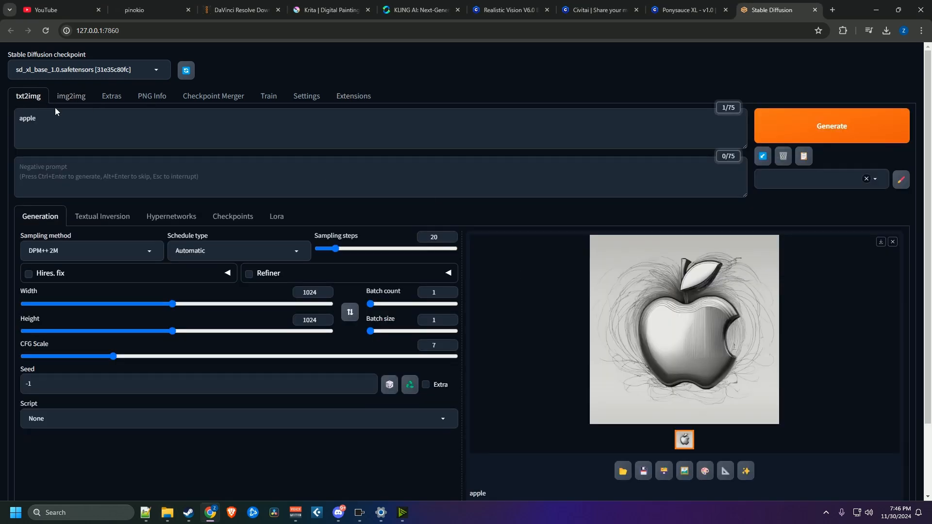
click(162, 72)
click(161, 72)
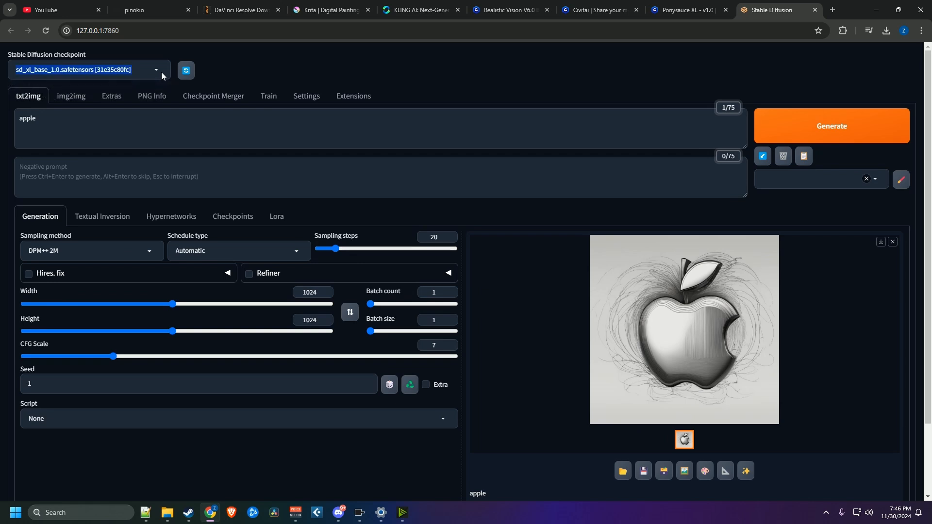
click(190, 70)
click(160, 68)
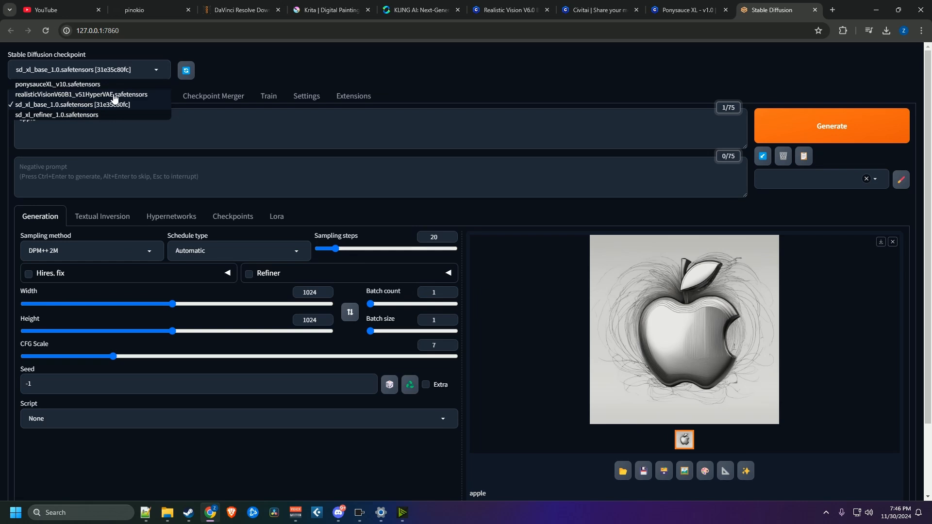
click(67, 86)
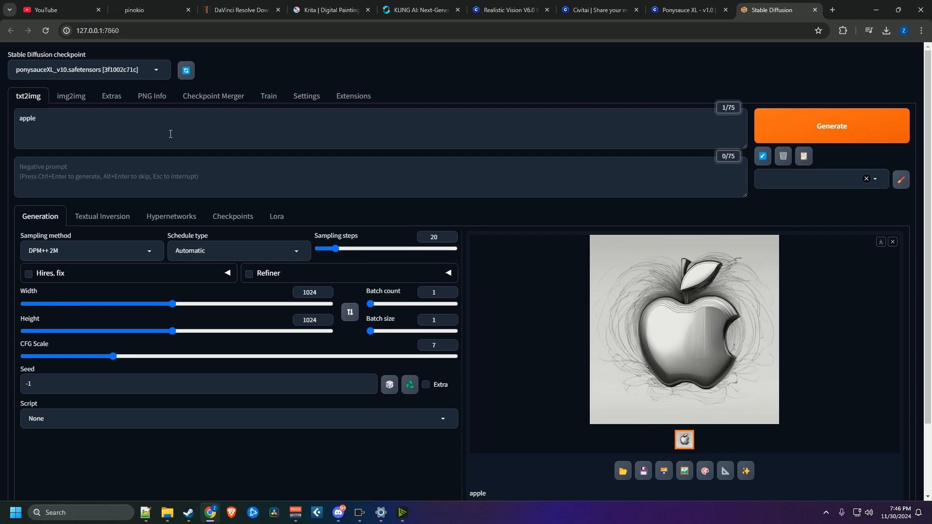
Compare the txt2img and img2img pages, ending on the img2img page
click(77, 96)
click(22, 101)
click(61, 102)
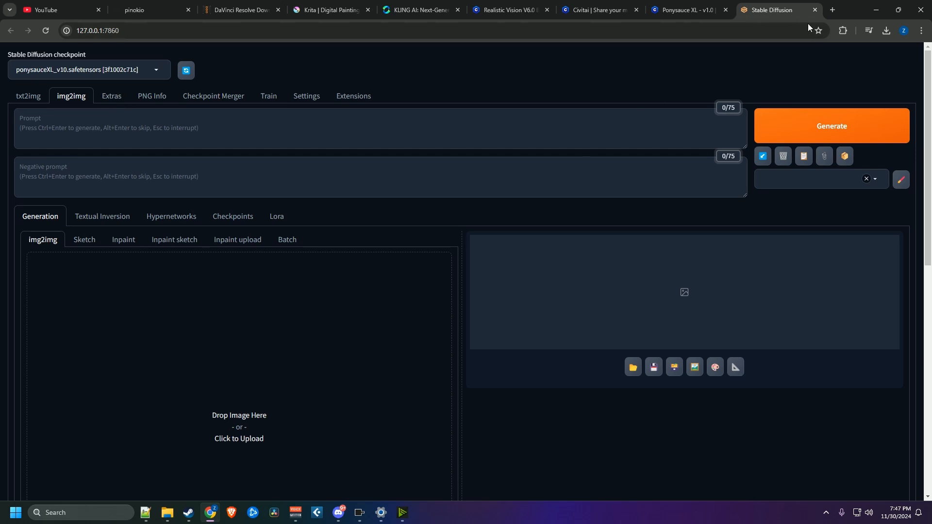
Open youtube.com in a new browser tab
click(831, 10)
text(you)
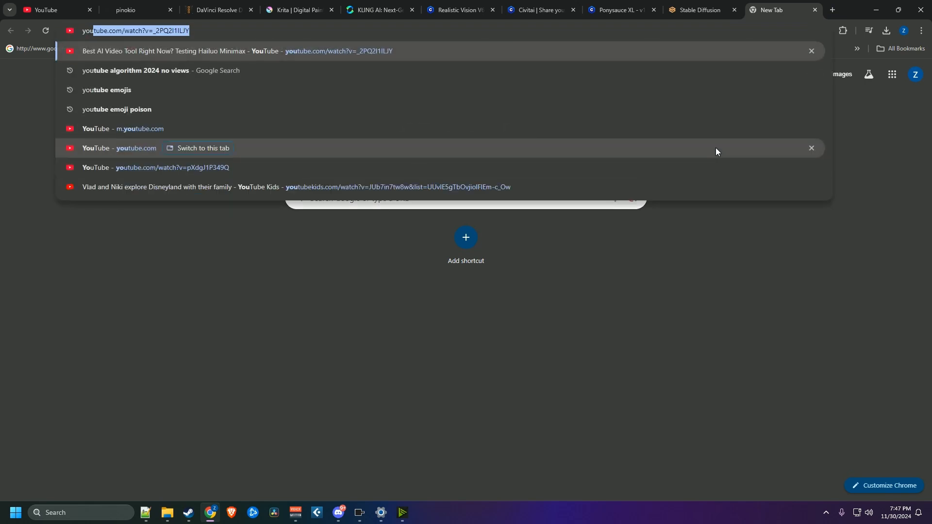
text(tube.com)
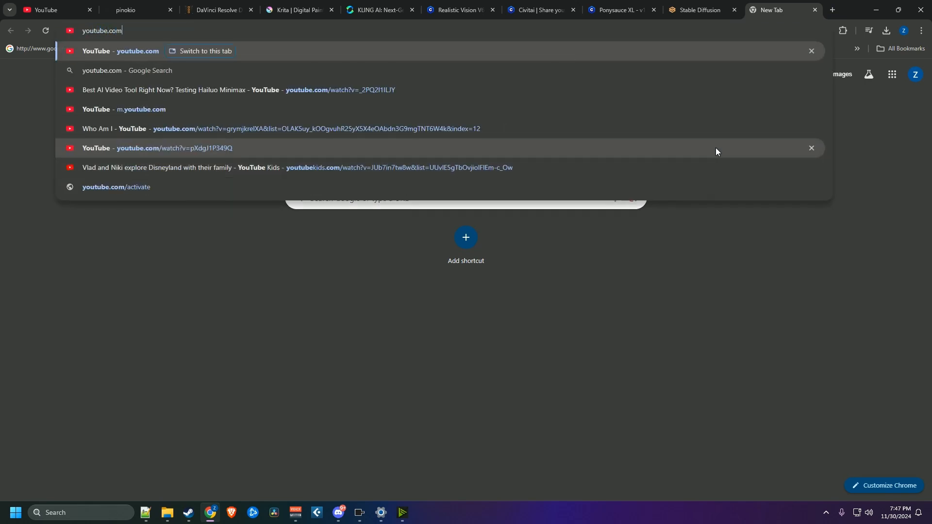
key(Return)
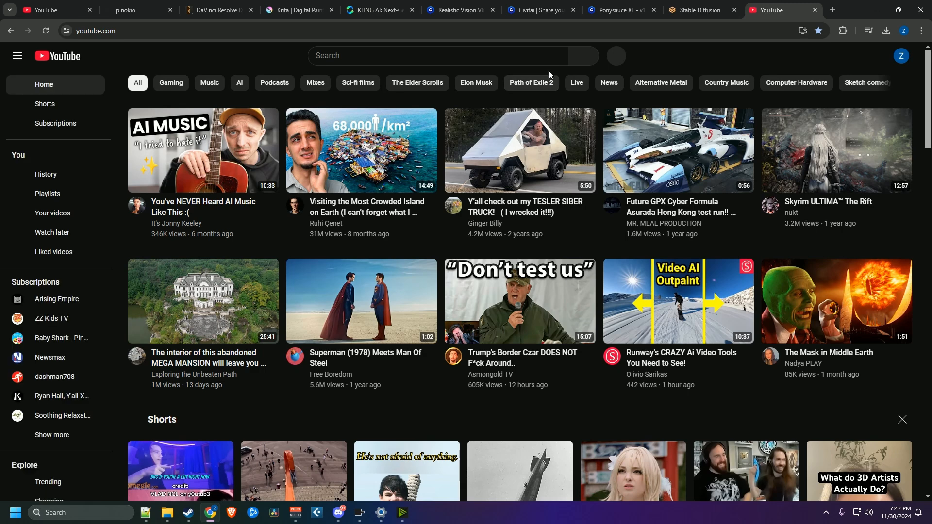
Search YouTube for "american idol" and browse the results for a singing performance video
click(407, 55)
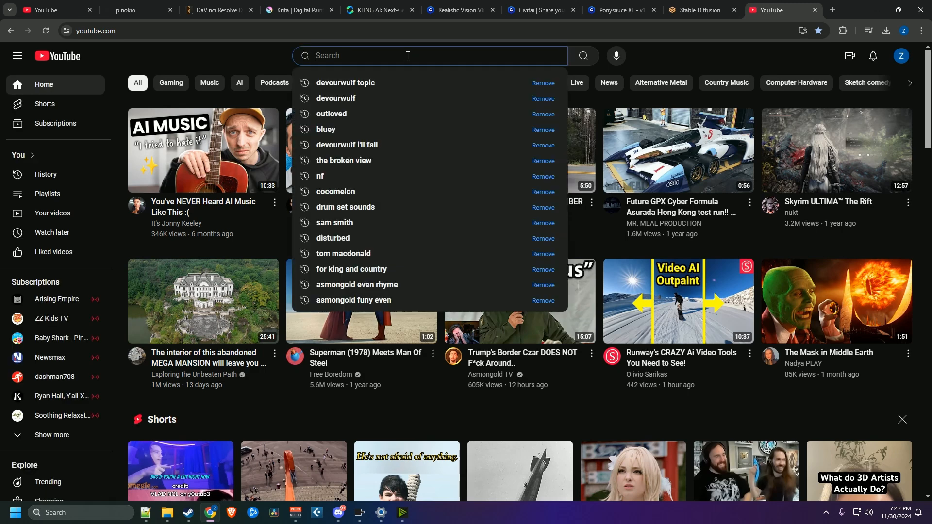
text(american idol)
key(Return)
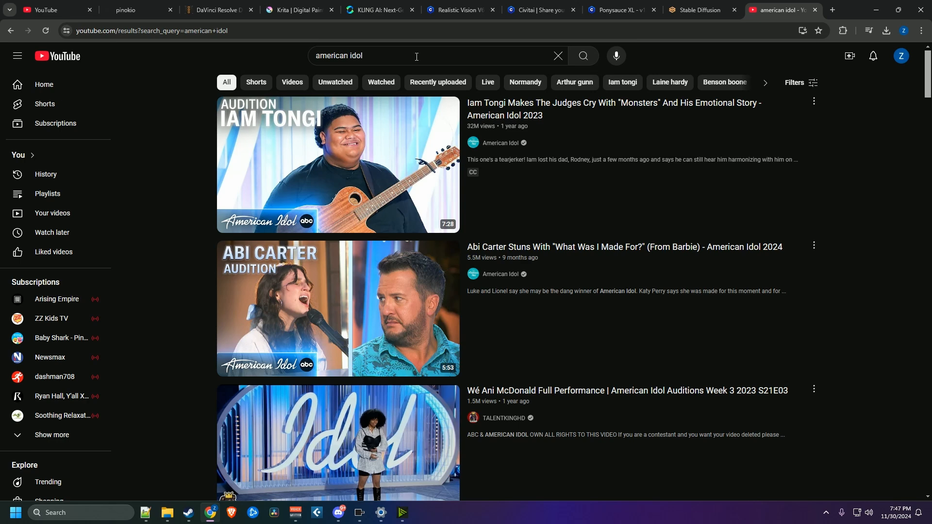
scroll(733, 221, down, 6)
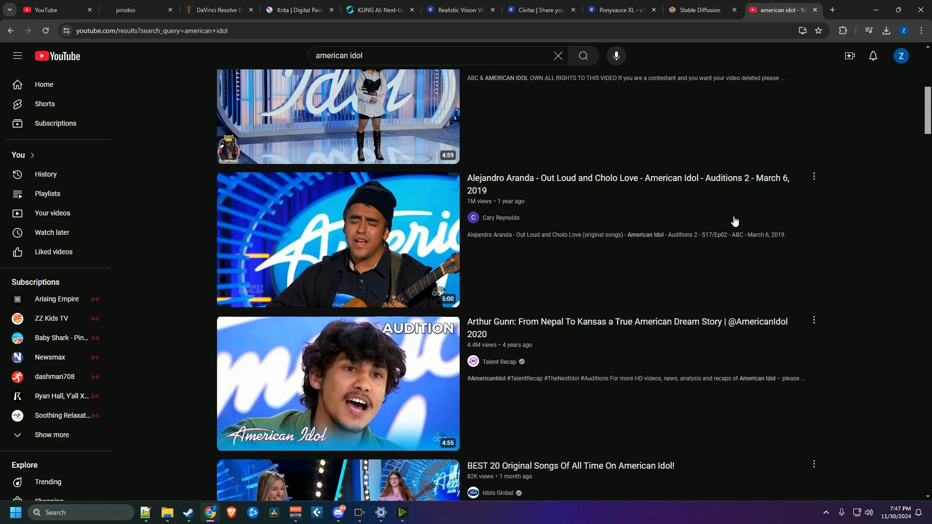
scroll(734, 222, down, 3)
mouse_move(439, 324)
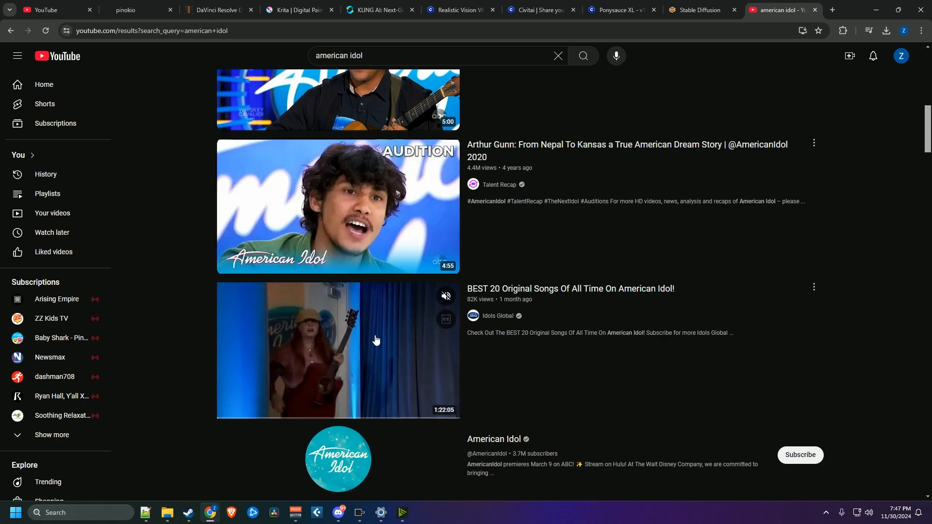
scroll(732, 278, down, 4)
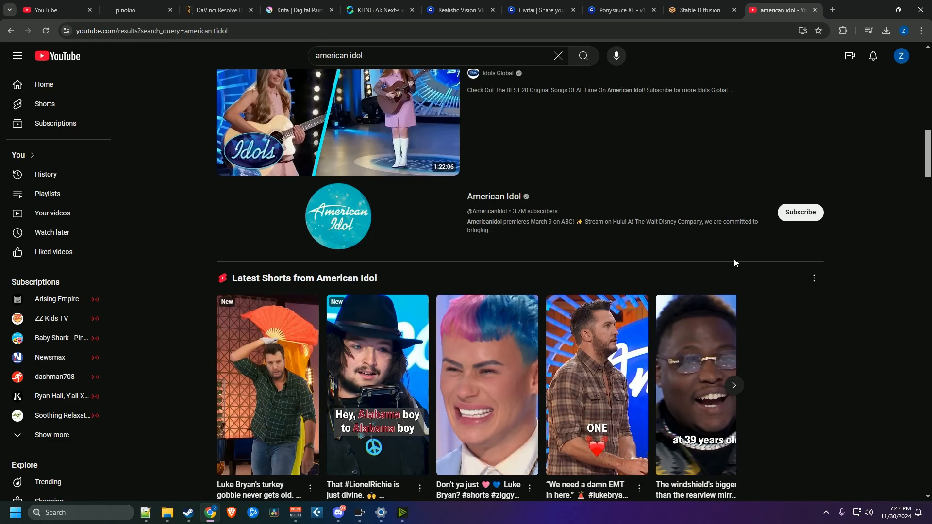
scroll(735, 259, down, 4)
scroll(751, 236, up, 9)
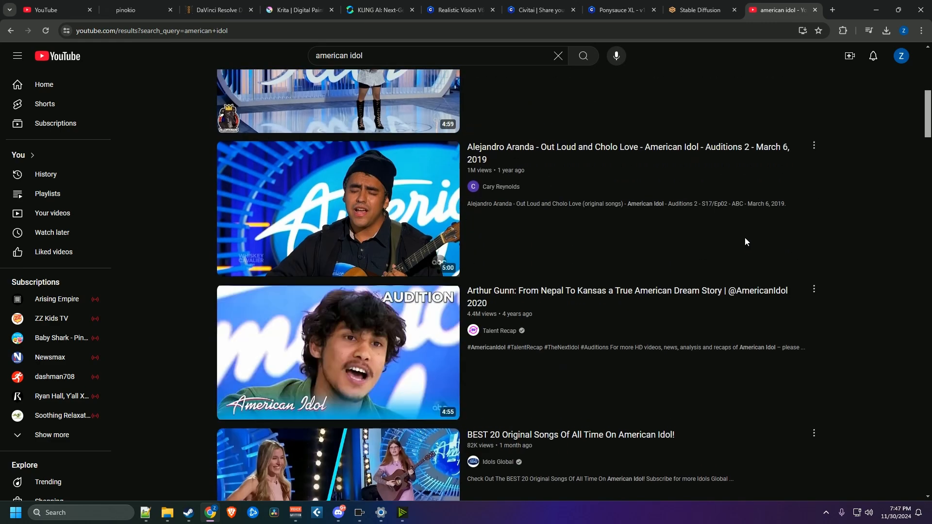
scroll(728, 241, up, 8)
Search YouTube for "the voice" instead and browse the results for a suitable performance video
drag(373, 55, 211, 44)
text(the voi)
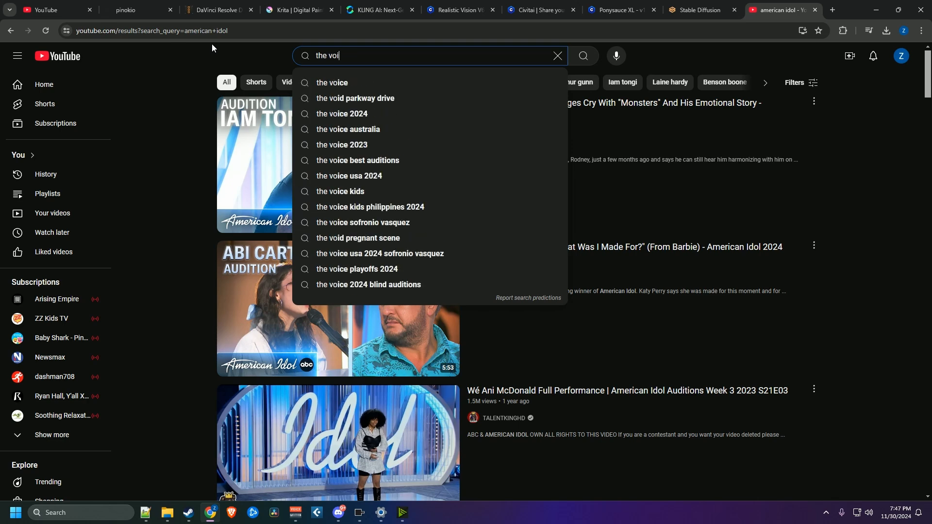
text(ce)
key(Return)
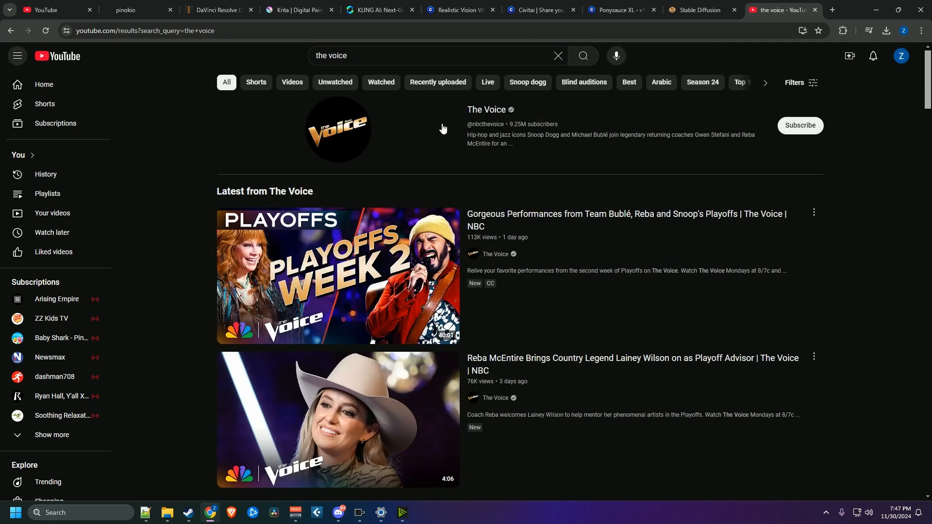
scroll(540, 165, down, 9)
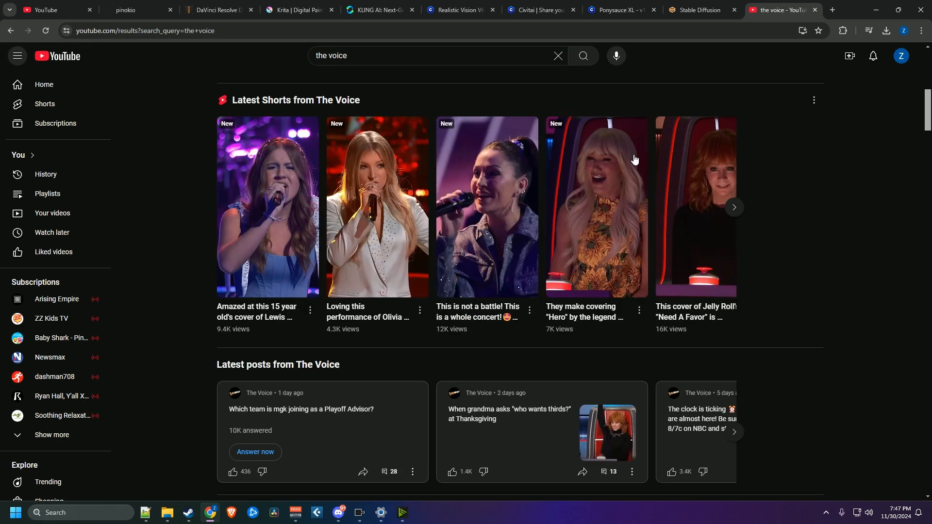
scroll(793, 166, down, 4)
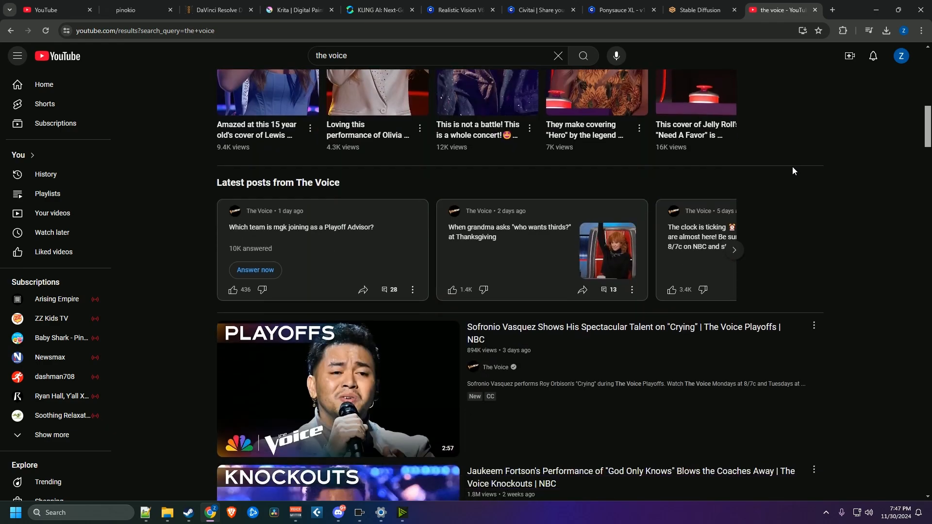
scroll(791, 167, down, 2)
scroll(790, 170, down, 4)
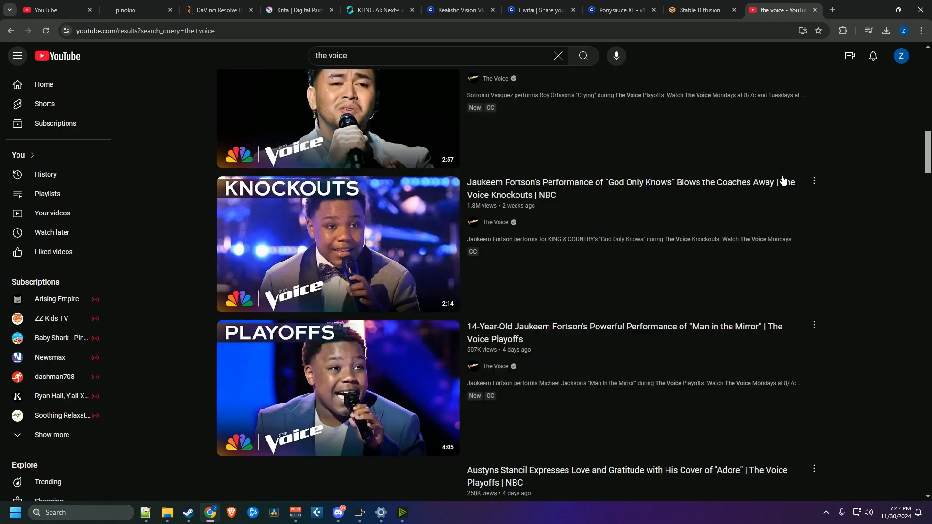
scroll(776, 175, down, 16)
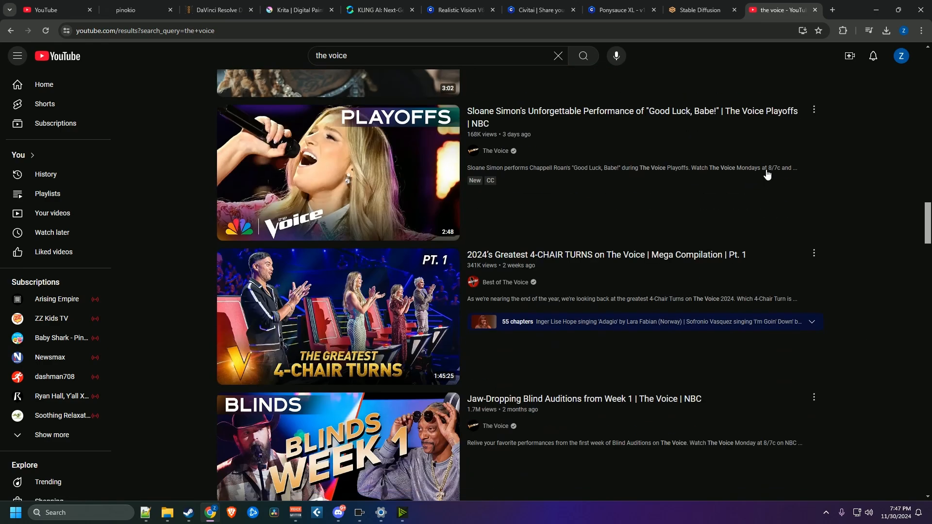
scroll(766, 173, down, 7)
scroll(762, 176, up, 10)
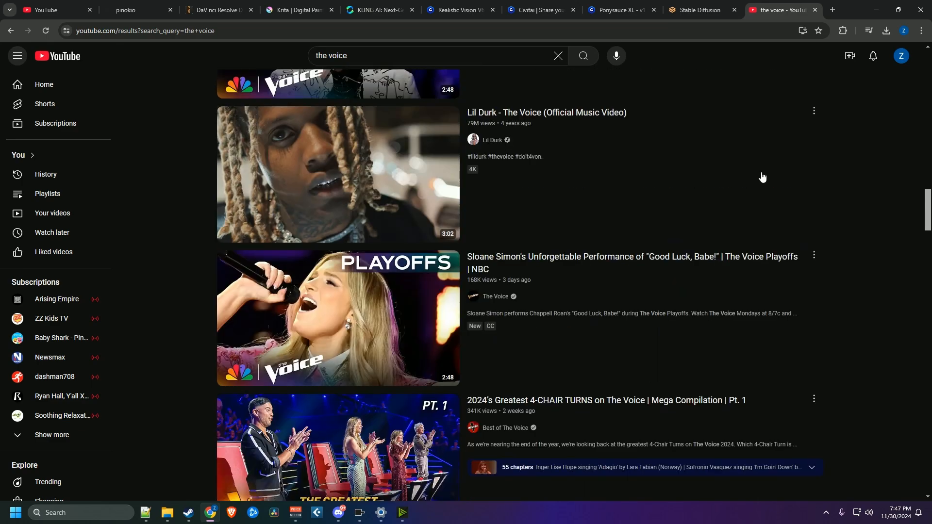
scroll(762, 177, up, 20)
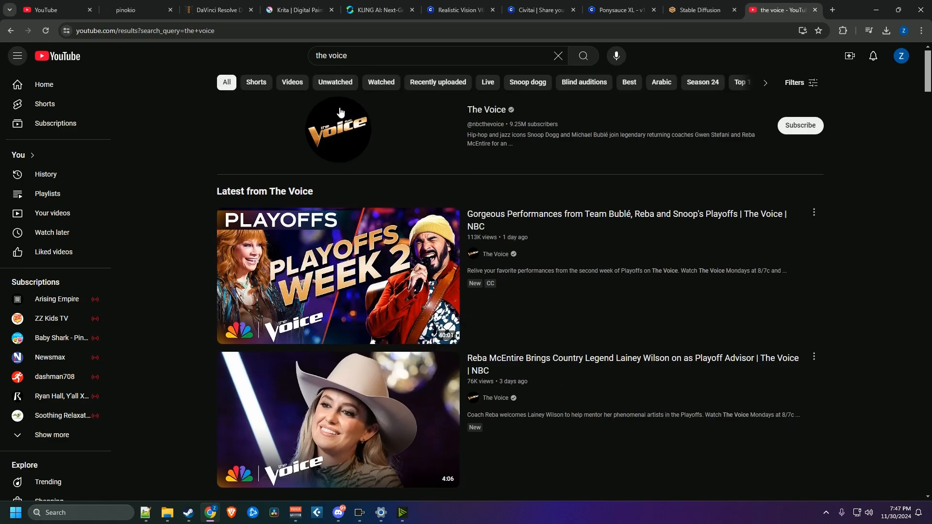
Narrow the YouTube search to "the voice female singer"
click(370, 56)
text(femal)
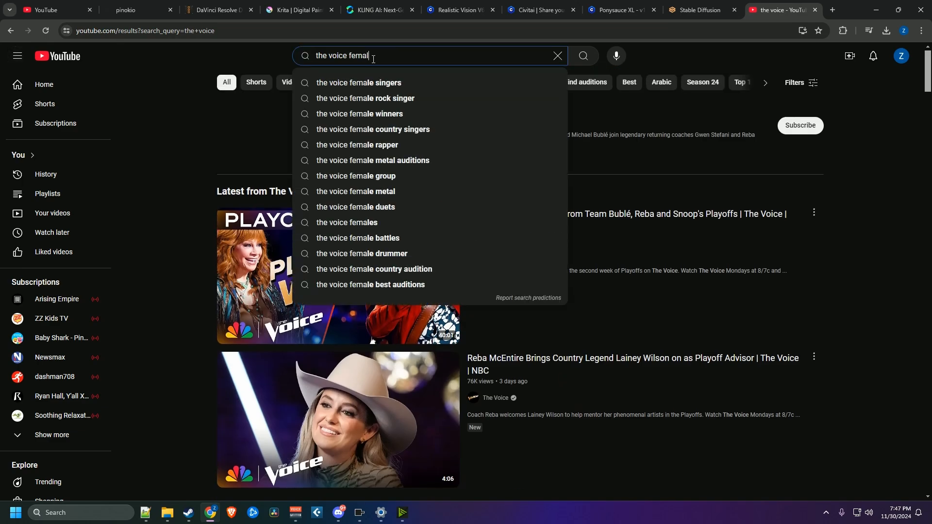
text(e singer)
key(Return)
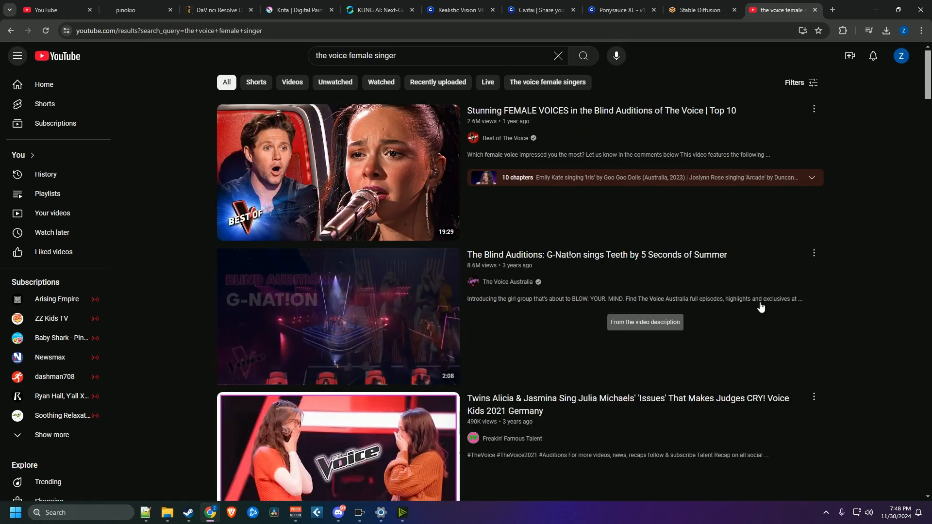
Browse the search results, open The Voice Australia 'Savage Love' blind audition video and view it full screen
scroll(827, 249, down, 4)
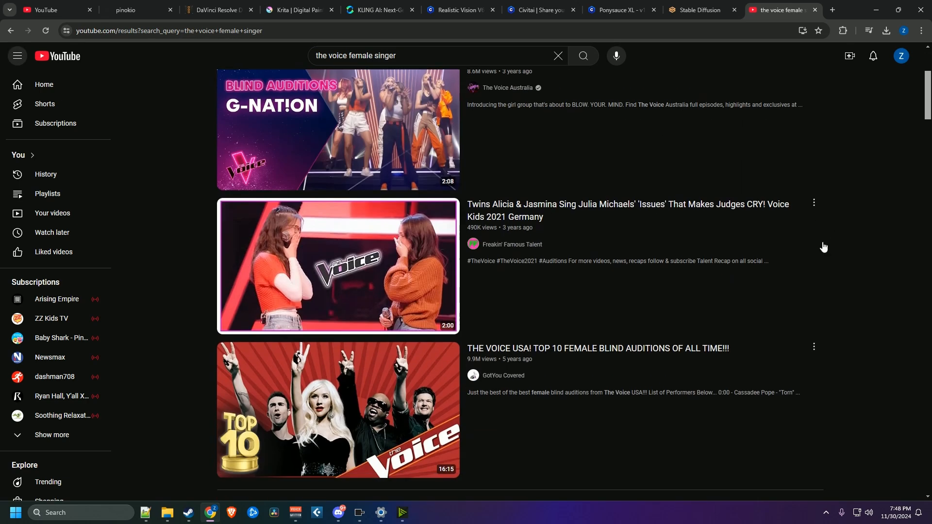
scroll(822, 246, down, 5)
scroll(817, 240, down, 5)
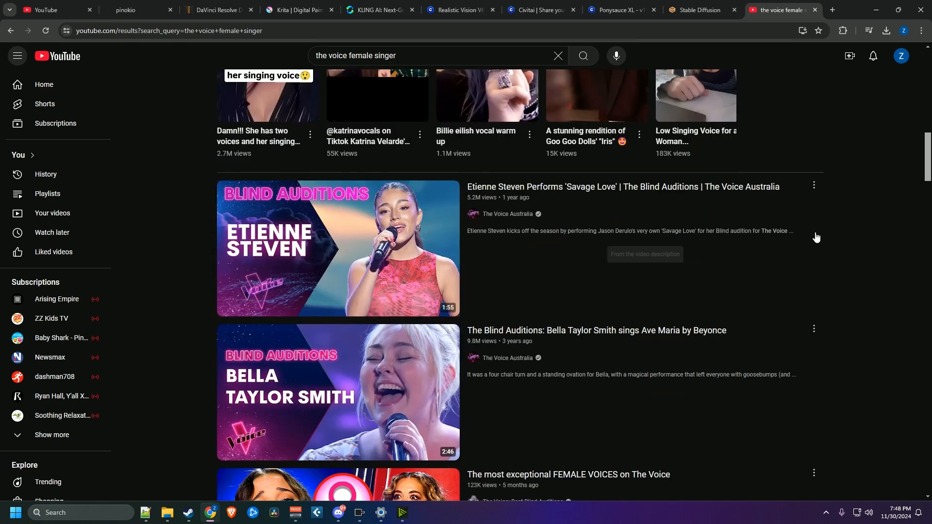
click(485, 192)
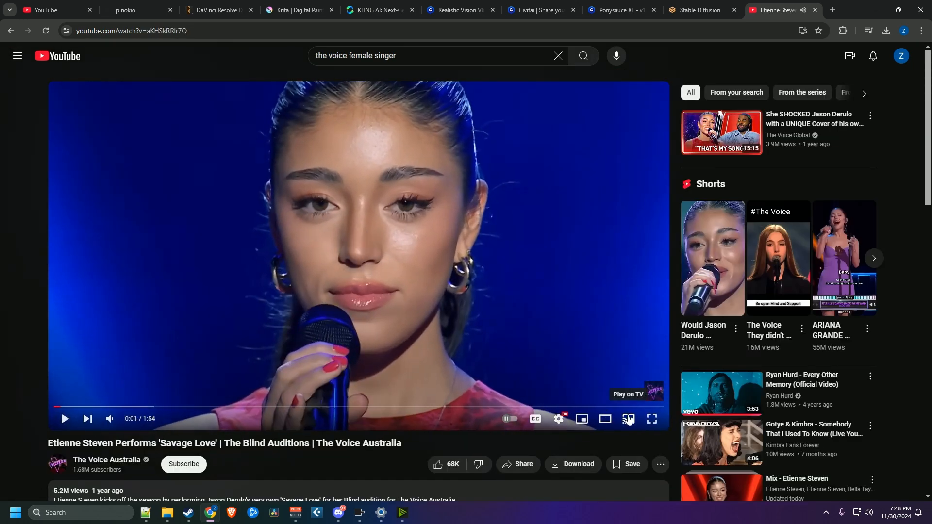
click(652, 418)
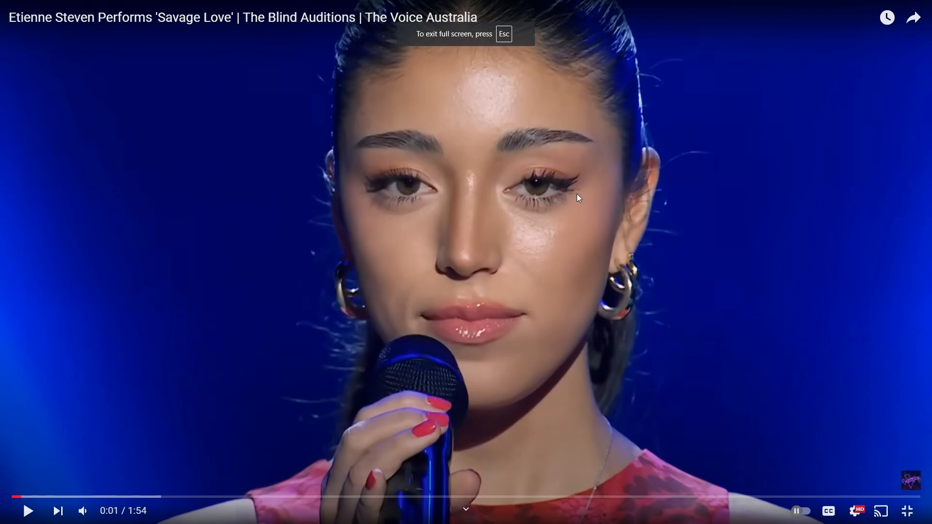
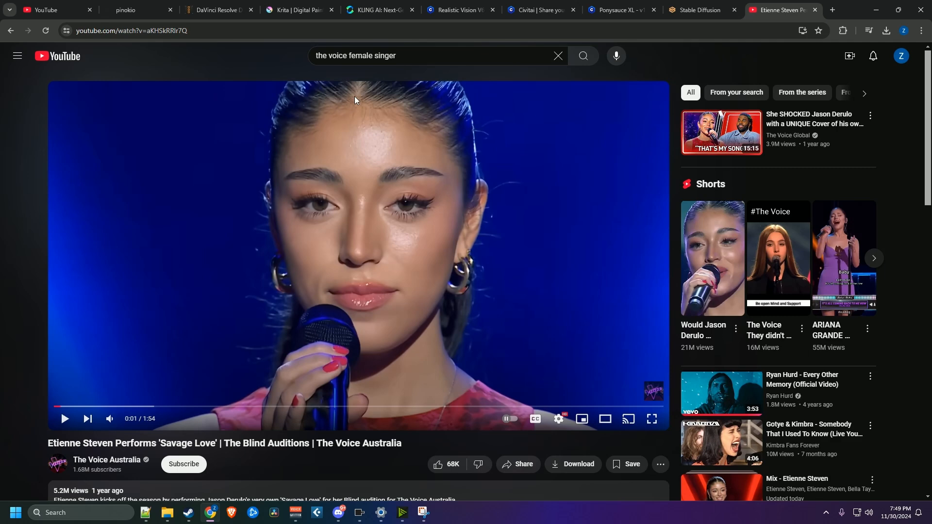
Show the Krita website and launch the Krita desktop application with a blank 1,920 x 1,080 canvas
click(309, 10)
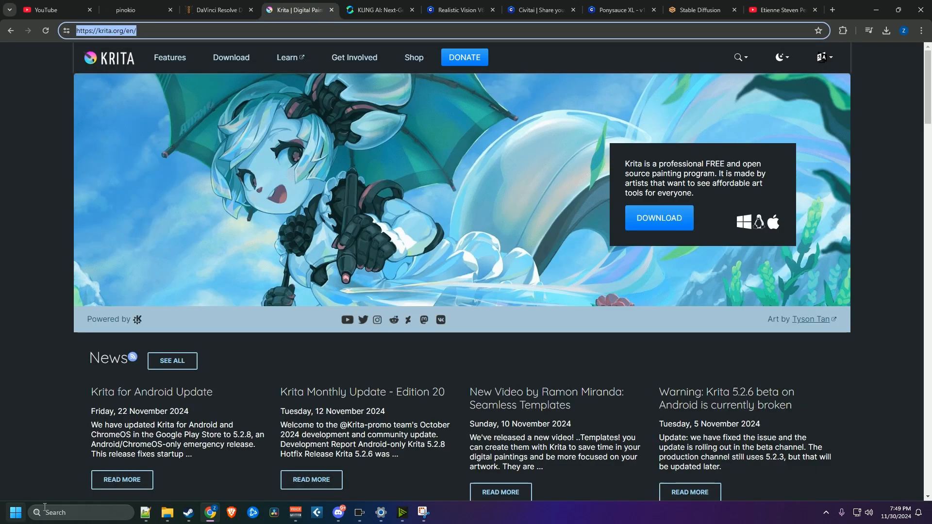
click(16, 512)
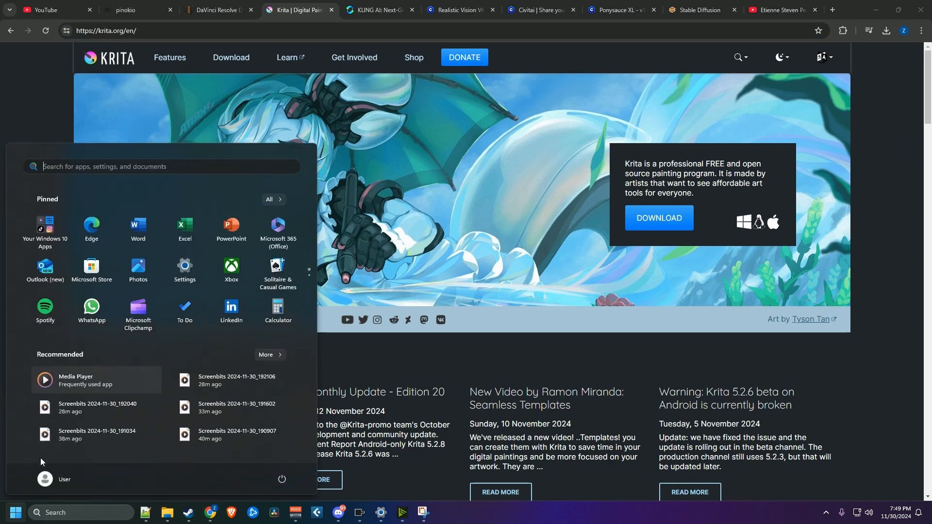
text(krita)
key(Return)
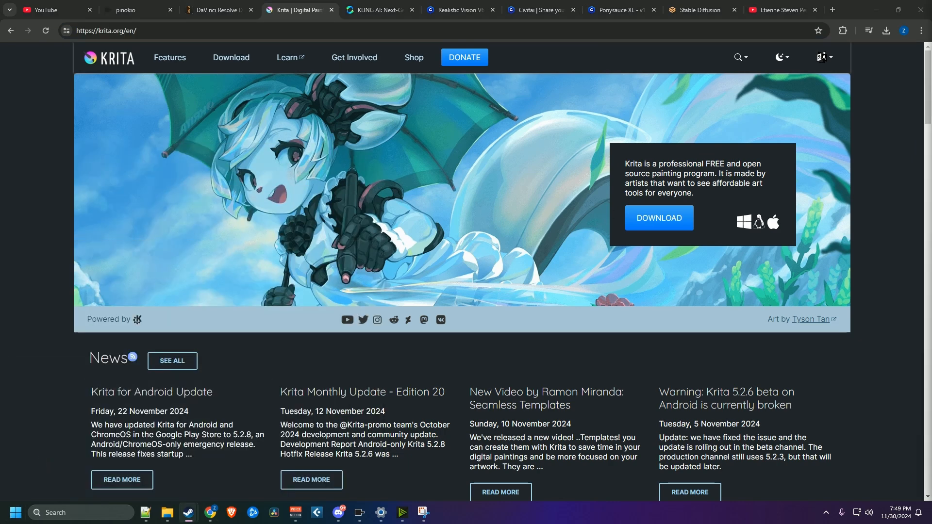
click(106, 31)
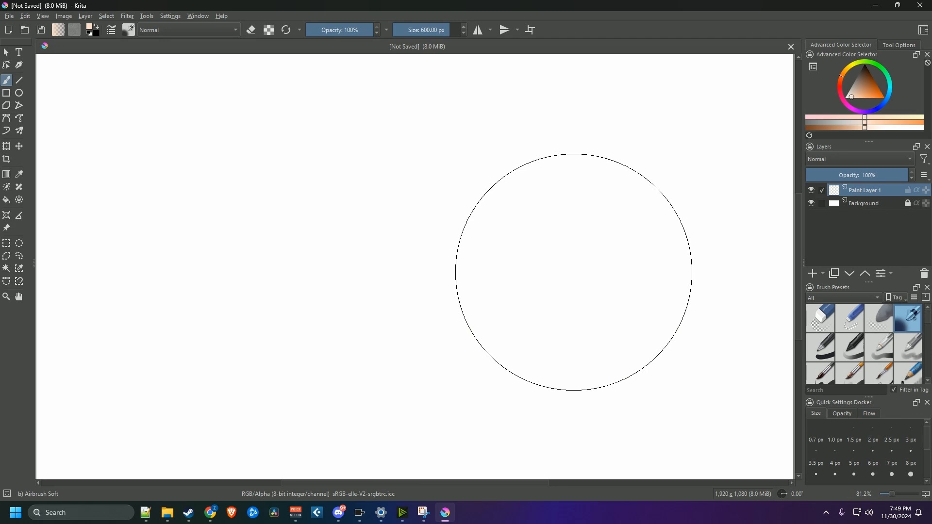
Reduce the airbrush size to 63 px
key(bracketleft)
key(bracketleft)
key(bracketleft)
key(bracketleft)
key(bracketleft)
key(bracketleft)
key(bracketleft)
key(bracketleft)
key(bracketleft)
key(bracketleft)
key(bracketleft)
key(bracketleft)
key(bracketleft)
key(bracketleft)
key(bracketleft)
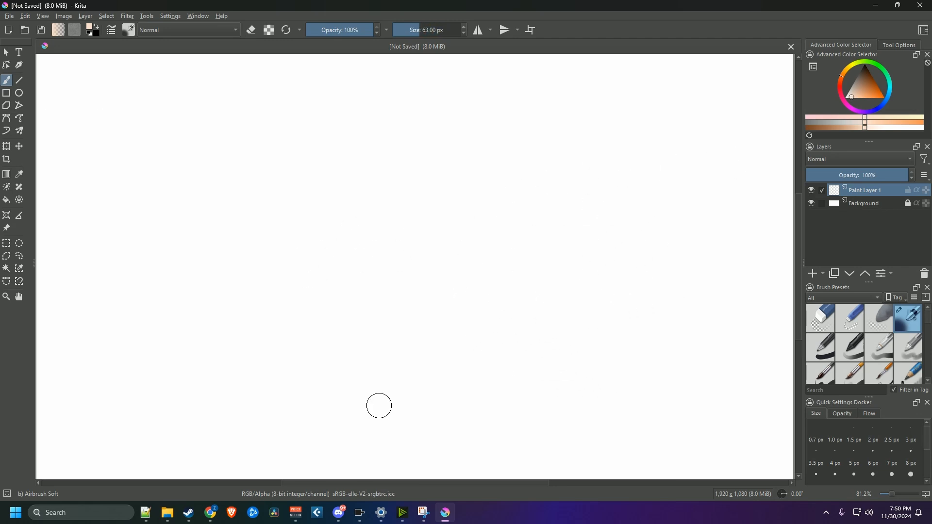
Copy the singer screenshot from Snipping Tool and paste it into the Krita document, interpreting its colors as Web (sRGB)
click(428, 517)
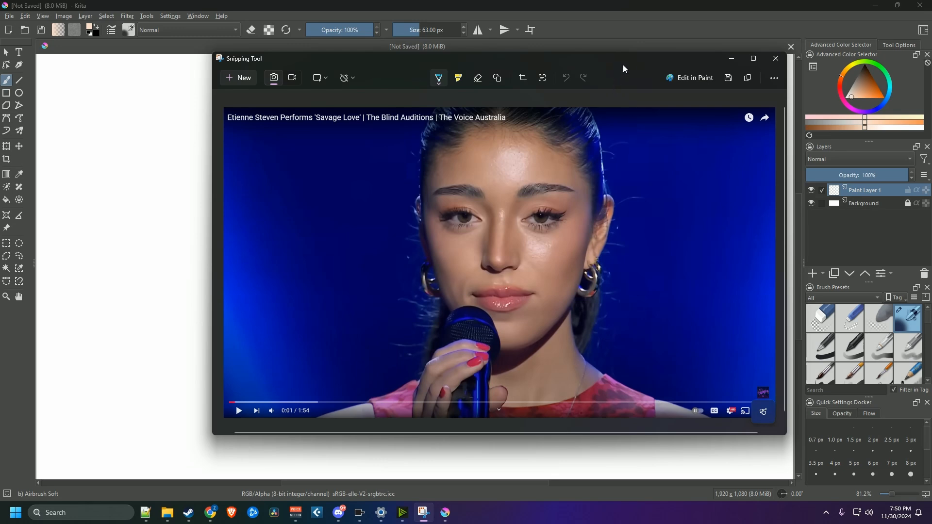
key(ctrl+c)
click(153, 237)
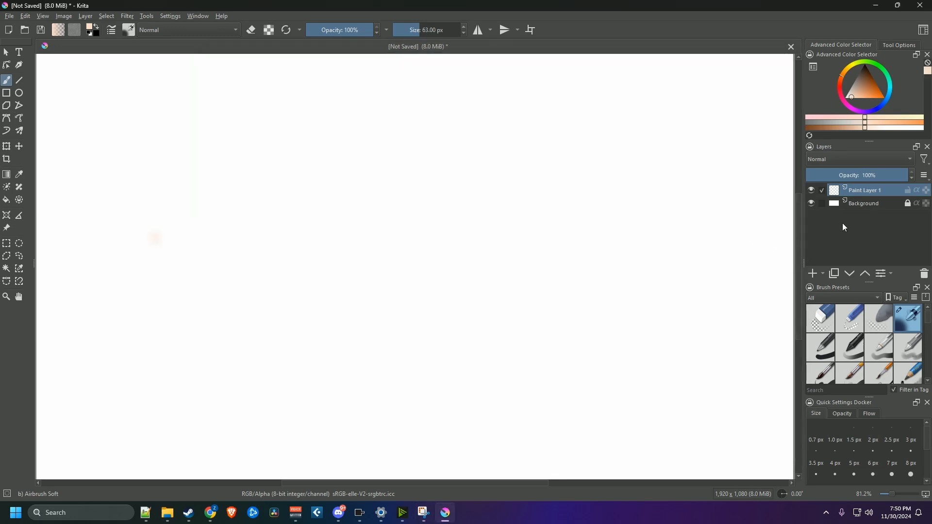
key(ctrl+v)
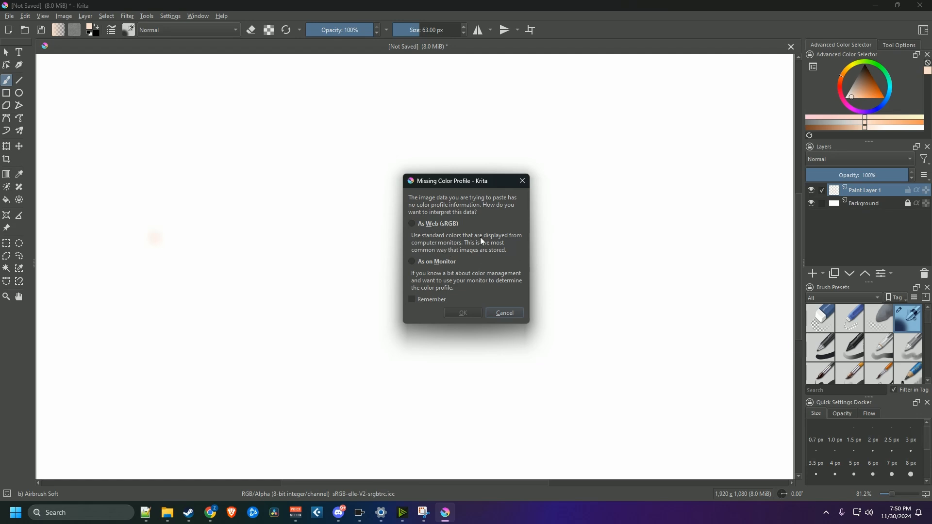
click(433, 225)
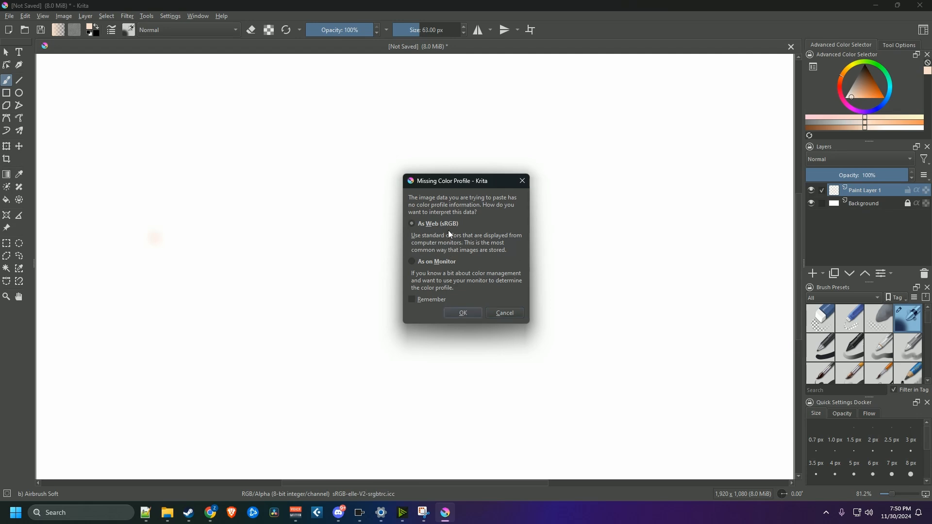
click(463, 312)
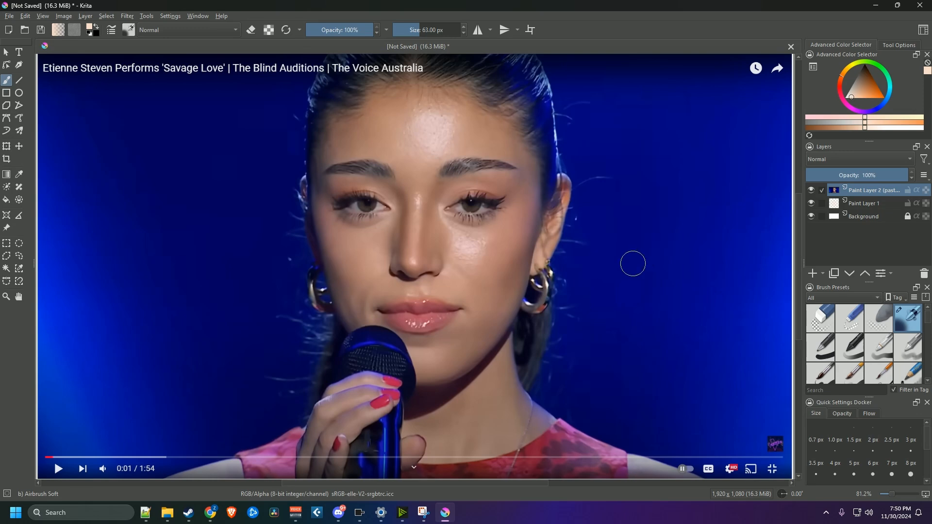
Make a rectangular selection of 1,920 x 1,080 px around the whole pasted screenshot
click(6, 249)
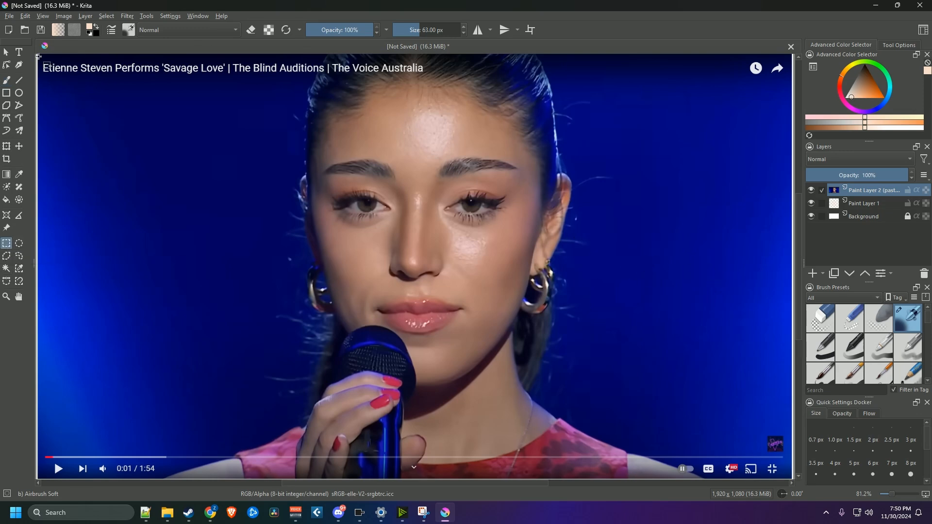
drag(38, 56, 781, 342)
scroll(686, 328, up, 5)
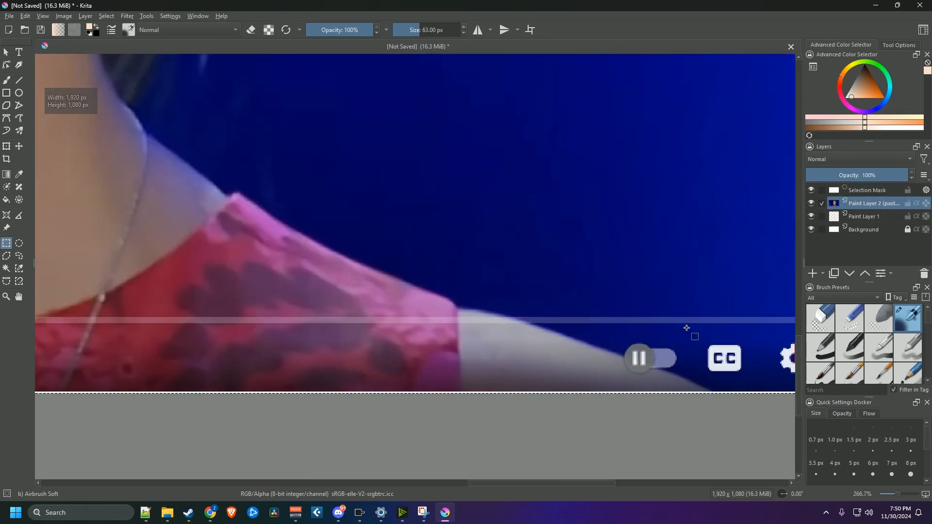
scroll(607, 318, up, 1)
scroll(603, 322, down, 9)
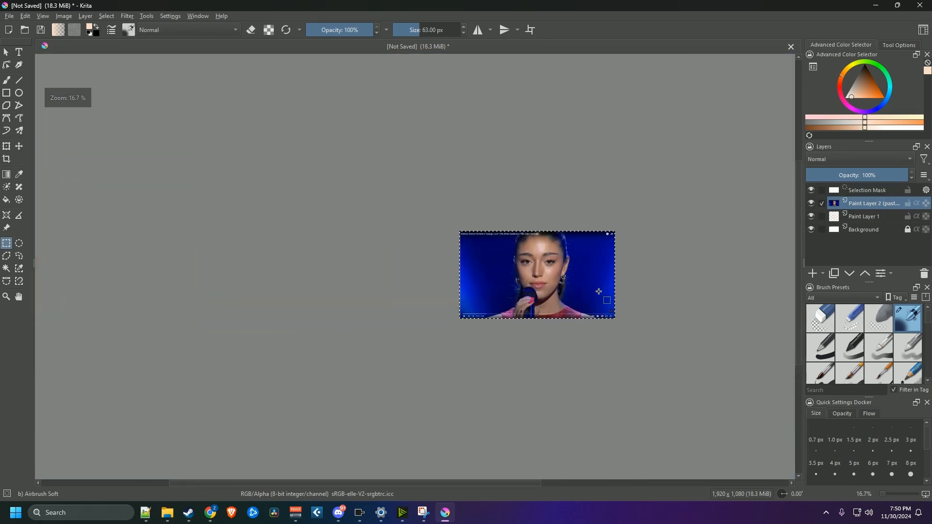
scroll(598, 291, up, 2)
Transform the pasted layer, enlarging it past the canvas edges so the video title and player controls fall outside the image
right_click(502, 270)
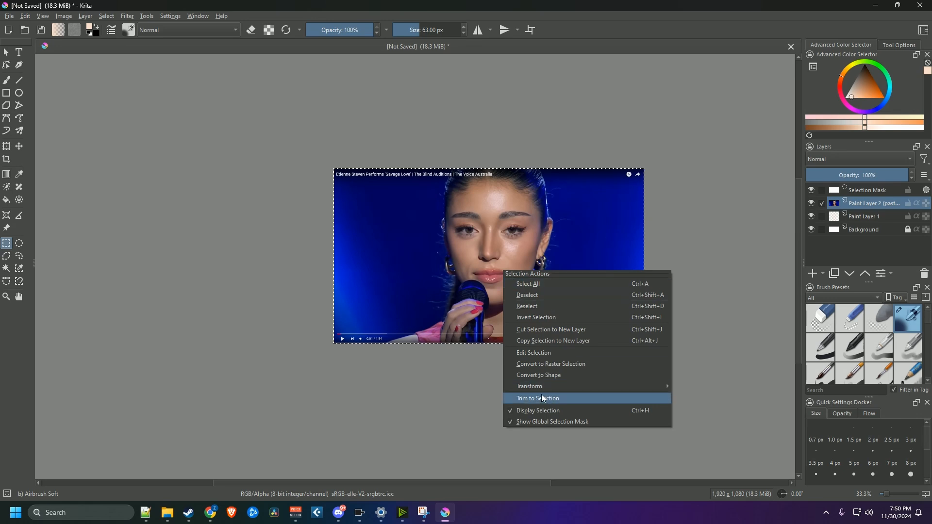
mouse_move(549, 384)
click(695, 387)
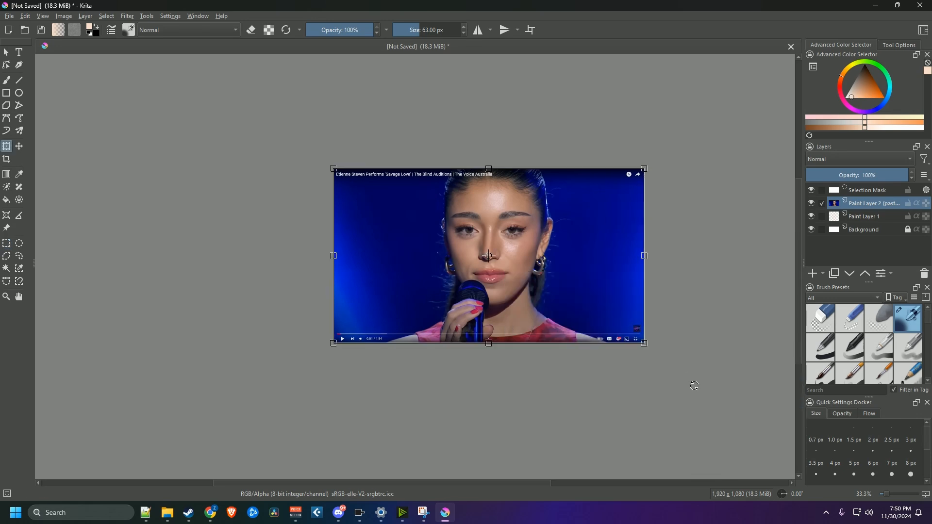
drag(645, 345, 660, 357)
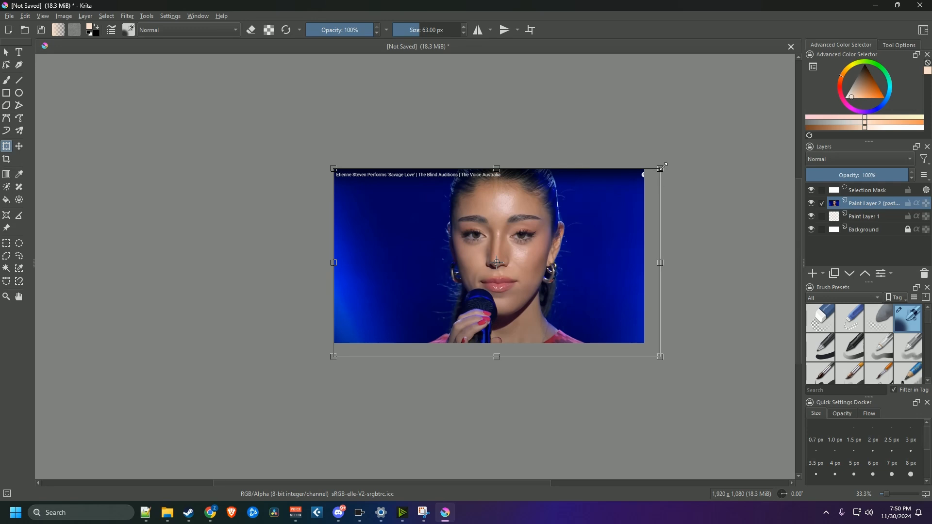
drag(660, 168, 661, 156)
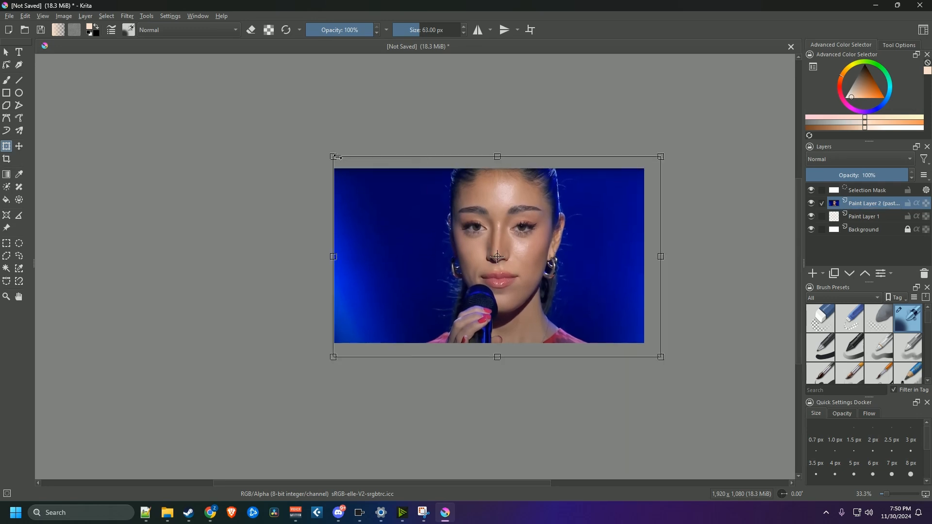
drag(333, 156, 316, 152)
key(ctrl+z)
key(Return)
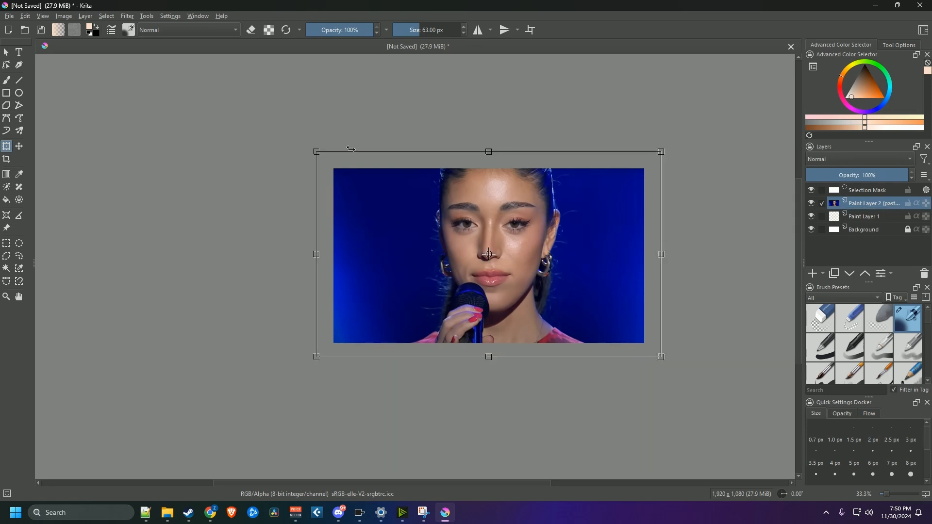
Start saving the document under a new name and bring up the Documents\psddd folder in File Explorer
click(12, 17)
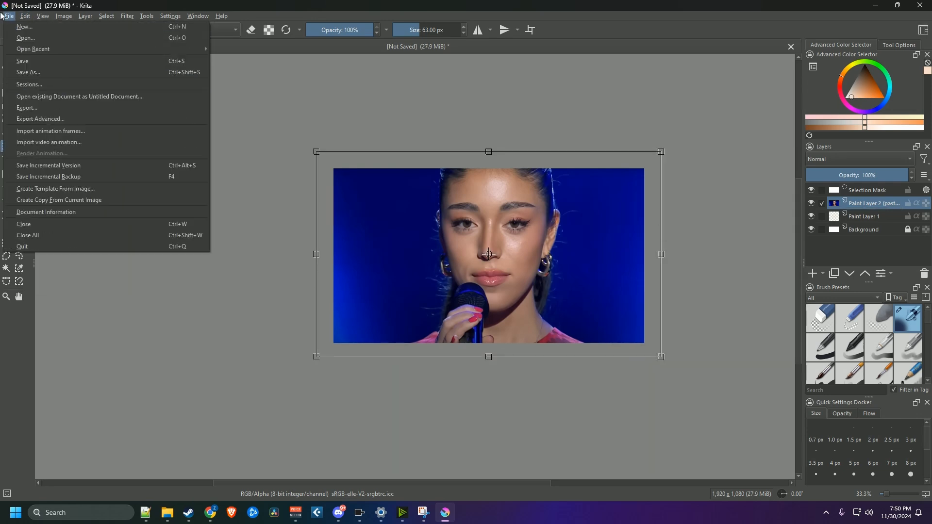
click(59, 72)
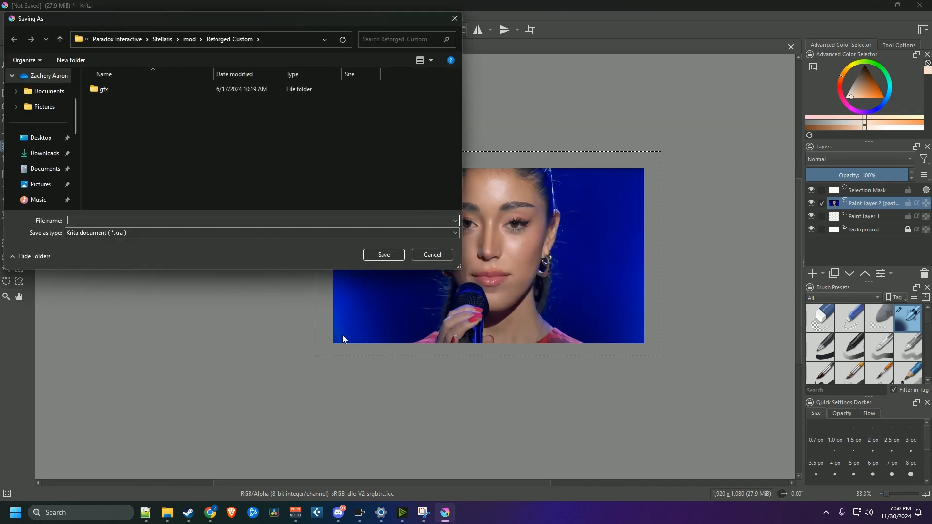
mouse_move(165, 515)
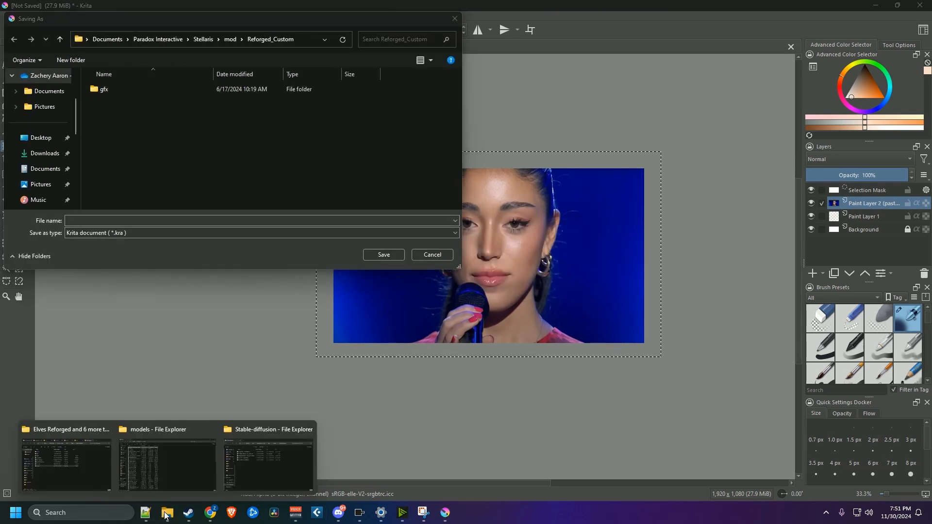
click(267, 461)
drag(582, 134, 931, 163)
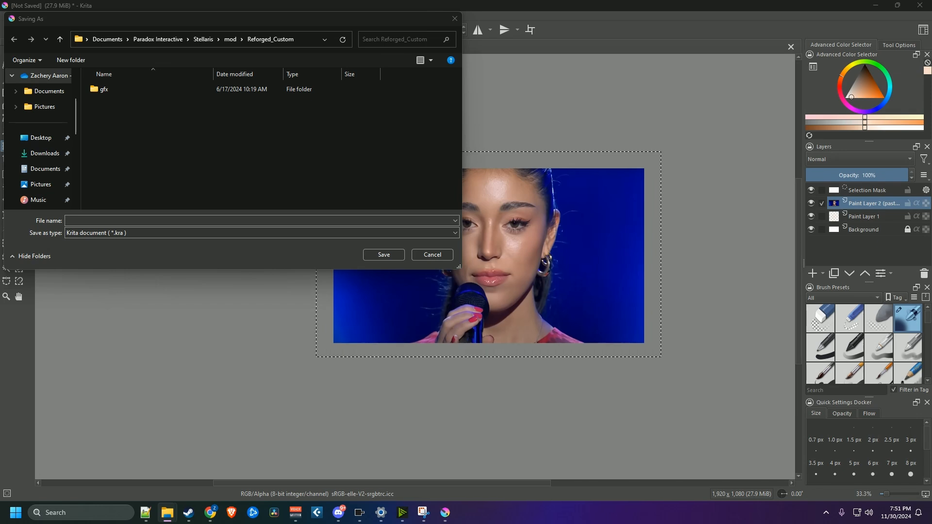
drag(931, 158, 624, 117)
Create a folder named "New Video" inside psddd and open it
right_click(433, 197)
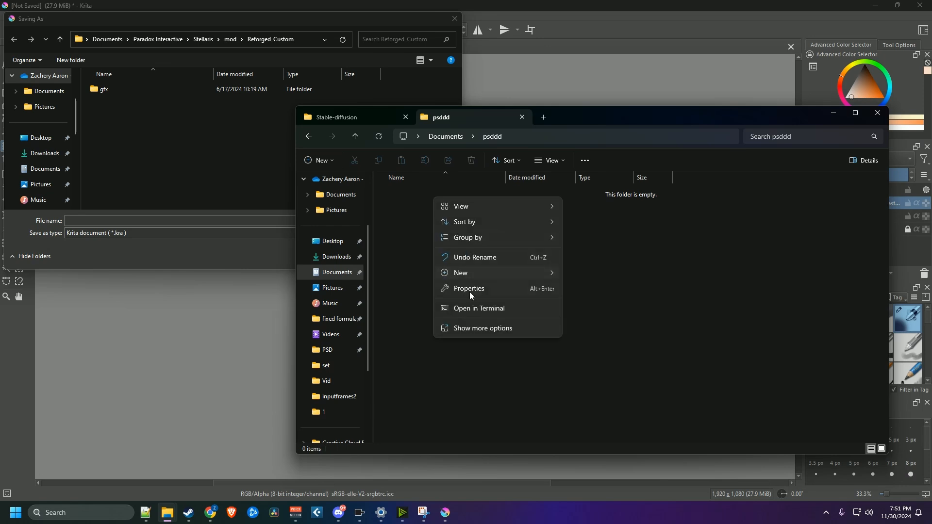
mouse_move(462, 278)
click(571, 270)
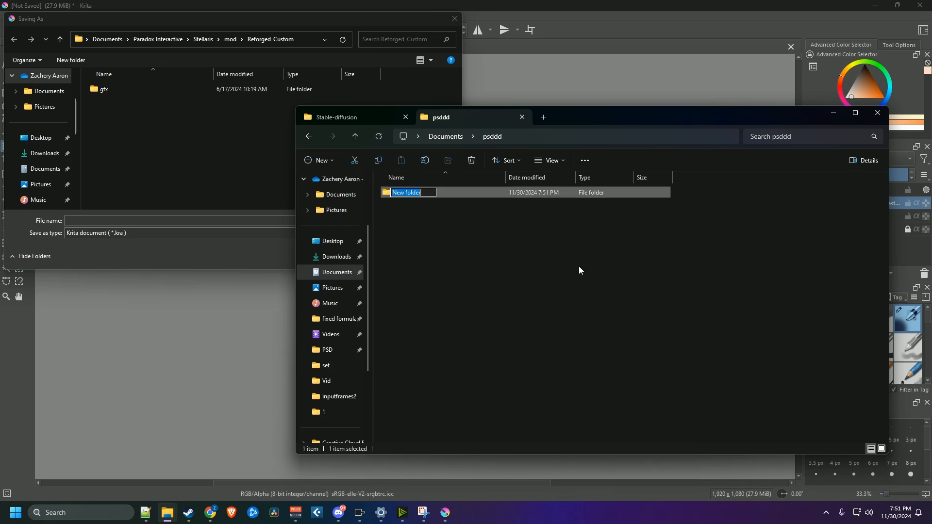
text(New Video)
key(Return)
double_click(413, 194)
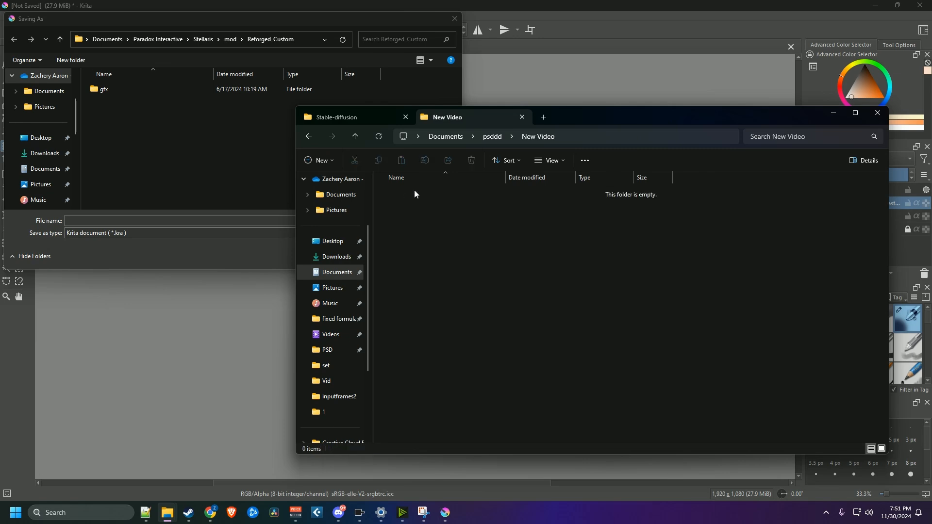
Copy the New Video folder's path and set it as the save location for the Krita document
click(564, 136)
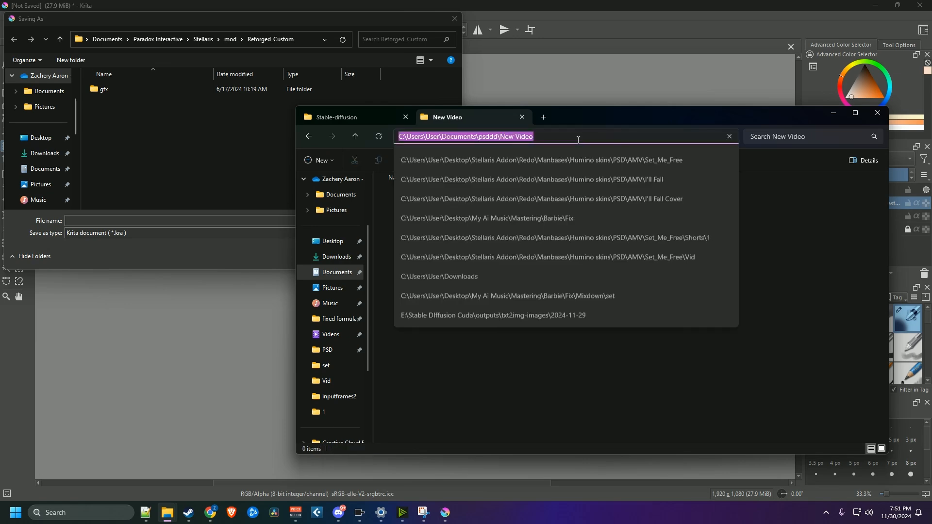
click(831, 113)
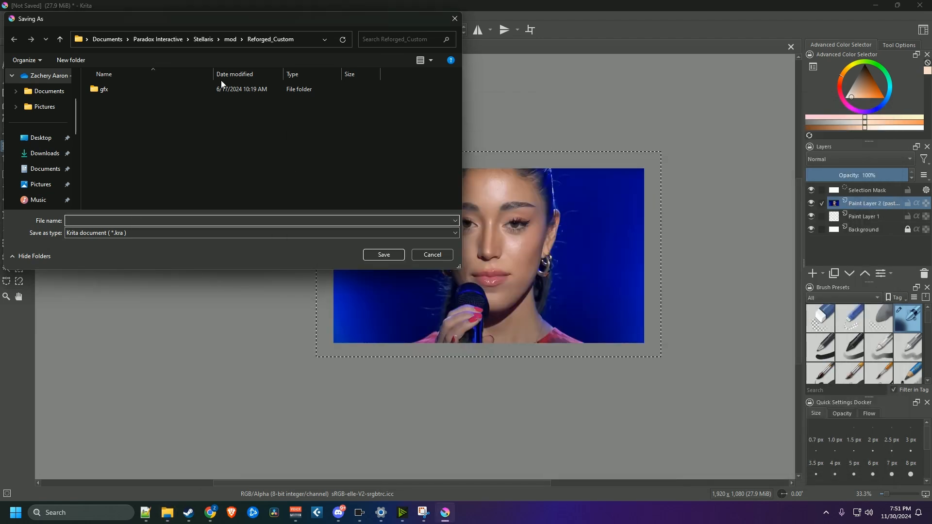
click(272, 39)
key(ctrl+v)
key(Return)
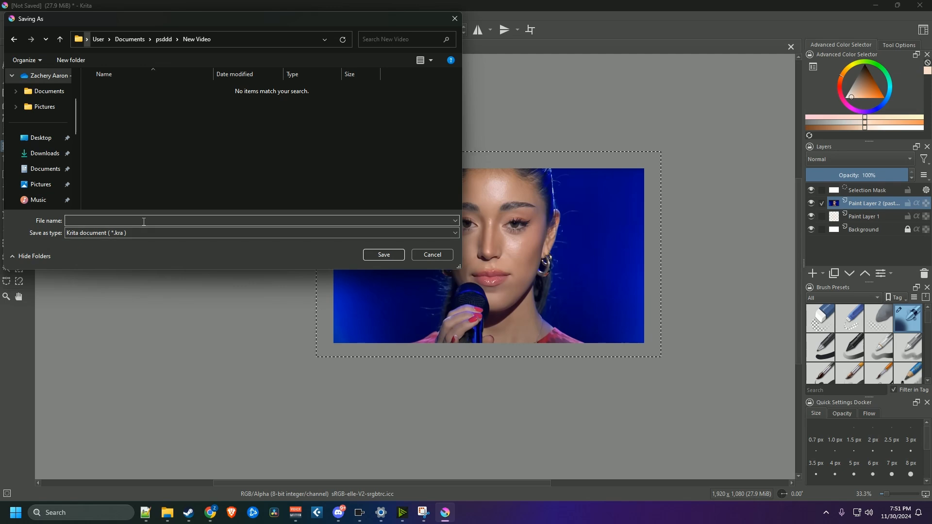
Save the document as a PNG image named 1 in the New Video folder with compression set to 1
click(156, 234)
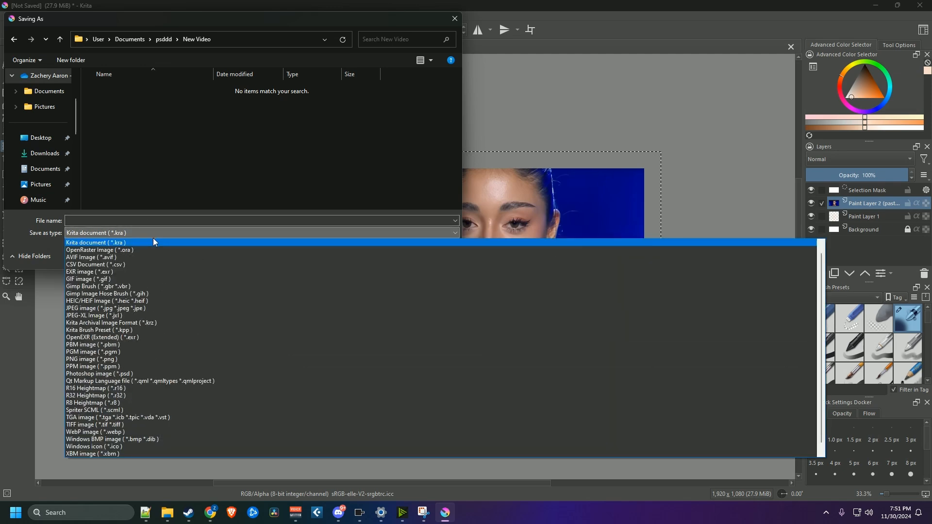
scroll(149, 250, down, 1)
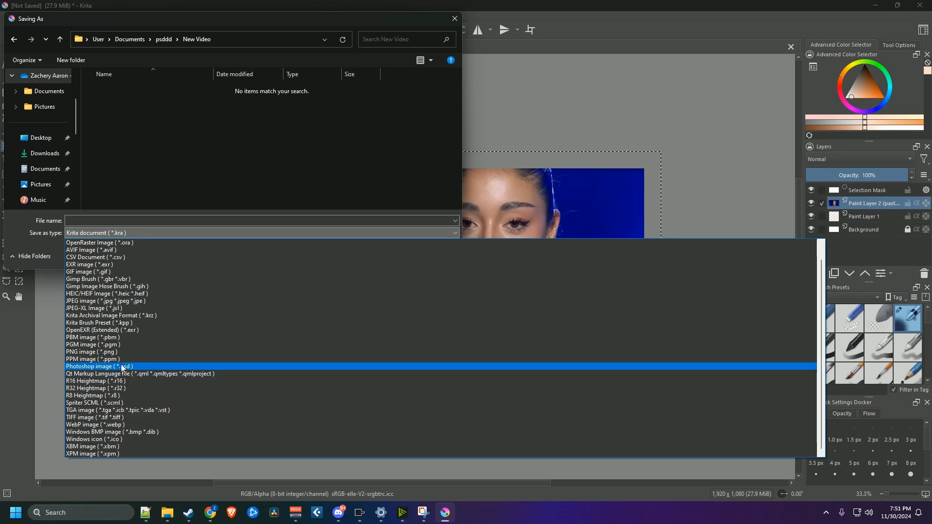
click(104, 351)
click(121, 223)
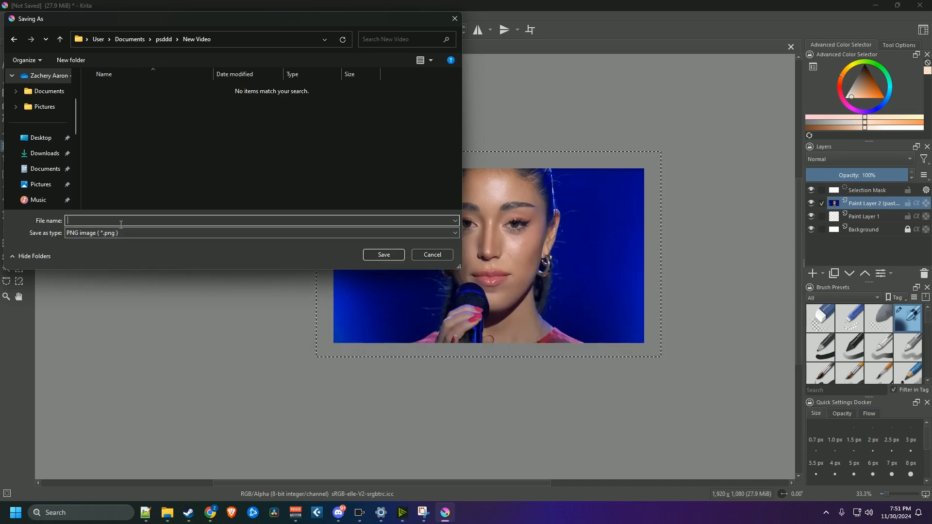
key(Return)
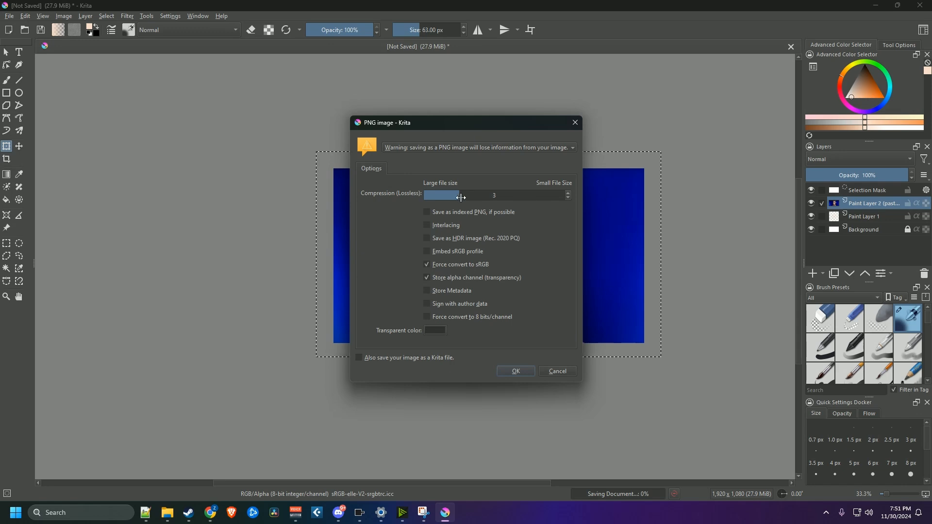
drag(558, 195, 587, 202)
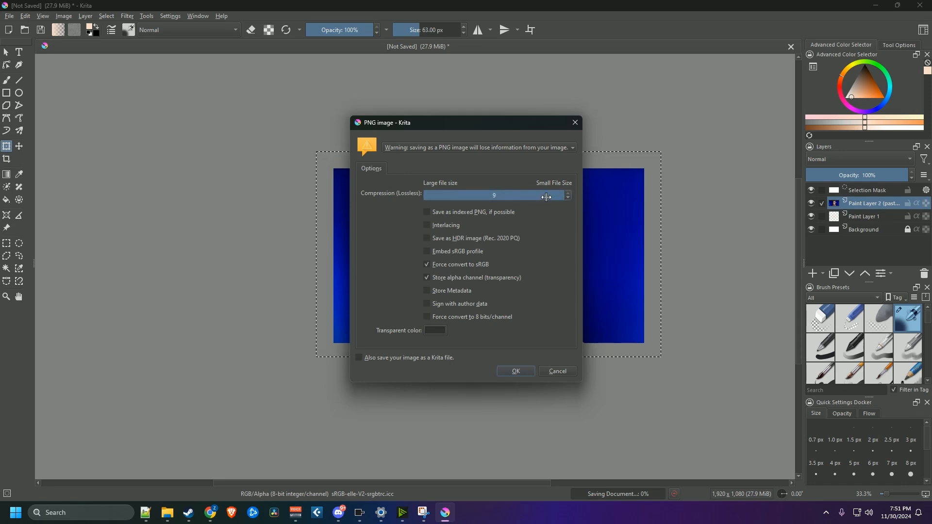
drag(545, 196, 426, 198)
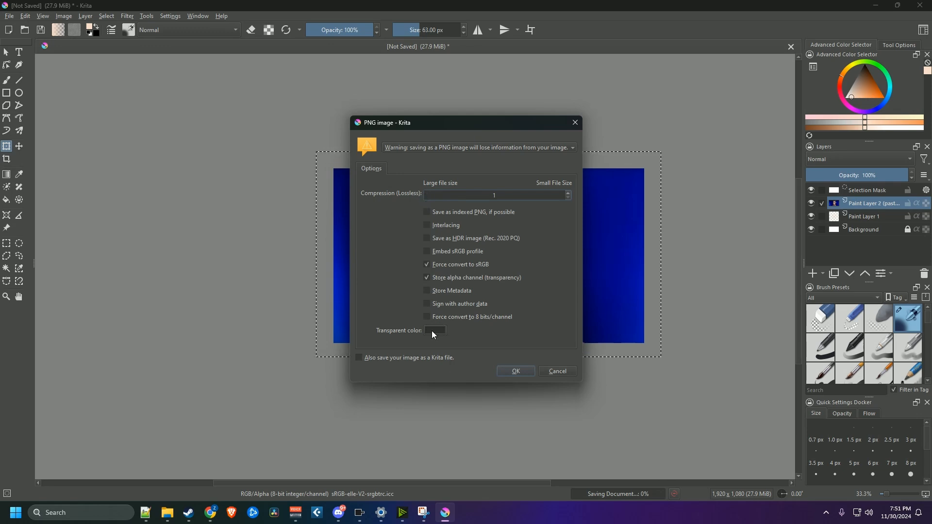
click(516, 372)
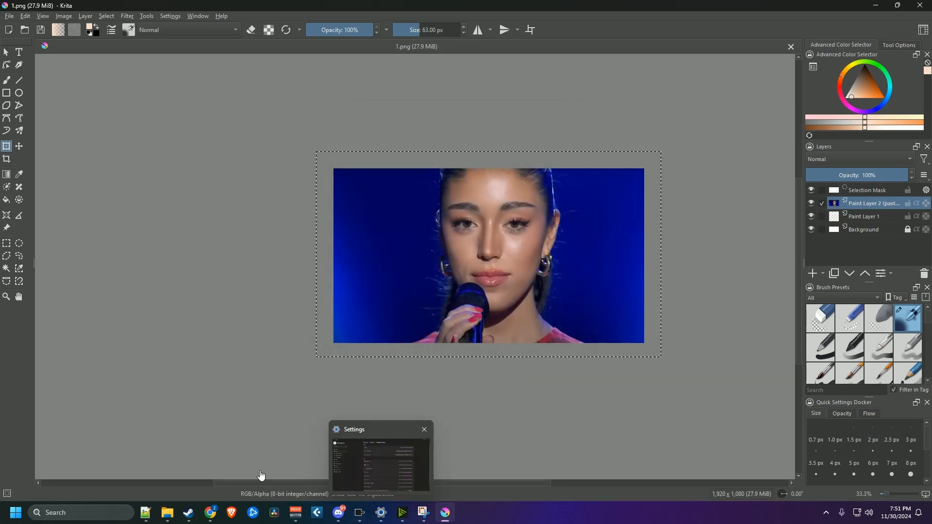
Open 1.png from the New Video folder in File Explorer to inspect the exported image, and close the viewer
mouse_move(167, 516)
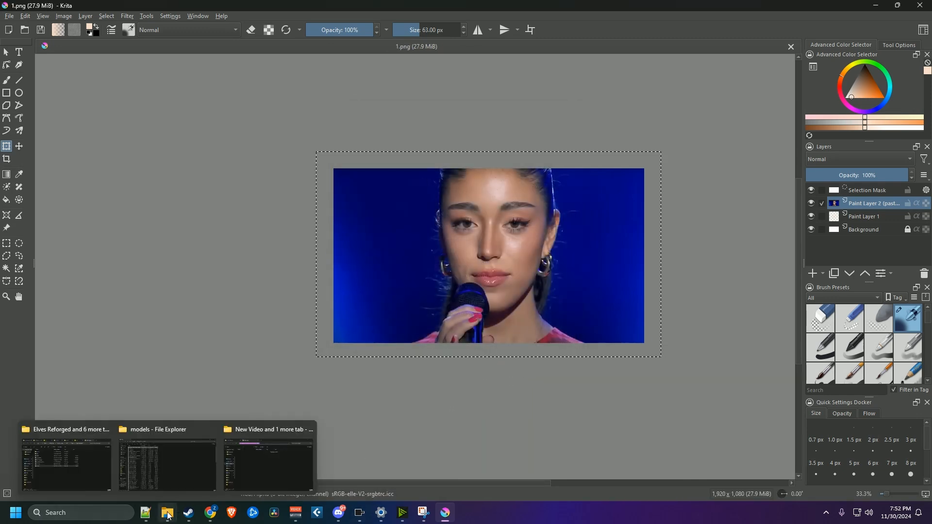
click(268, 463)
click(418, 194)
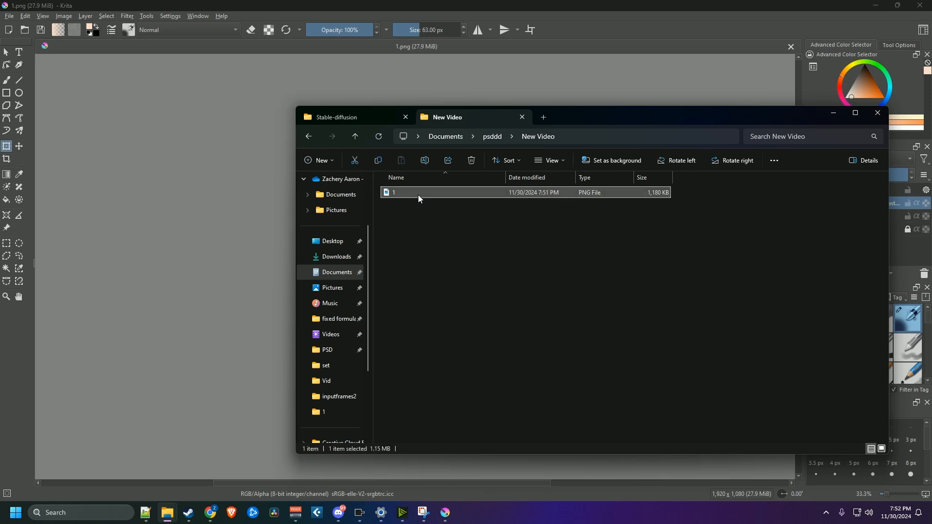
double_click(418, 194)
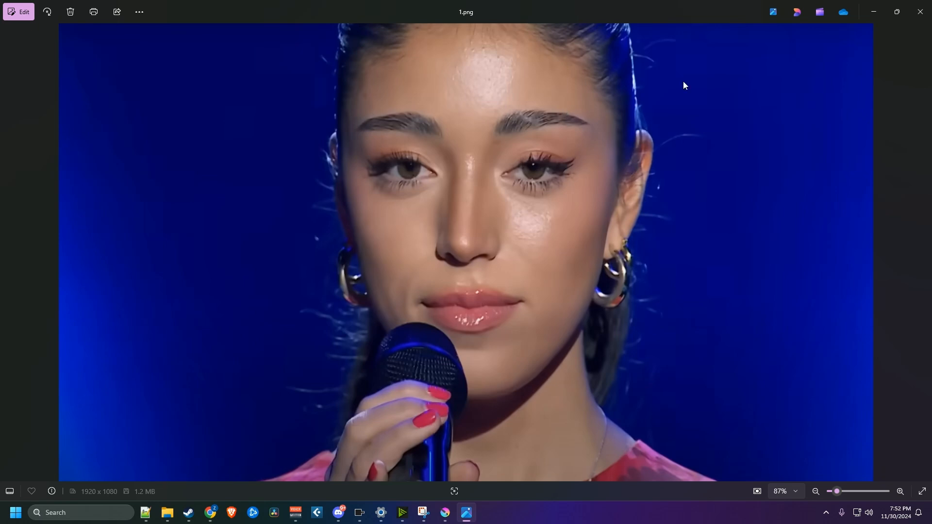
click(919, 12)
mouse_move(595, 118)
mouse_down()
mouse_move(395, 461)
mouse_move(440, 429)
mouse_move(569, 223)
mouse_move(581, 120)
mouse_up()
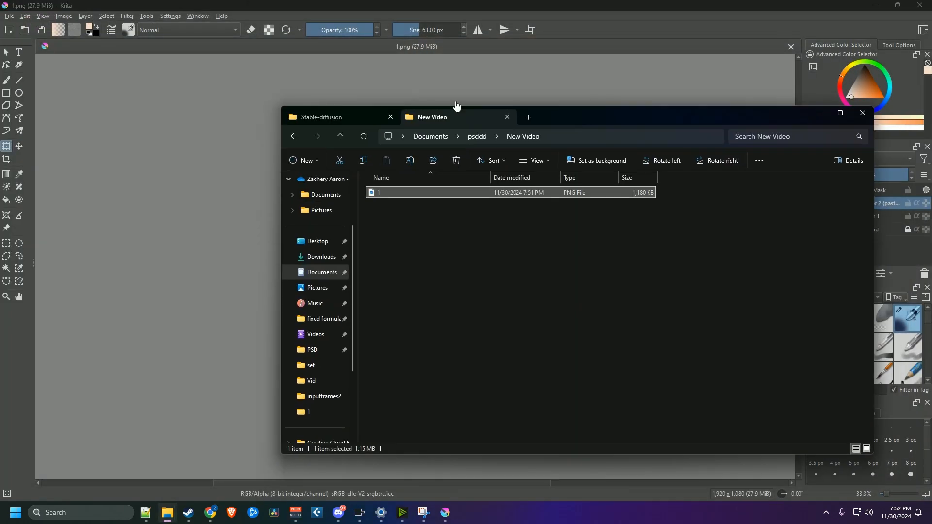
Save another PNG copy of the image under the name 1a with compression set to 9
click(23, 16)
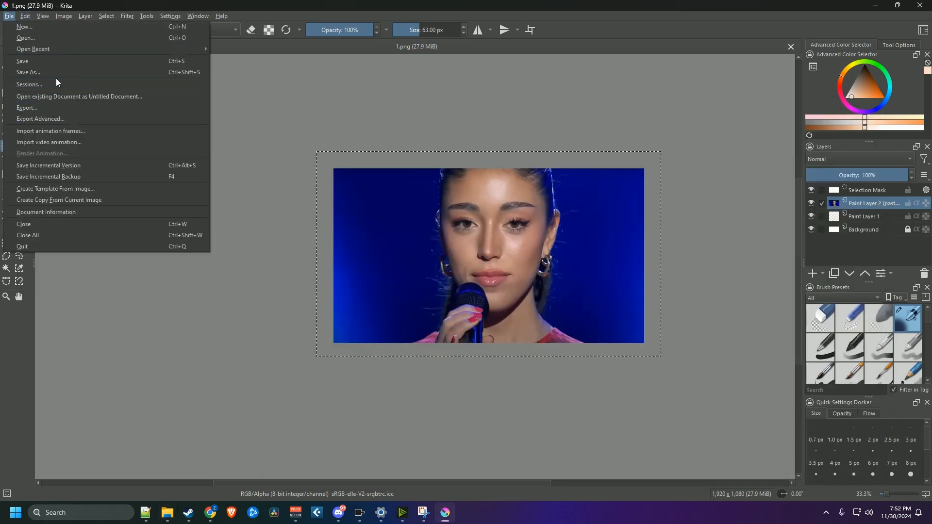
click(89, 76)
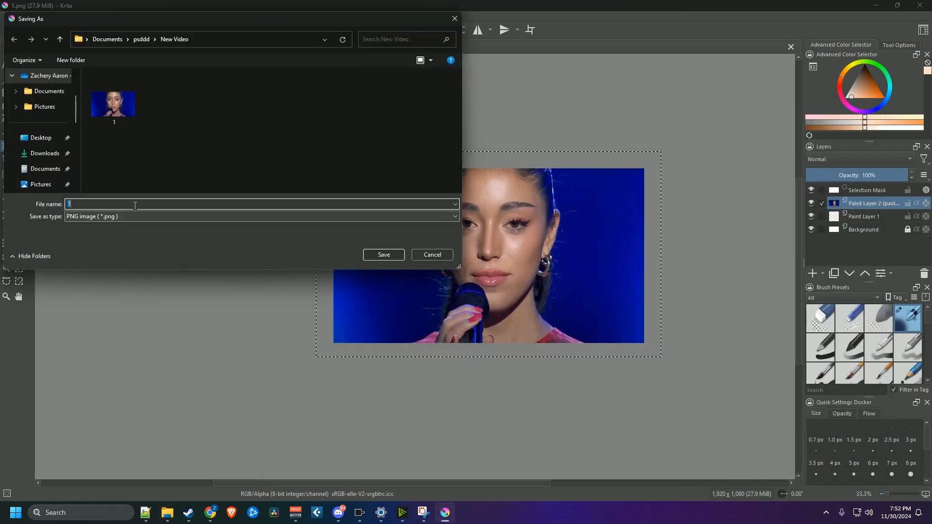
click(131, 202)
text(a)
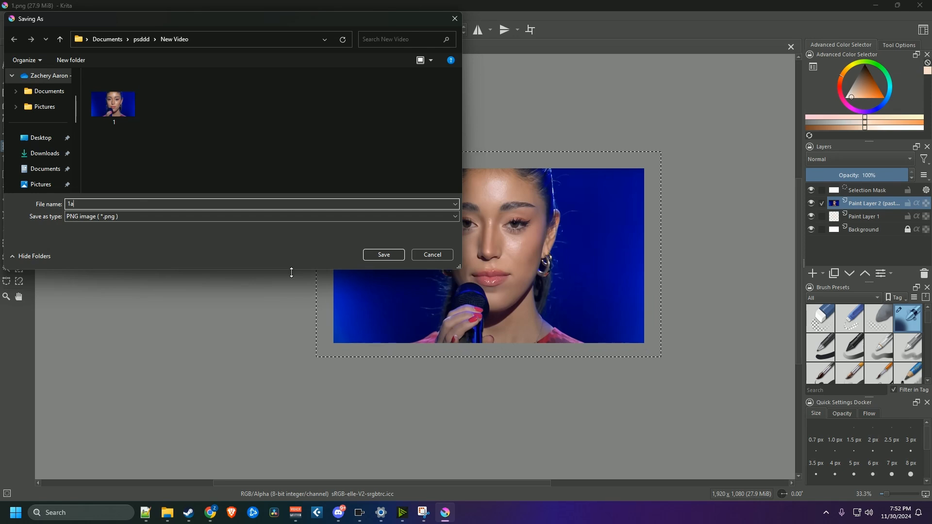
click(383, 255)
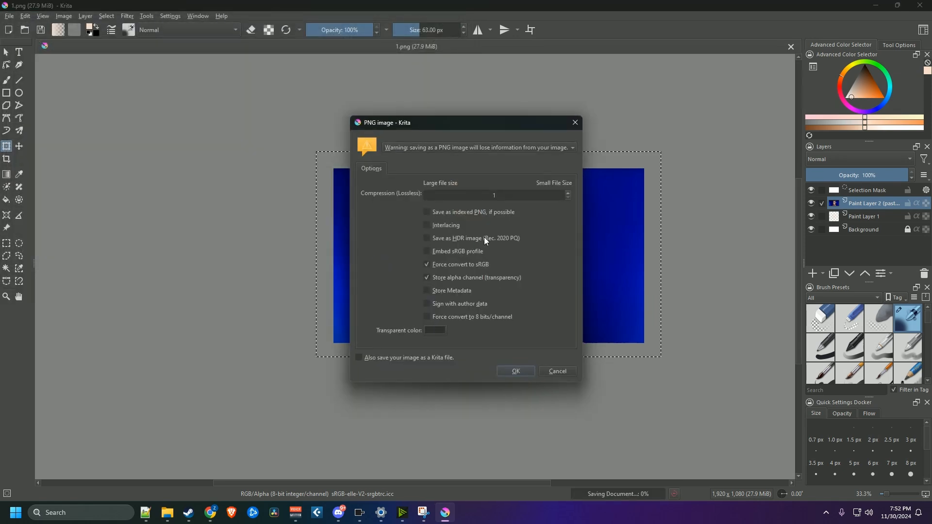
drag(472, 196, 565, 196)
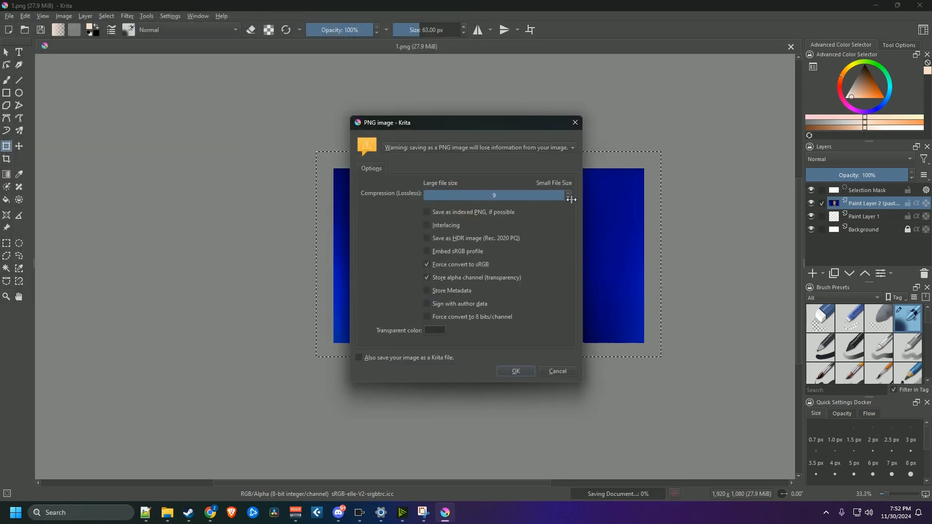
click(514, 372)
Open 1a.png from the New Video folder, compare its quality and file size with 1.png, and return to Krita
mouse_move(167, 510)
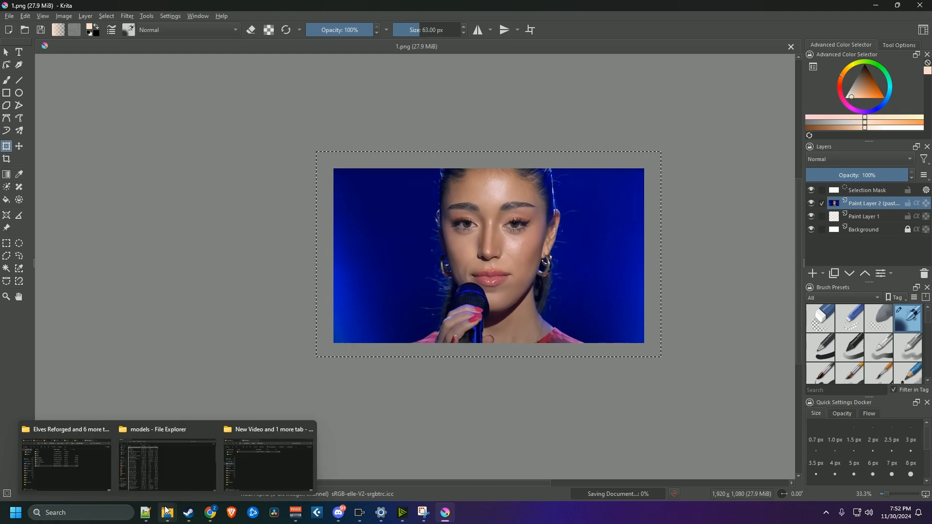
click(243, 466)
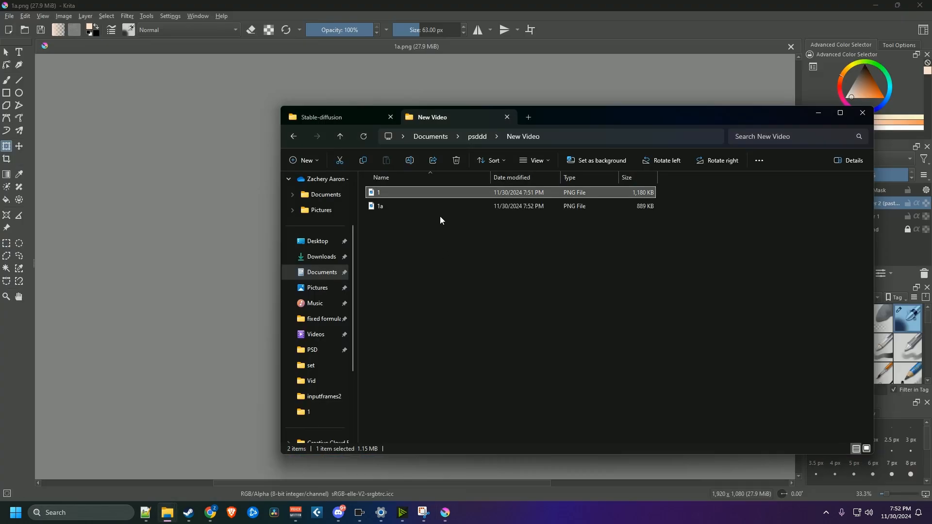
double_click(418, 206)
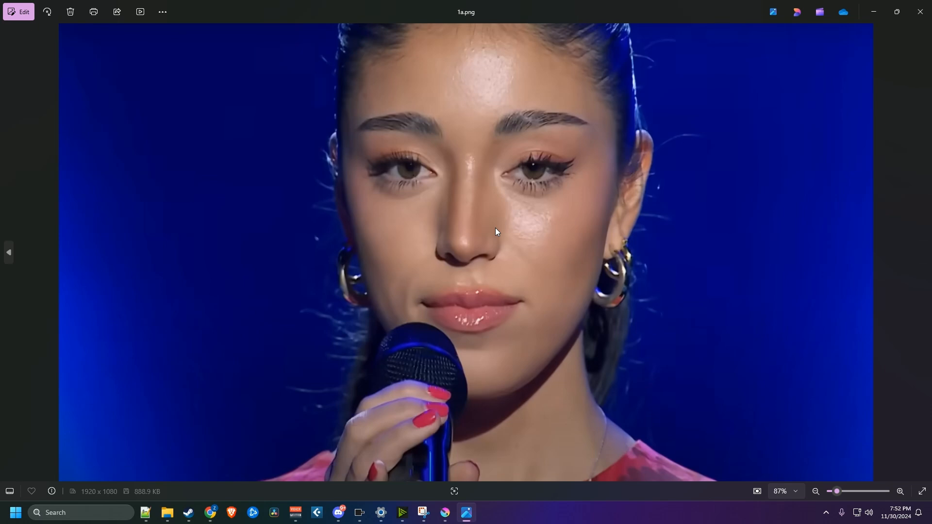
key(Left)
key(Right)
click(920, 12)
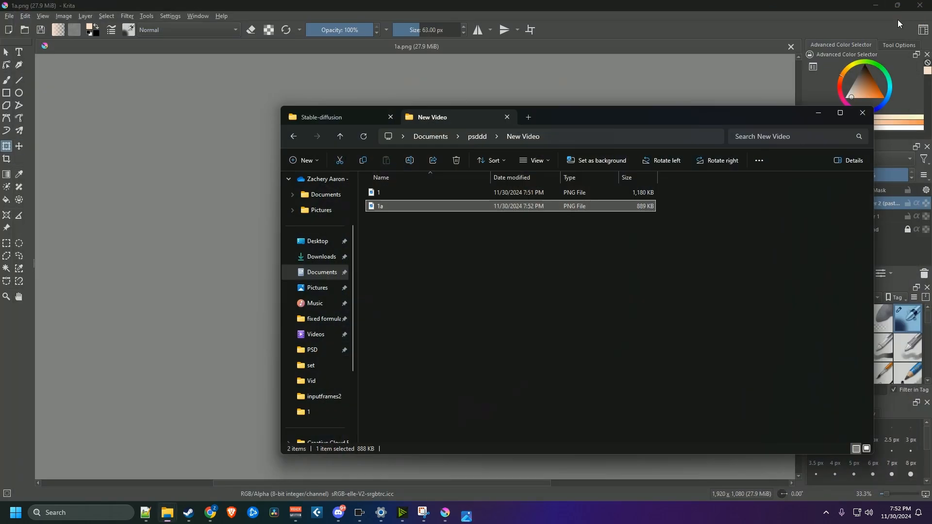
drag(764, 115, 739, 141)
drag(626, 280, 609, 274)
drag(495, 251, 485, 216)
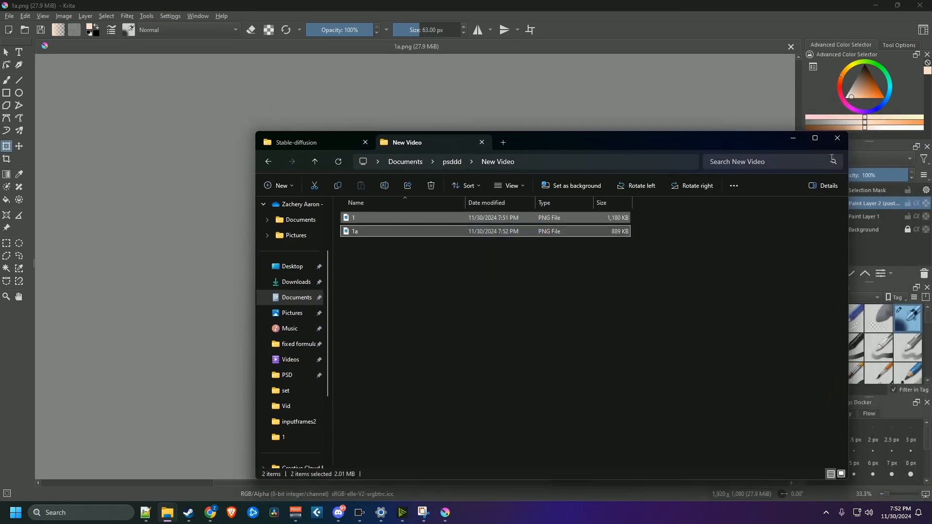
click(791, 140)
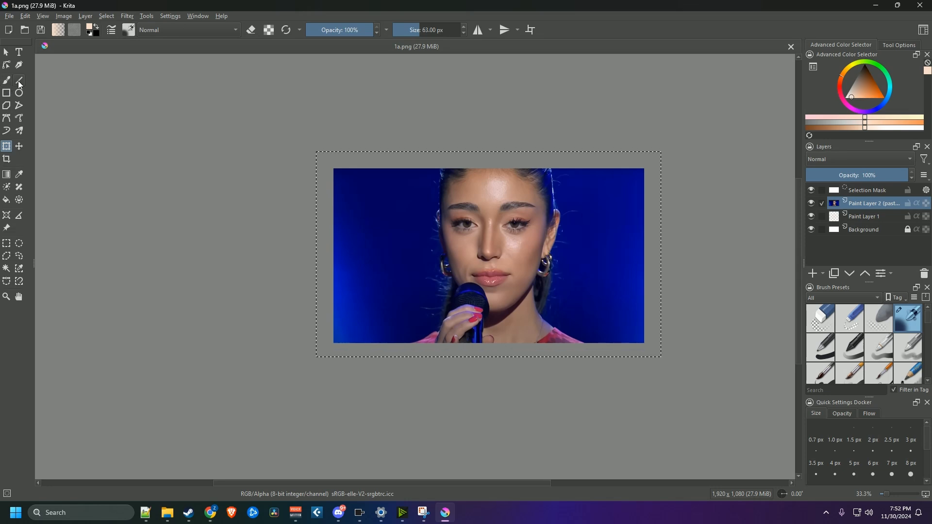
Sample the dark hair colour beside the singer's neck and brush over the hoop earring below her fully visible ear
click(19, 174)
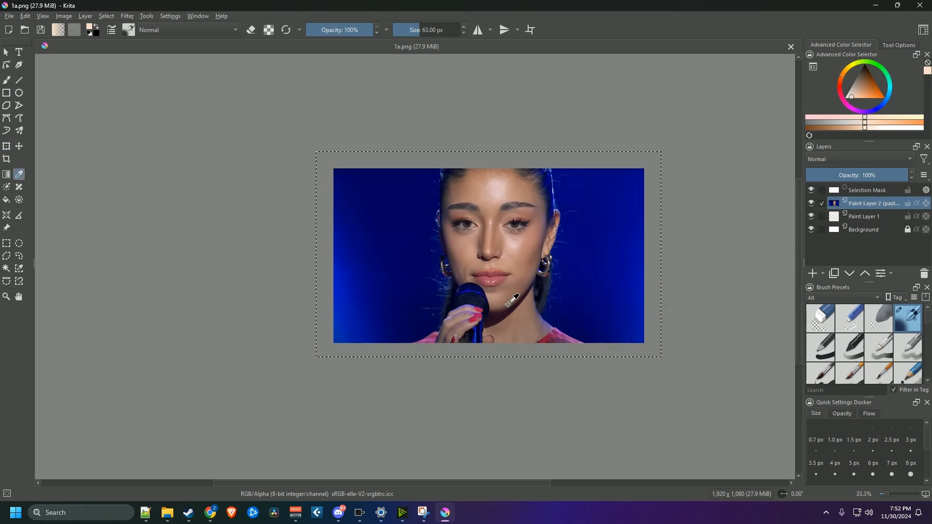
click(545, 282)
click(542, 283)
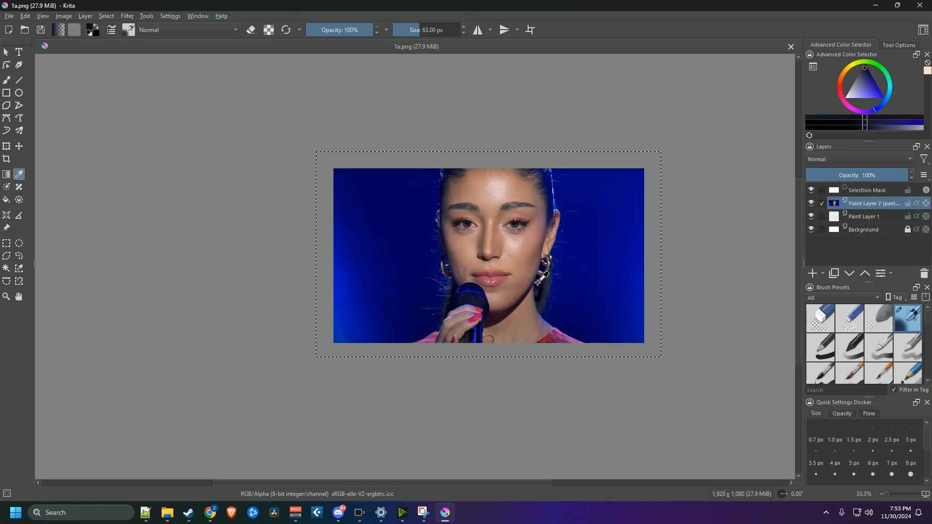
click(538, 283)
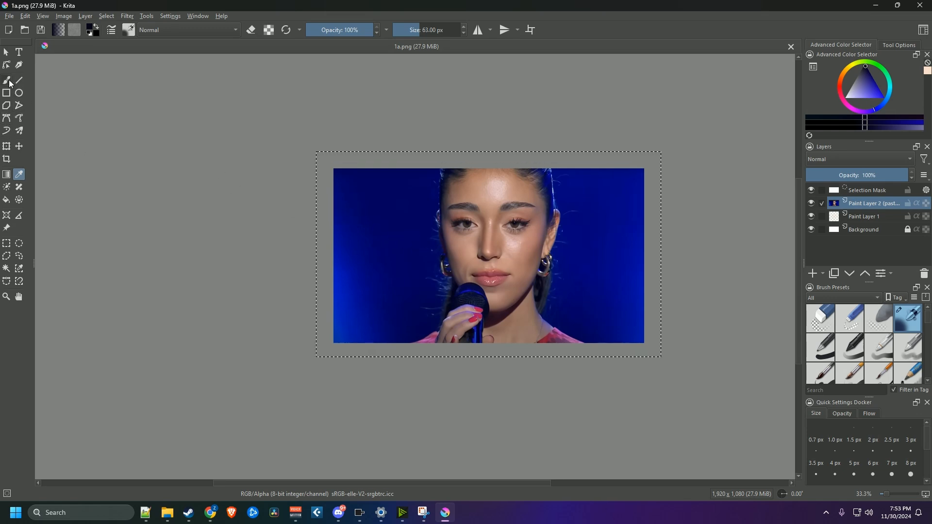
click(7, 80)
scroll(547, 302, up, 5)
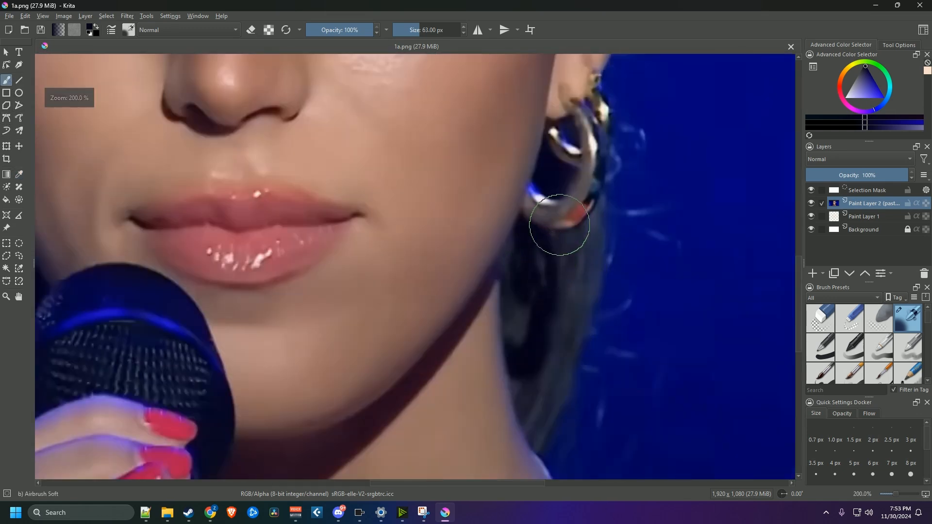
scroll(559, 224, down, 1)
mouse_move(556, 214)
mouse_down()
mouse_move(565, 231)
mouse_move(571, 194)
mouse_move(571, 230)
mouse_move(572, 158)
mouse_move(556, 208)
mouse_move(548, 206)
mouse_move(578, 149)
mouse_up()
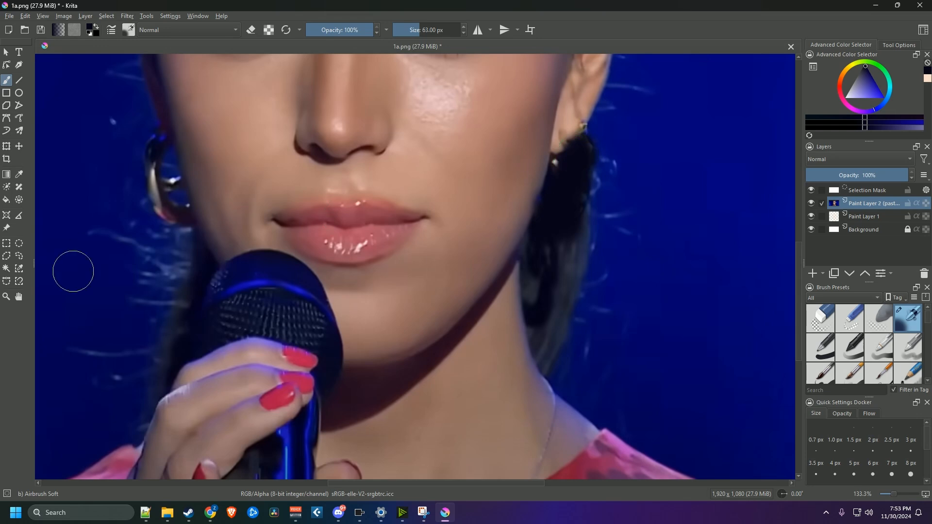
Lower the brush opacity to 33% and blend the dark colour into the hair, covering the remaining earring glint with a 26 px brush
drag(353, 32, 329, 31)
mouse_move(553, 301)
mouse_down()
mouse_move(546, 294)
mouse_move(559, 255)
mouse_move(555, 314)
mouse_move(576, 197)
mouse_move(566, 179)
mouse_move(538, 229)
mouse_move(538, 308)
mouse_move(549, 326)
mouse_move(562, 171)
mouse_up()
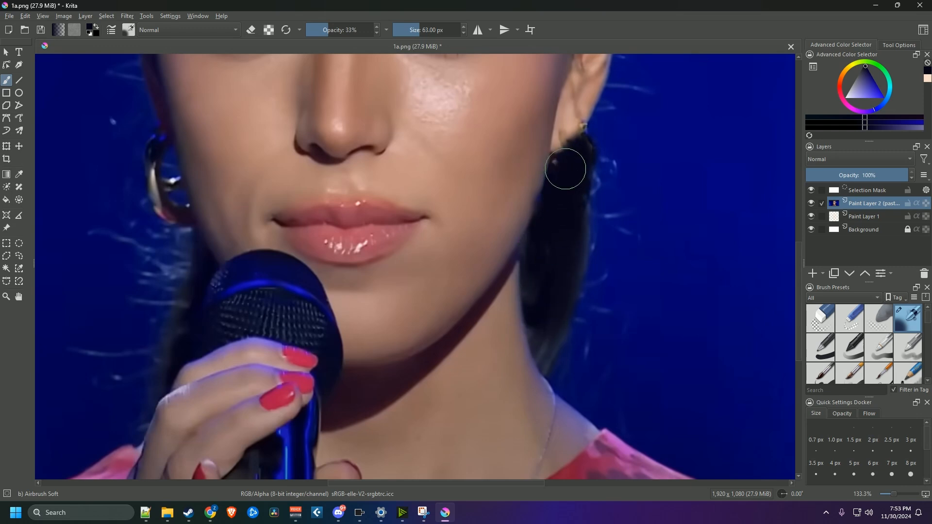
key(bracketleft)
key(bracketleft)
key(bracketleft)
key(bracketleft)
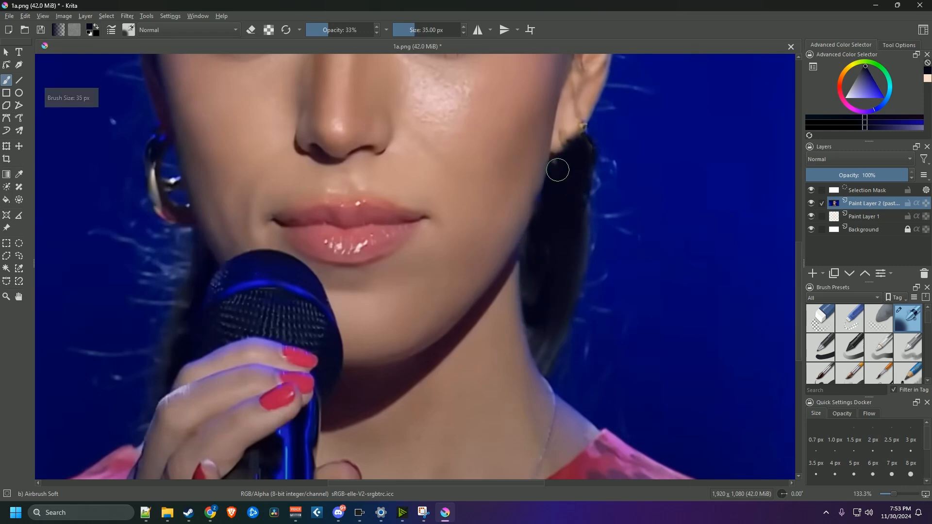
drag(558, 165, 554, 165)
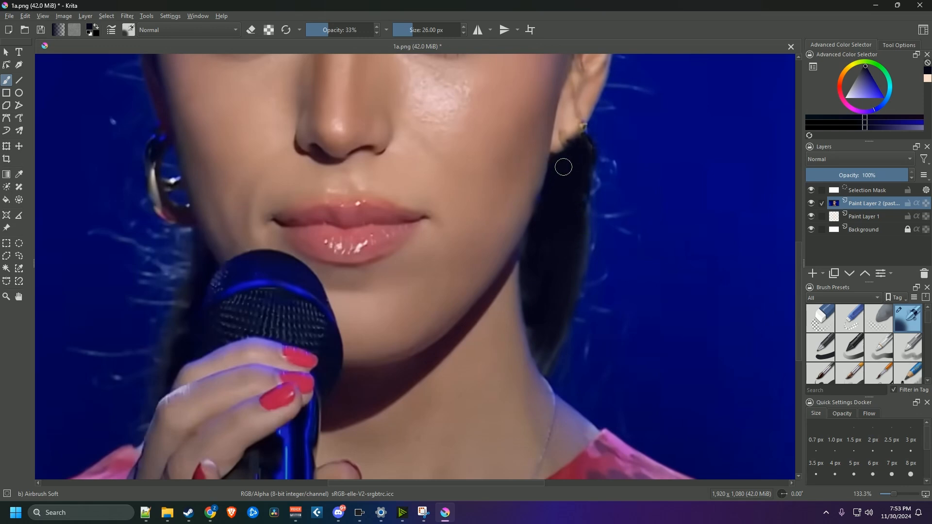
Darken the inside and lower edge of the other earring and the hair below it, using brush sizes of about 41 to 51 px
key(bracketright)
key(bracketright)
key(bracketright)
key(bracketright)
key(bracketright)
key(bracketright)
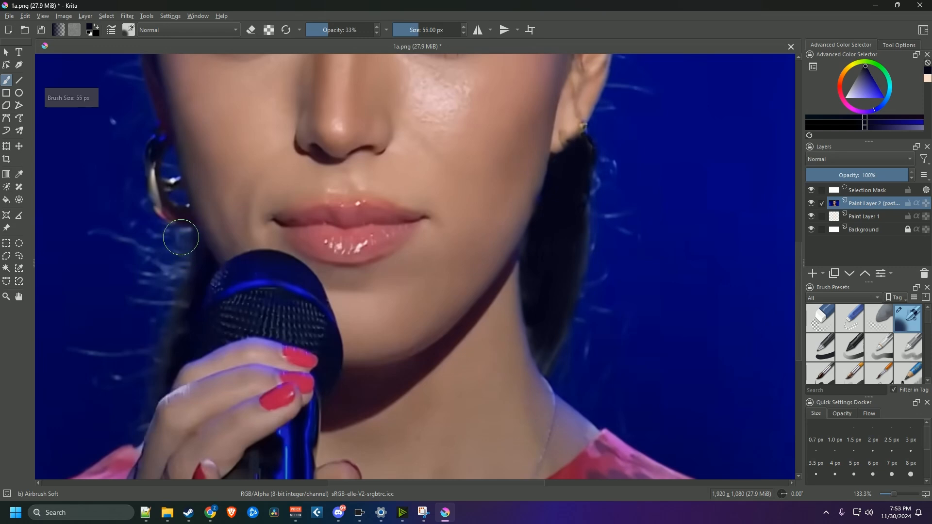
key(bracketleft)
key(bracketleft)
drag(172, 165, 164, 159)
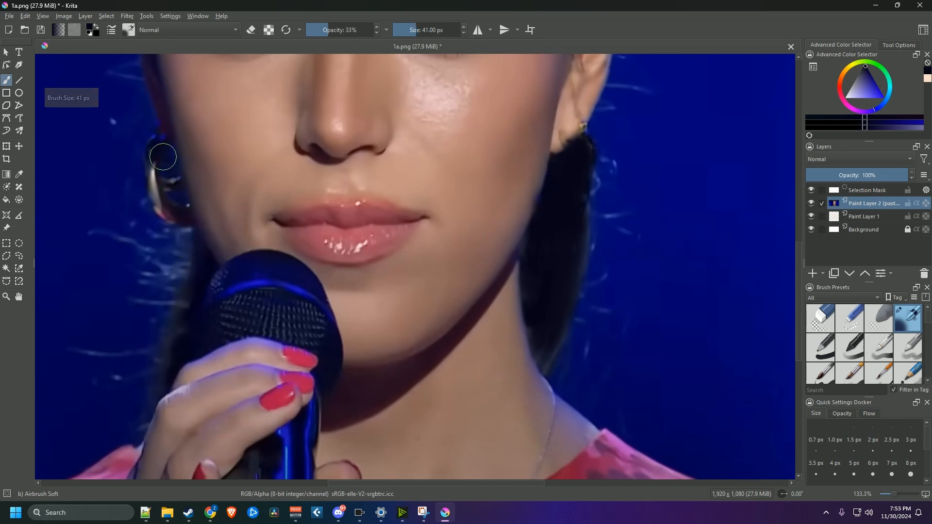
key(bracketright)
mouse_move(169, 212)
mouse_down()
mouse_move(165, 165)
mouse_move(189, 266)
mouse_move(189, 250)
mouse_up()
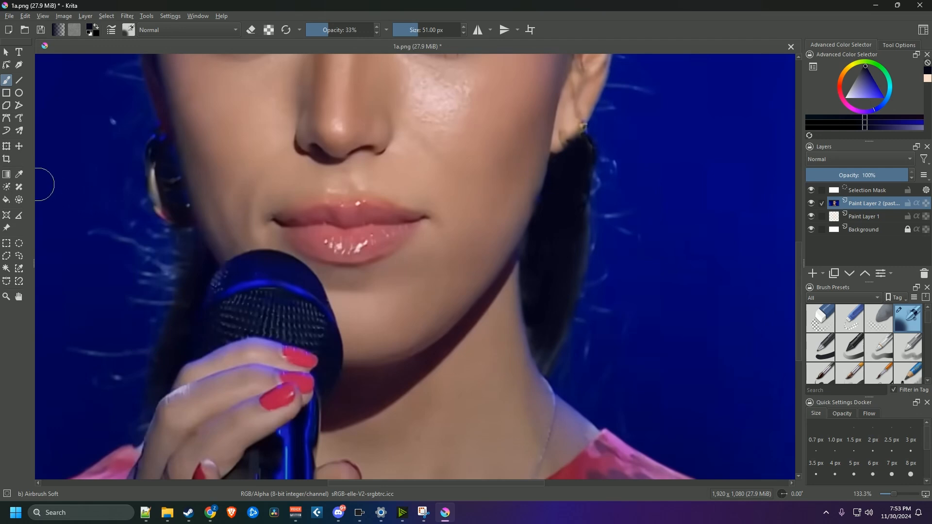
Sample the blue background and paint over the hoop earring on the image's left side with a 51 px brush at 100% opacity
key(p)
click(110, 214)
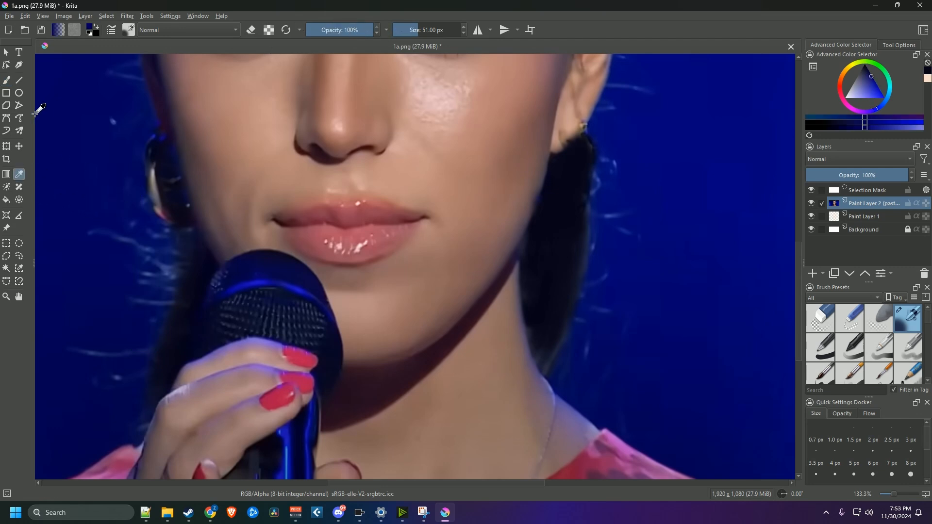
click(7, 83)
drag(343, 30, 381, 30)
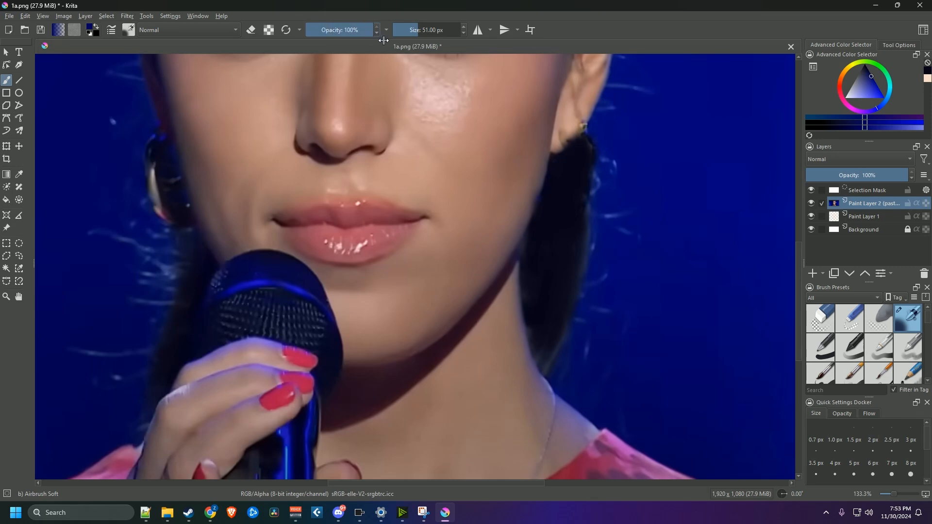
mouse_move(141, 171)
mouse_down()
mouse_move(145, 149)
mouse_move(150, 183)
mouse_move(162, 186)
mouse_move(146, 147)
mouse_move(161, 219)
mouse_move(174, 213)
mouse_move(165, 187)
mouse_move(171, 208)
mouse_up()
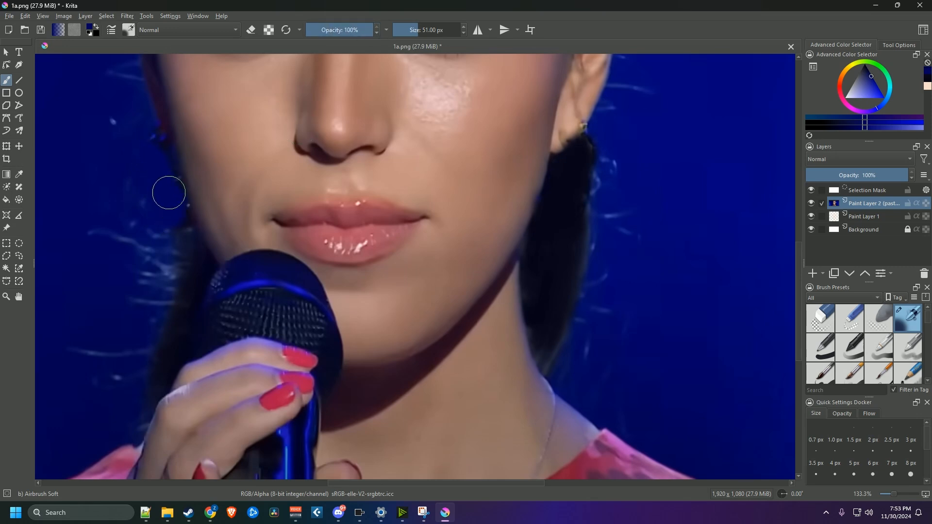
Enlarge the brush to 59 px and paint out the stray hairs in the blue background on both sides of the neck
key(bracketright)
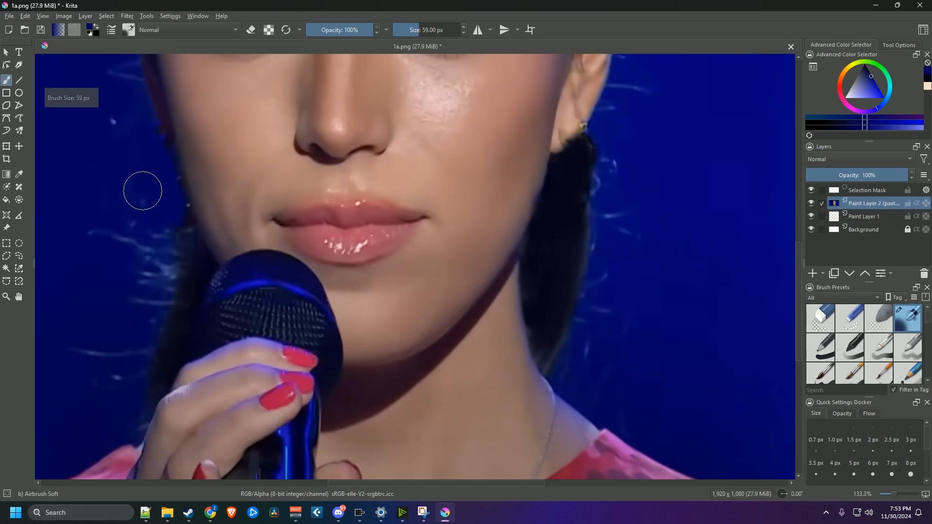
mouse_move(111, 312)
mouse_down()
mouse_move(129, 298)
mouse_move(121, 380)
mouse_move(164, 255)
mouse_move(130, 122)
mouse_move(106, 87)
mouse_move(126, 129)
mouse_up()
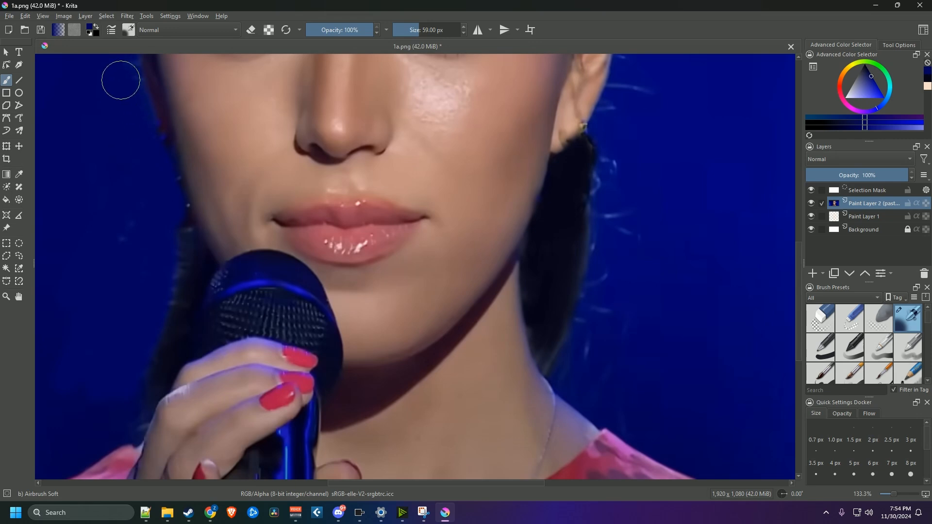
mouse_move(571, 367)
mouse_down()
mouse_move(614, 275)
mouse_move(629, 286)
mouse_move(574, 366)
mouse_move(631, 225)
mouse_move(639, 250)
mouse_move(651, 228)
mouse_move(602, 283)
mouse_move(595, 317)
mouse_move(625, 154)
mouse_move(602, 214)
mouse_up()
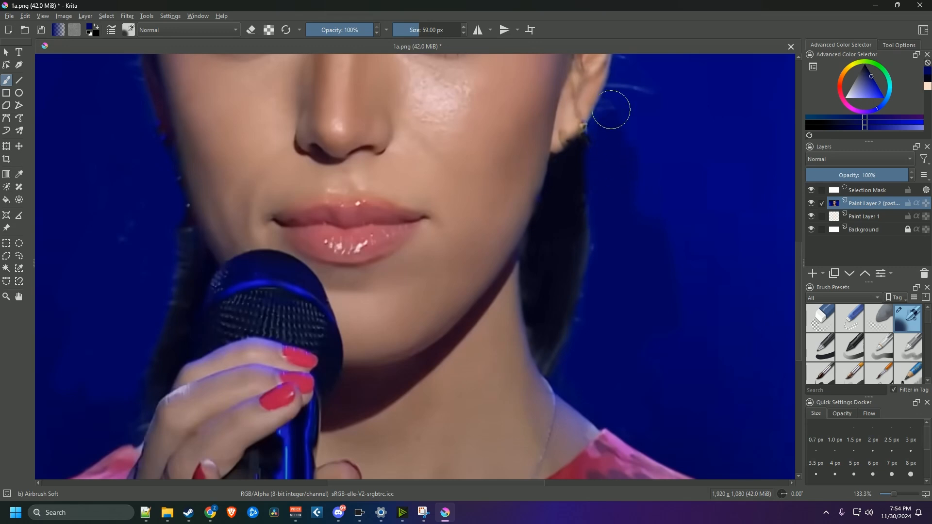
Cover the stray hairs beside the fully visible earlobe and the dark hair below it with the background blue
scroll(630, 136, up, 3)
scroll(649, 202, down, 2)
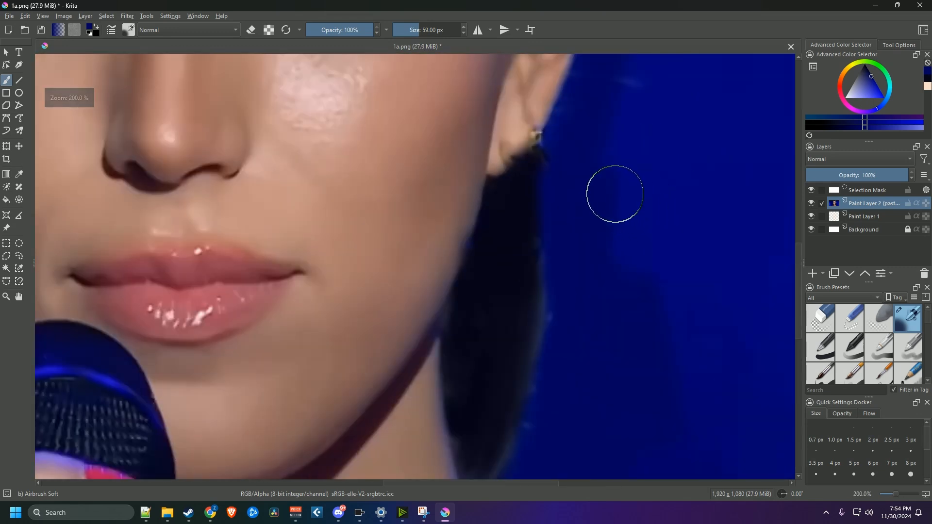
drag(605, 174, 622, 211)
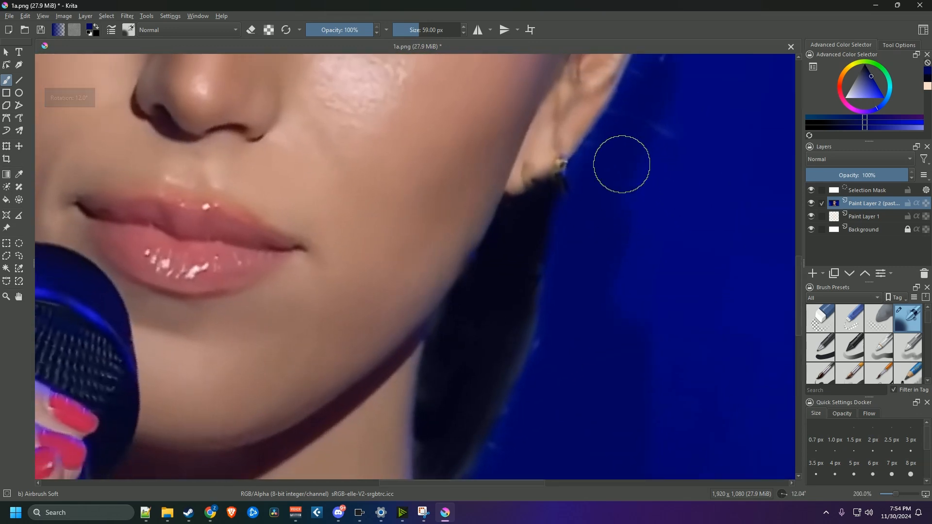
mouse_move(621, 162)
mouse_down()
mouse_move(641, 150)
mouse_move(532, 144)
mouse_up()
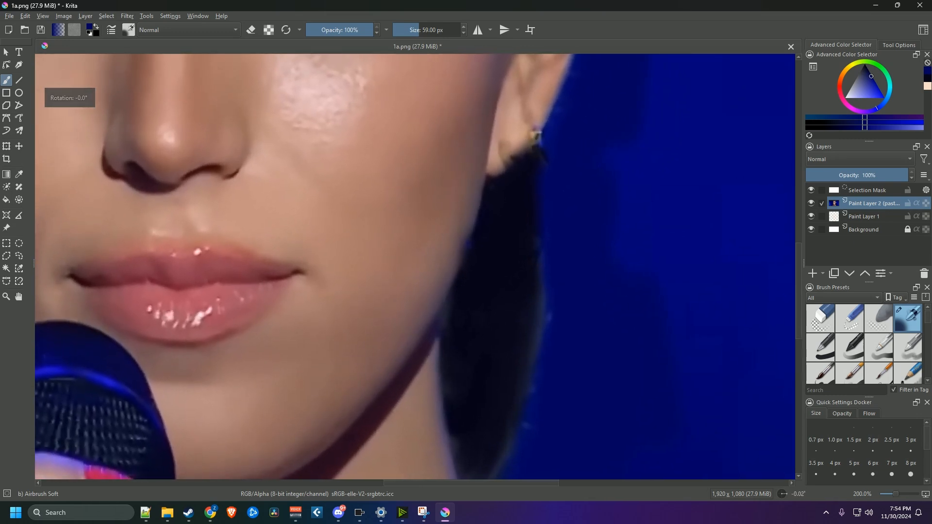
scroll(644, 214, up, 1)
scroll(651, 221, down, 1)
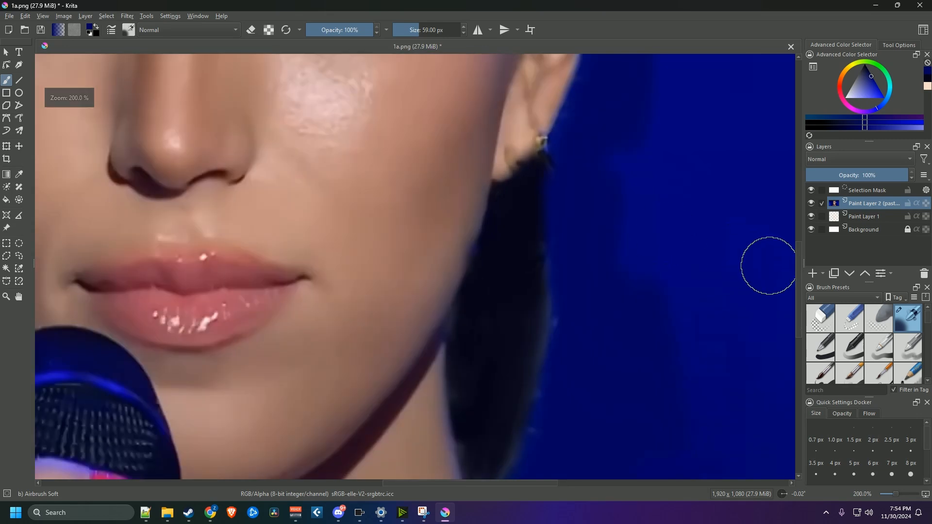
Paint out the loose hairs in the background beside the fully visible ear and the upper head
drag(799, 258, 791, 189)
mouse_move(698, 209)
mouse_down()
mouse_move(677, 197)
mouse_move(632, 264)
mouse_move(626, 318)
mouse_move(652, 203)
mouse_move(697, 178)
mouse_up()
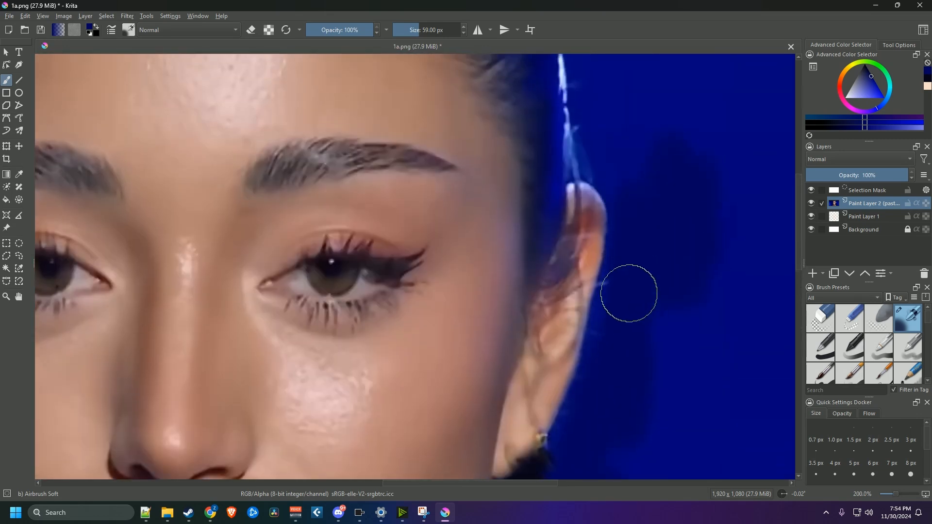
mouse_move(628, 291)
mouse_down()
mouse_move(603, 339)
mouse_move(597, 291)
mouse_up()
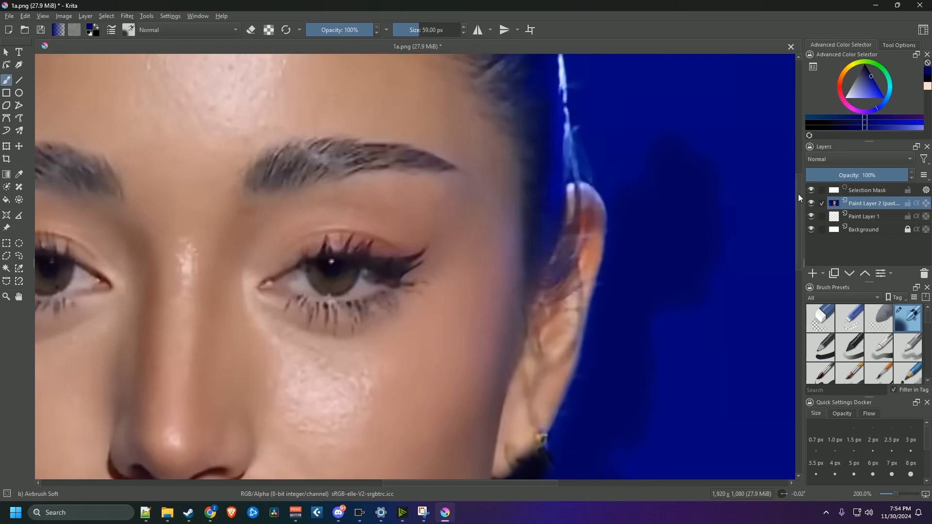
mouse_move(797, 193)
mouse_down()
mouse_move(797, 133)
mouse_move(798, 148)
mouse_up()
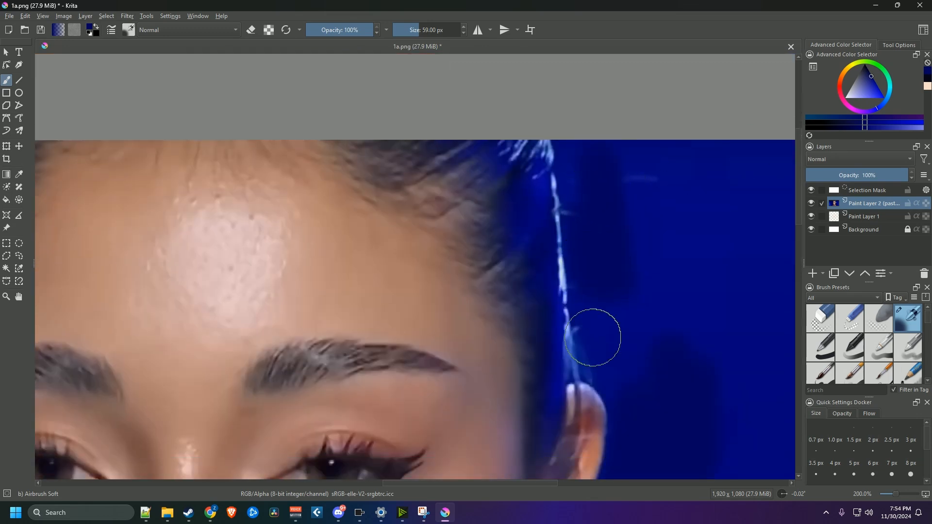
scroll(645, 407, down, 3)
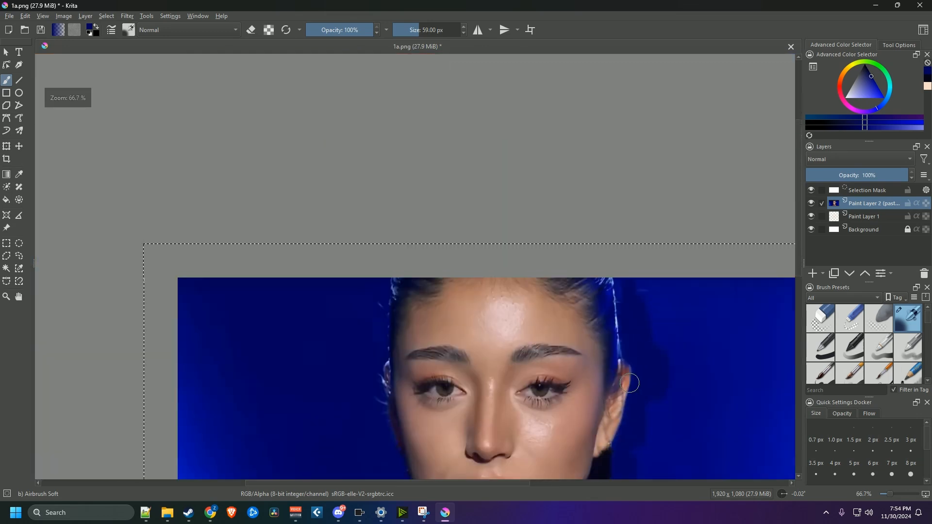
drag(798, 169, 801, 242)
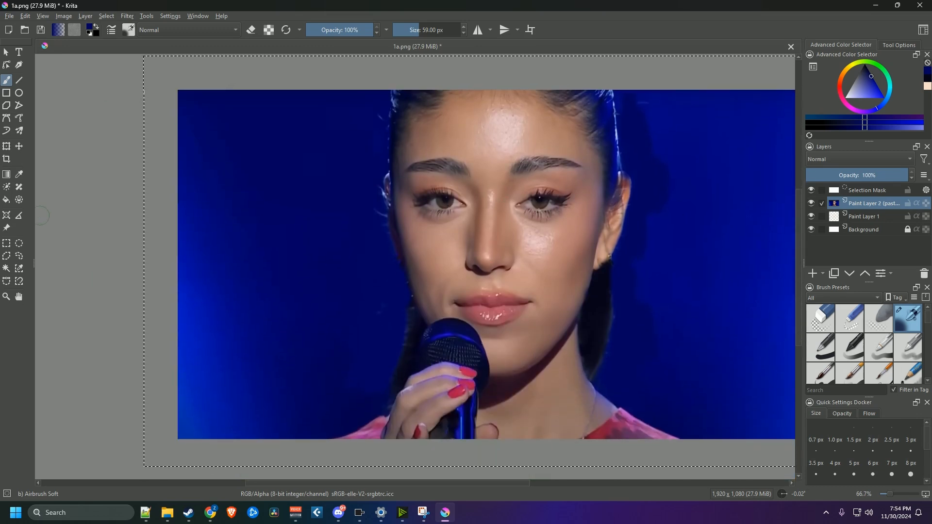
Sample the reddish tone of the upper ear and brush it over the ear's top at 42% opacity with a 41 px brush
click(22, 176)
click(626, 185)
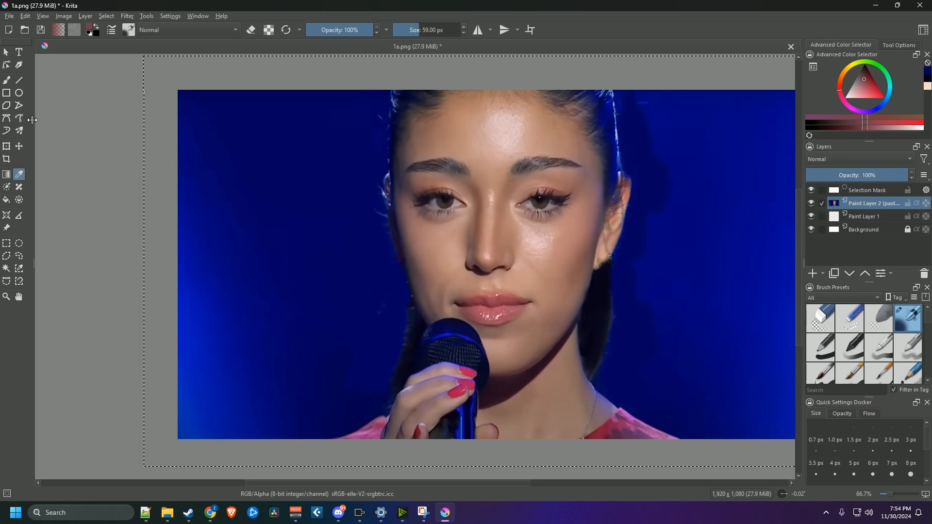
click(11, 83)
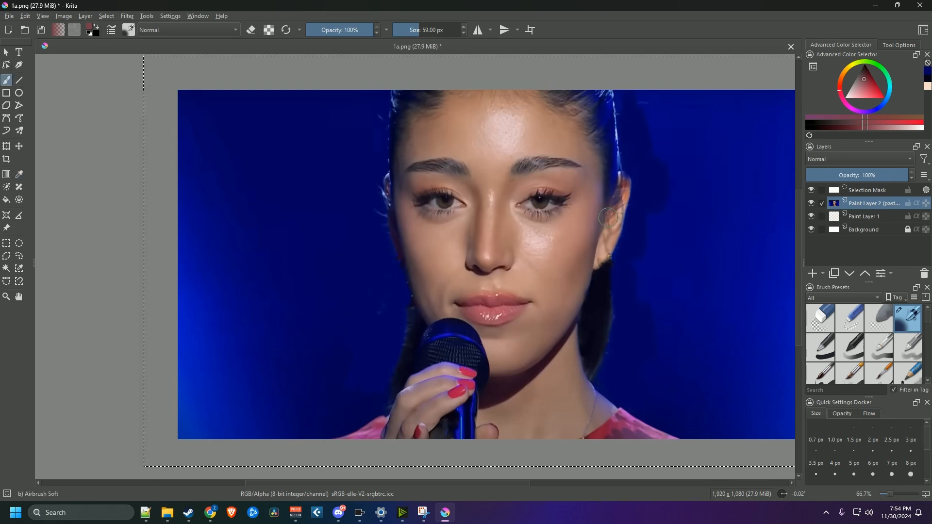
key(bracketleft)
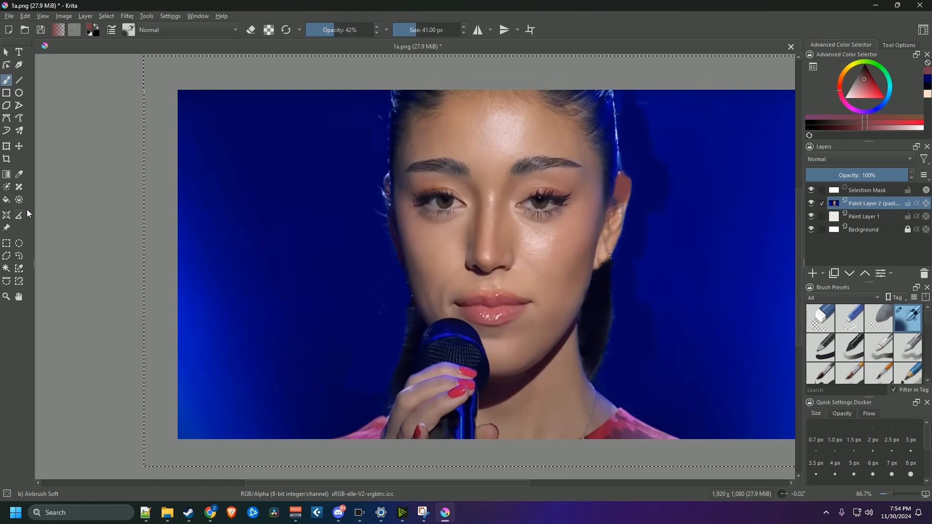
Sample the lighter skin tone lower on the ear and blend it over the upper ear at 42% opacity
click(20, 175)
click(623, 214)
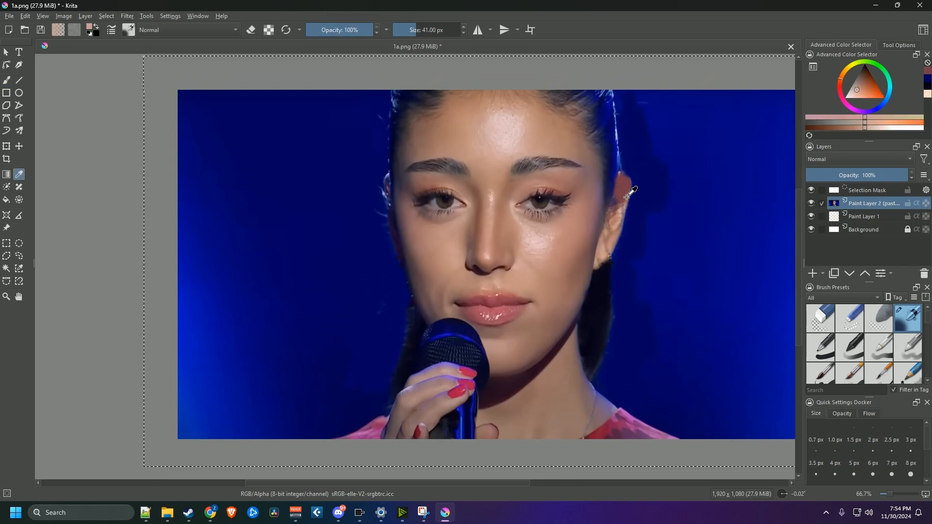
click(6, 81)
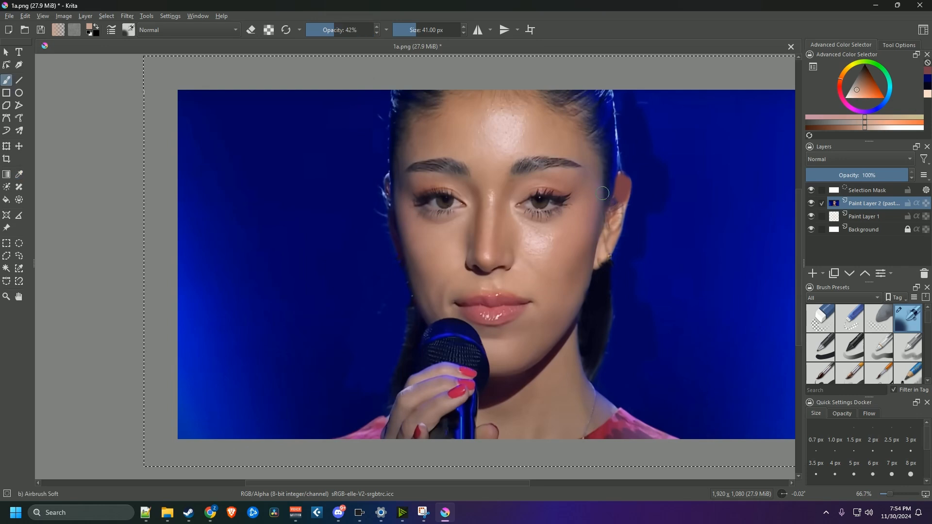
drag(624, 187, 625, 198)
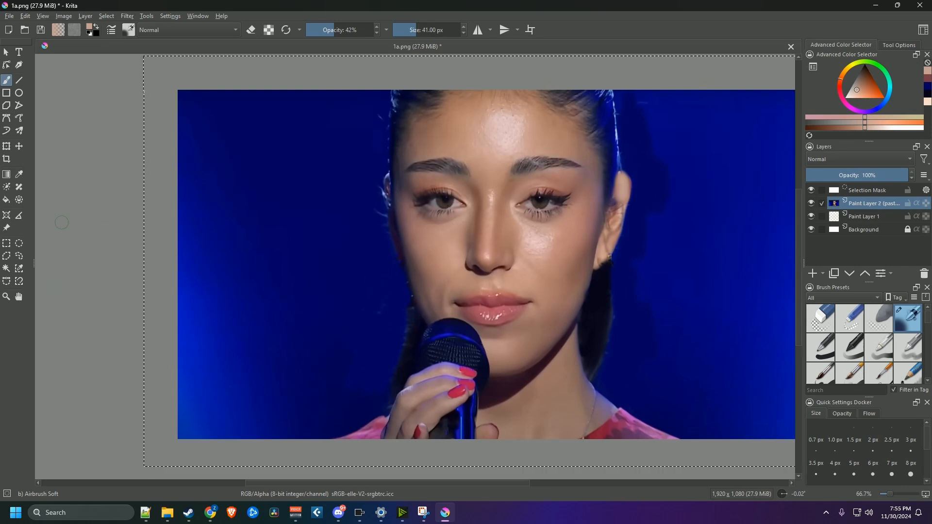
Sample the brighter background blue and soften the dark patches around the ear at 42% opacity, enlarging the brush to about 63 px
click(11, 177)
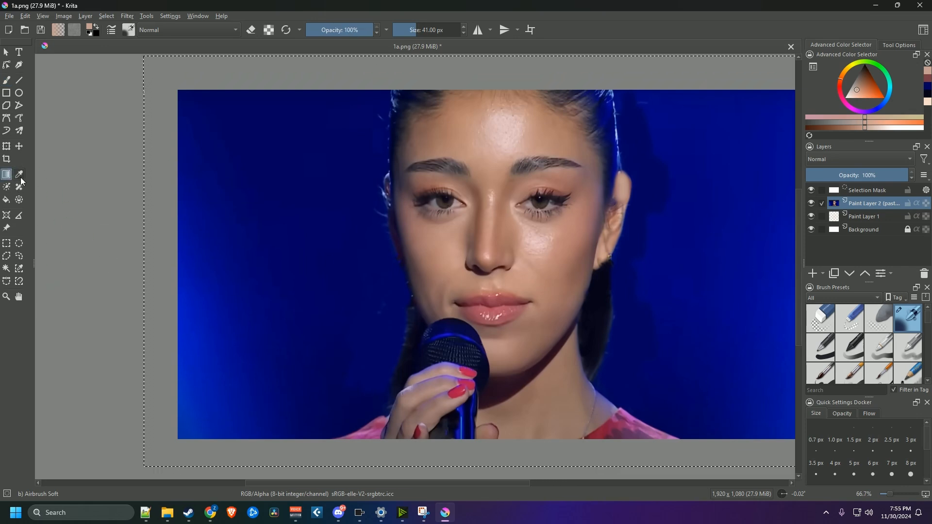
click(20, 175)
click(694, 228)
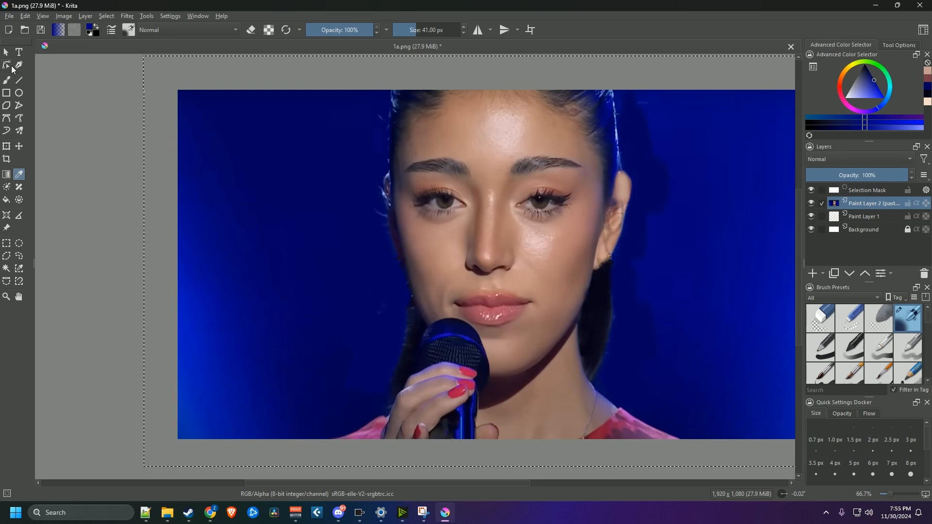
click(10, 82)
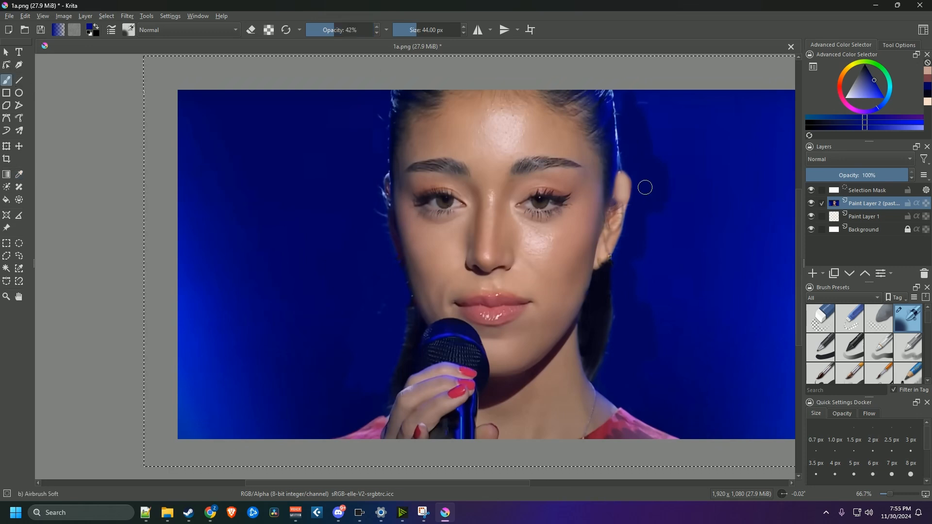
key(])
key(])
key(])
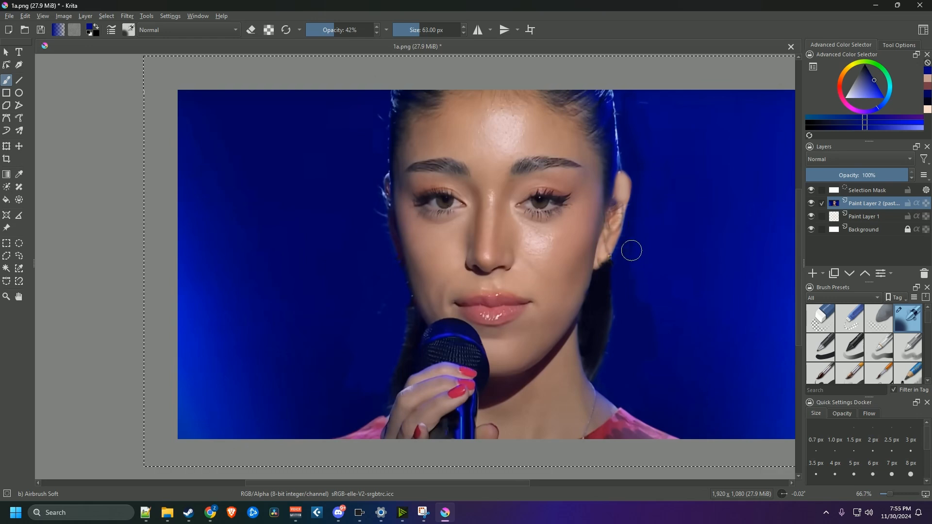
Enlarge the brush to 188 px and blend the blue evenly over the background on both sides of the singer
key(])
key(])
key(])
key(])
key(])
key(])
key(])
key(])
key(])
key(])
key(])
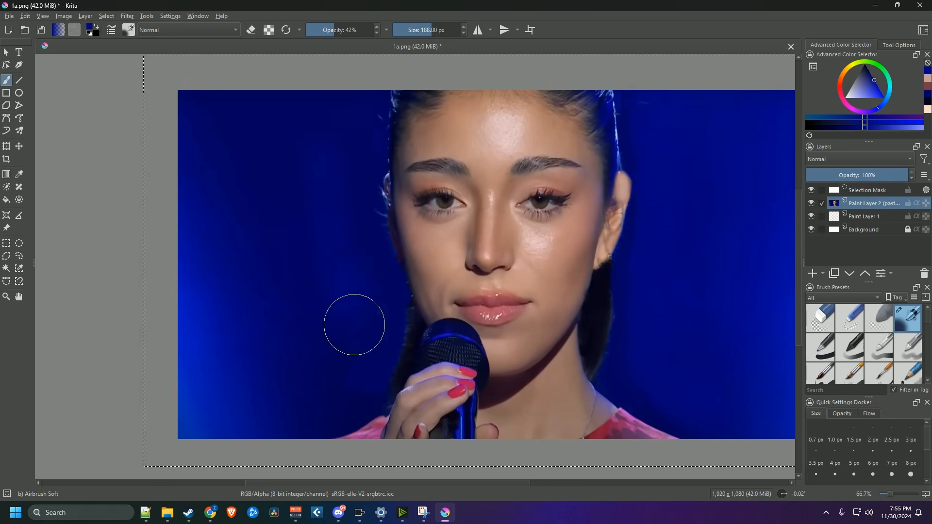
Smooth the background on the image's left side with the same blue, using a brush enlarged to 416 px
key(bracketright)
key(bracketright)
key(bracketright)
key(bracketright)
key(bracketright)
key(bracketright)
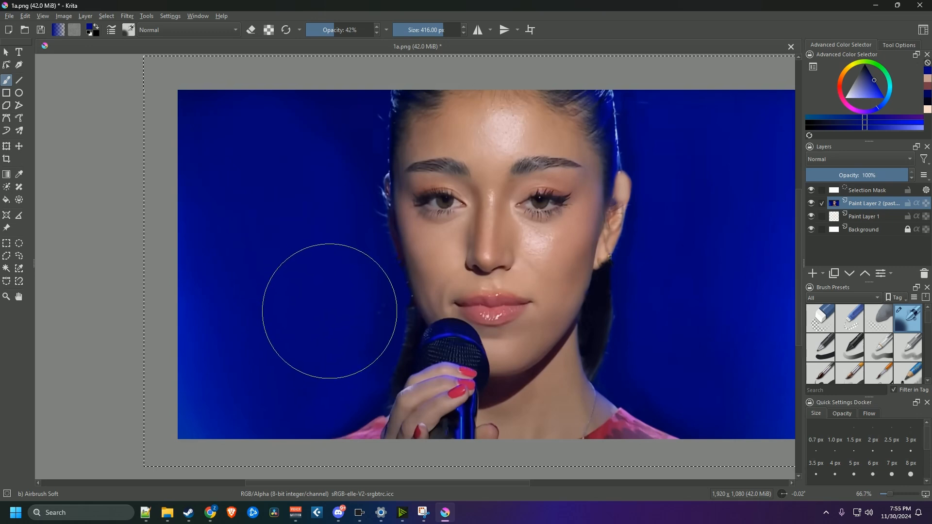
Reduce the brush to about 44 to 47 px and refine the blue along the outer edge of the fully visible ear
key(bracketleft)
key(bracketleft)
key(bracketleft)
key(bracketleft)
key(bracketleft)
key(bracketleft)
key(bracketleft)
key(bracketleft)
key(bracketleft)
key(bracketleft)
key(bracketleft)
key(bracketleft)
key(bracketleft)
key(bracketleft)
key(bracketleft)
key(bracketleft)
key(bracketleft)
key(bracketleft)
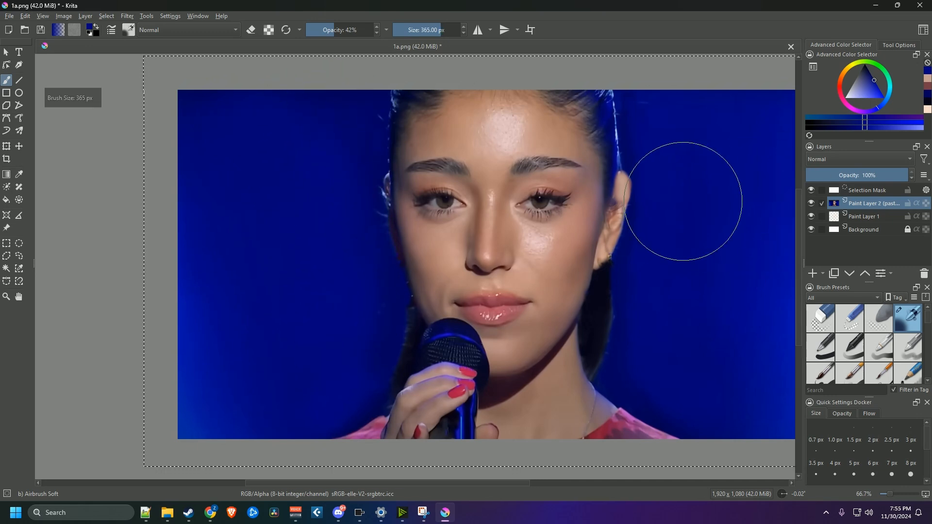
key(bracketleft)
key(bracketleft)
key(bracketleft)
key(bracketleft)
key(bracketleft)
key(bracketleft)
key(bracketleft)
key(bracketleft)
key(bracketleft)
key(bracketleft)
key(bracketleft)
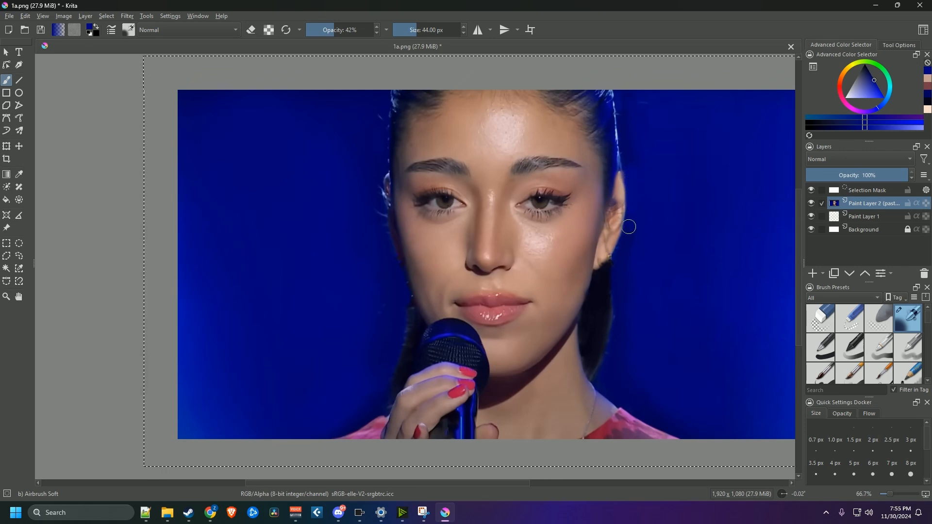
key(bracketright)
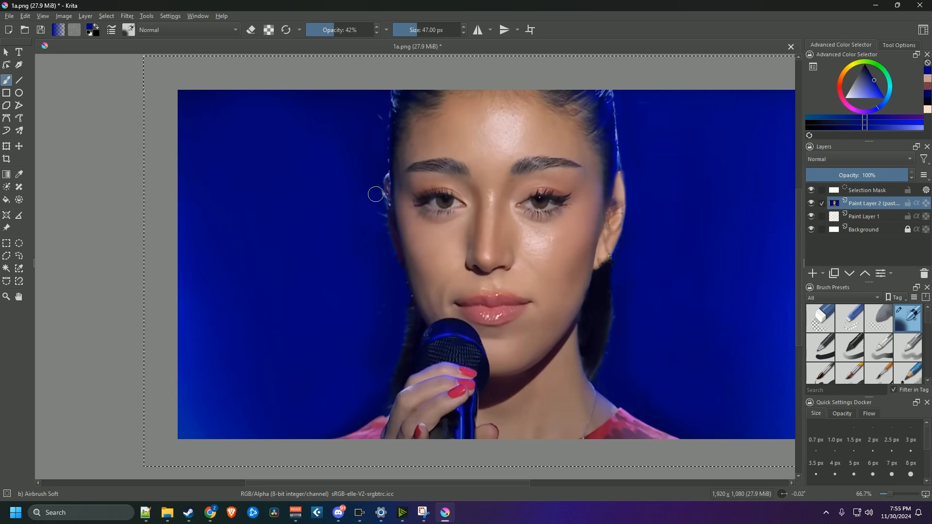
Save the retouched image as a PNG over the existing file 1 in the New Video folder, accepting the PNG options
click(16, 16)
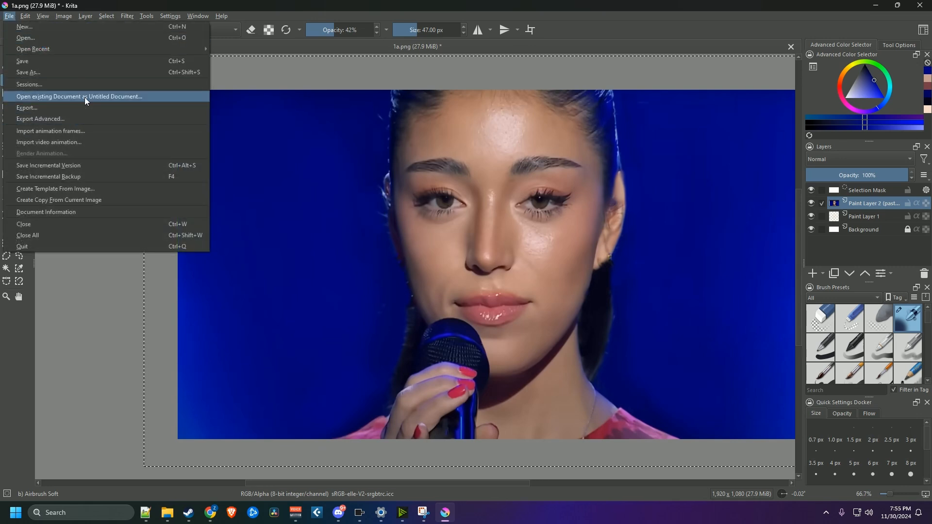
key(Escape)
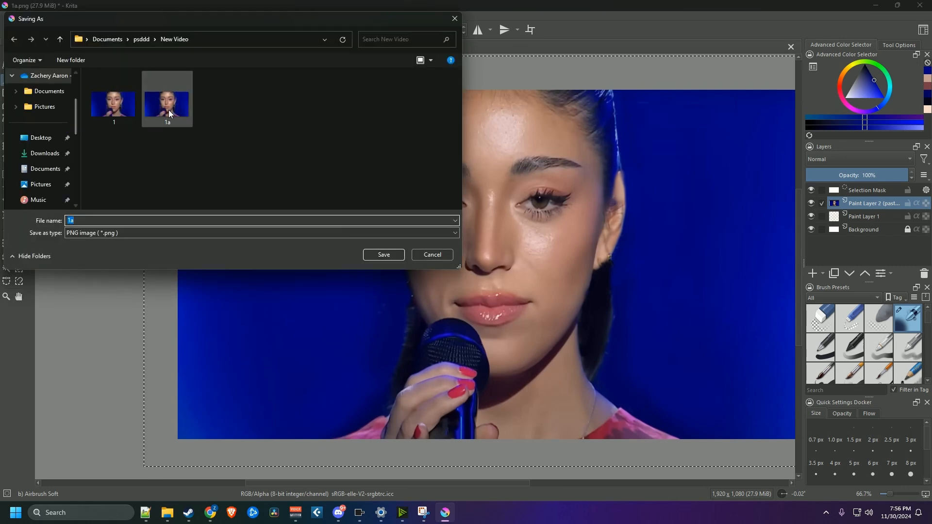
click(111, 113)
click(394, 256)
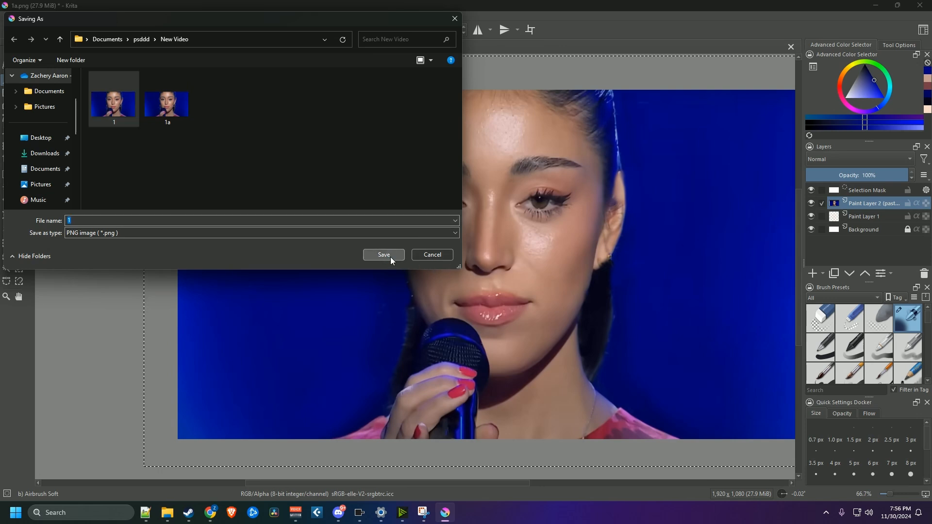
click(484, 252)
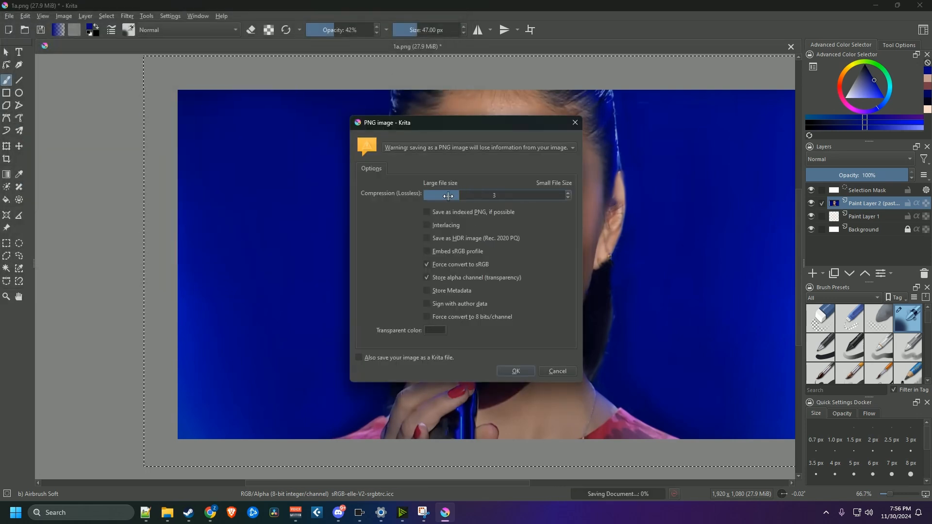
click(530, 372)
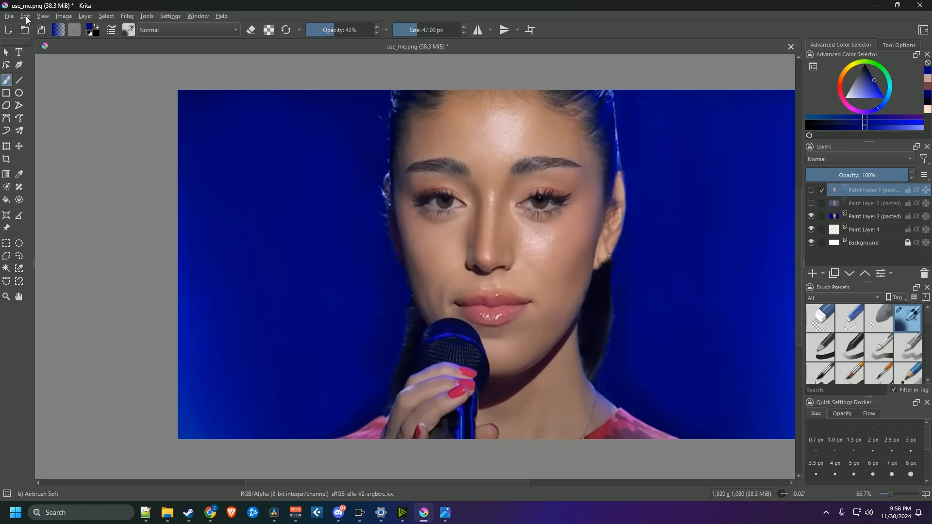
Scale the retouched singer image to 960 px wide and 544 px high
click(59, 17)
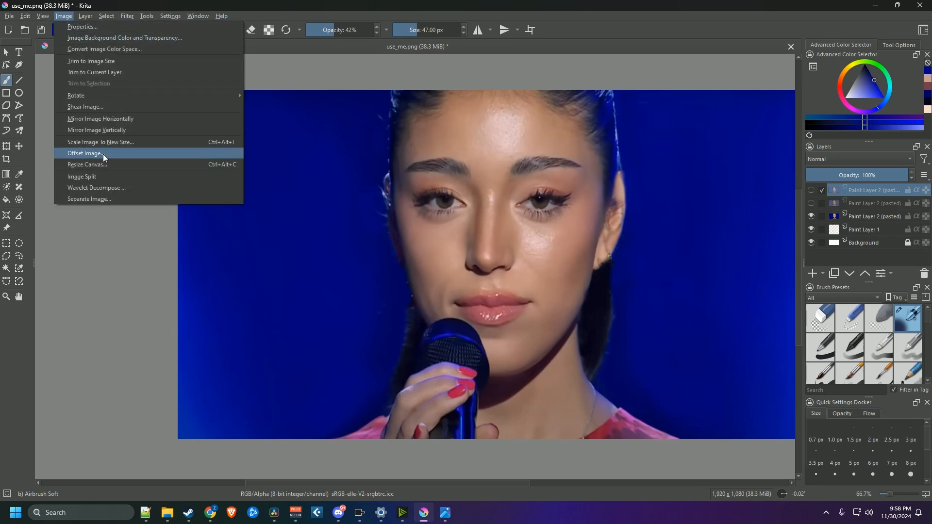
click(116, 143)
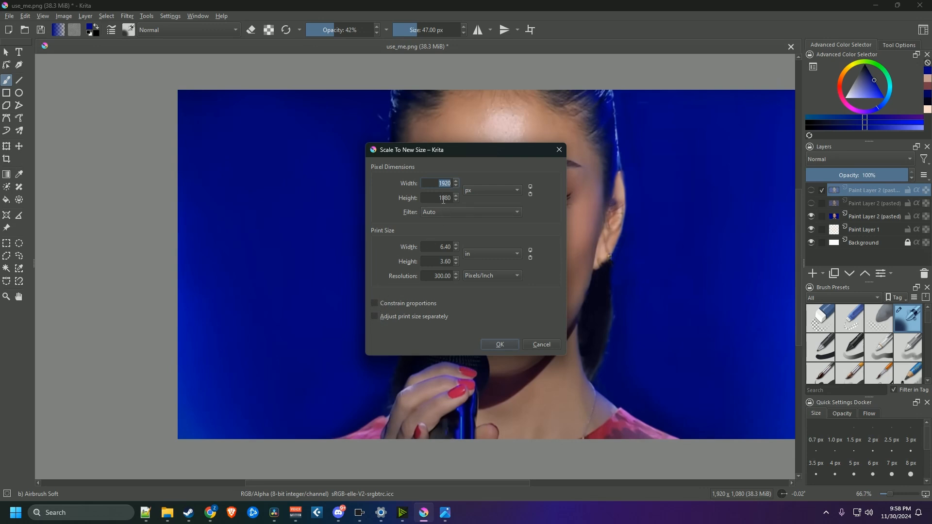
text(960)
key(Tab)
key(Tab)
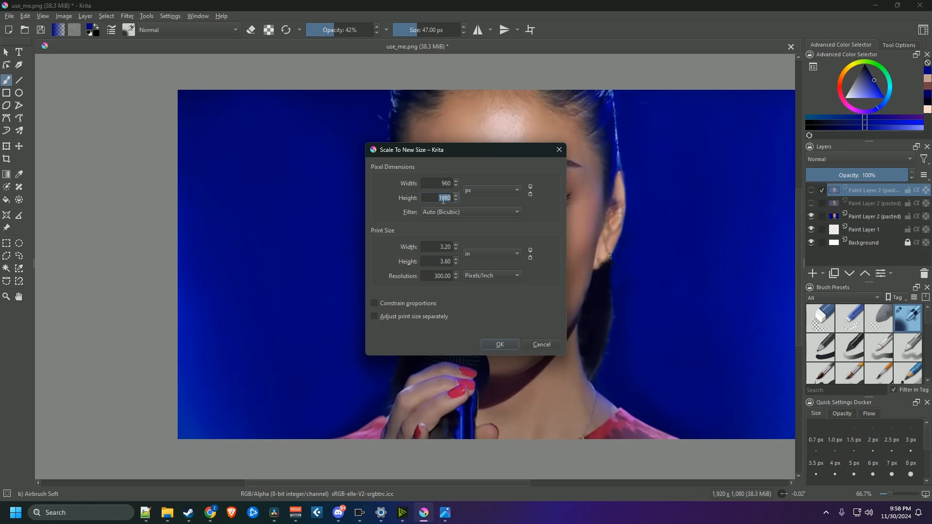
text(544)
click(492, 345)
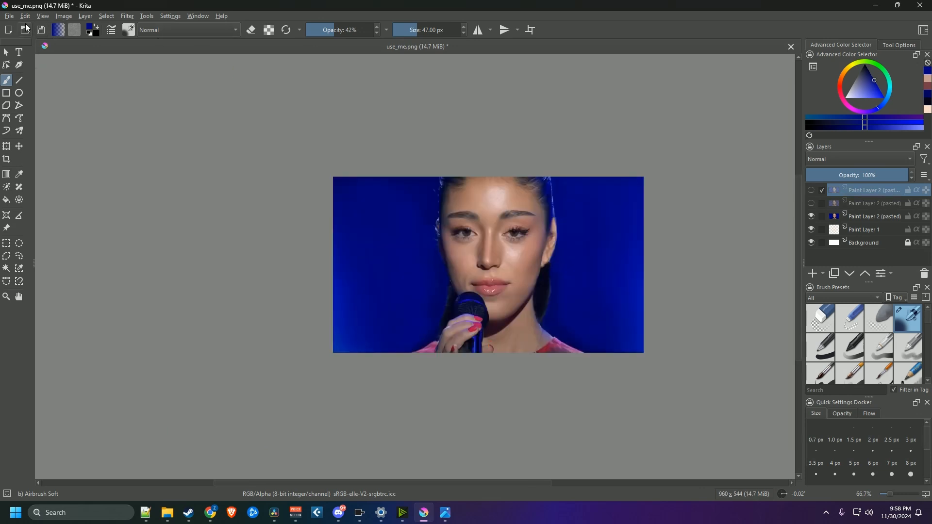
Save the scaled image as a PNG over the existing file 1a in the New Video folder, accepting the PNG options
click(9, 16)
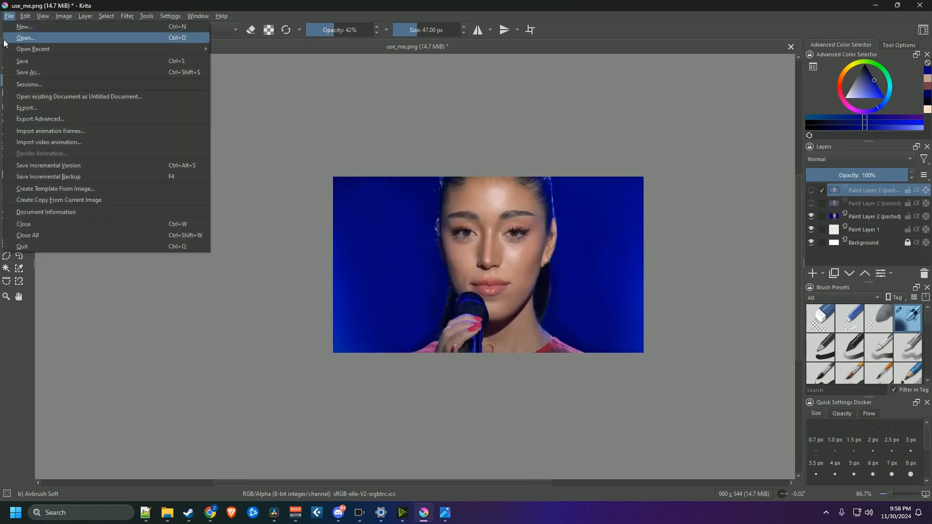
click(37, 73)
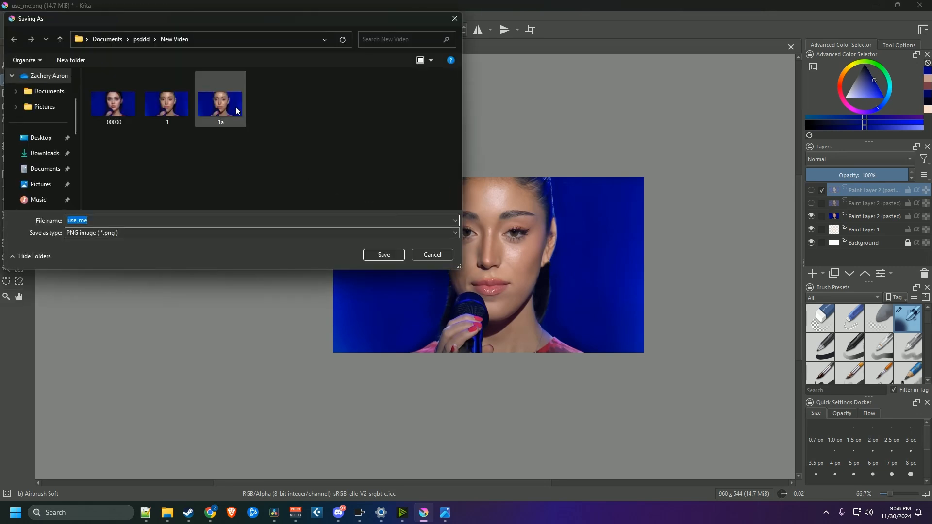
click(220, 102)
click(384, 254)
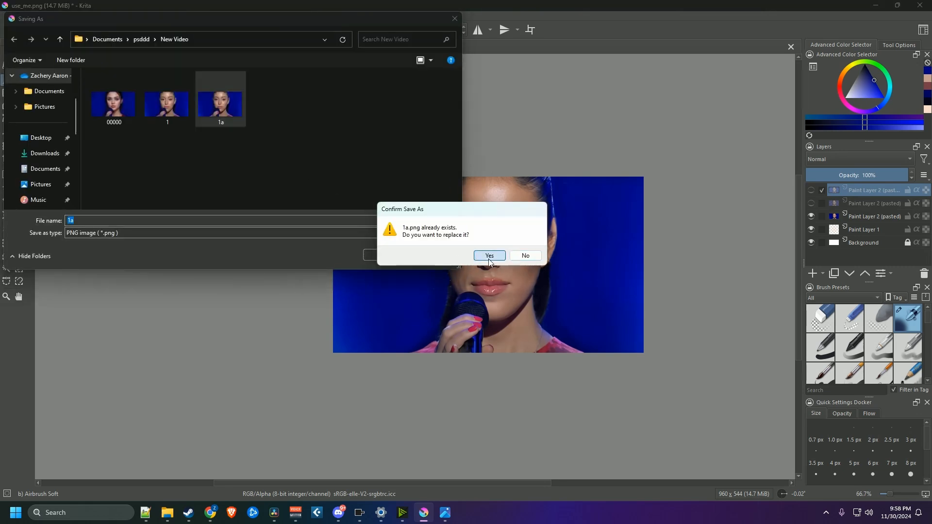
click(488, 255)
click(513, 368)
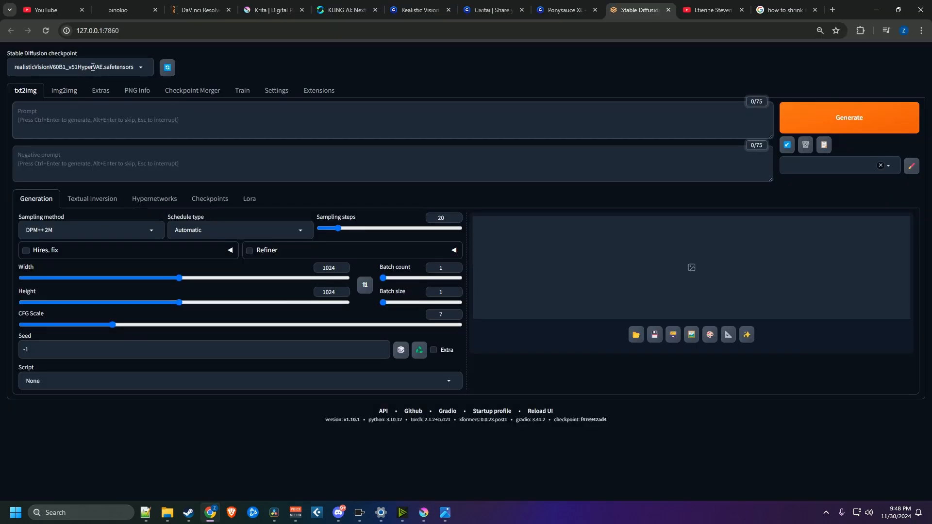
Open the Inpaint mode of img2img in the Stable Diffusion web UI
click(65, 94)
scroll(119, 111, down, 1)
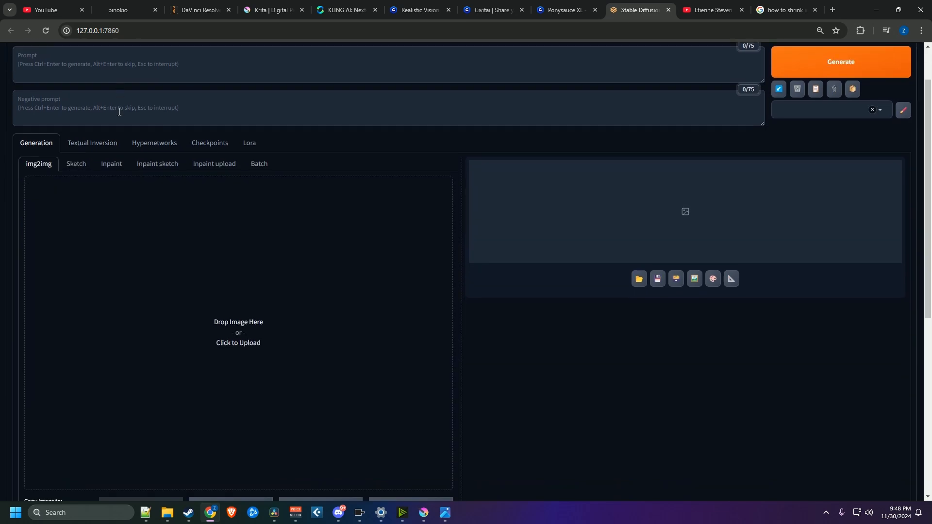
scroll(119, 111, down, 1)
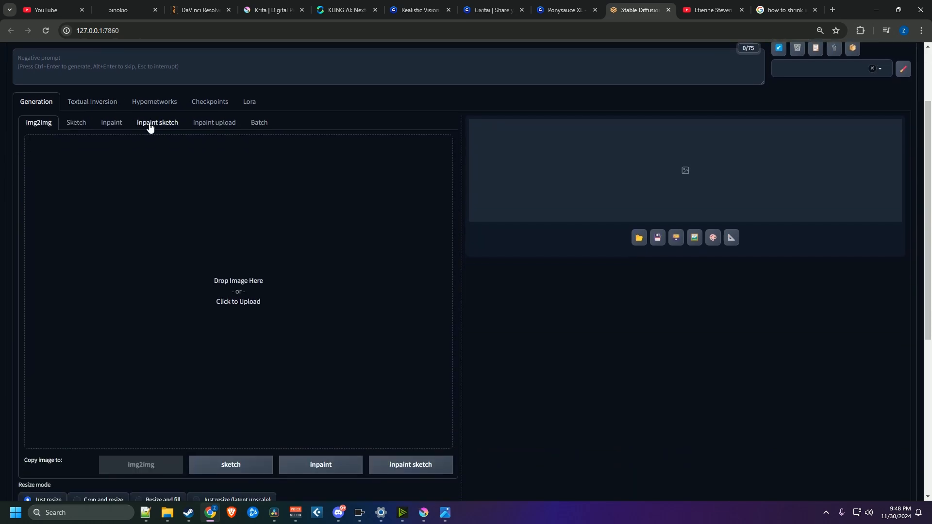
click(111, 126)
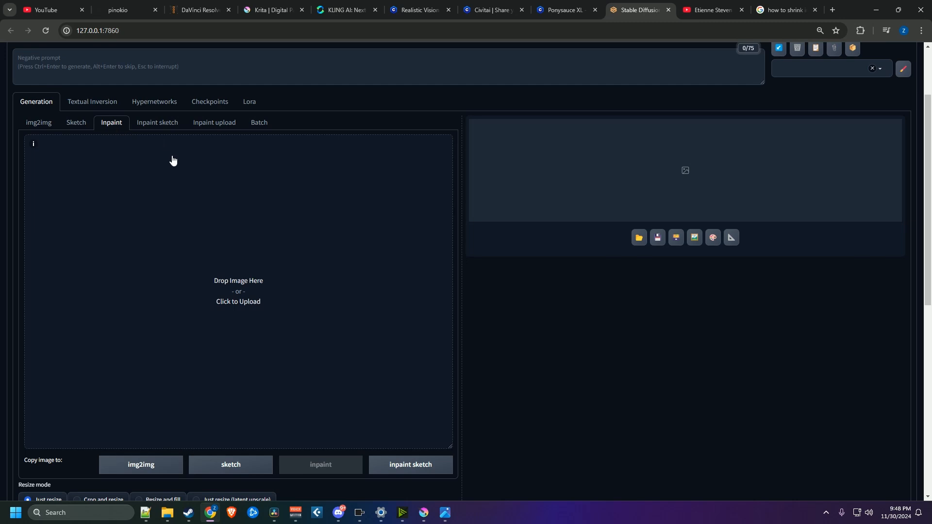
Set the only-masked padding to 24 pixels and the inpaint area to Only masked
scroll(289, 141, down, 3)
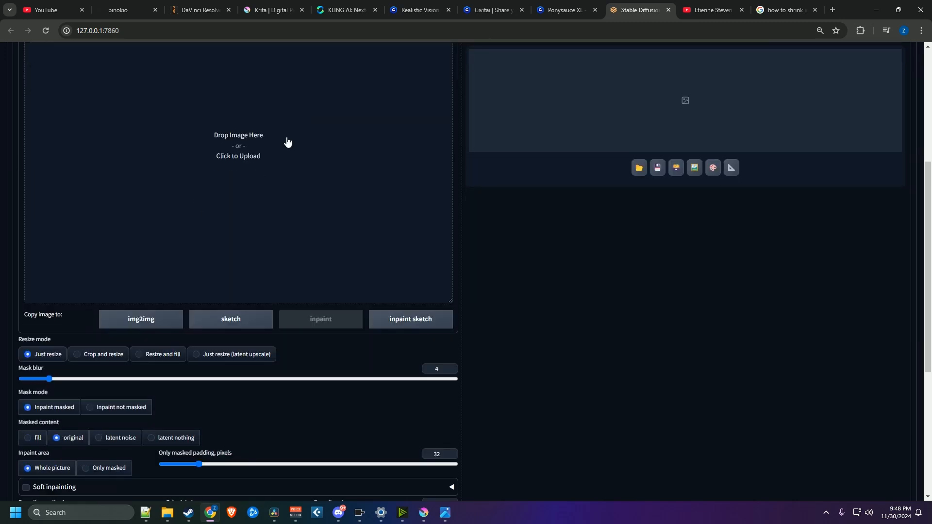
scroll(287, 141, down, 3)
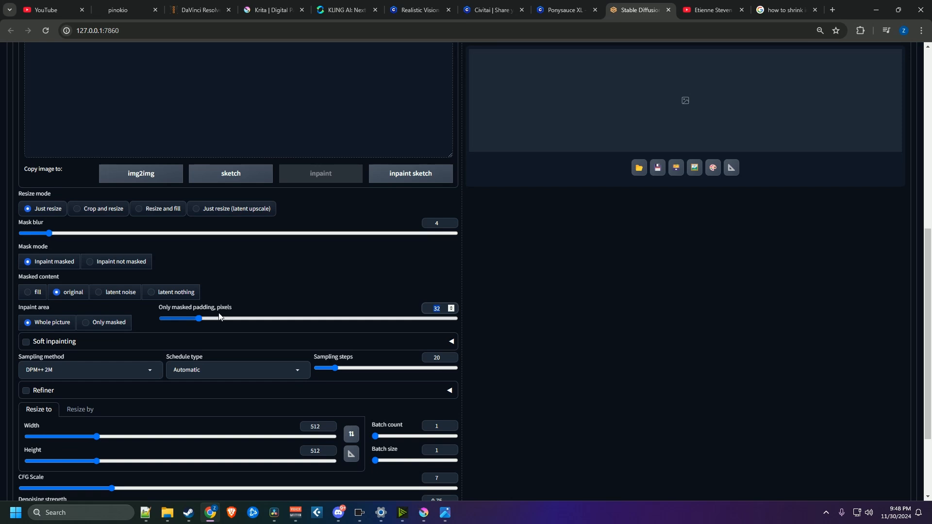
text(24)
click(284, 256)
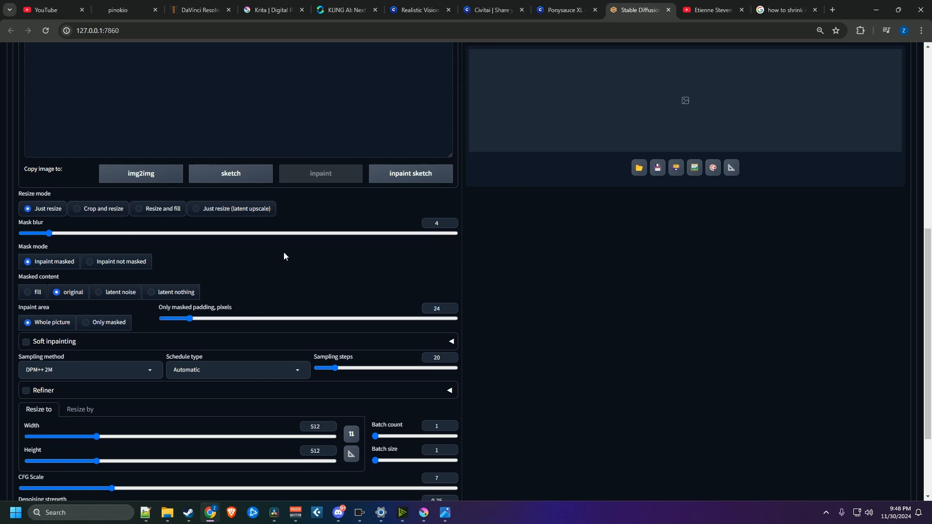
click(106, 325)
Set the output resize dimensions to a width of 960 and a height of 544
drag(321, 426, 303, 425)
text(960)
key(Tab)
text(5)
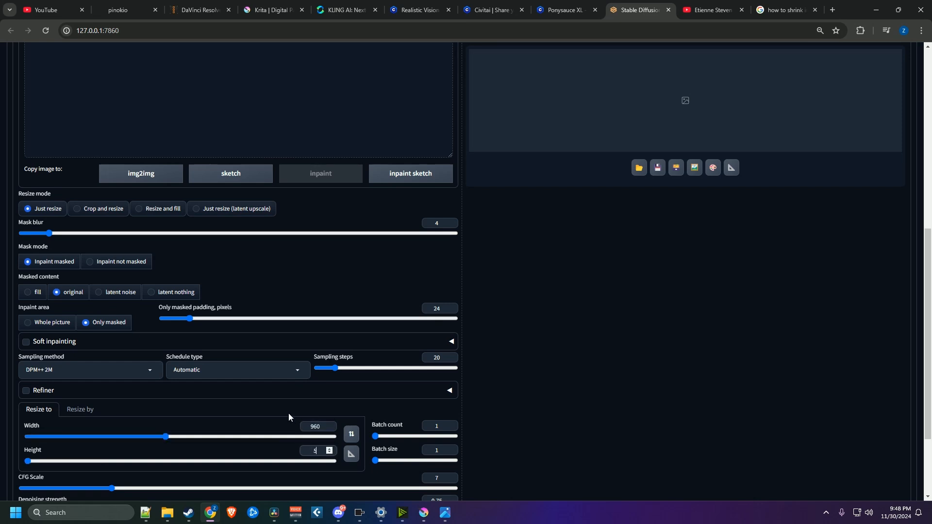
text(44)
Enter the prompt "photo-realism realism woman (Elizabeth Olsen:0.6) (Odeya Rush:0.6) Blue eyes Dark Black Hair wearing aesthetic red shirt, background navy blue"
scroll(288, 412, up, 10)
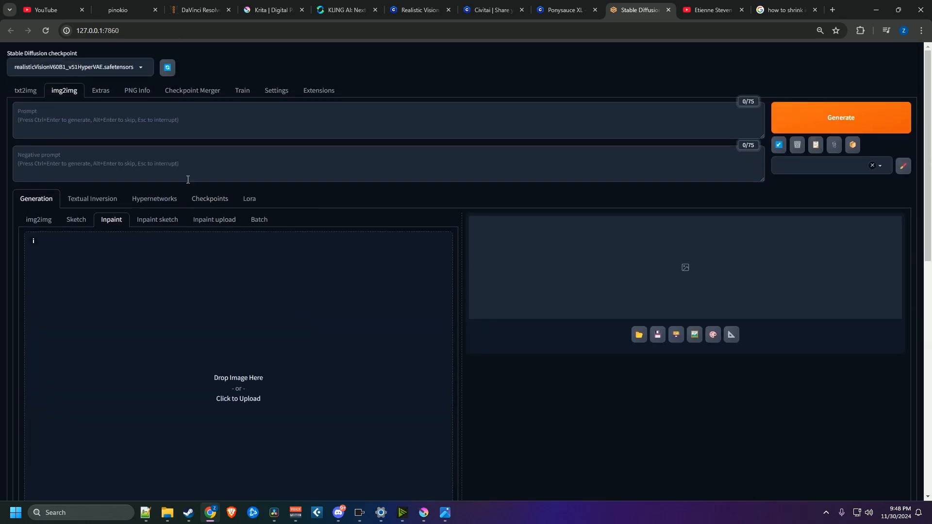
scroll(162, 177, down, 10)
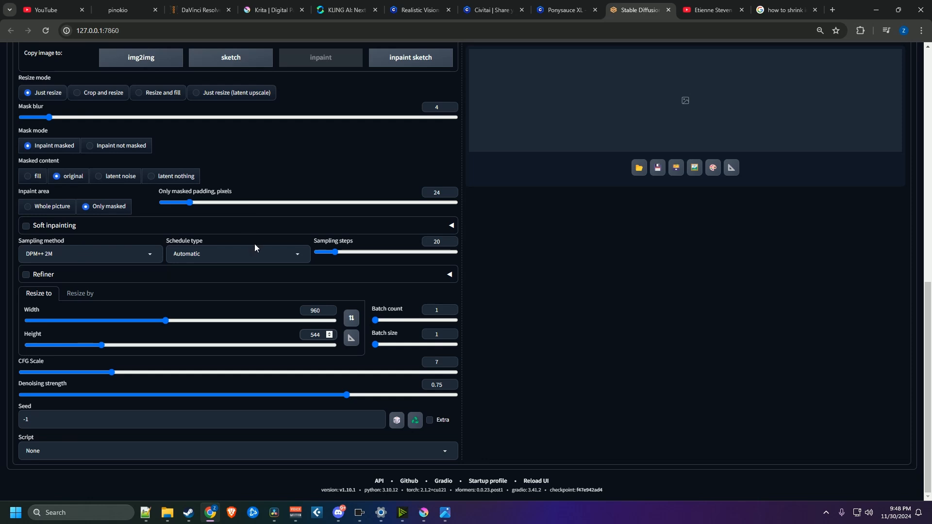
scroll(261, 245, up, 10)
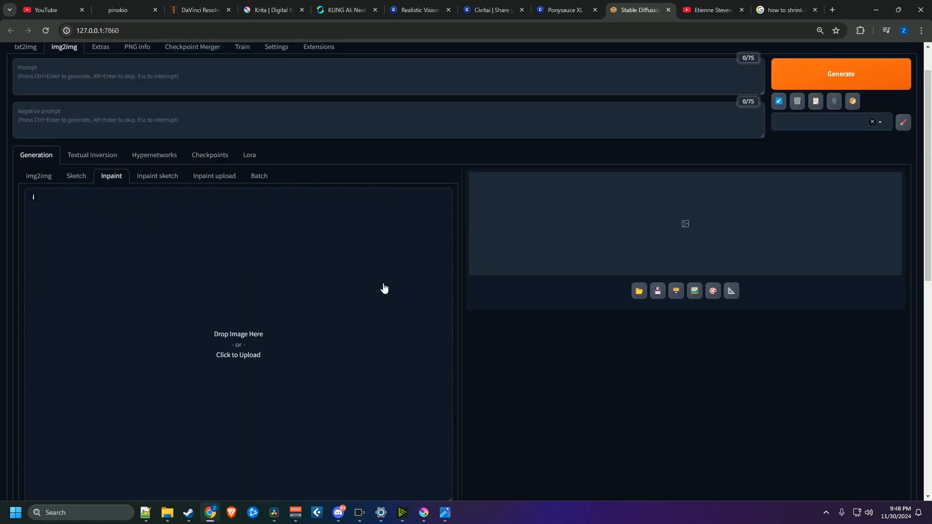
scroll(362, 267, down, 2)
scroll(325, 273, up, 1)
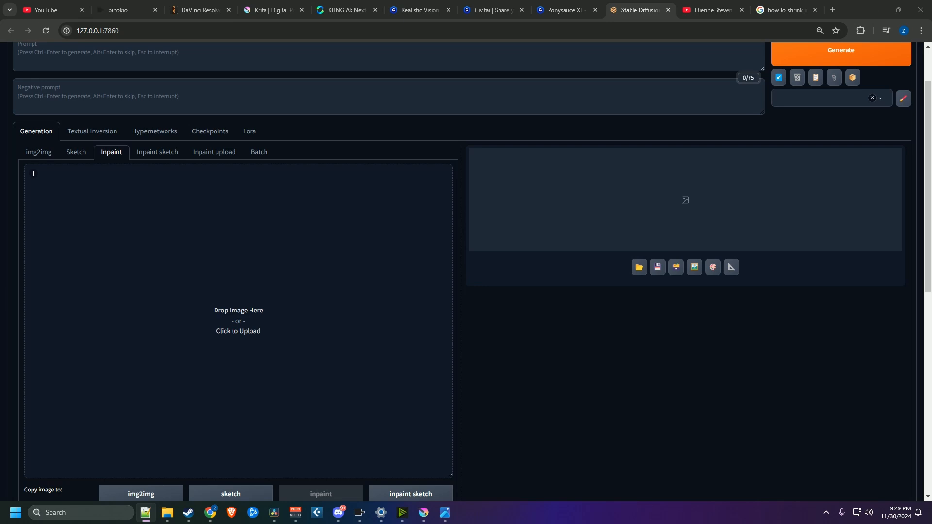
click(174, 57)
text(photo-realism realism woman (Elizabeth Olsen:0.6) (Odeya Rush:0.6) Blue eyes Dark Black Hair wearing aesthetic red shirt, background navy blue)
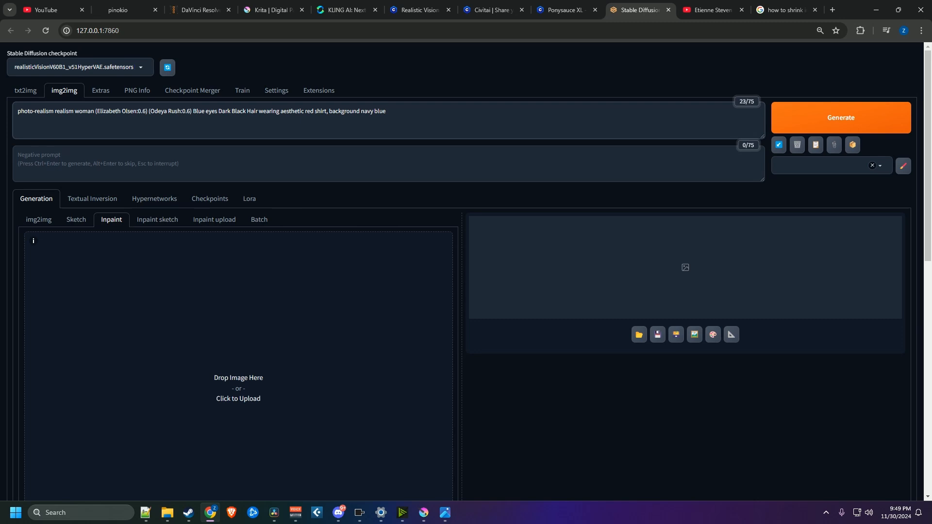
Fill in the negative prompt, starting with "earrings, (deformed iris, deformed pupils, semi-realistic, cgi, 3d, render, sketch, cartoon, drawing, anime)" and ending with "UnrealisticDream"
click(112, 160)
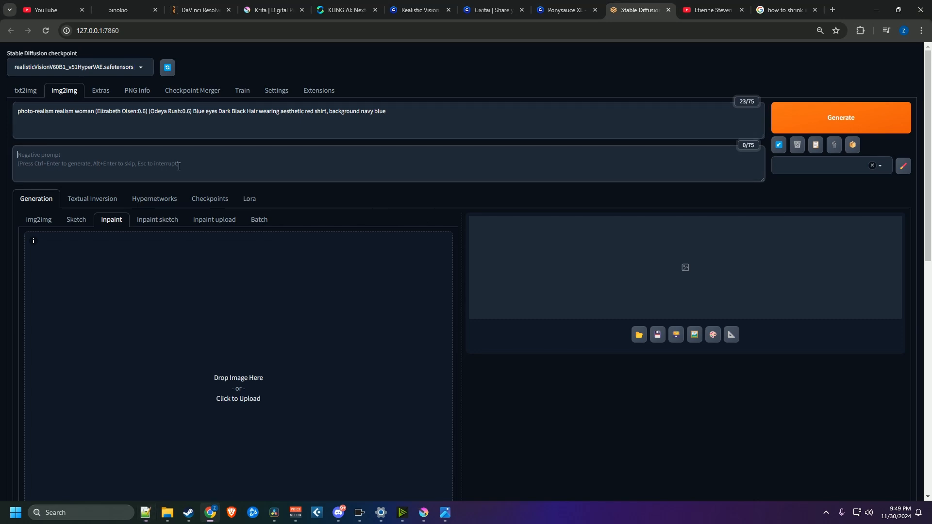
text(earrings, (deformed iris, deformed pupils, semi-realistic, cgi, 3d, render, sketch, cartoon, drawing, anime), text, cropped, out of frame, worst quality, low quality, jpeg artifacts, ugly, duplicate, morbid, mutilated, extra fingers, mutated hands, poorly drawn hands, poorly drawn face, mutation, deformed, blurry, dehydrated, bad anatomy, bad proportions, extra limbs, cloned face, disfigured, gross proportions, malformed limbs, missing arms, missing legs, extra arms, extra legs, fused fingers, too many fingers, long neck, UnrealisticDream)
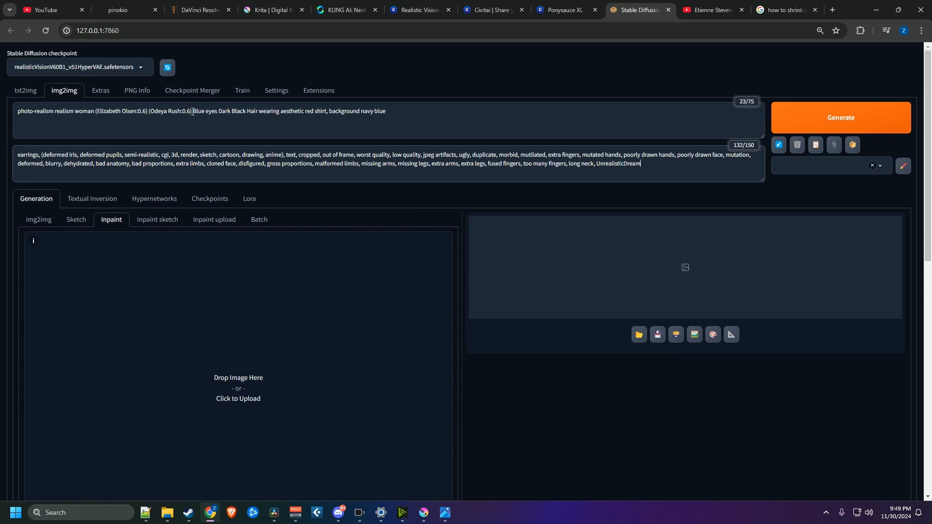
Remove "wearing aesthetic red shirt, background navy blue" from the end of the prompt
drag(193, 112, 260, 112)
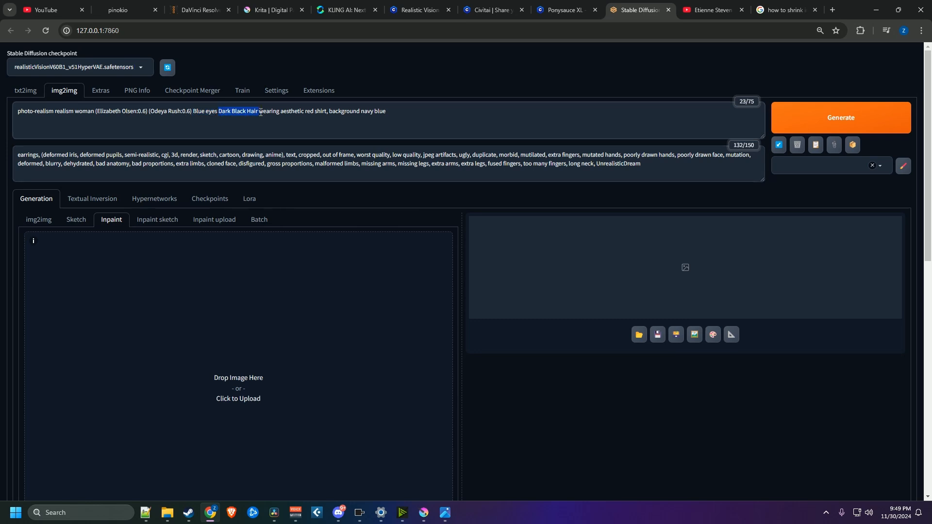
click(295, 112)
drag(408, 115, 259, 118)
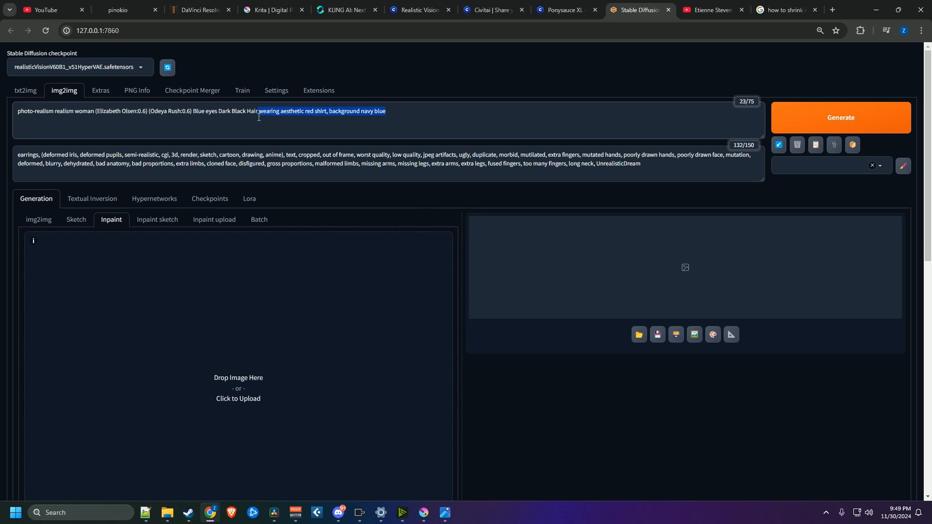
key(BackSpace)
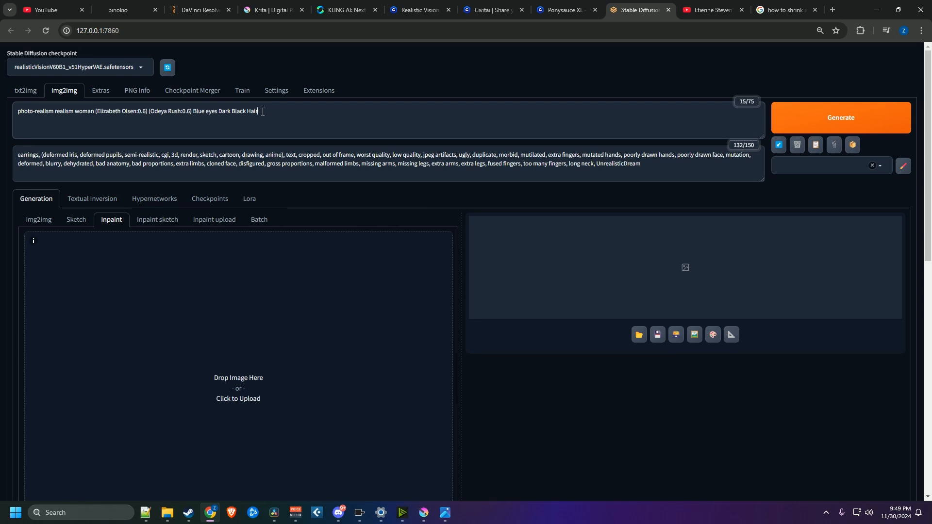
Review the inpaint generation settings, particularly the CFG scale and the denoising strength
scroll(275, 108, down, 3)
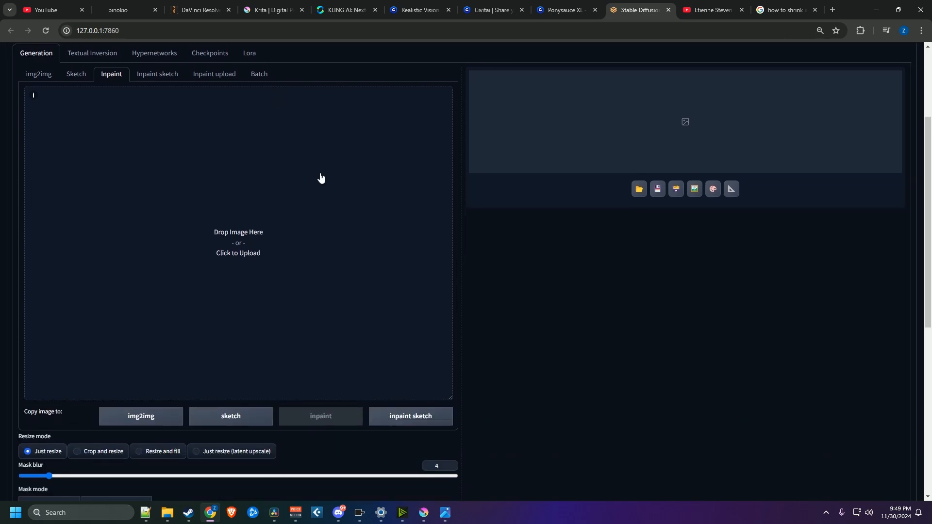
scroll(348, 150, down, 2)
scroll(347, 151, down, 1)
scroll(348, 149, up, 3)
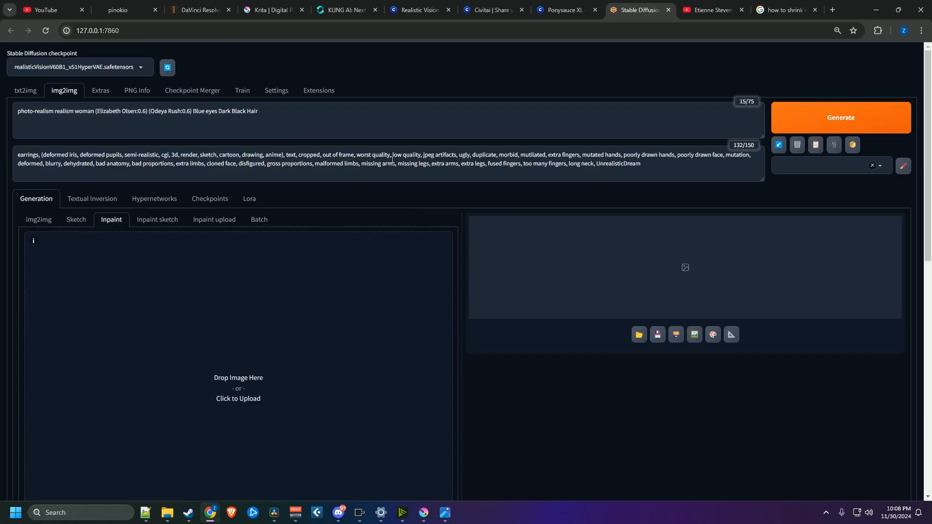
scroll(389, 155, down, 6)
scroll(389, 156, down, 5)
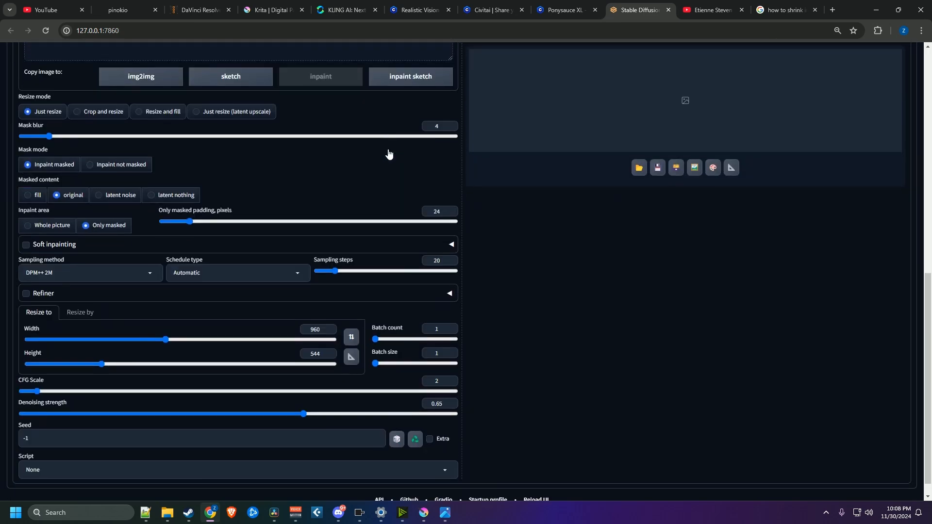
scroll(392, 149, down, 1)
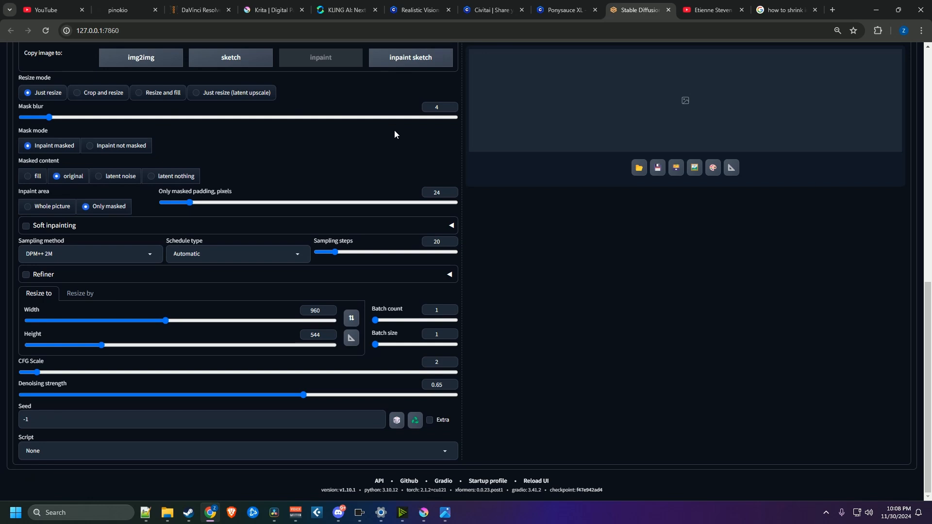
click(443, 361)
drag(445, 385, 431, 386)
click(501, 373)
scroll(502, 342, up, 10)
scroll(503, 339, down, 2)
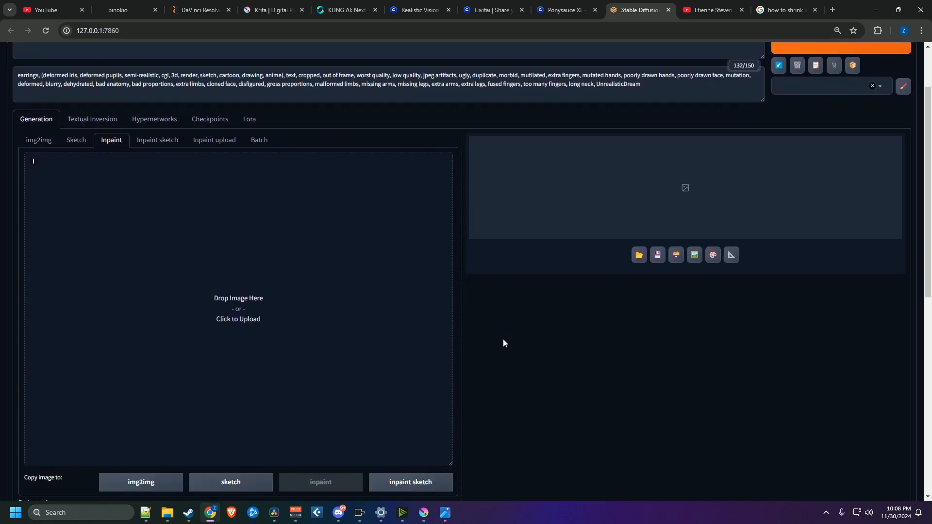
scroll(507, 339, up, 3)
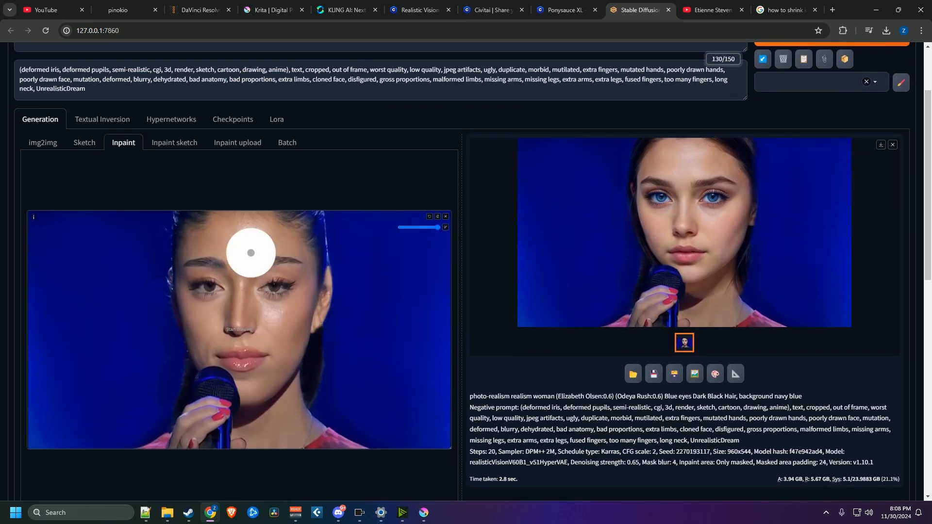
Paint the inpaint mask over the singer's whole face, ears and upper hair, using a smaller brush along the microphone to keep it unmasked
mouse_move(250, 252)
mouse_down()
mouse_move(181, 257)
mouse_move(284, 221)
mouse_move(307, 254)
mouse_move(298, 316)
mouse_move(256, 385)
mouse_up()
drag(438, 227, 415, 227)
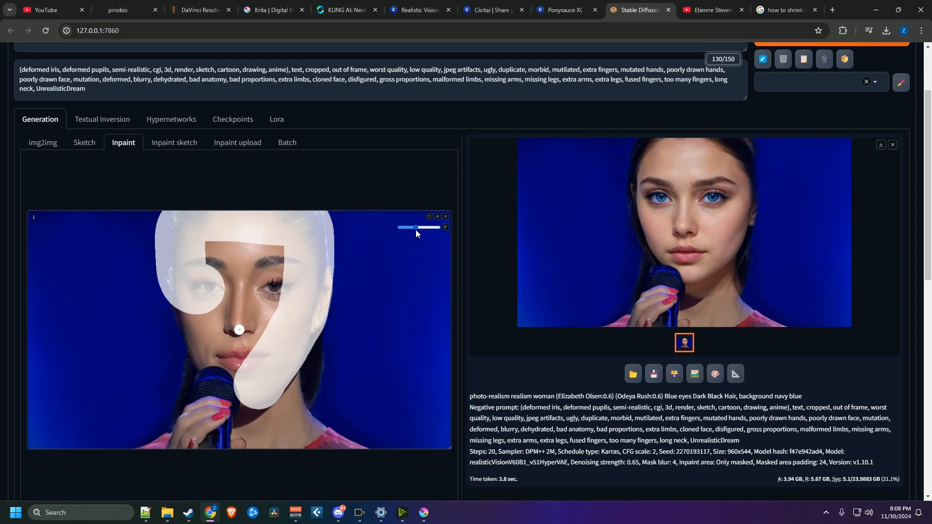
mouse_move(261, 409)
mouse_down()
mouse_move(243, 398)
mouse_move(228, 368)
mouse_move(198, 365)
mouse_up()
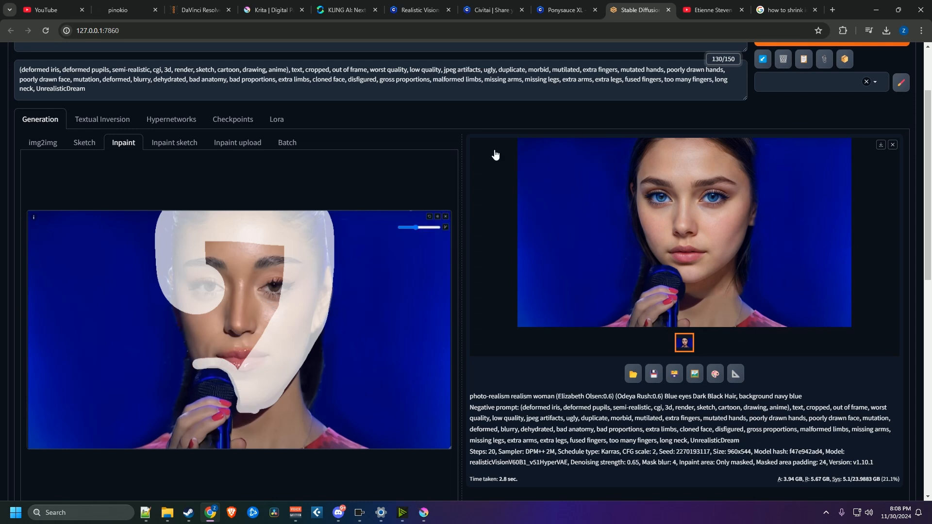
drag(416, 227, 438, 227)
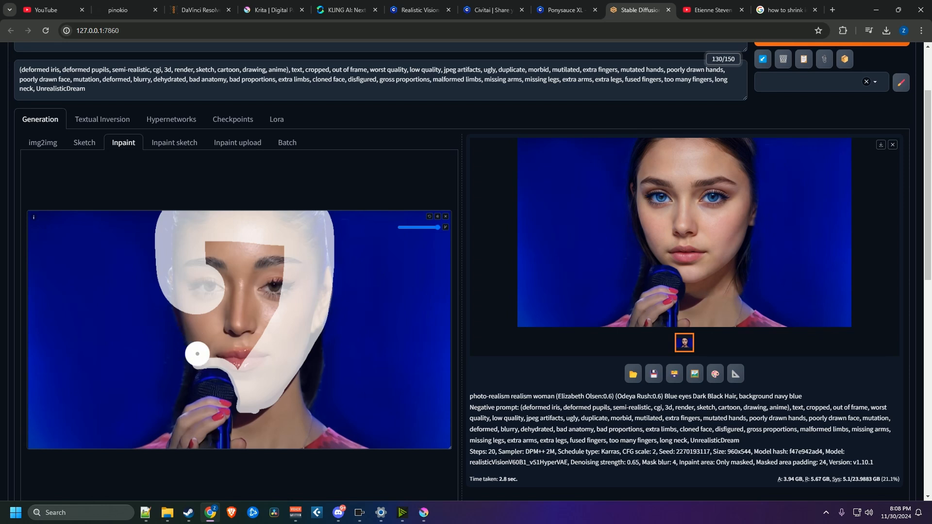
mouse_move(198, 354)
mouse_down()
mouse_move(184, 309)
mouse_move(206, 305)
mouse_move(229, 356)
mouse_move(213, 346)
mouse_move(246, 360)
mouse_move(234, 298)
mouse_move(226, 343)
mouse_move(244, 353)
mouse_move(212, 278)
mouse_move(213, 252)
mouse_move(226, 247)
mouse_move(251, 339)
mouse_move(267, 344)
mouse_move(262, 261)
mouse_move(279, 275)
mouse_move(279, 245)
mouse_up()
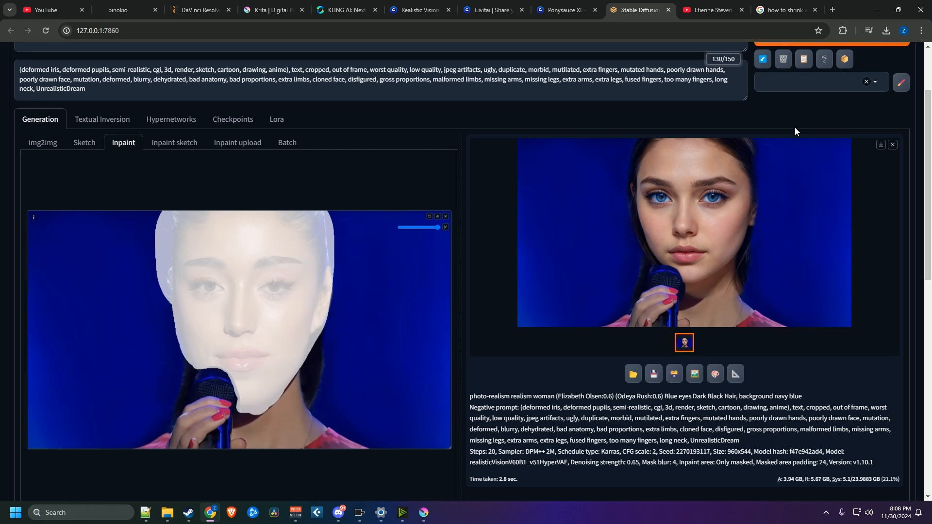
Generate the face inside the painted mask and inspect the new result enlarged
scroll(822, 130, up, 2)
click(822, 130)
scroll(429, 261, down, 3)
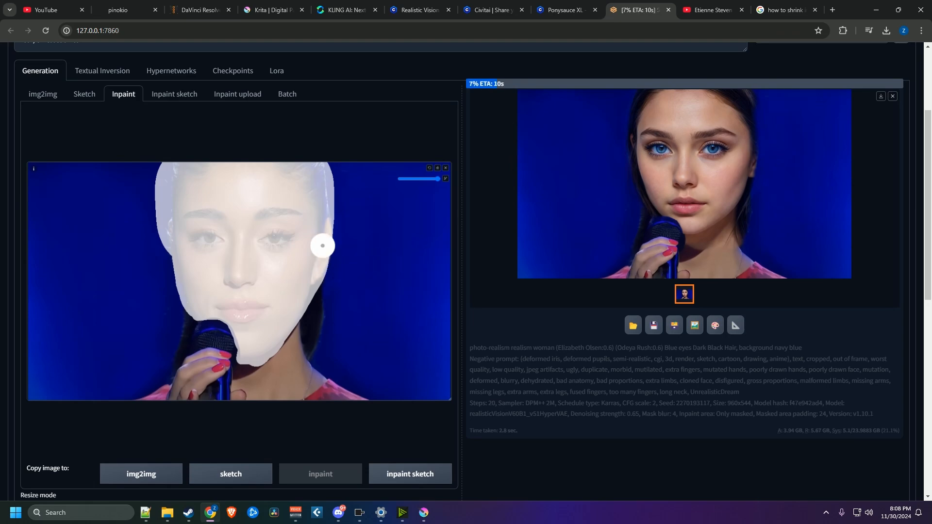
click(661, 184)
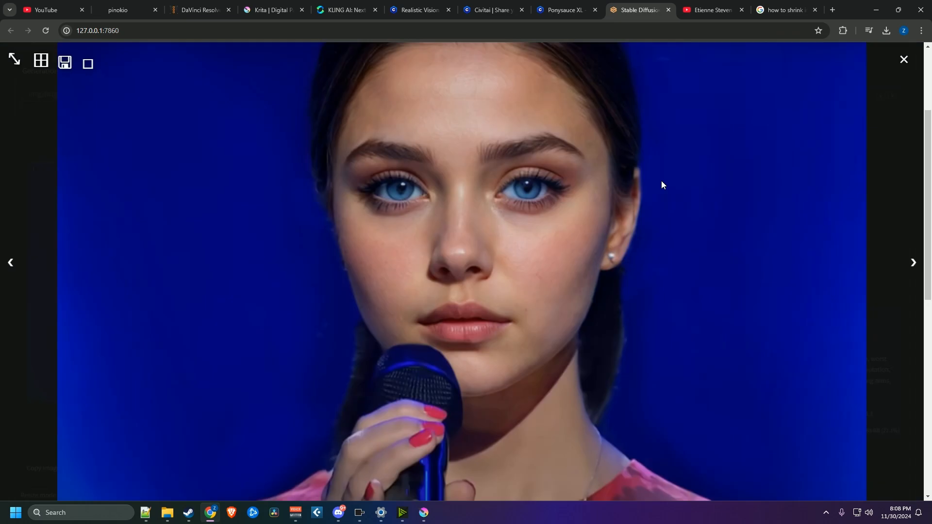
click(662, 184)
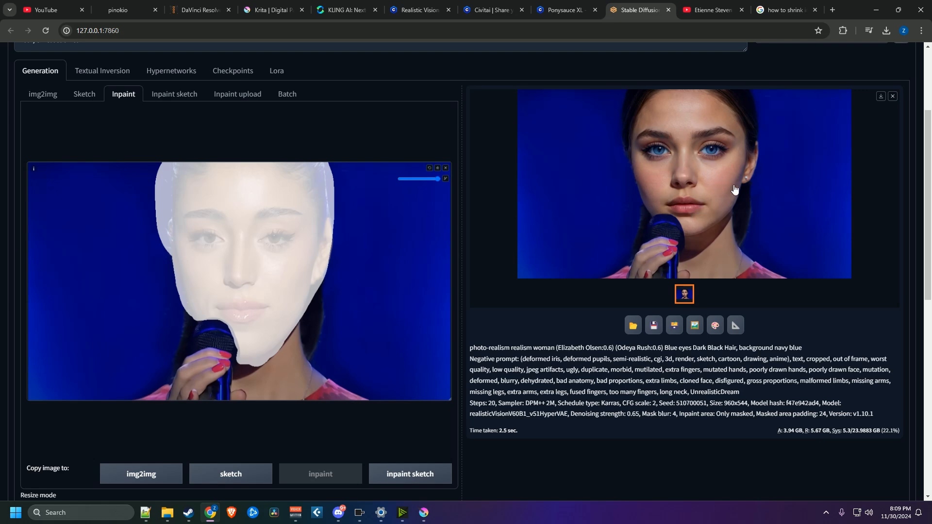
click(714, 156)
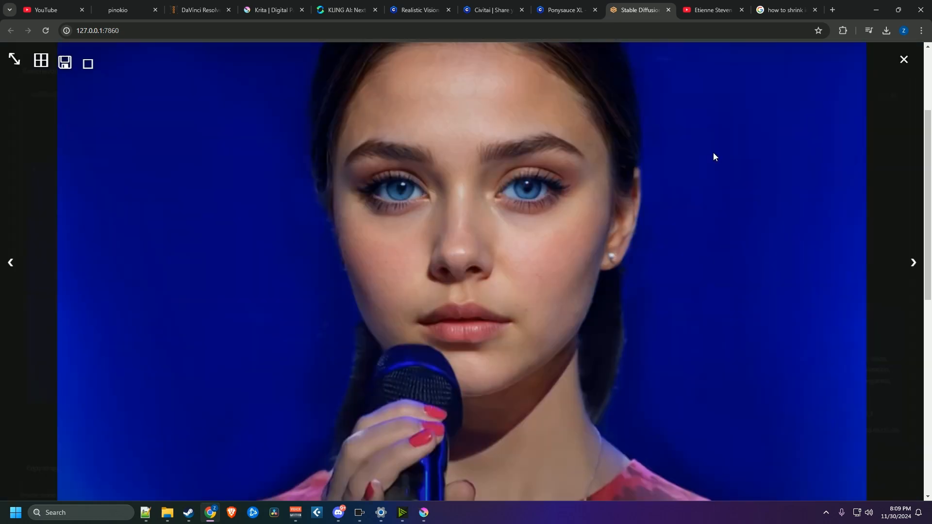
click(601, 159)
Add "earrings," at the start of the negative prompt, regenerate the face and inspect it enlarged
scroll(39, 158, up, 3)
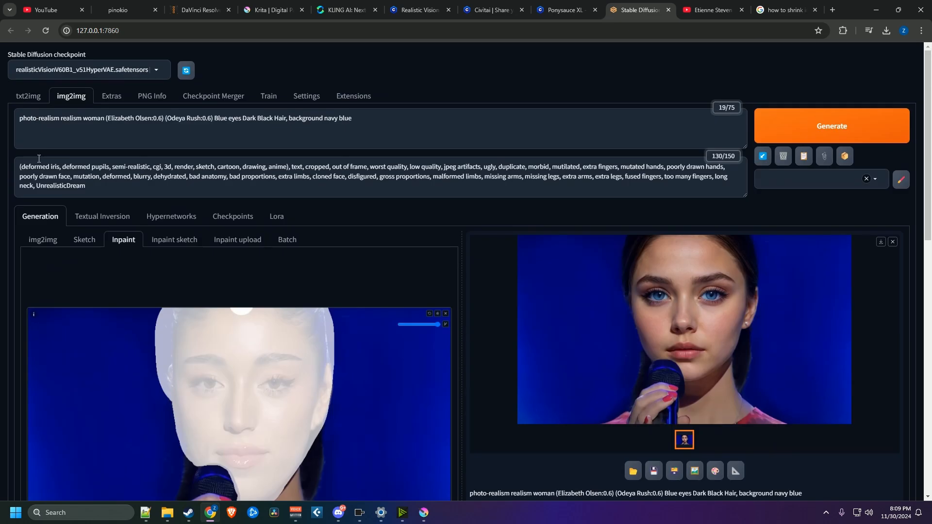
click(21, 167)
text(earring)
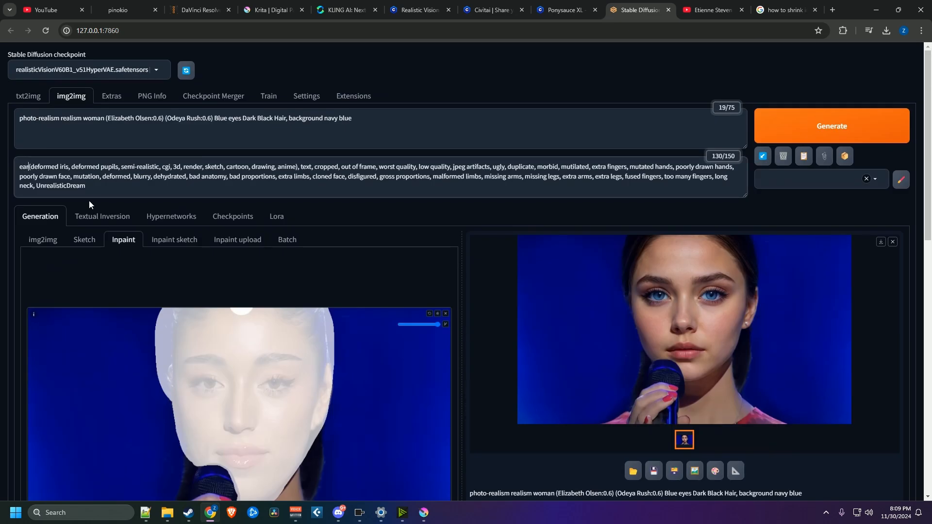
text(s,)
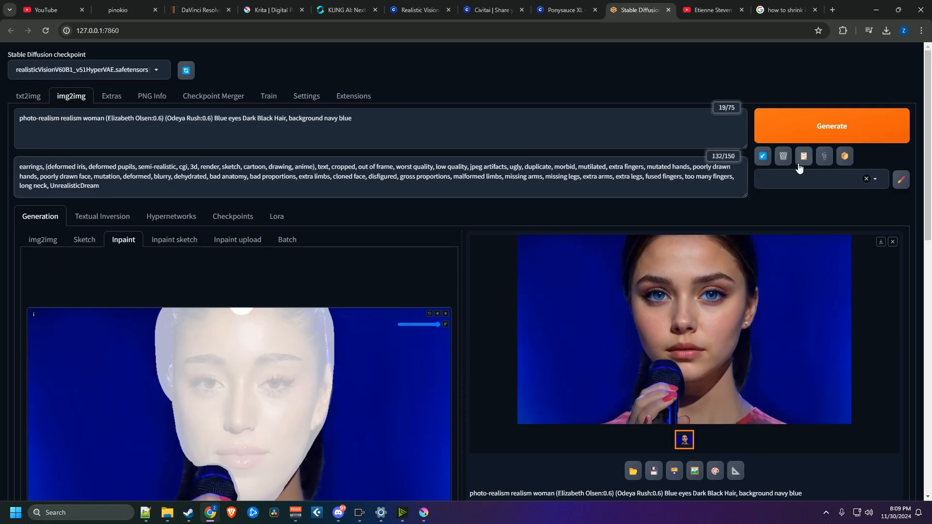
click(799, 126)
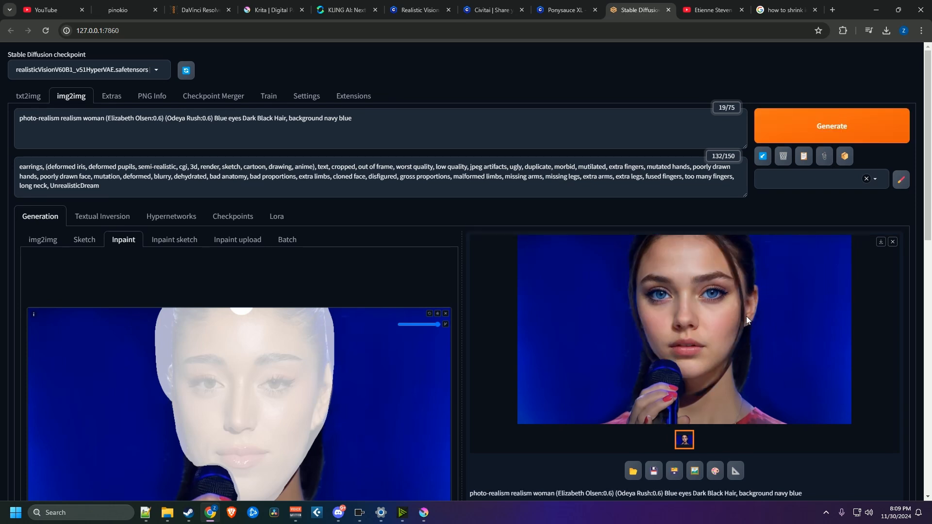
click(659, 264)
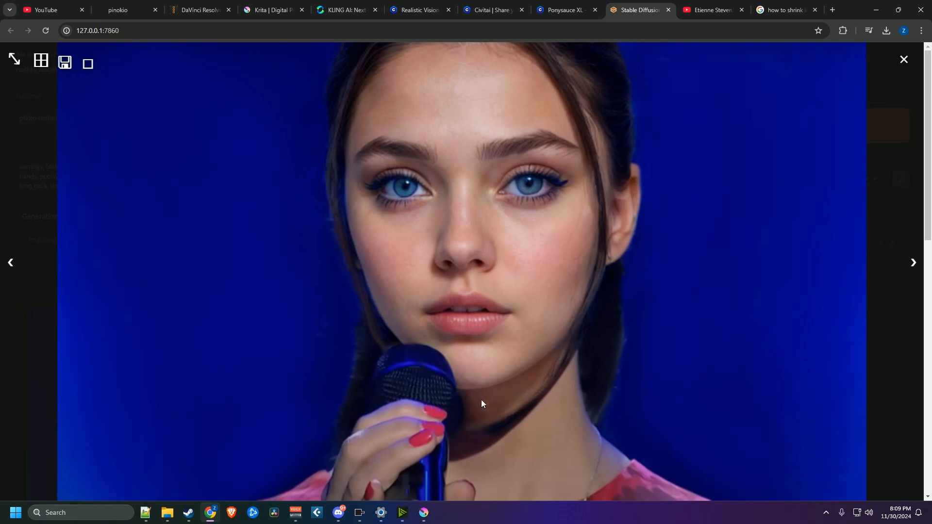
click(680, 238)
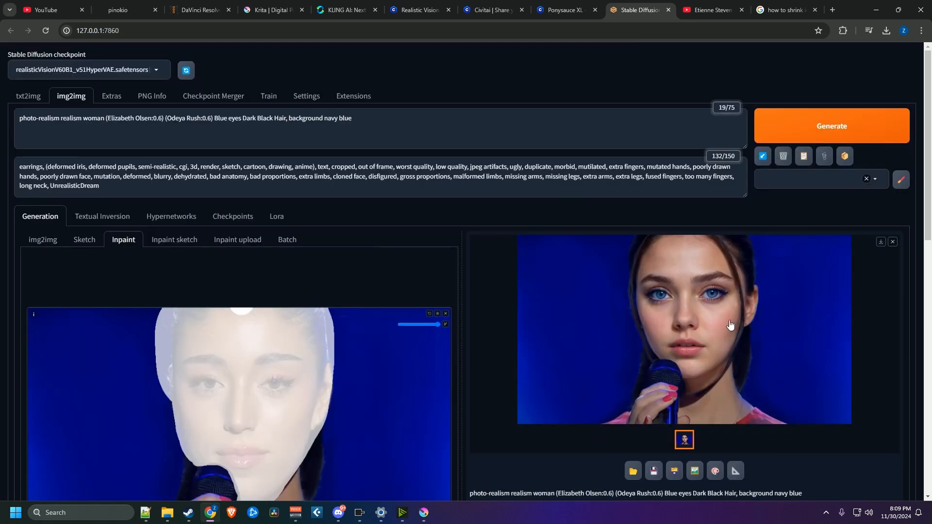
Send the earring-free result to the inpaint canvas and clear all mask strokes from it
scroll(728, 324, down, 1)
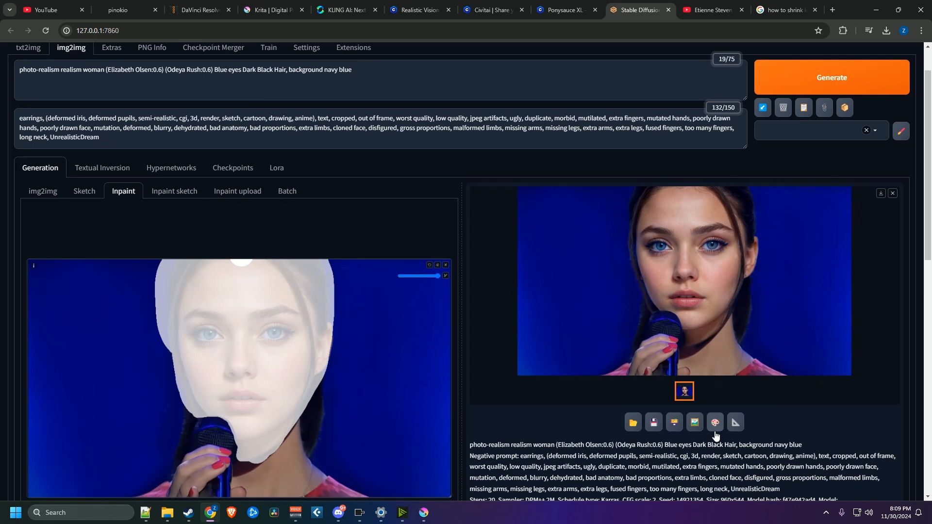
scroll(395, 335, down, 2)
click(437, 265)
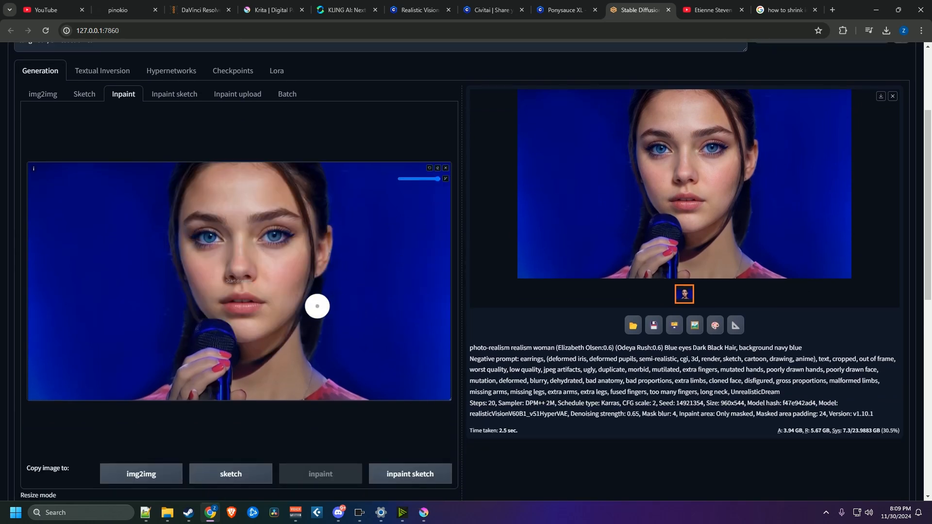
mouse_move(318, 285)
mouse_down()
mouse_move(310, 372)
mouse_move(368, 408)
mouse_move(352, 396)
mouse_move(364, 408)
mouse_move(300, 397)
mouse_move(313, 394)
mouse_move(302, 388)
mouse_move(260, 386)
mouse_up()
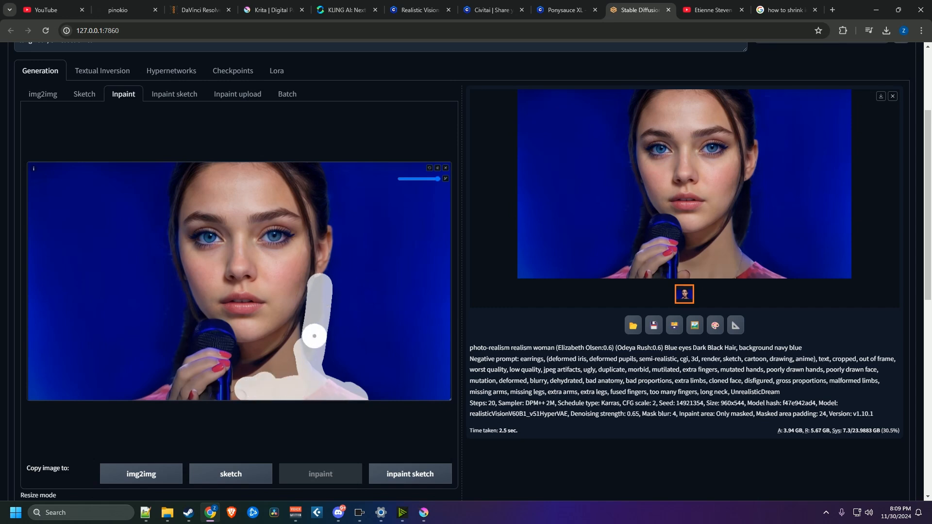
click(437, 168)
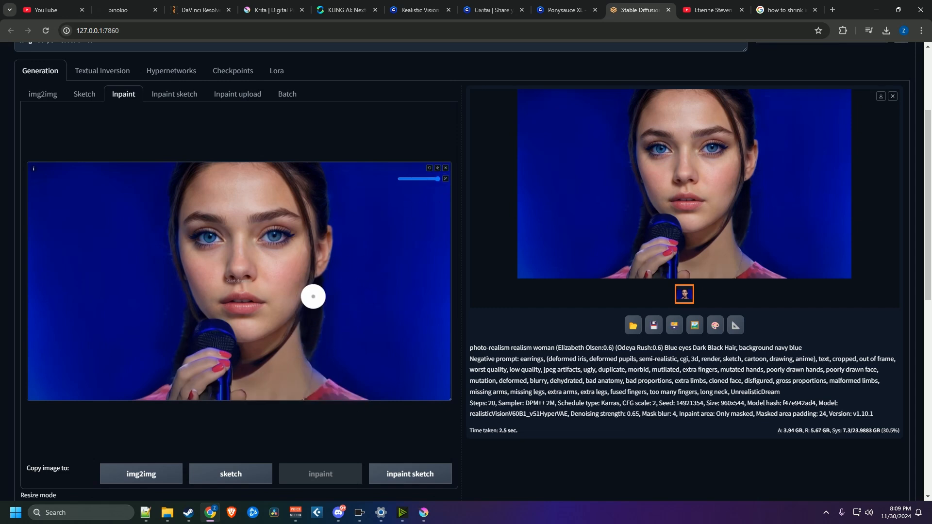
Paint the inpaint mask over the neck, shirt and the hair around the head, leaving the face and microphone unmasked
mouse_move(322, 282)
mouse_down()
mouse_move(288, 336)
mouse_move(247, 353)
mouse_move(240, 378)
mouse_move(267, 387)
mouse_move(260, 397)
mouse_move(266, 354)
mouse_move(285, 352)
mouse_move(303, 329)
mouse_move(305, 341)
mouse_move(314, 297)
mouse_move(299, 370)
mouse_move(314, 383)
mouse_up()
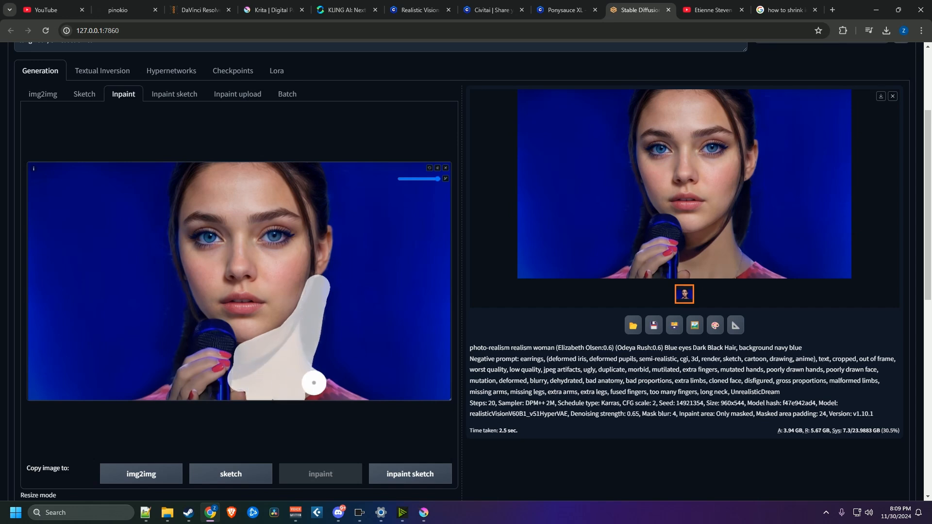
drag(366, 409, 354, 401)
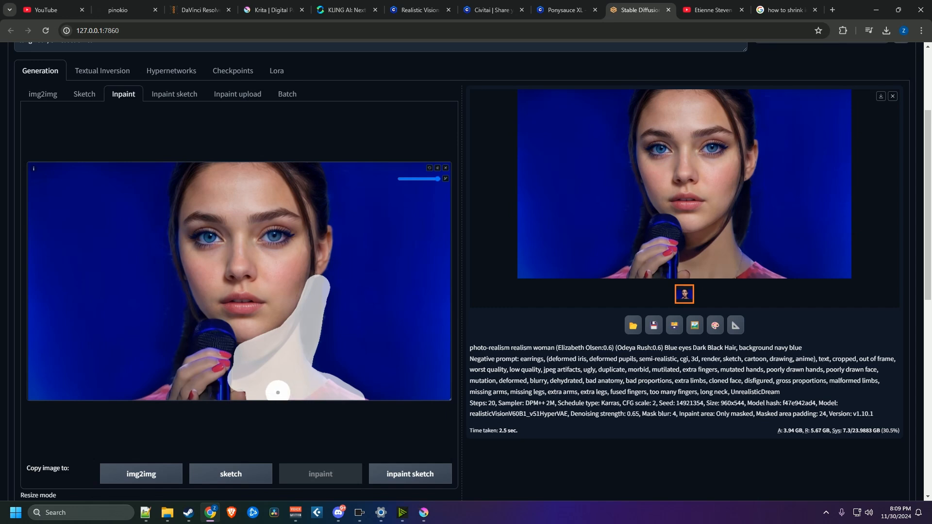
mouse_move(152, 384)
mouse_down()
mouse_move(185, 328)
mouse_move(167, 225)
mouse_move(192, 157)
mouse_move(170, 183)
mouse_move(212, 159)
mouse_move(283, 180)
mouse_move(284, 165)
mouse_move(320, 195)
mouse_move(324, 300)
mouse_move(319, 234)
mouse_move(298, 177)
mouse_move(323, 281)
mouse_move(321, 195)
mouse_move(311, 169)
mouse_move(275, 157)
mouse_move(300, 182)
mouse_move(274, 165)
mouse_up()
Generate the masked hair, neck and shirt, inspect the result enlarged, and generate another version
scroll(814, 164, up, 3)
click(820, 126)
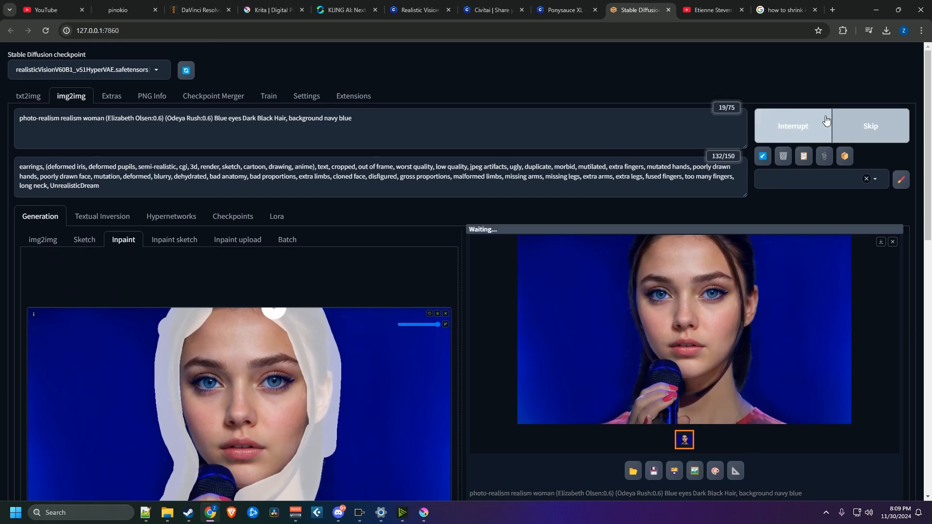
scroll(679, 219, down, 4)
click(659, 234)
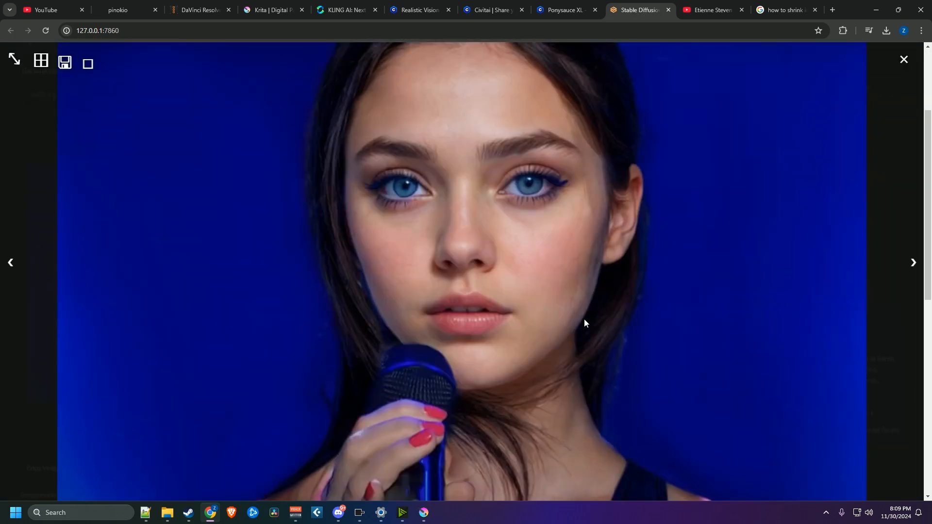
click(631, 289)
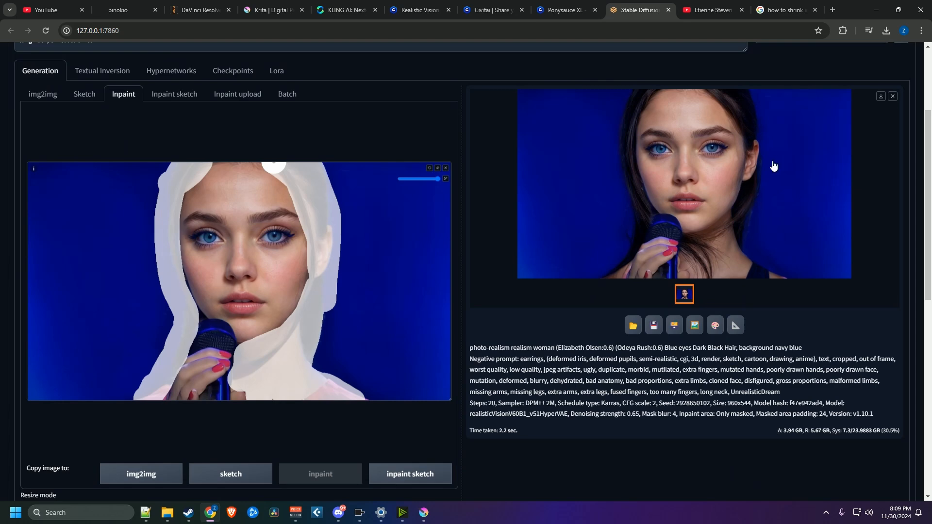
scroll(741, 217, up, 3)
click(807, 130)
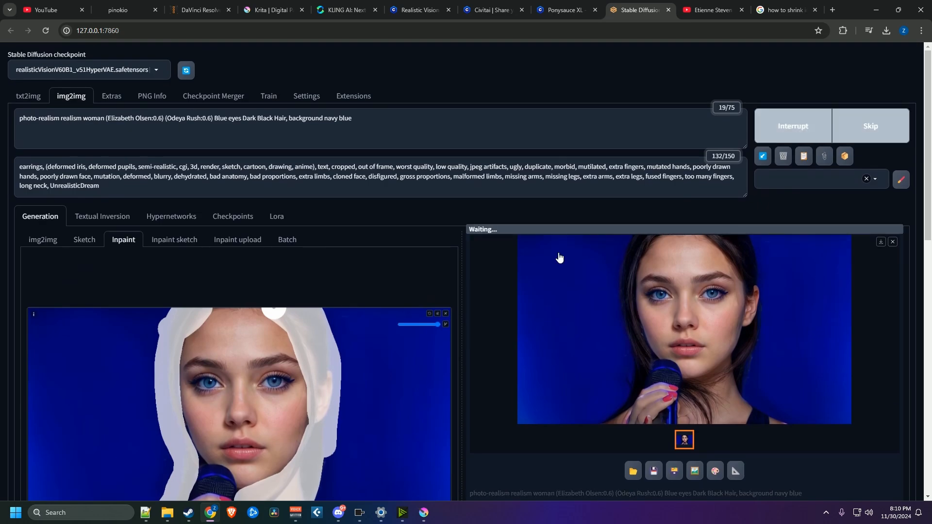
Set the batch size to 8 and generate a batch of variations
scroll(486, 286, down, 10)
scroll(426, 374, down, 1)
drag(371, 406, 456, 405)
scroll(735, 265, up, 1)
scroll(736, 264, up, 8)
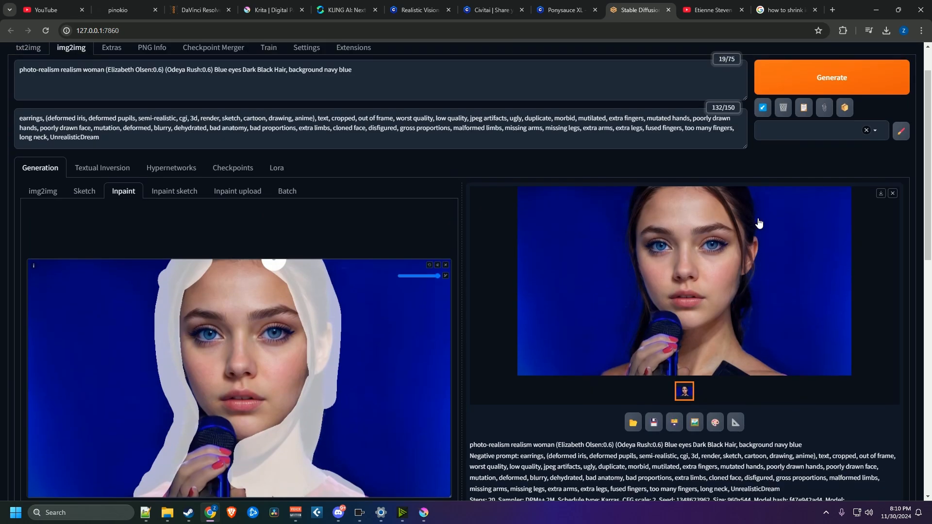
click(846, 83)
scroll(651, 270, down, 2)
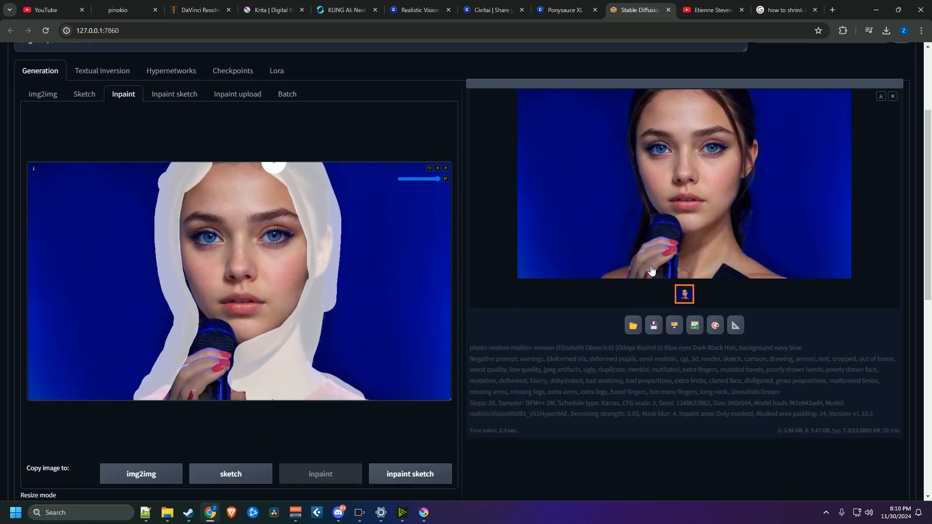
Insert "wearing red shirt," into the prompt between "Dark Black Hair" and "background navy blue", removing the comma after "Hair"
scroll(684, 237, up, 3)
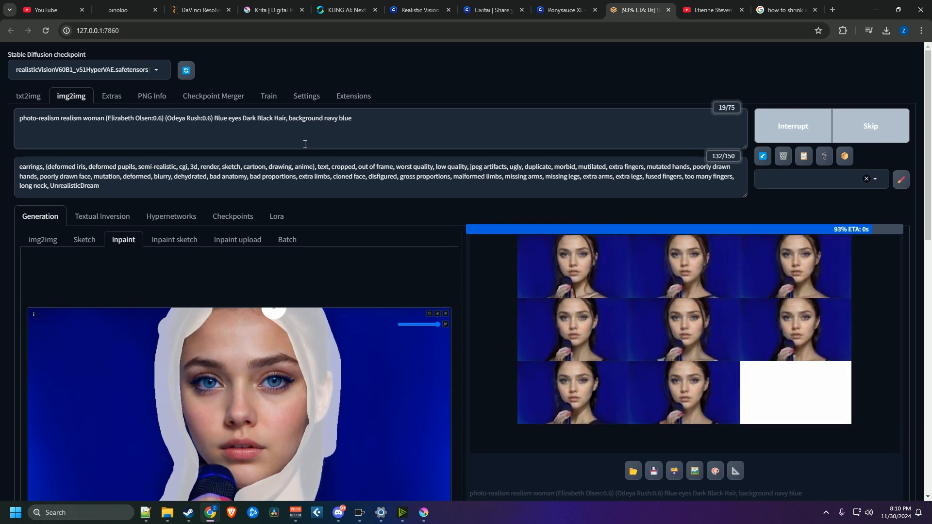
key(BackSpace)
key(BackSpace)
text(wearing)
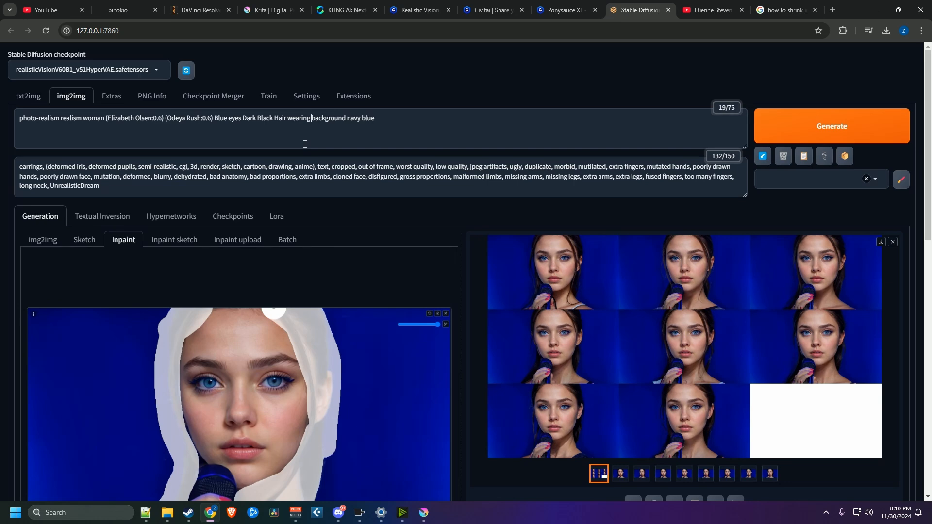
scroll(234, 290, down, 6)
scroll(311, 317, up, 5)
text(ing)
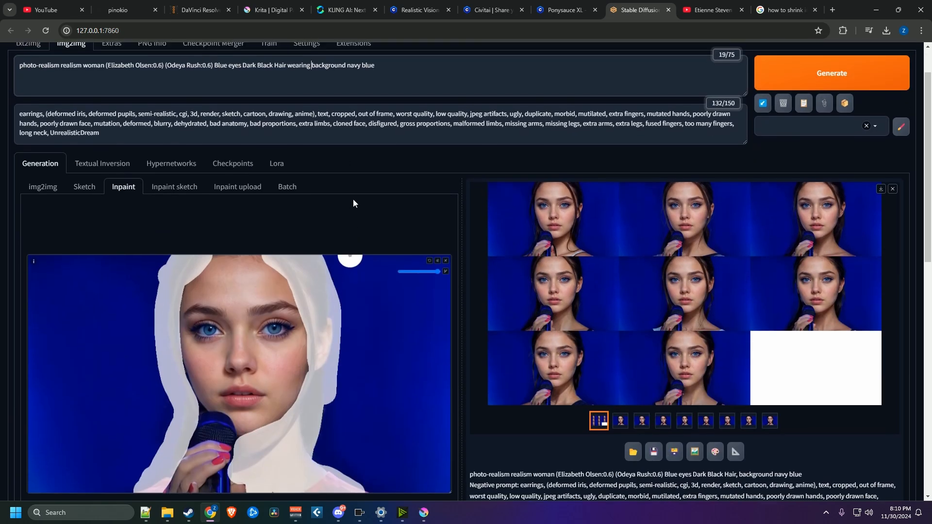
text( red s)
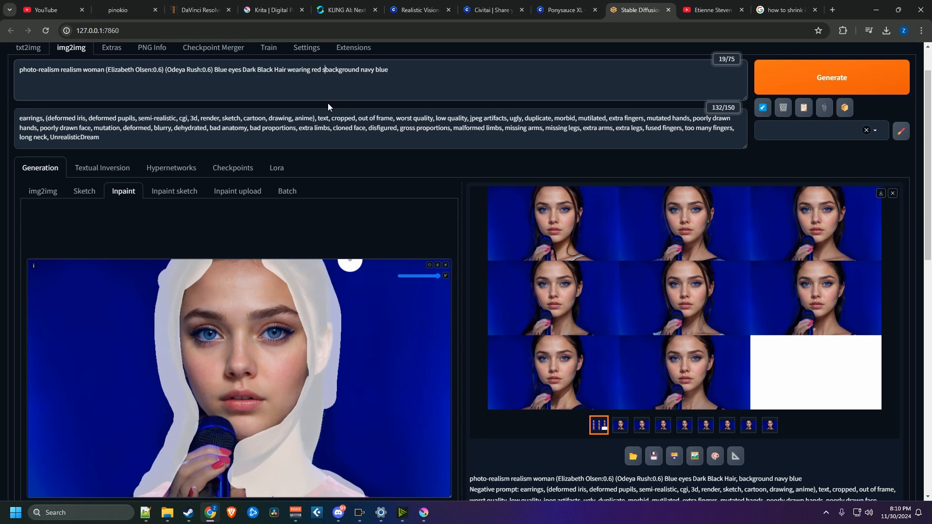
text(hirt,)
Add "aesthetic" before "red shirt" in the prompt
key(Left)
key(Left)
text(a)
key(BackSpace)
text(aesth)
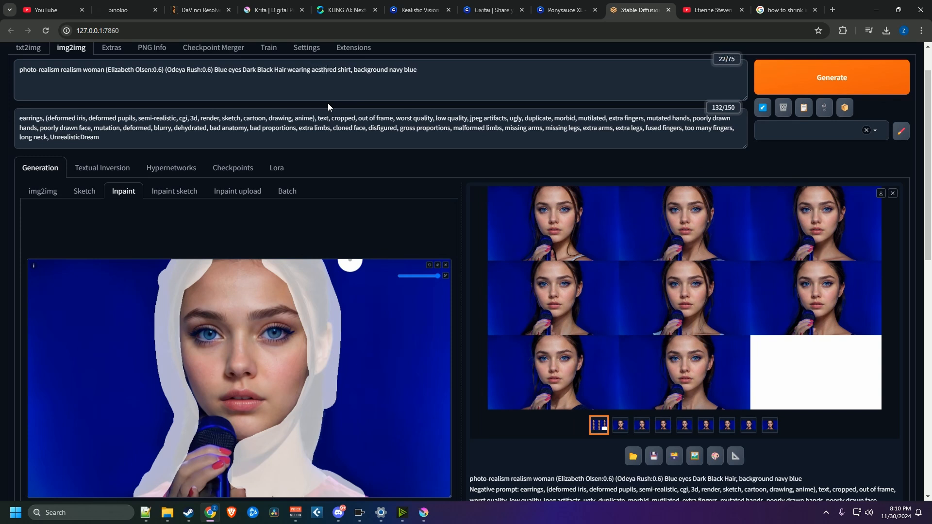
text(etic)
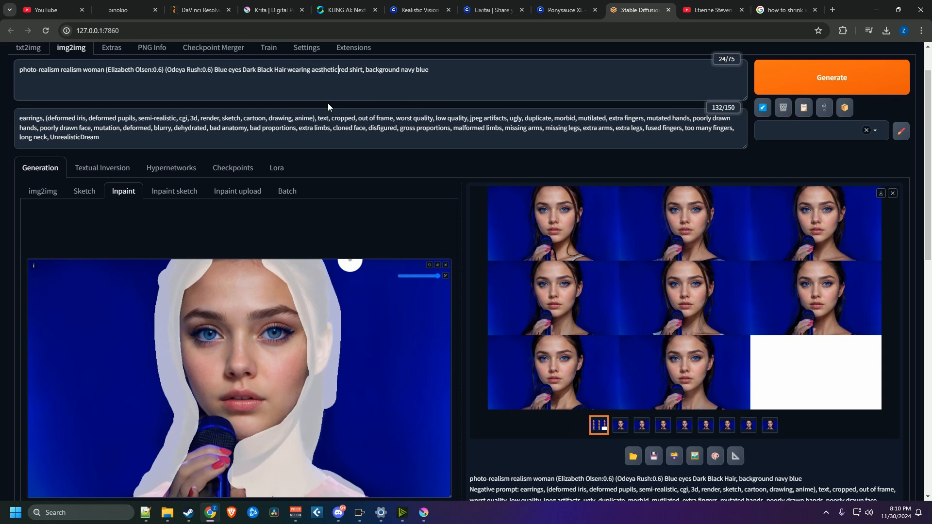
Generate a new batch with the red shirt prompt and inspect the fifth variation enlarged
scroll(505, 56, up, 2)
key(ctrl+Return)
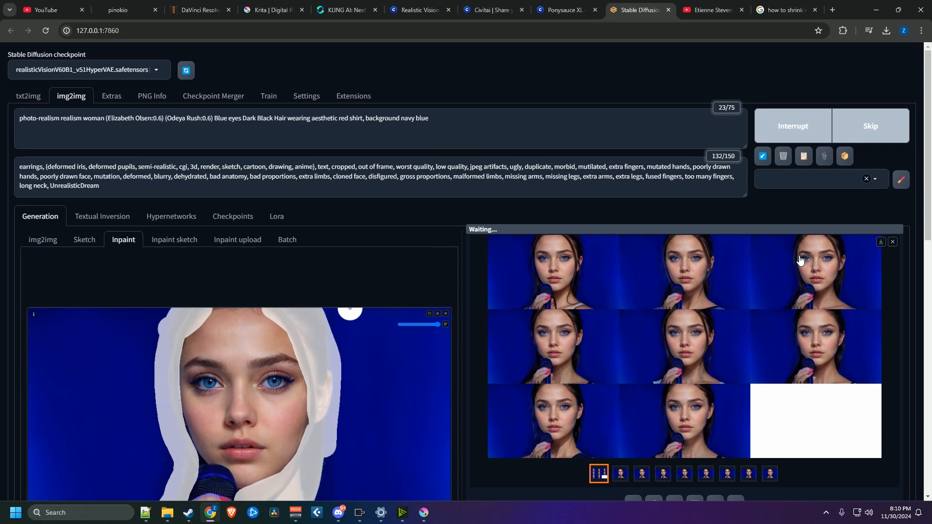
click(733, 303)
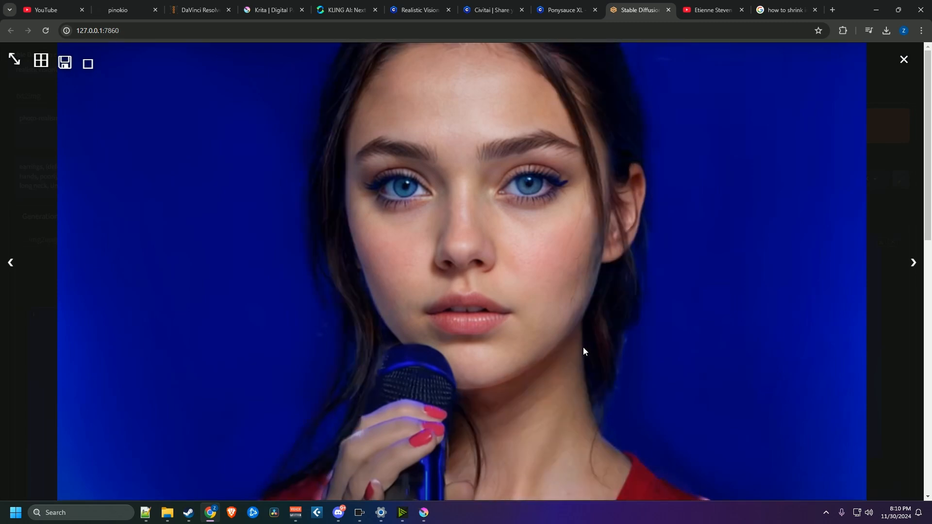
click(599, 330)
Send the chosen red shirt variation to the inpaint canvas and clear its mask
scroll(703, 413, down, 2)
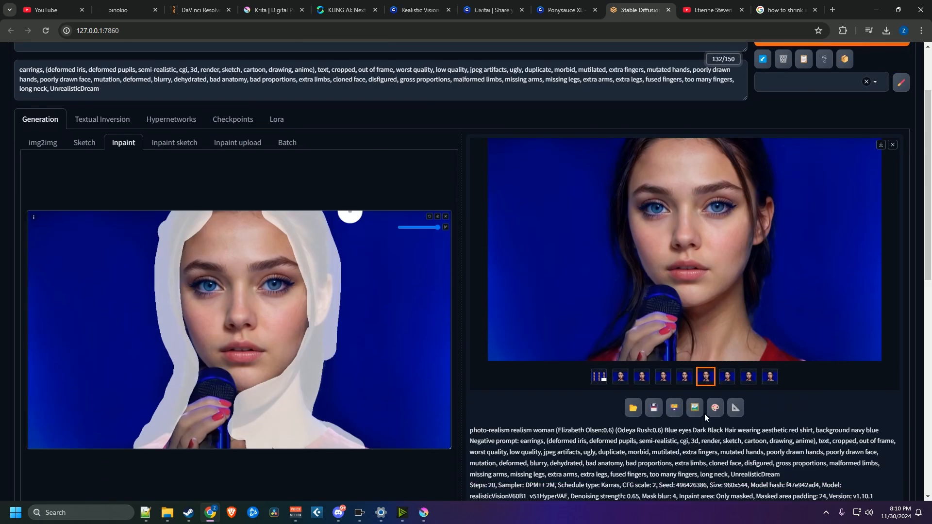
click(430, 216)
scroll(430, 272, down, 2)
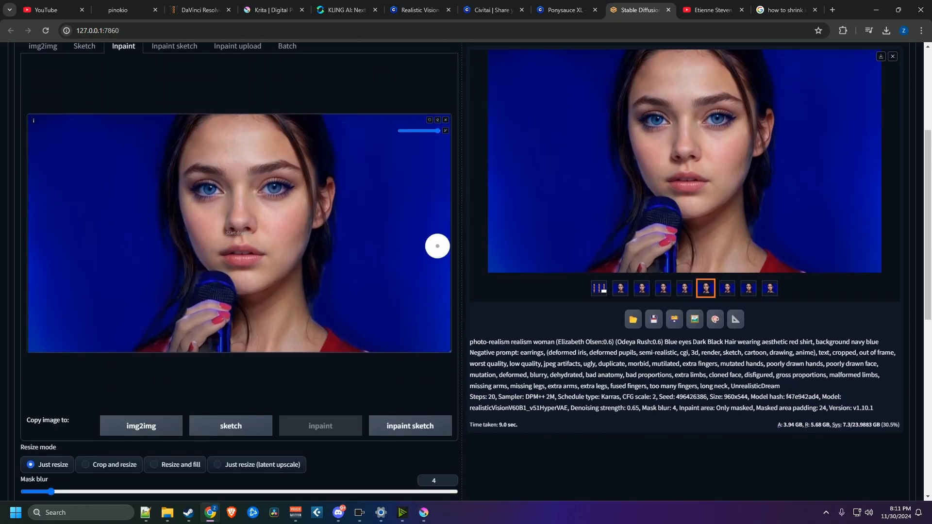
Lower the denoising strength for the next inpaint pass
scroll(319, 404, down, 6)
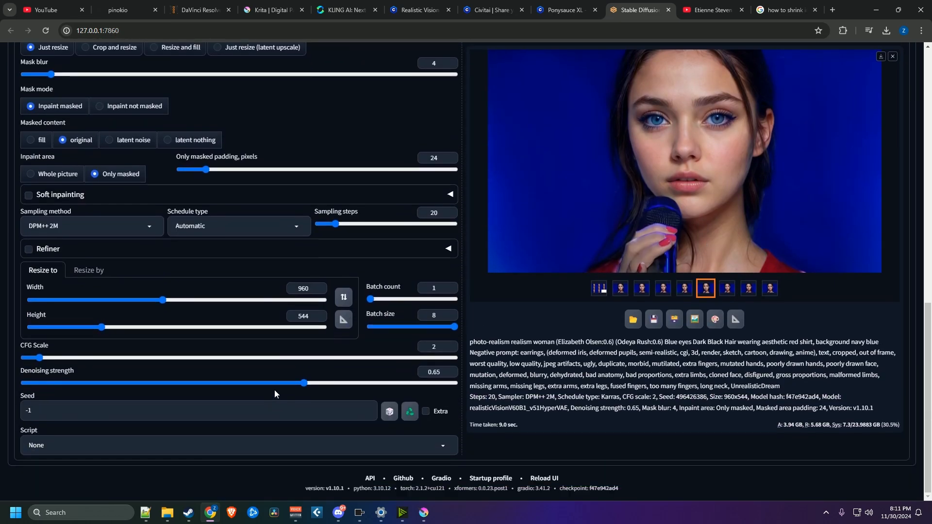
drag(274, 386, 219, 380)
scroll(275, 348, up, 9)
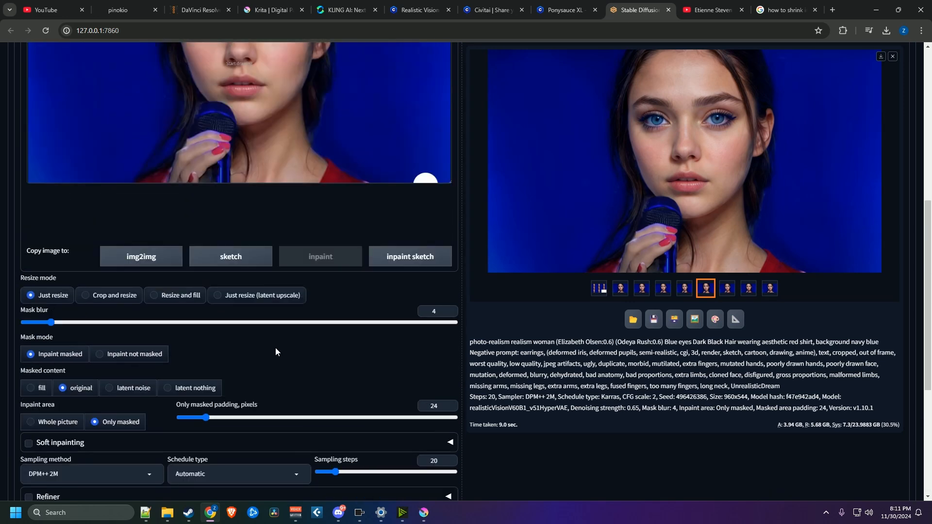
Mask the red shirt edges at both shoulders along the portrait's lower border and generate inpainted variations
mouse_move(425, 155)
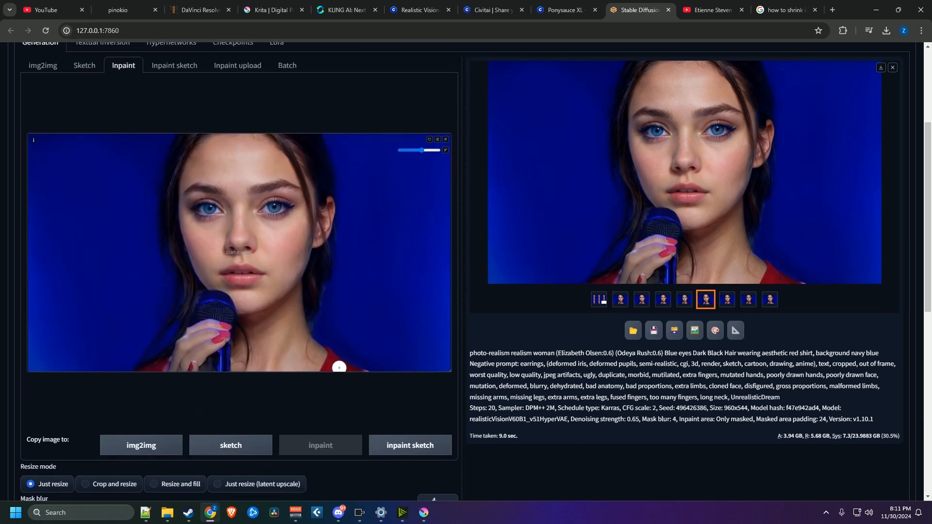
drag(332, 356, 370, 372)
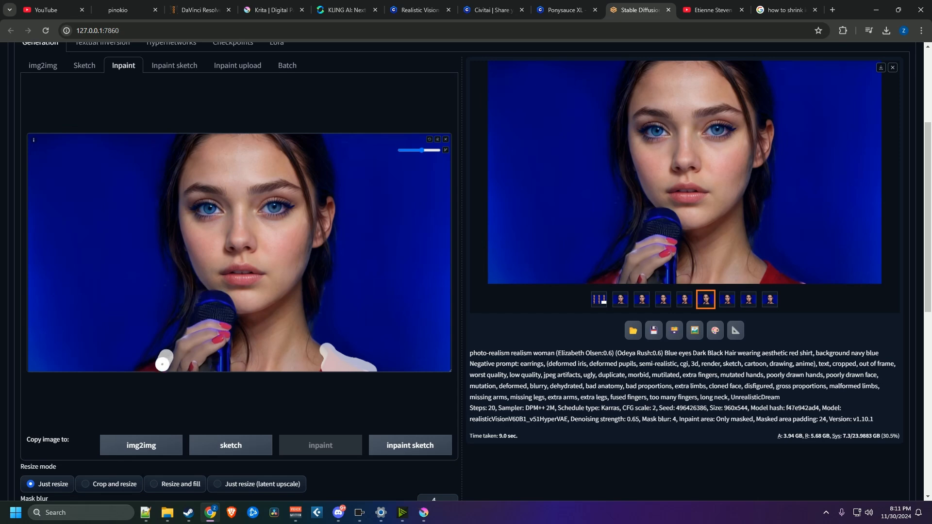
scroll(626, 227, up, 4)
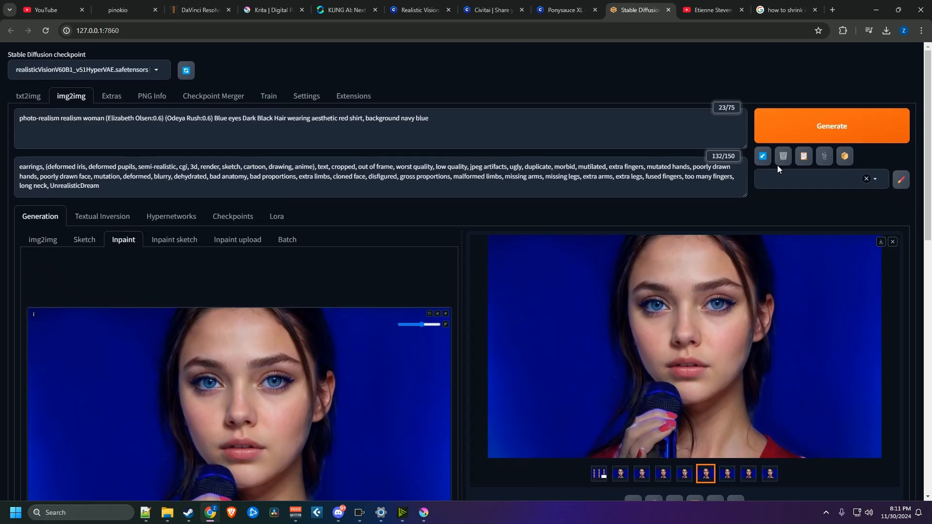
click(825, 125)
scroll(617, 234, down, 3)
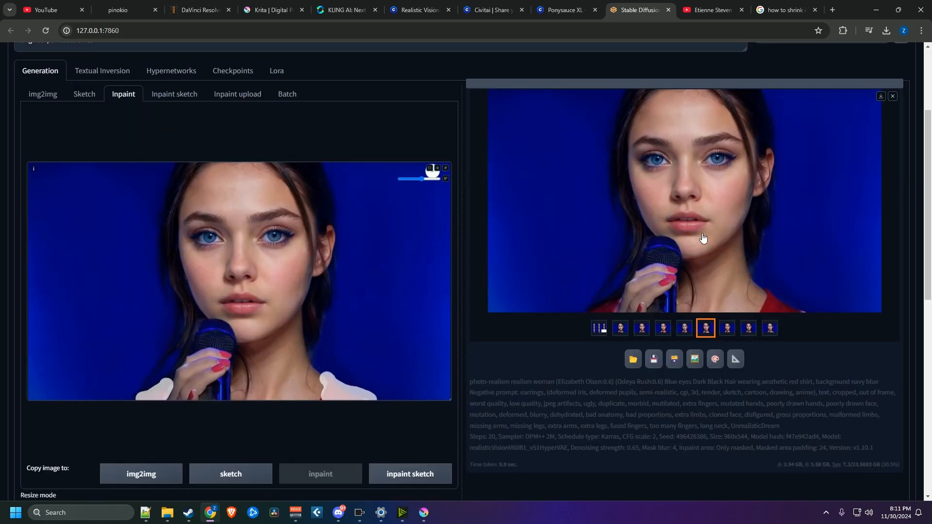
View the previous result and a newly generated shoulder variation at full size
click(695, 212)
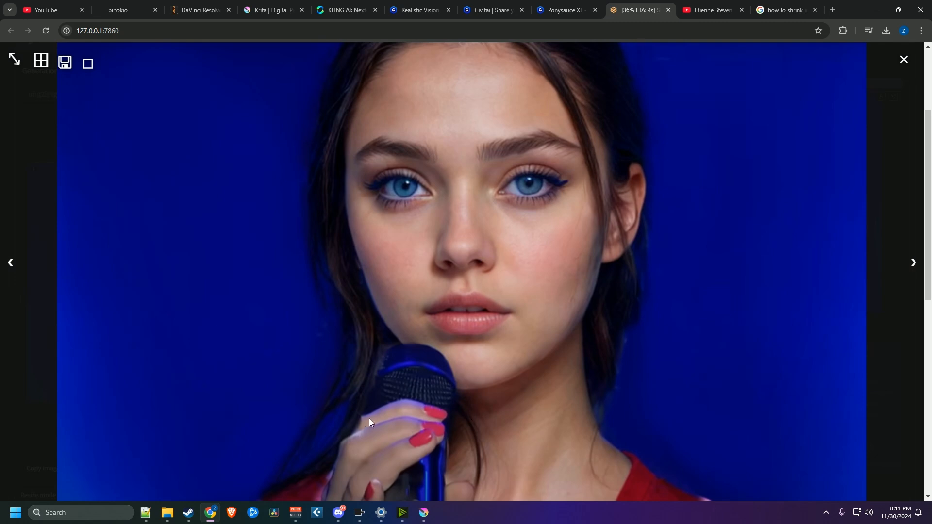
click(418, 452)
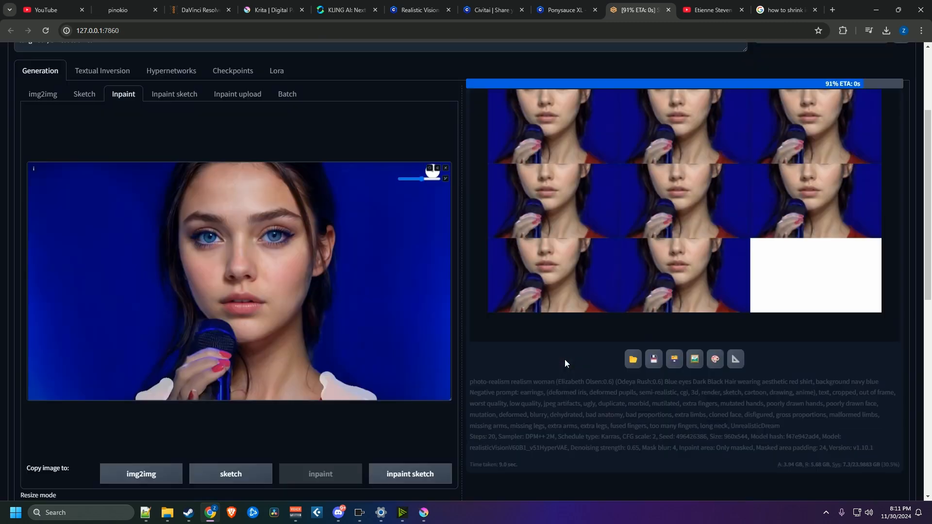
click(633, 216)
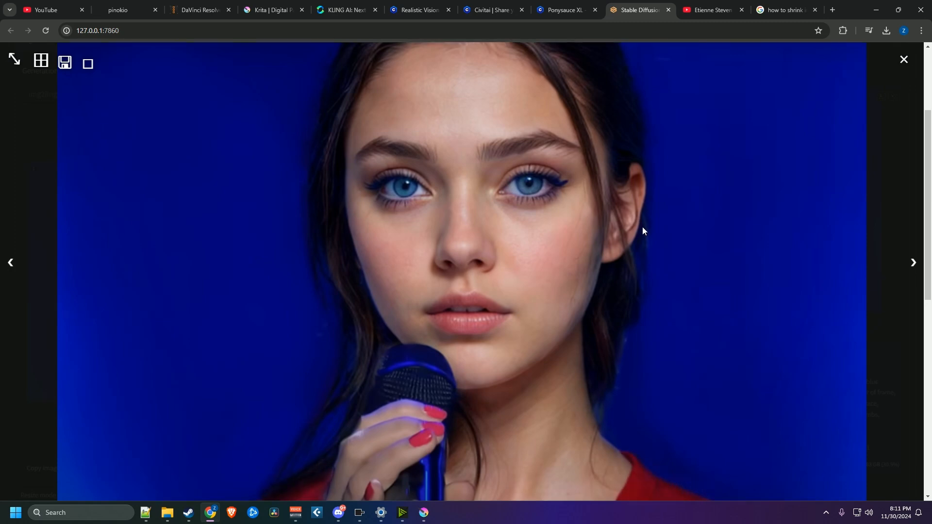
click(642, 226)
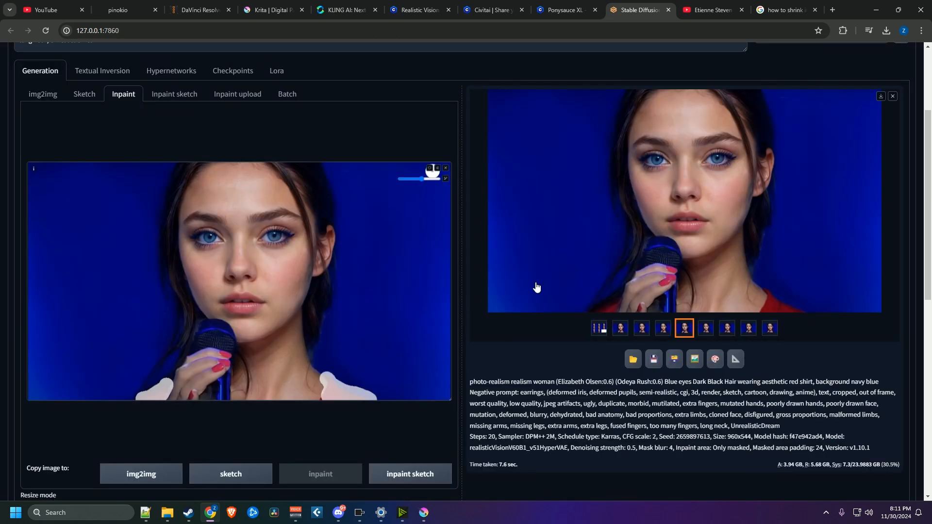
Clear the mask, cover the blue background around the woman with a larger brush, and generate inpainted variations
click(437, 168)
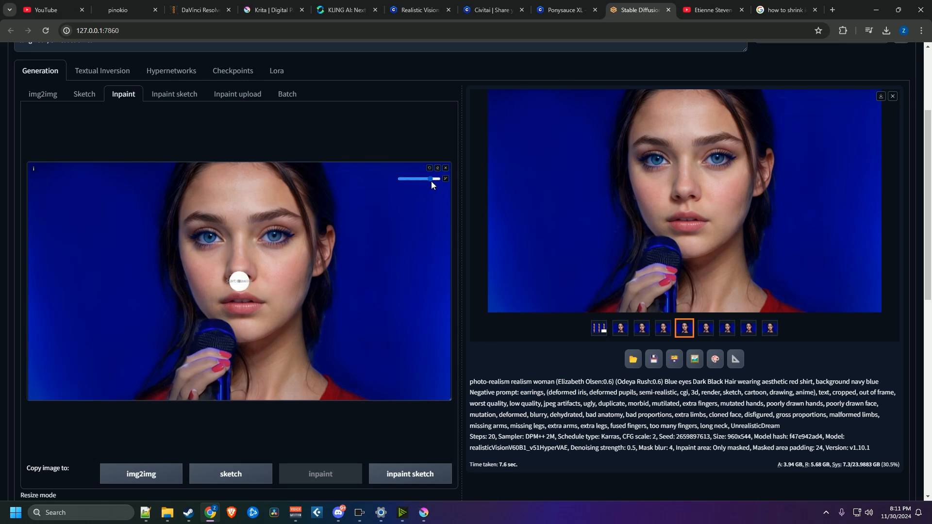
drag(431, 178, 439, 179)
mouse_move(341, 165)
mouse_down()
mouse_move(439, 171)
mouse_move(337, 170)
mouse_move(372, 282)
mouse_move(365, 261)
mouse_move(379, 253)
mouse_move(367, 196)
mouse_move(406, 245)
mouse_move(393, 215)
mouse_move(420, 214)
mouse_move(395, 189)
mouse_move(430, 198)
mouse_move(441, 188)
mouse_move(450, 395)
mouse_move(372, 388)
mouse_move(327, 362)
mouse_move(347, 261)
mouse_move(338, 171)
mouse_move(368, 357)
mouse_move(359, 345)
mouse_move(354, 356)
mouse_move(373, 371)
mouse_move(393, 363)
mouse_move(403, 339)
mouse_move(396, 230)
mouse_move(409, 232)
mouse_move(426, 290)
mouse_move(425, 241)
mouse_up()
mouse_move(150, 187)
mouse_down()
mouse_move(156, 168)
mouse_move(45, 168)
mouse_move(31, 228)
mouse_move(38, 211)
mouse_move(31, 398)
mouse_move(114, 393)
mouse_move(160, 332)
mouse_move(157, 182)
mouse_move(131, 203)
mouse_move(128, 181)
mouse_move(128, 256)
mouse_move(106, 202)
mouse_move(92, 194)
mouse_move(106, 193)
mouse_move(63, 198)
mouse_move(52, 204)
mouse_move(69, 236)
mouse_move(61, 225)
mouse_move(49, 388)
mouse_move(100, 377)
mouse_move(125, 352)
mouse_move(140, 287)
mouse_move(137, 240)
mouse_move(152, 343)
mouse_move(145, 349)
mouse_move(150, 209)
mouse_move(144, 220)
mouse_move(130, 204)
mouse_move(104, 200)
mouse_move(95, 261)
mouse_move(121, 297)
mouse_move(113, 337)
mouse_move(114, 311)
mouse_move(98, 315)
mouse_move(88, 262)
mouse_move(94, 277)
mouse_move(69, 275)
mouse_move(77, 322)
mouse_move(66, 386)
mouse_move(109, 357)
mouse_move(122, 394)
mouse_move(160, 360)
mouse_up()
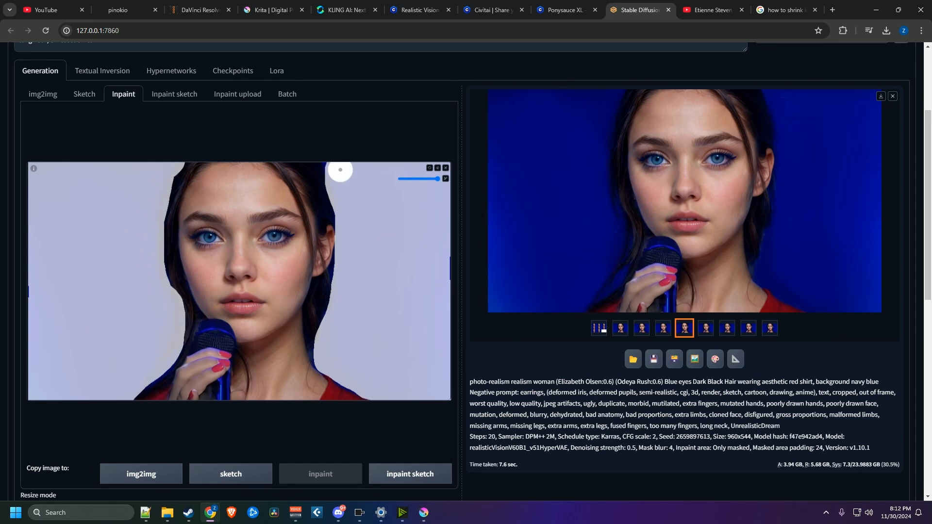
scroll(719, 116, up, 3)
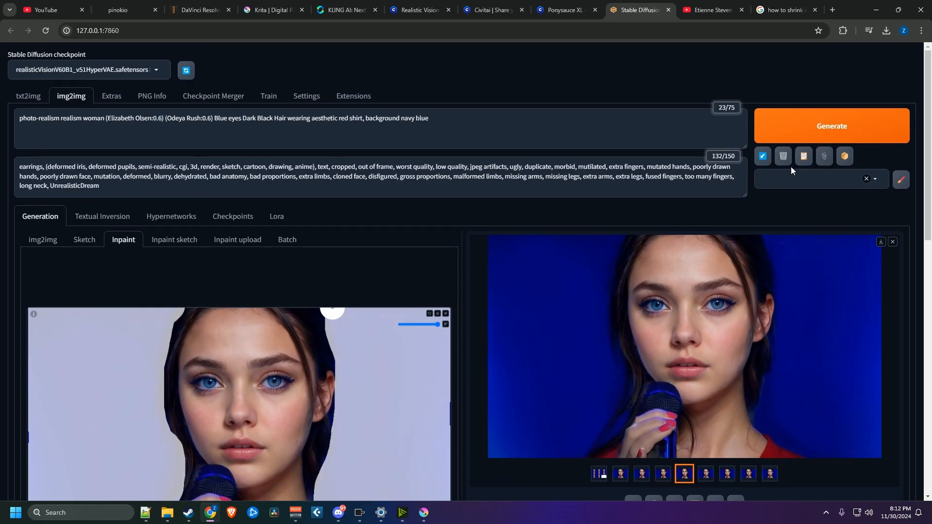
click(796, 127)
scroll(775, 277, down, 2)
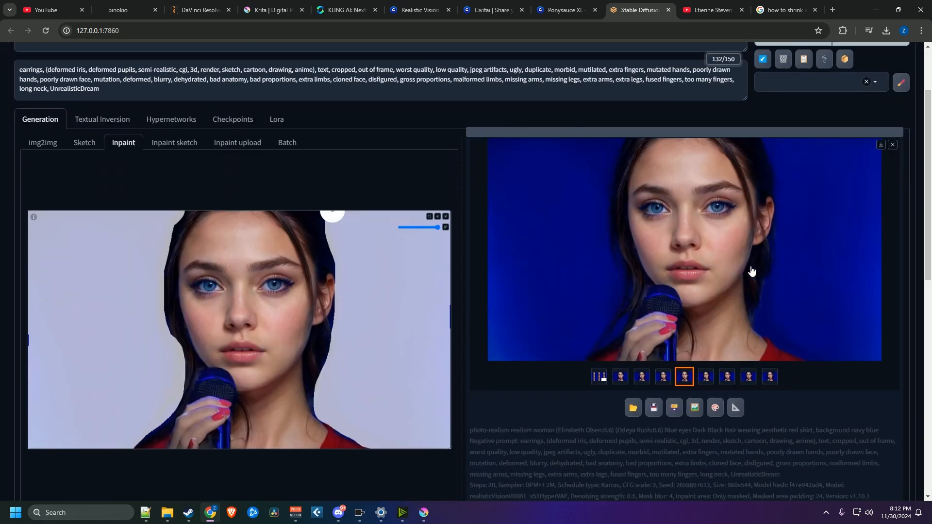
View the regenerated background result at full size
click(687, 290)
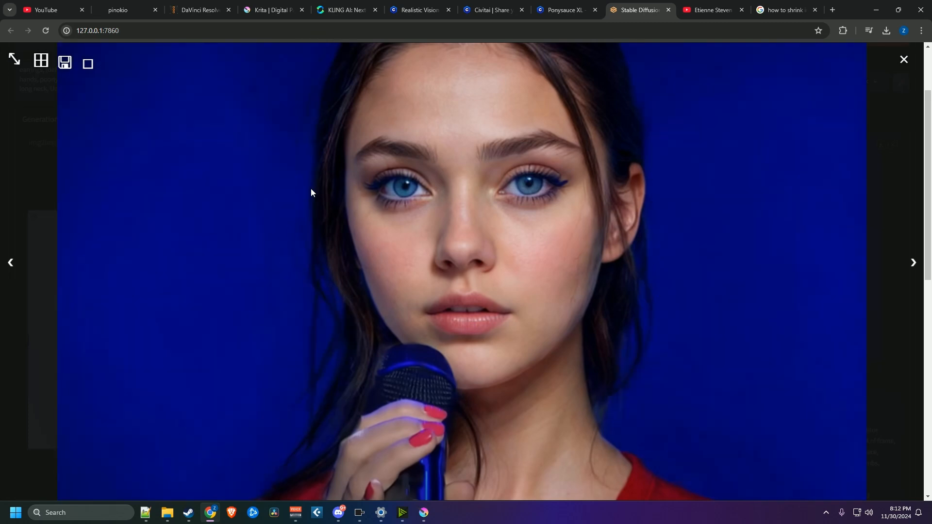
click(316, 439)
scroll(593, 339, down, 2)
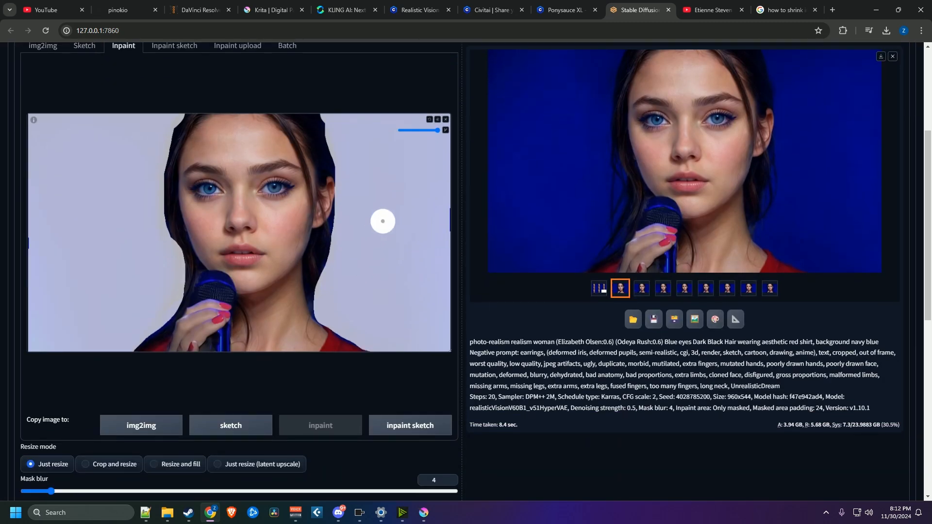
Replace the background mask with a smaller-brush mask over the hair beside the microphone and hand, and generate variations
scroll(390, 230, up, 2)
click(437, 119)
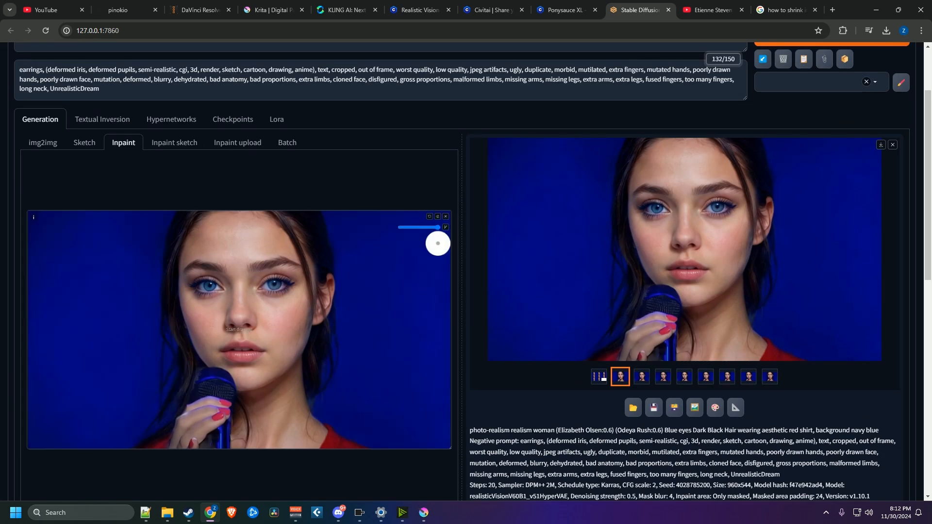
scroll(182, 323, down, 2)
click(423, 130)
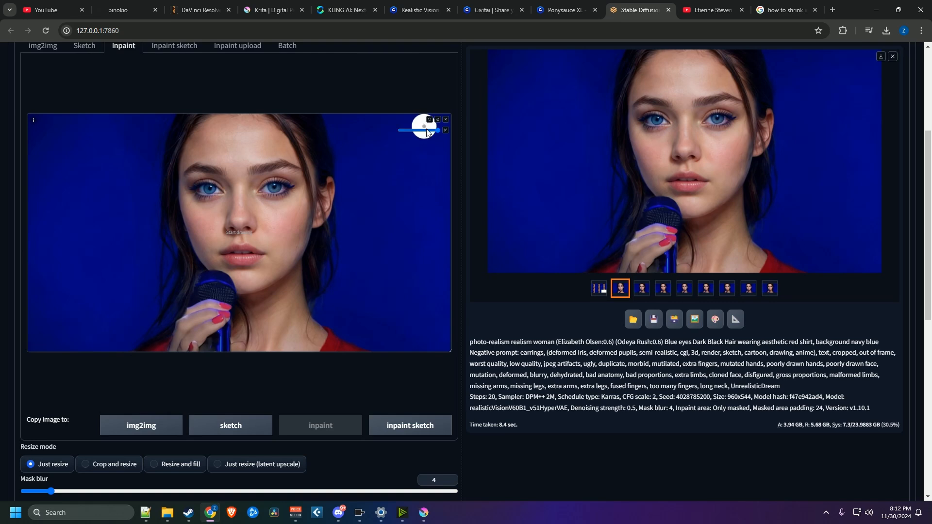
mouse_move(179, 297)
mouse_down()
mouse_move(146, 348)
mouse_move(184, 270)
mouse_move(174, 303)
mouse_up()
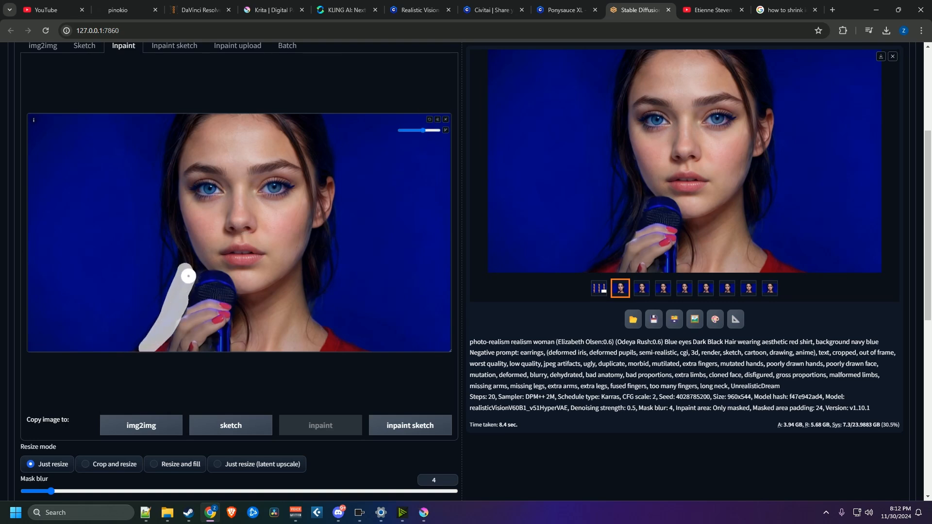
scroll(704, 194, up, 4)
click(832, 189)
scroll(324, 304, down, 3)
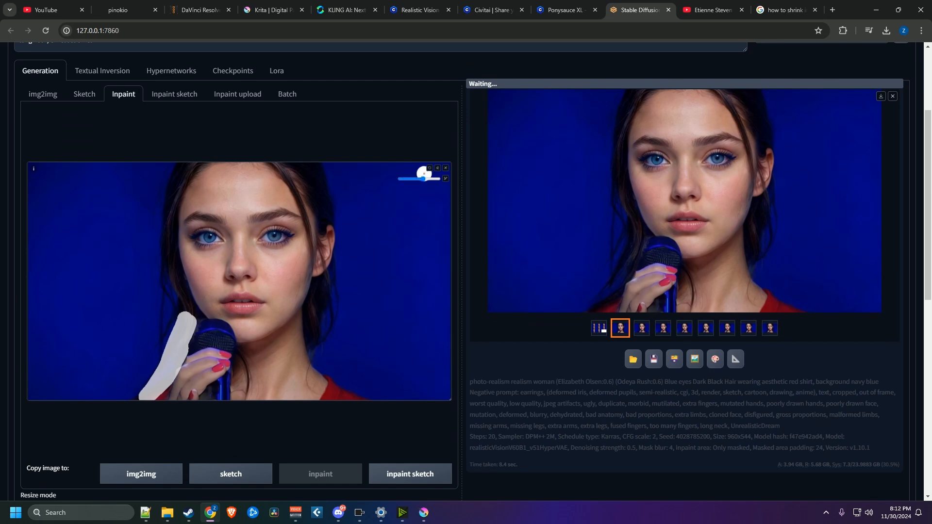
Clear the hair mask and mask the hand holding the microphone using the largest brush size
click(436, 169)
drag(424, 179, 439, 179)
mouse_move(199, 369)
mouse_down()
mouse_move(218, 358)
mouse_move(179, 376)
mouse_move(232, 388)
mouse_up()
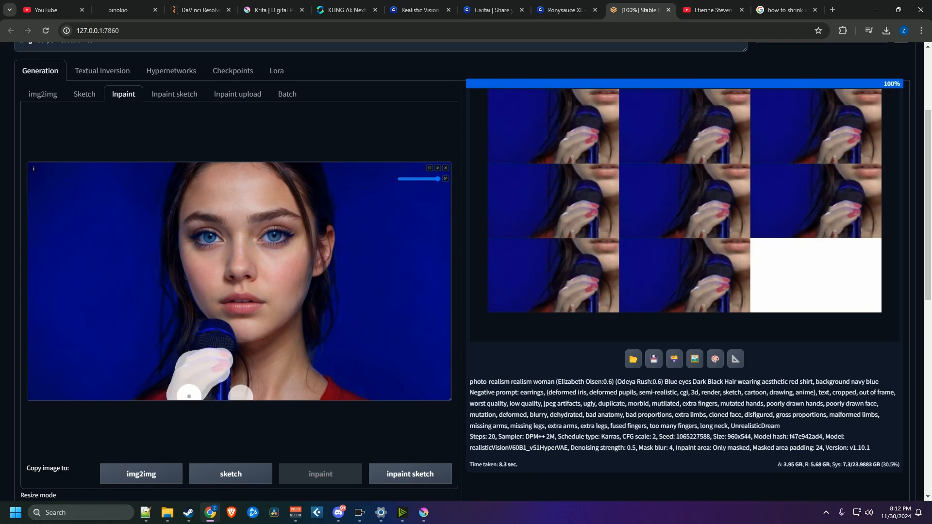
View the hair result at full size and generate variations of the masked hand
click(652, 272)
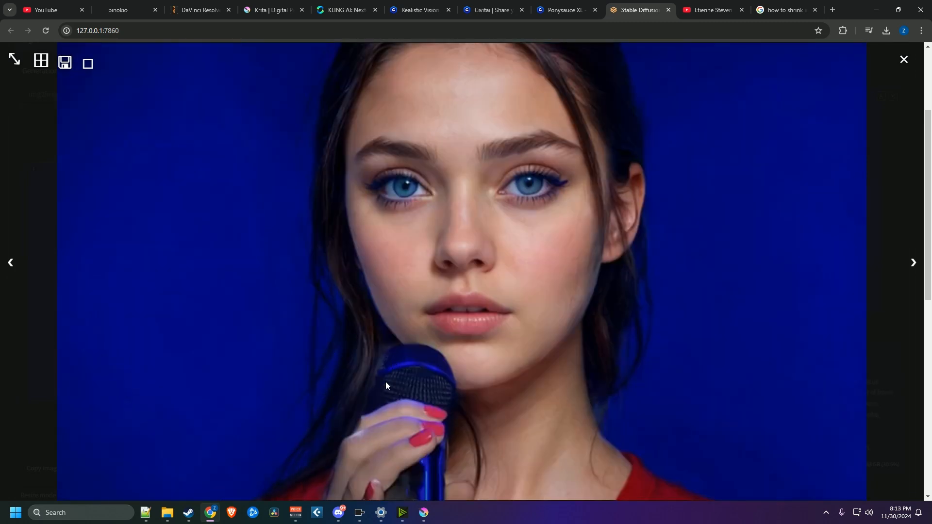
click(346, 415)
click(714, 361)
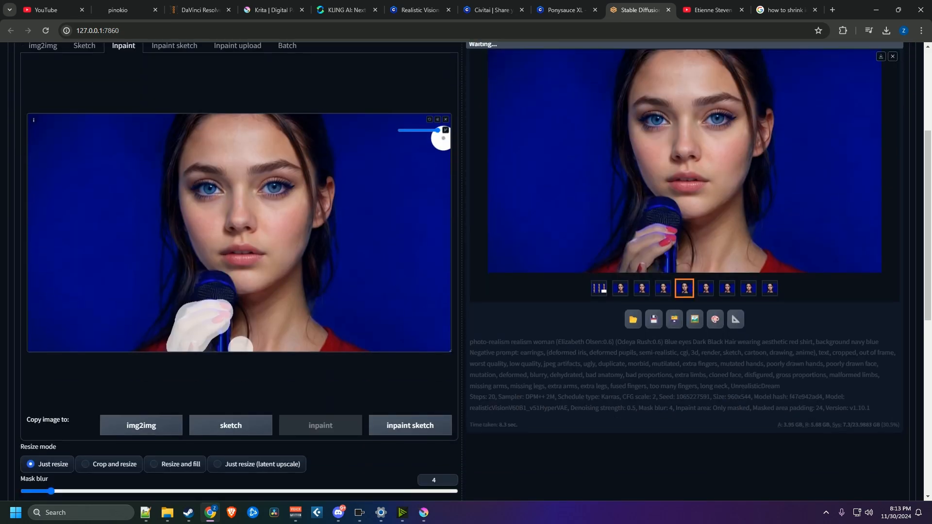
Replace the hand mask with a small-brush stroke over the hair along the microphone head's edge
click(436, 120)
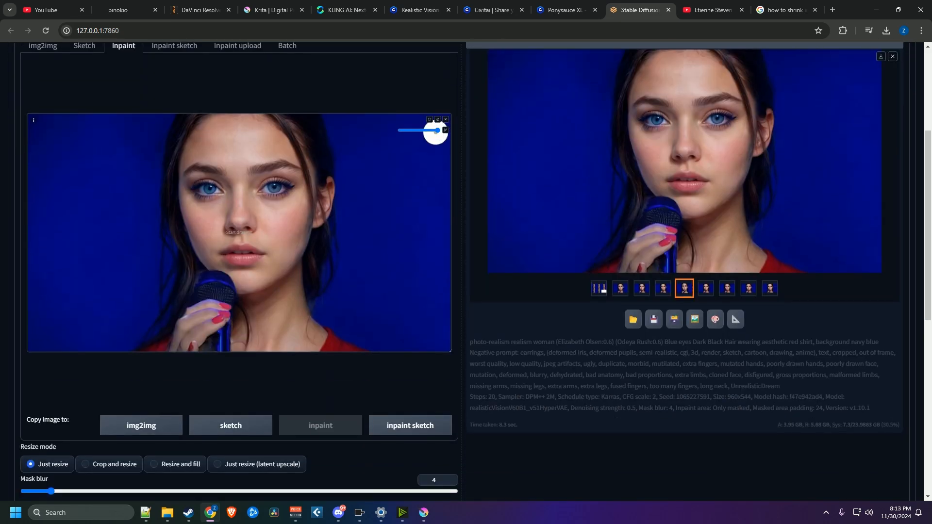
drag(437, 130, 424, 130)
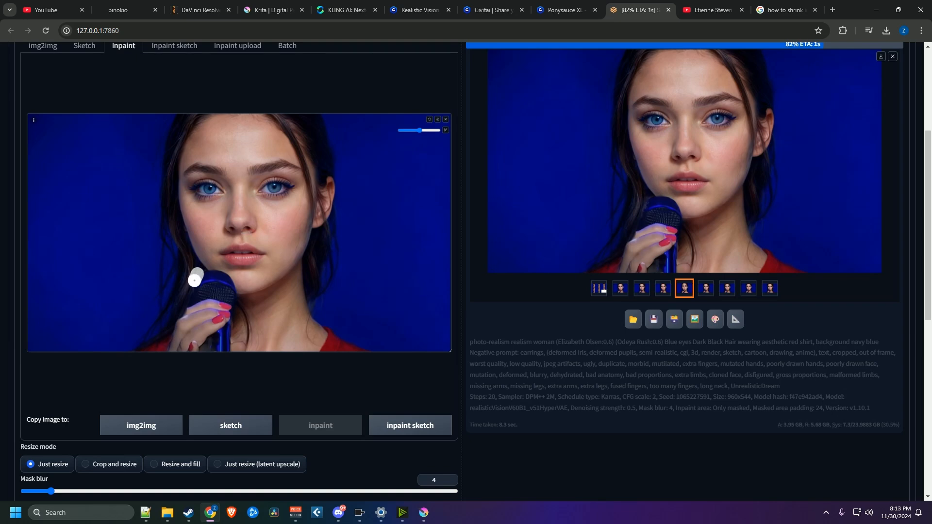
drag(194, 280, 188, 298)
scroll(669, 272, up, 4)
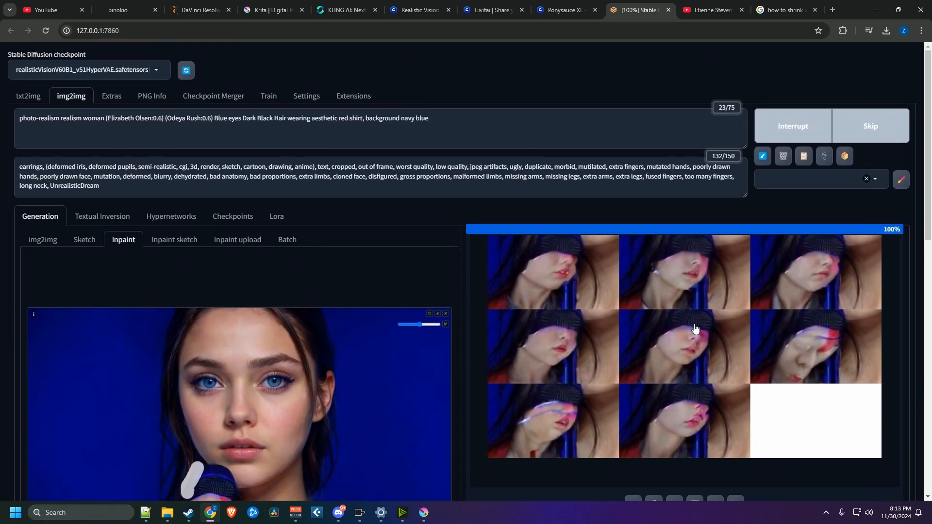
Browse the generated hand variations at full size
click(694, 329)
key(Right)
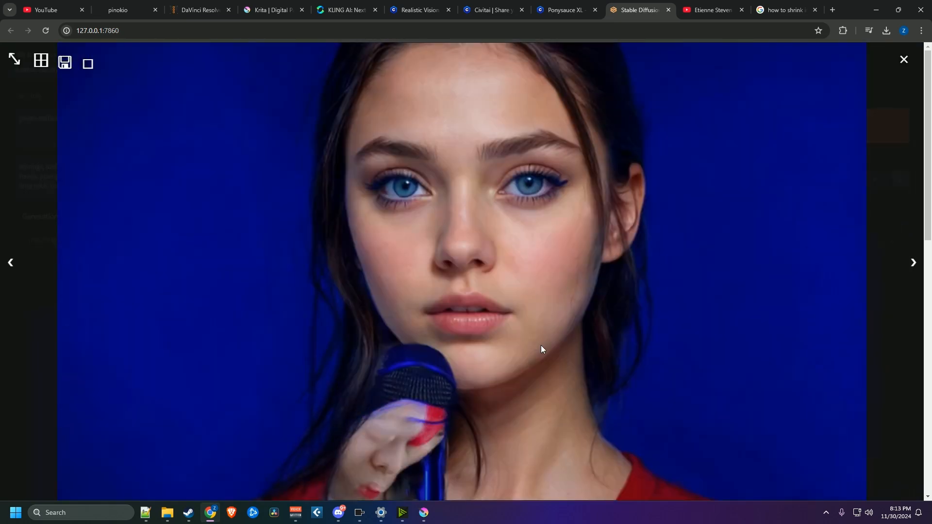
key(Left)
key(Left)
key(Left)
key(Left)
key(Left)
key(Left)
click(630, 333)
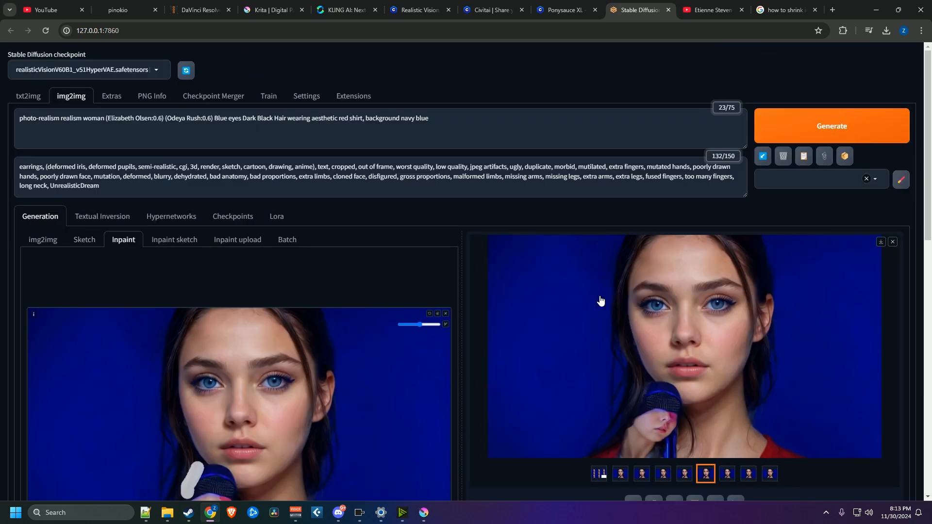
drag(459, 120, 0, 112)
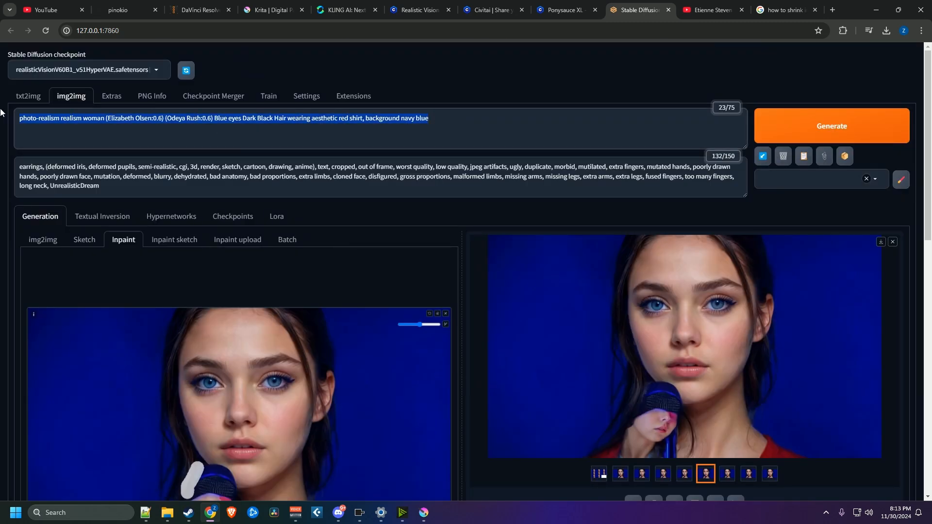
click(28, 96)
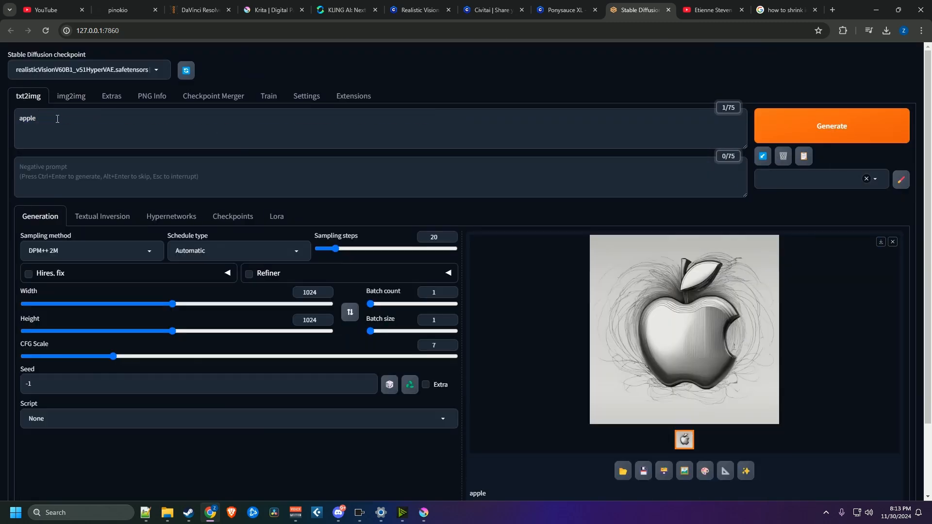
click(67, 122)
click(71, 95)
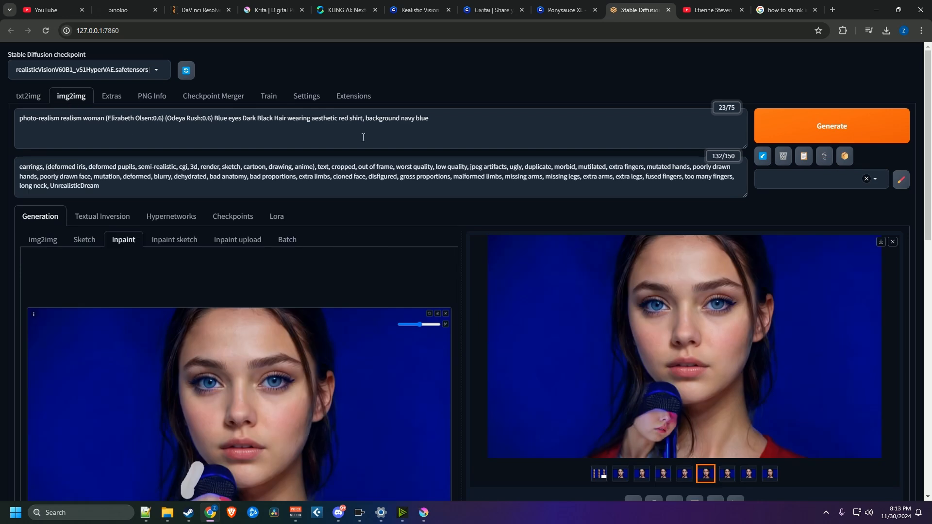
Change the img2img prompt to "photo-realism realism woman hand on mic"
drag(455, 125, 311, 131)
drag(429, 129, 104, 131)
key(BackSpace)
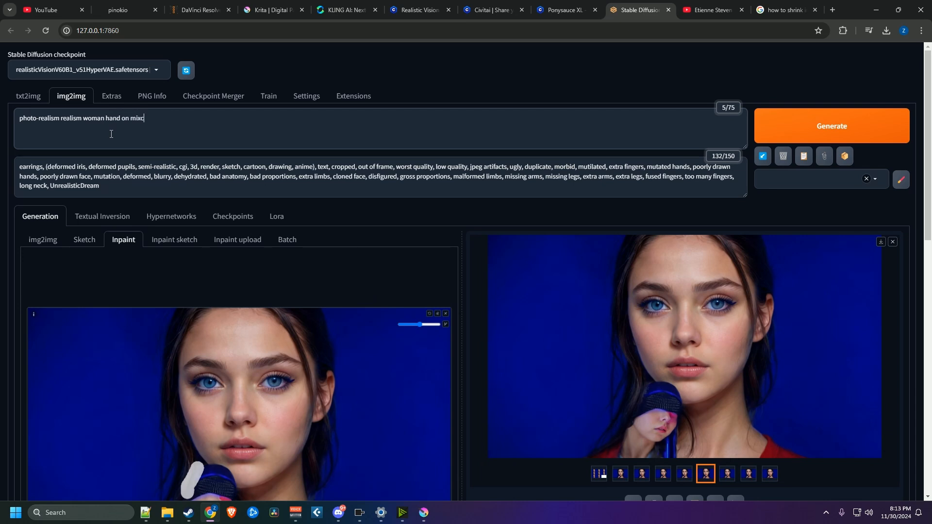
Clear the existing mask, cover the hand on the microphone with a larger brush, and generate variations using the hand prompt
scroll(197, 245, down, 4)
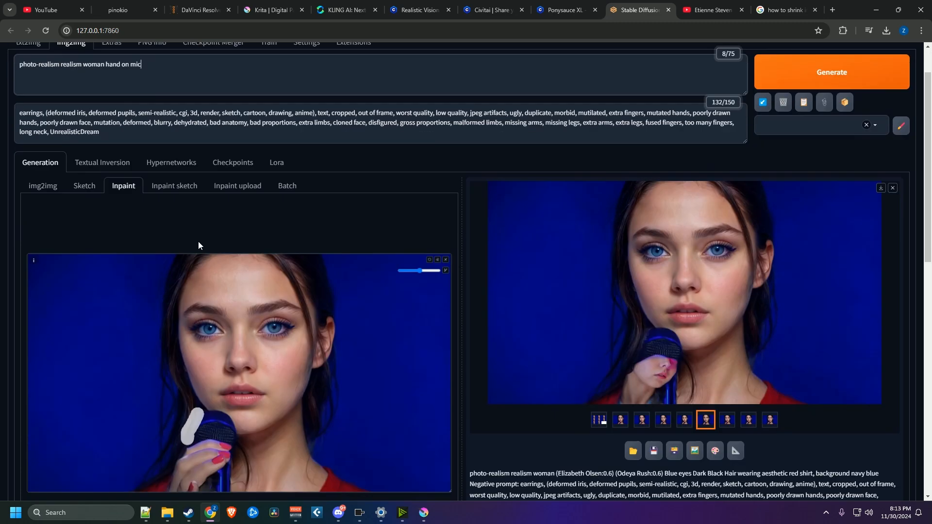
click(445, 120)
drag(419, 130, 437, 130)
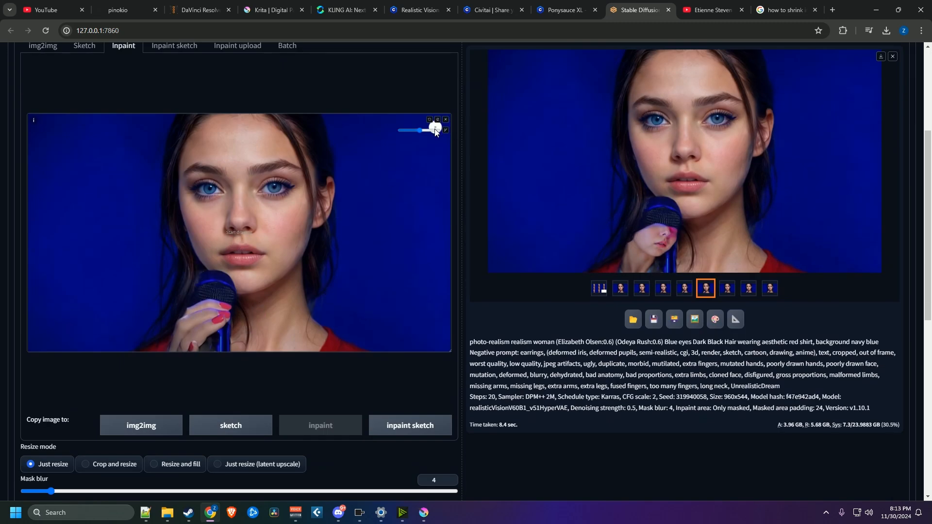
mouse_move(194, 315)
mouse_down()
mouse_move(222, 314)
mouse_move(209, 310)
mouse_move(179, 330)
mouse_move(190, 317)
mouse_move(182, 346)
mouse_move(200, 329)
mouse_move(191, 346)
mouse_up()
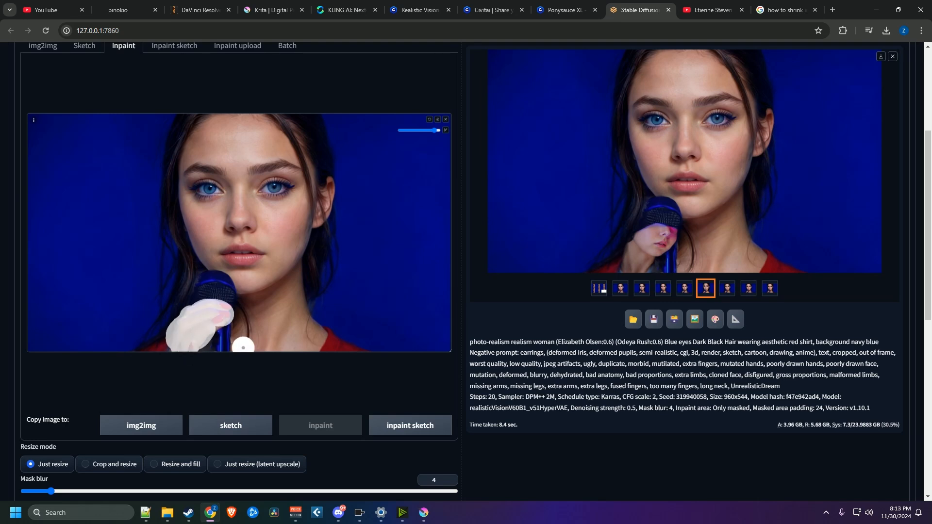
scroll(476, 219, up, 4)
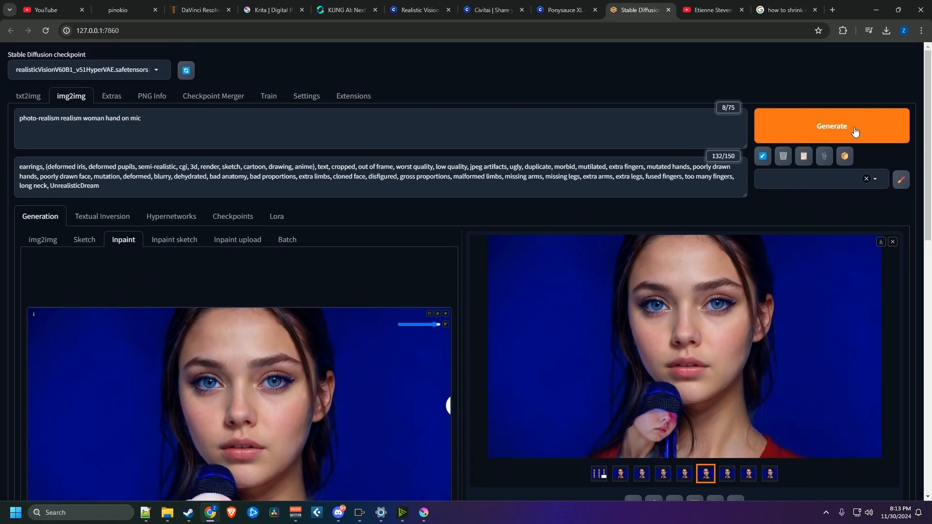
click(854, 131)
scroll(510, 315, down, 8)
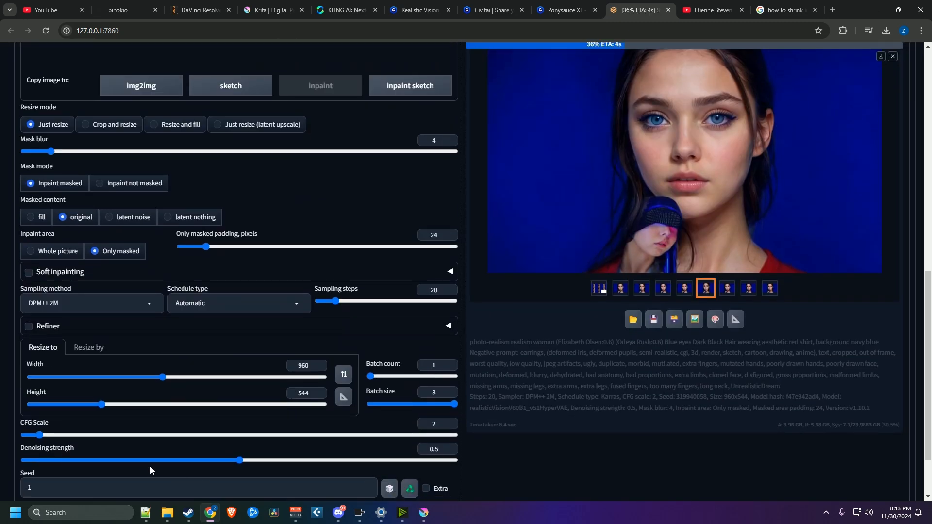
Generate another batch of variations for the masked hand on the microphone and inspect them at full size
scroll(655, 204, up, 3)
scroll(658, 204, up, 3)
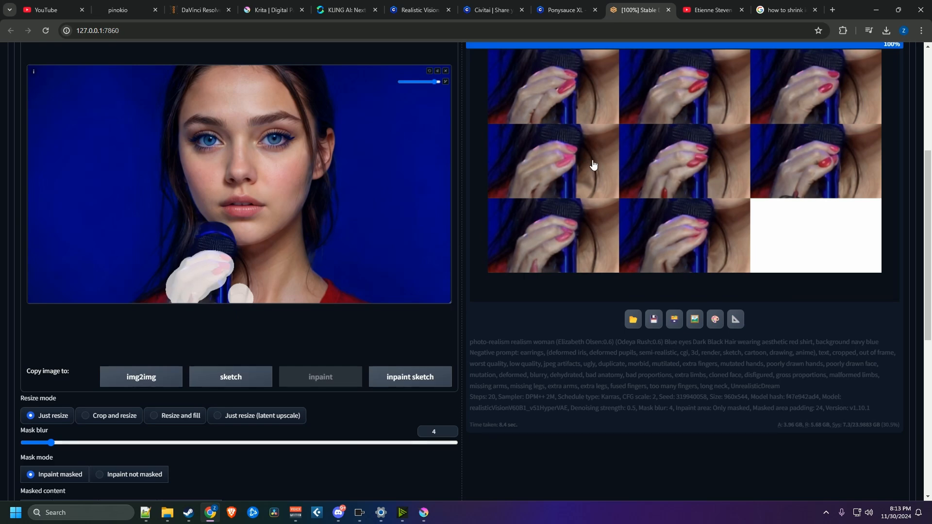
scroll(593, 165, up, 5)
click(800, 140)
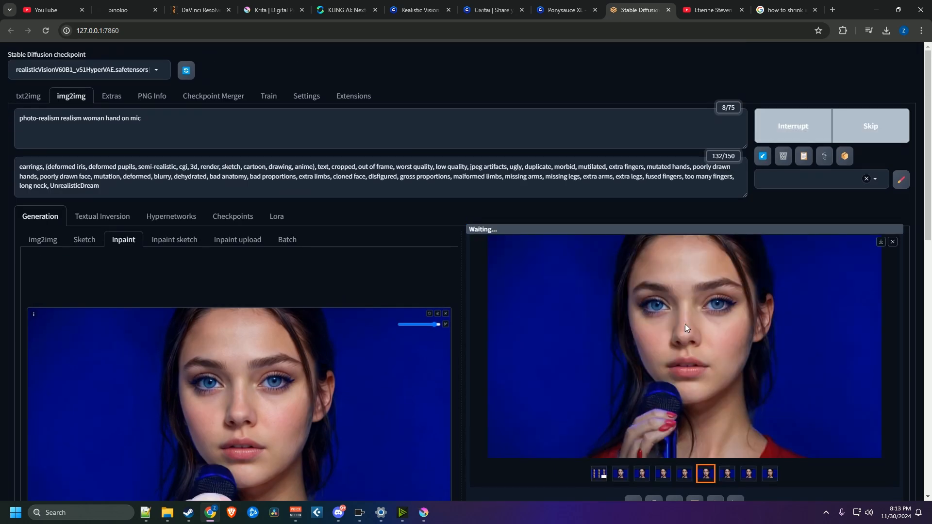
click(685, 325)
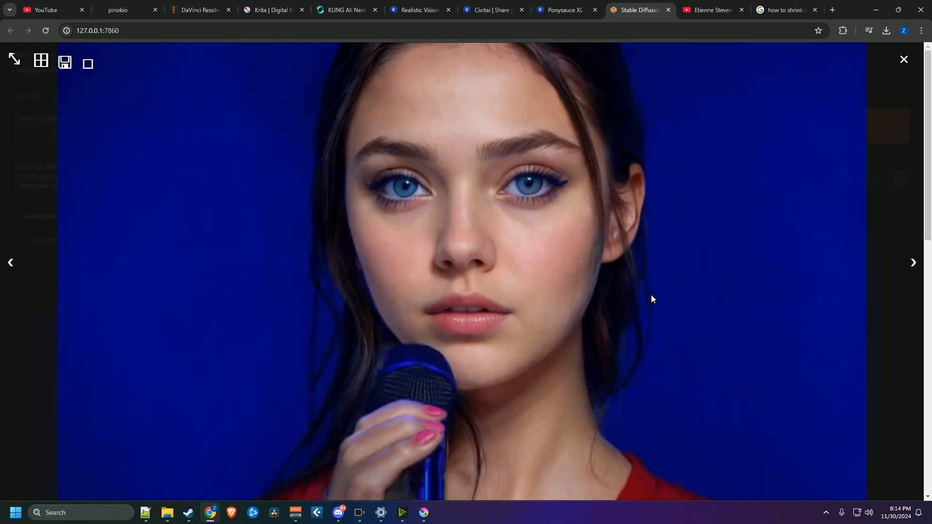
click(651, 294)
scroll(500, 308, down, 12)
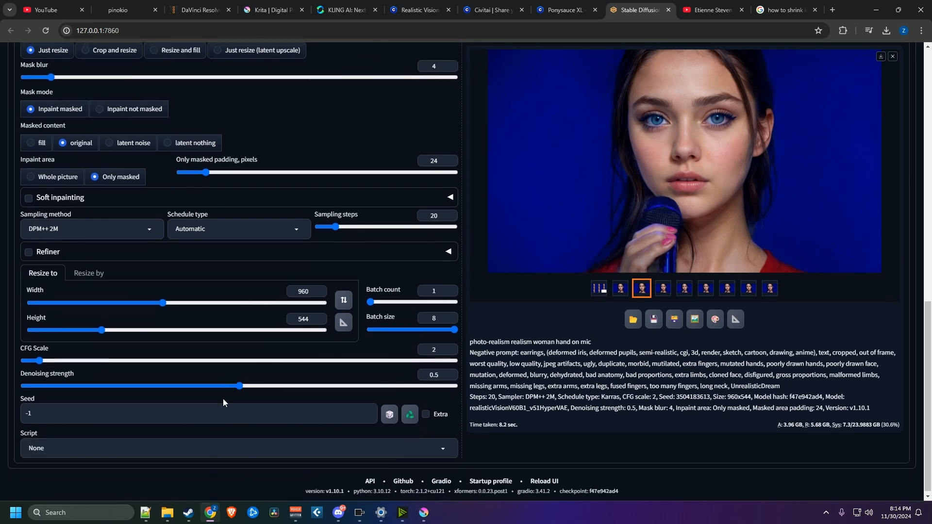
Regenerate the masked hand at a denoising strength of 0.35 and inspect the results at full size
drag(183, 382, 175, 382)
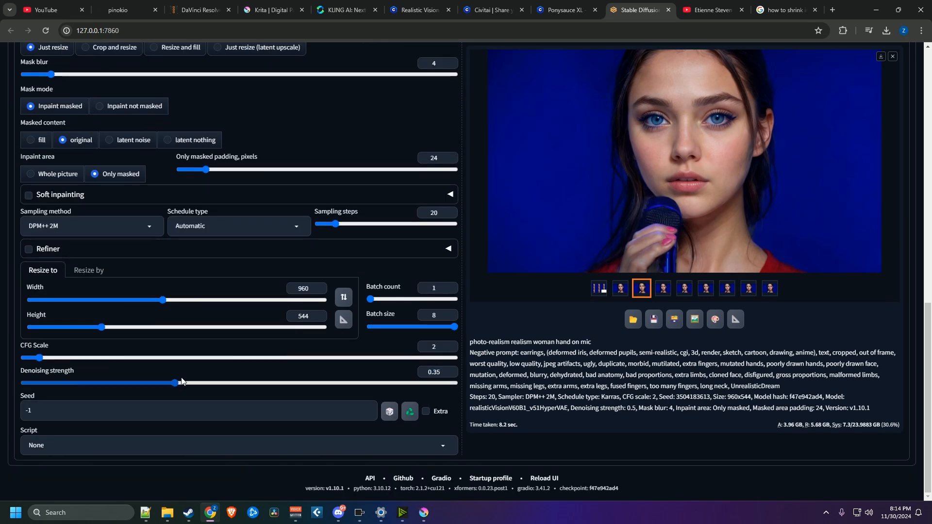
scroll(203, 315, up, 12)
key(ctrl+Return)
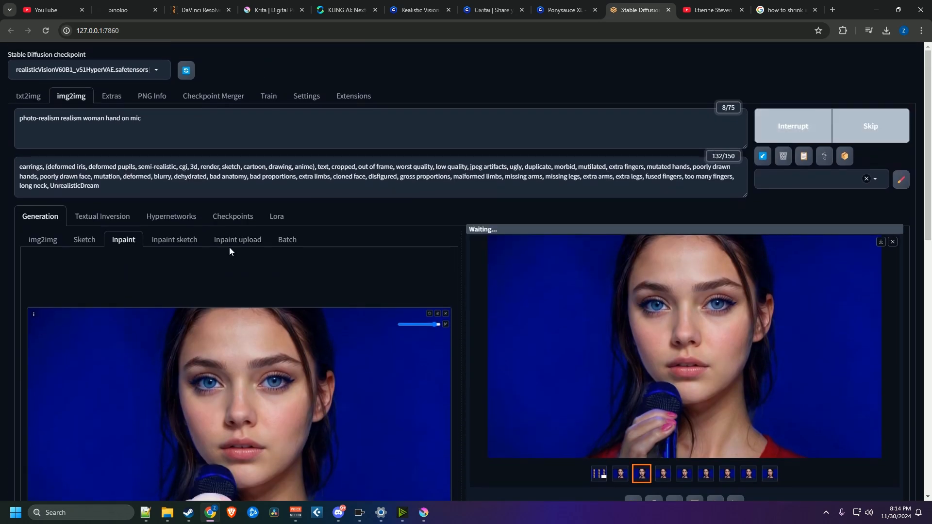
click(678, 338)
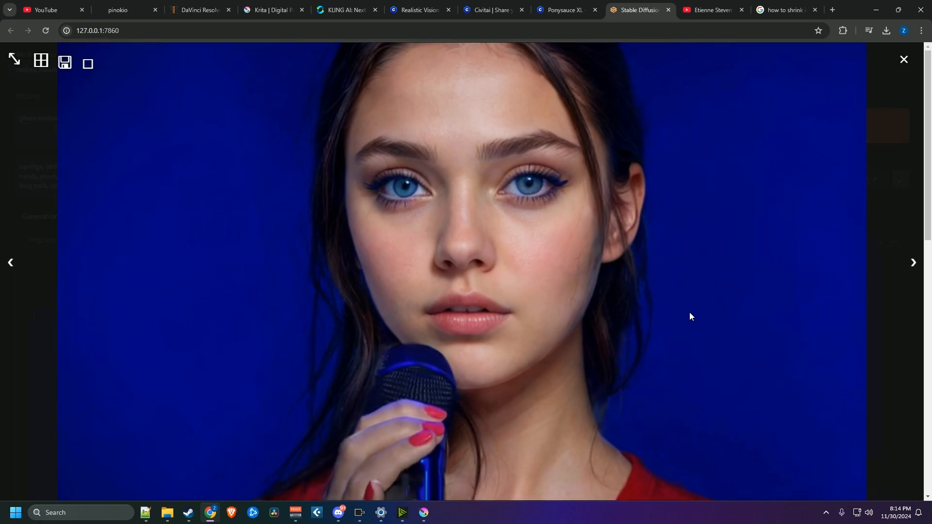
click(502, 418)
Use the chosen red-nailed hand variation as the inpaint source without its mask, and check it at full size
scroll(442, 343, down, 4)
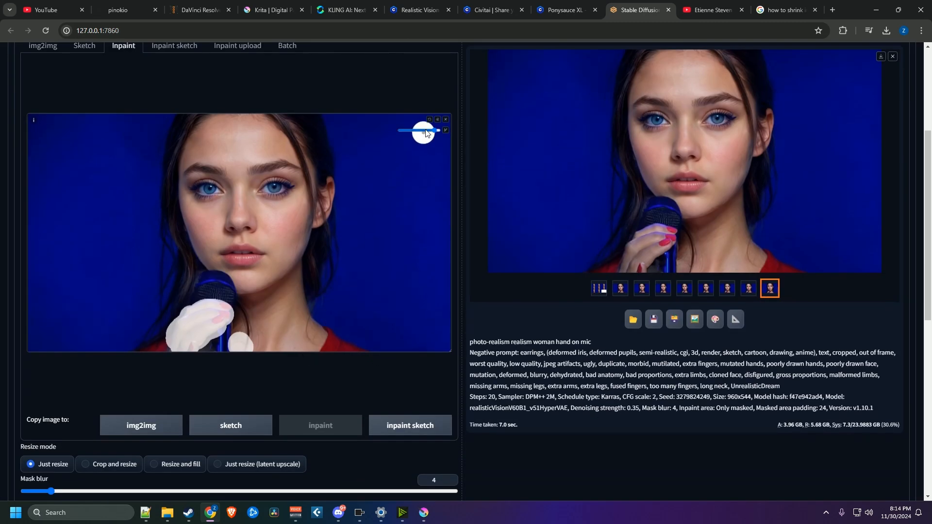
click(437, 119)
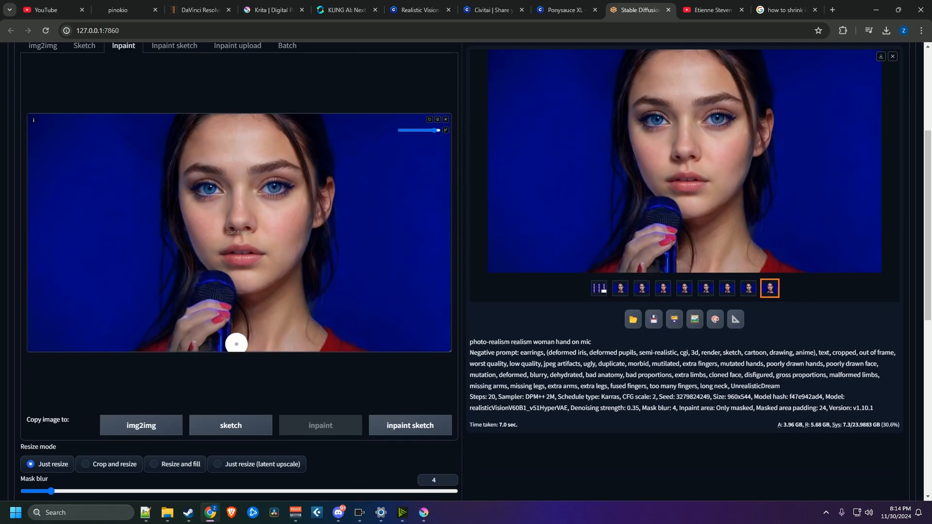
click(689, 207)
click(691, 208)
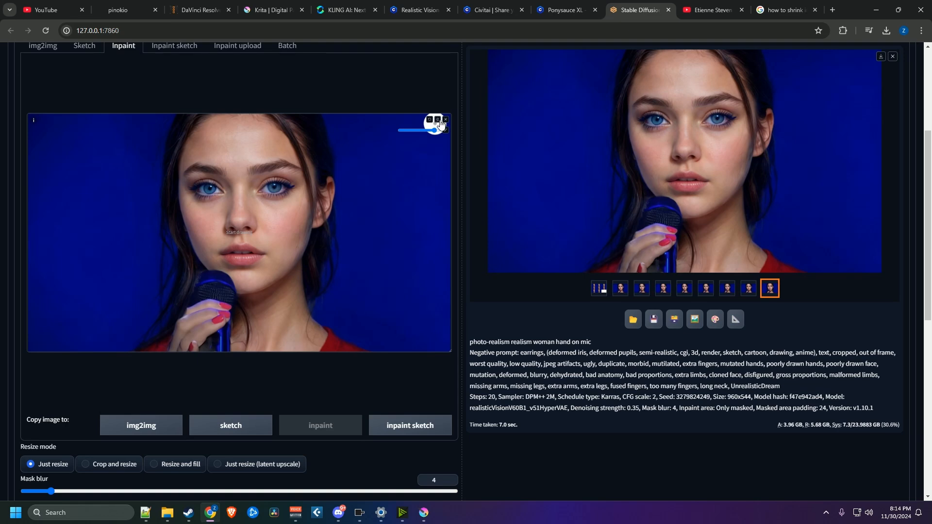
click(666, 175)
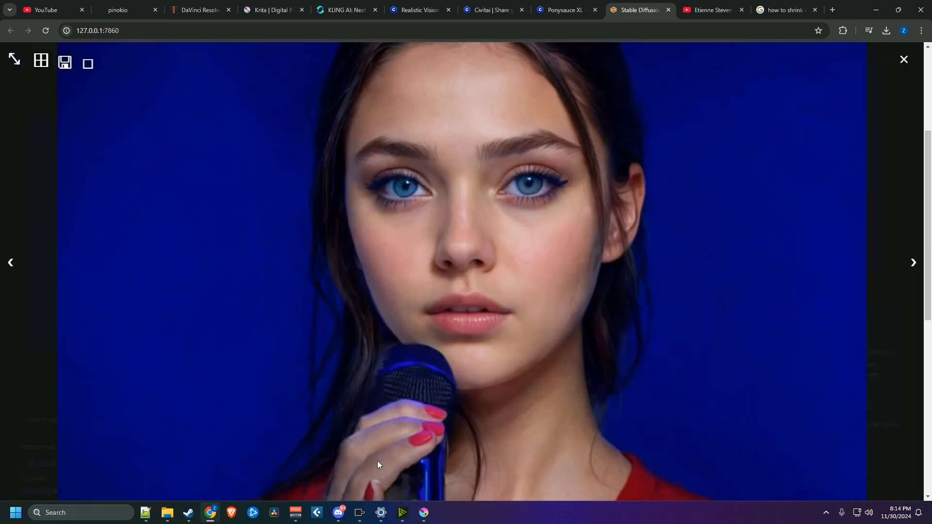
click(397, 475)
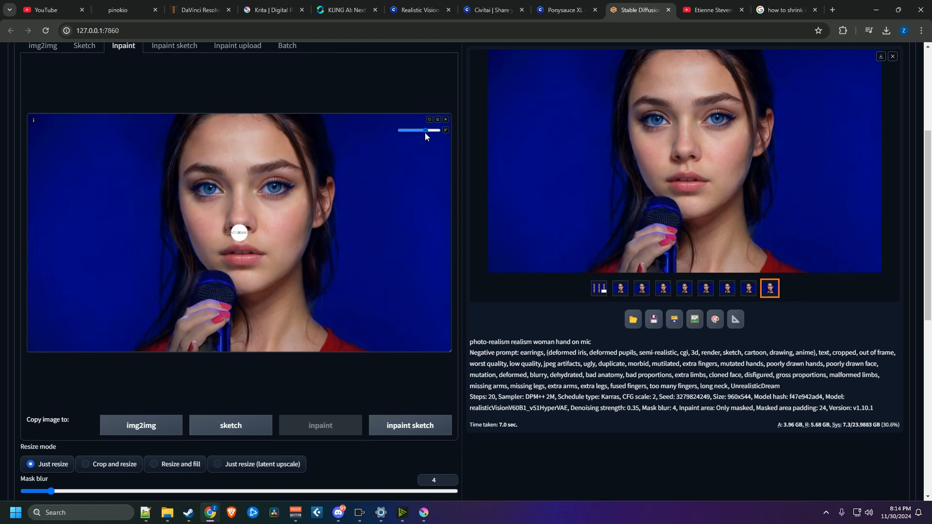
Set the denoising strength to 0.5, mask the hair beside the microphone head with a smaller brush, and generate variations
scroll(340, 242, down, 9)
click(237, 383)
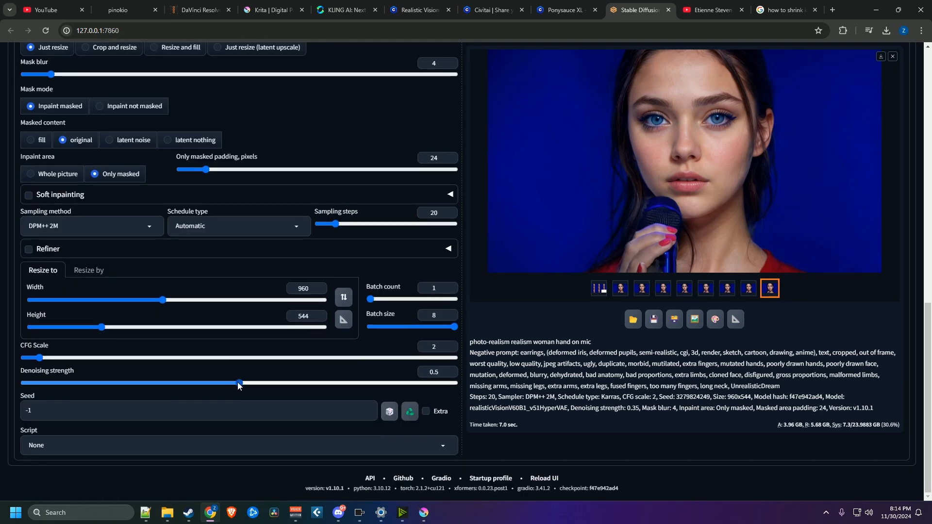
scroll(237, 315, up, 10)
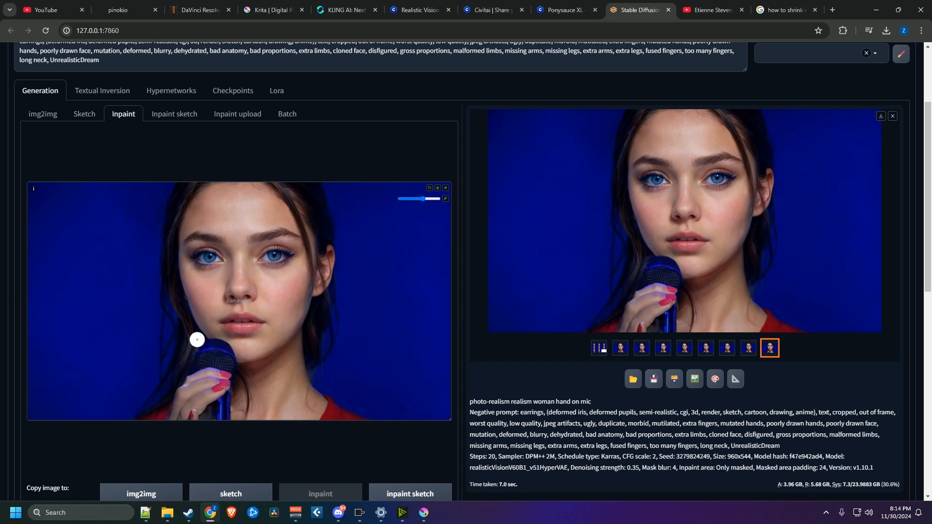
drag(197, 340, 184, 367)
scroll(588, 250, up, 3)
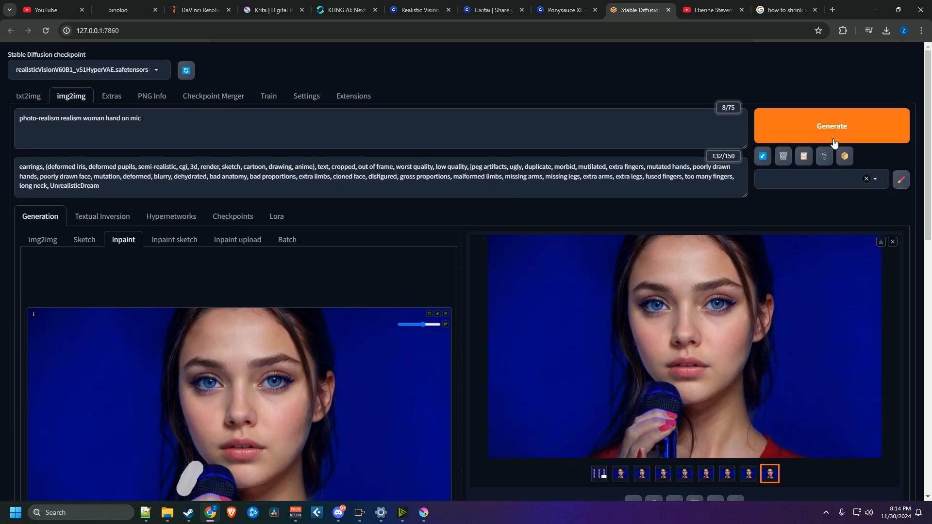
click(833, 140)
Browse the variations of the hair beside the microphone at full size
click(626, 324)
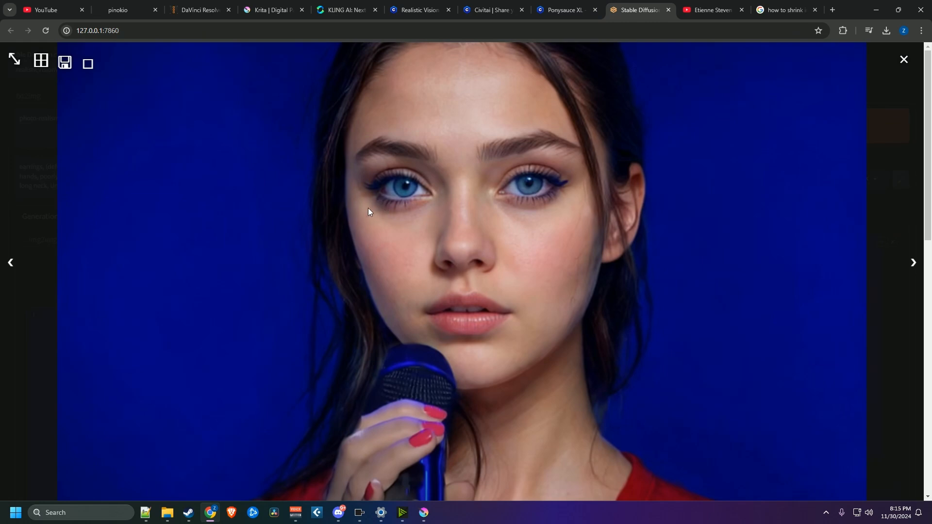
click(505, 226)
click(707, 310)
key(Right)
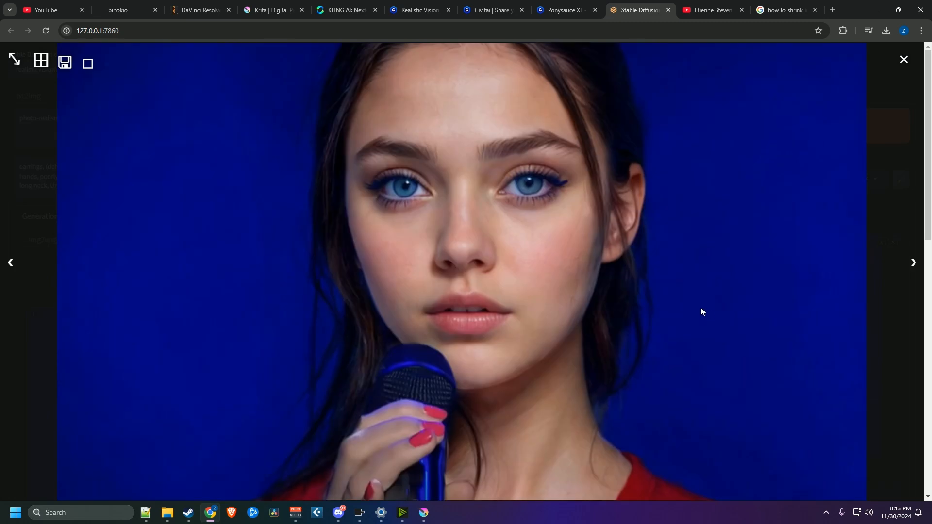
click(700, 307)
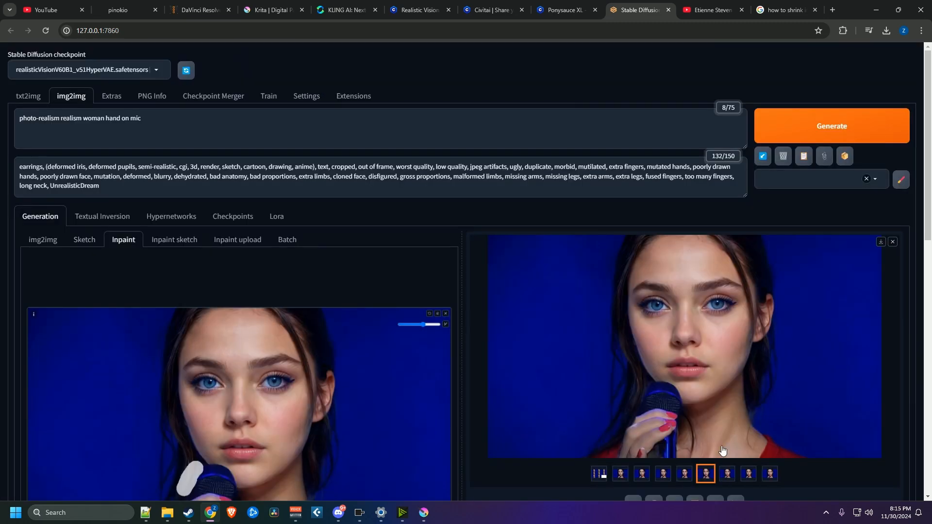
Replace the hair mask with a larger-brush mask over both eyes and generate variations
scroll(718, 459, down, 1)
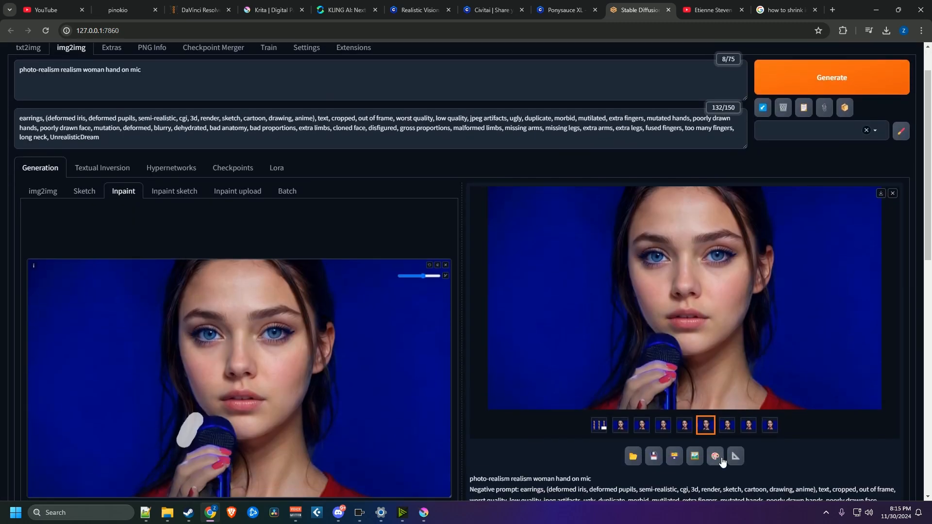
click(429, 265)
drag(423, 276, 437, 275)
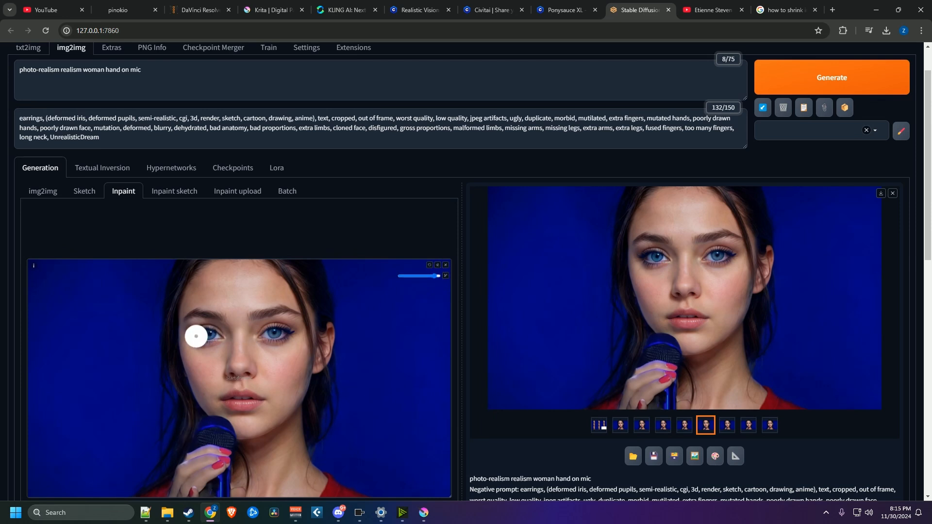
mouse_move(194, 333)
mouse_down()
mouse_move(200, 335)
mouse_move(289, 335)
mouse_move(259, 342)
mouse_up()
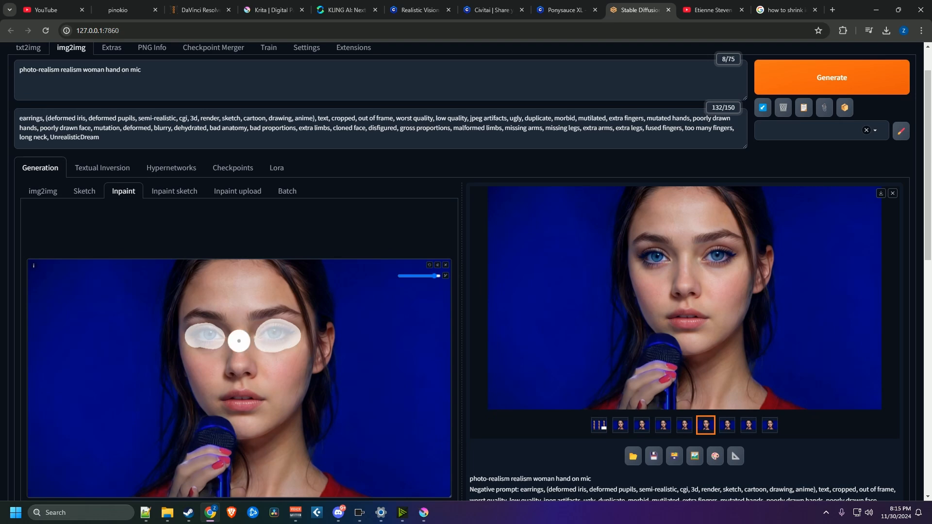
click(796, 80)
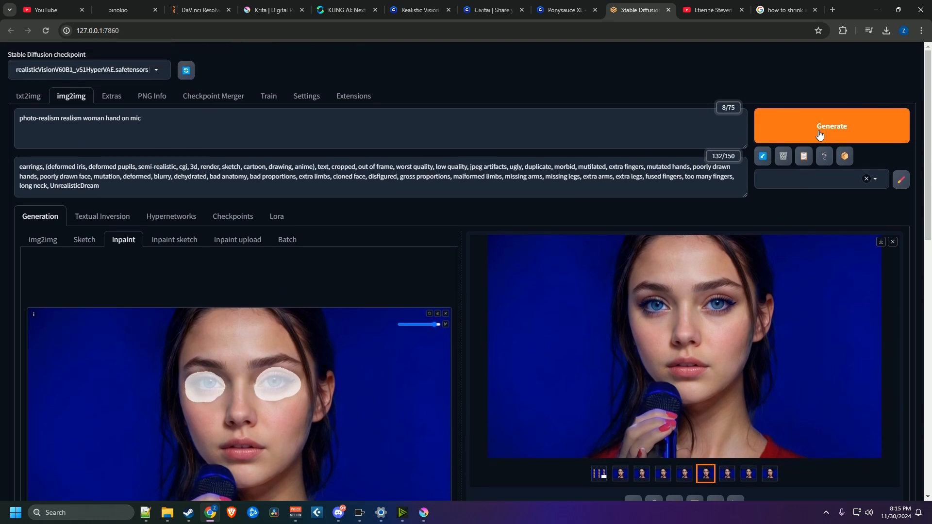
Clear the eye mask and paint a new mask along the hair strand and cheek edge on the ear side
click(766, 260)
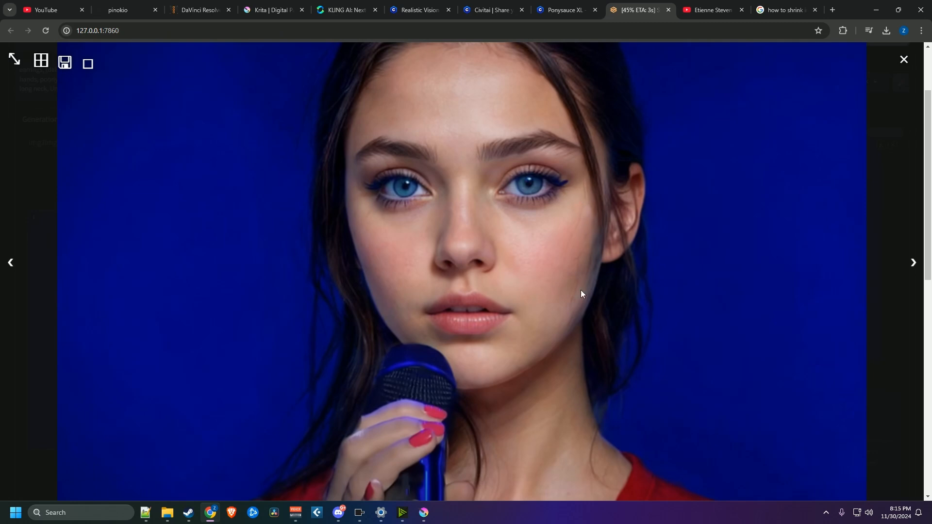
click(468, 332)
click(437, 215)
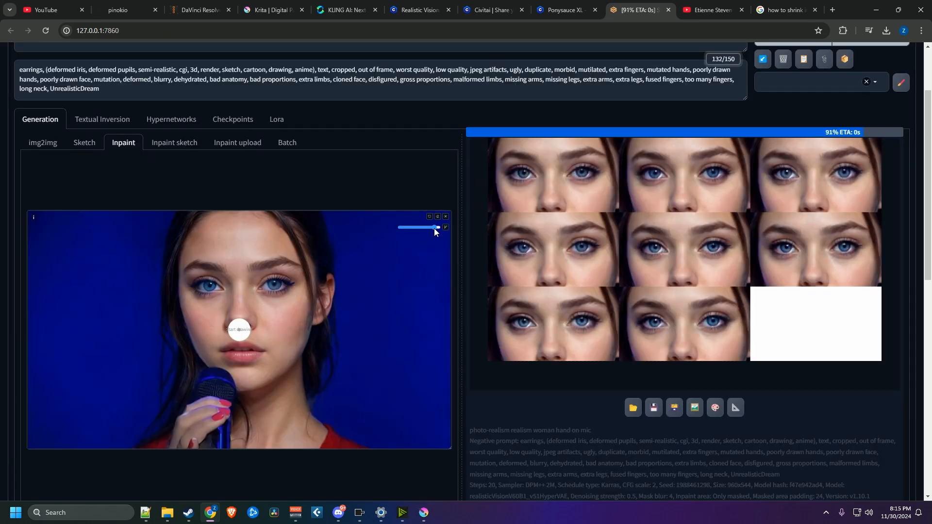
mouse_move(288, 353)
mouse_down()
mouse_move(312, 294)
mouse_move(309, 309)
mouse_move(304, 252)
mouse_move(315, 308)
mouse_up()
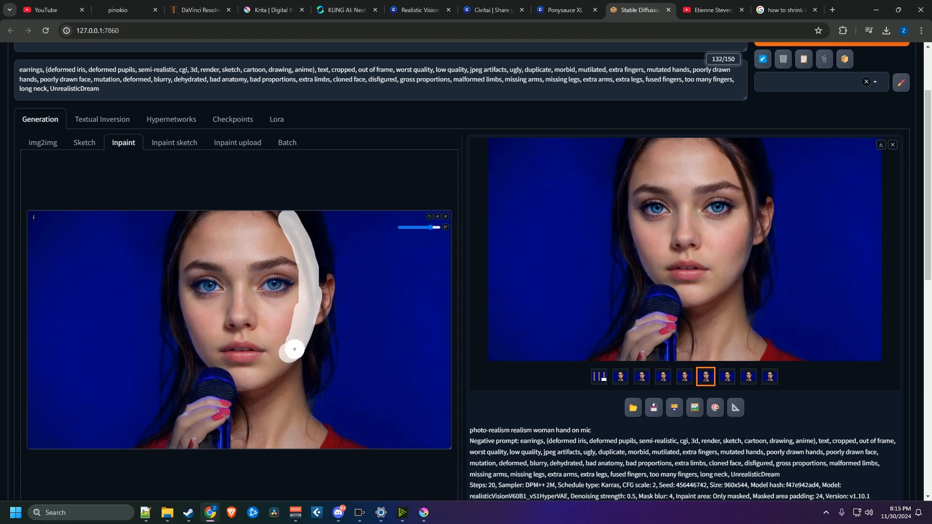
Use the preferred eye variation as the inpaint source and generate variations of the masked hair strand and cheek edge
click(614, 243)
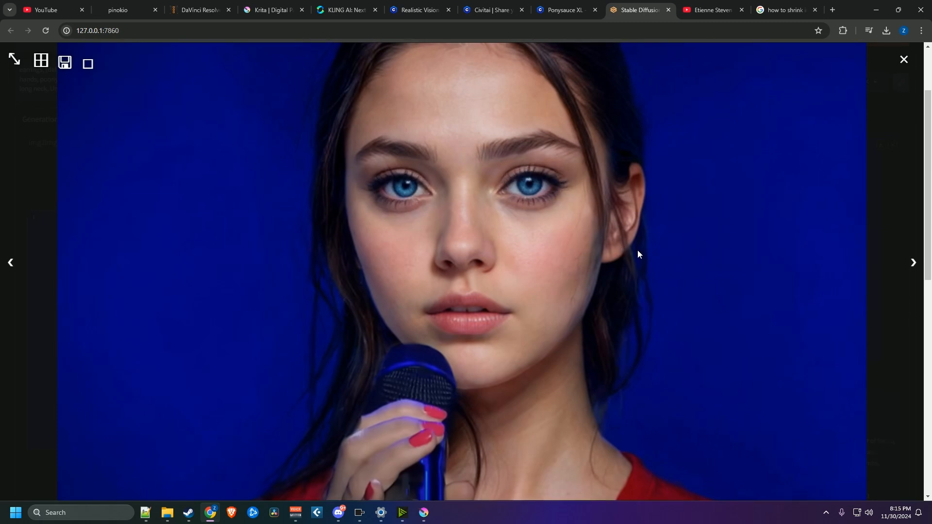
click(665, 251)
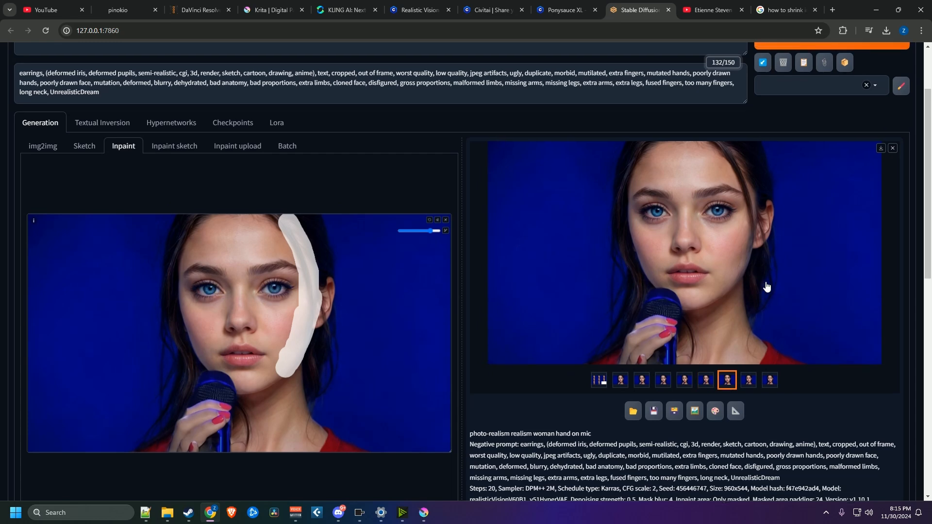
scroll(765, 286, up, 2)
click(857, 129)
click(538, 262)
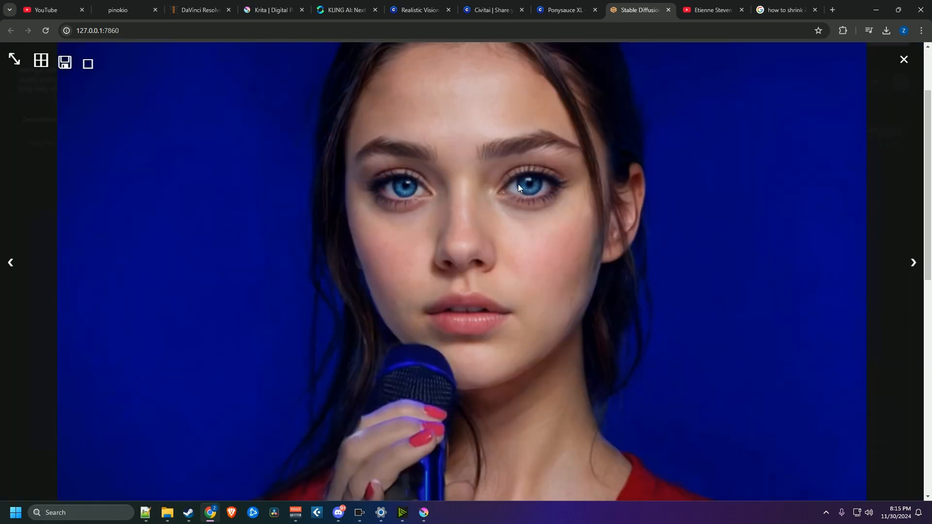
click(599, 228)
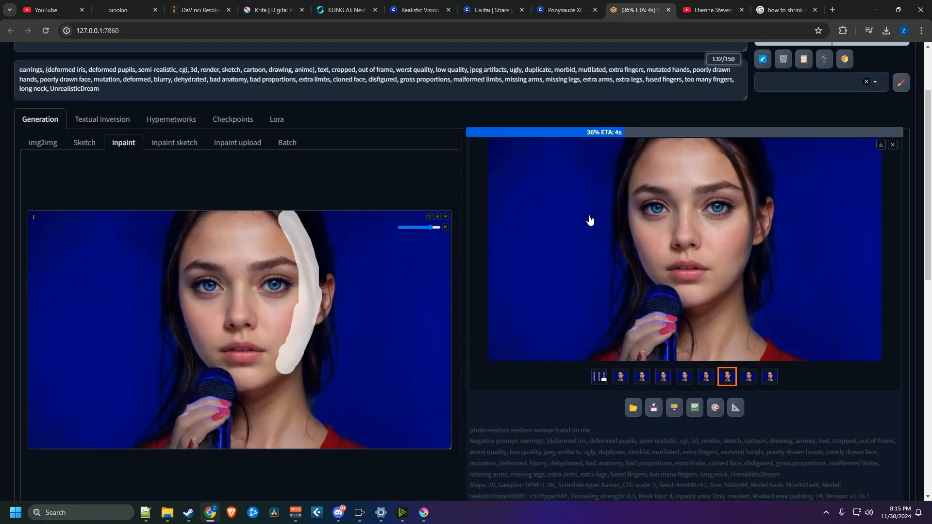
Browse the variations of the hair strand and cheek edge at full size to compare them
click(655, 188)
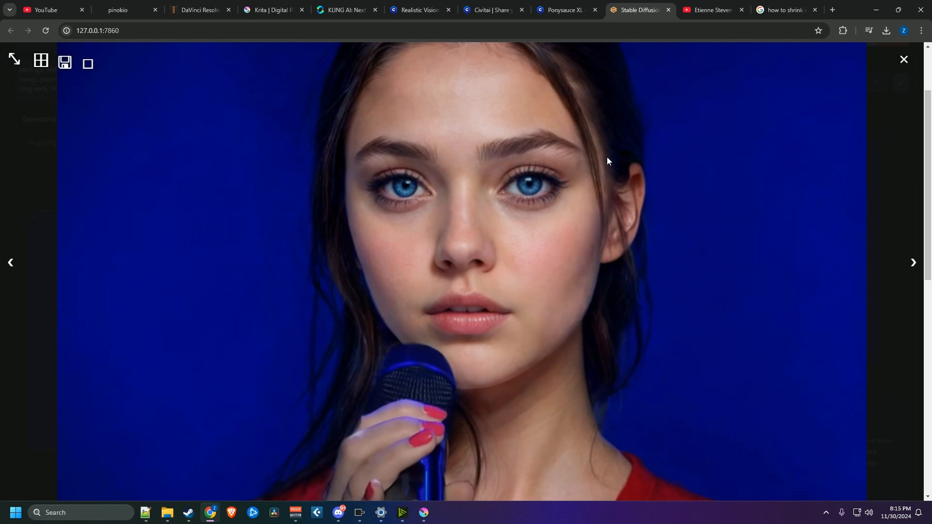
key(Right)
key(Right)
key(Right)
key(Right)
key(Right)
key(Right)
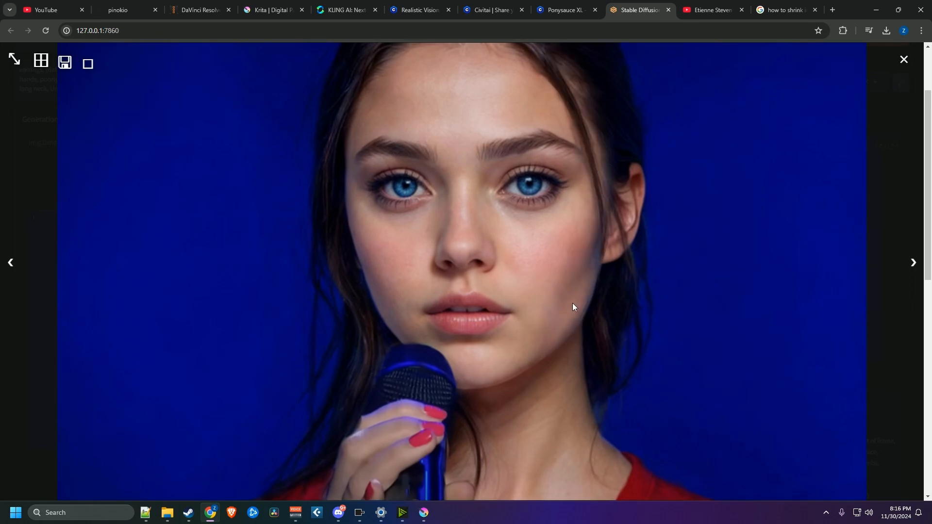
click(567, 91)
click(503, 211)
Save the chosen portrait as a PNG image named "1b" in the Documents\psddd\New Video folder
right_click(503, 210)
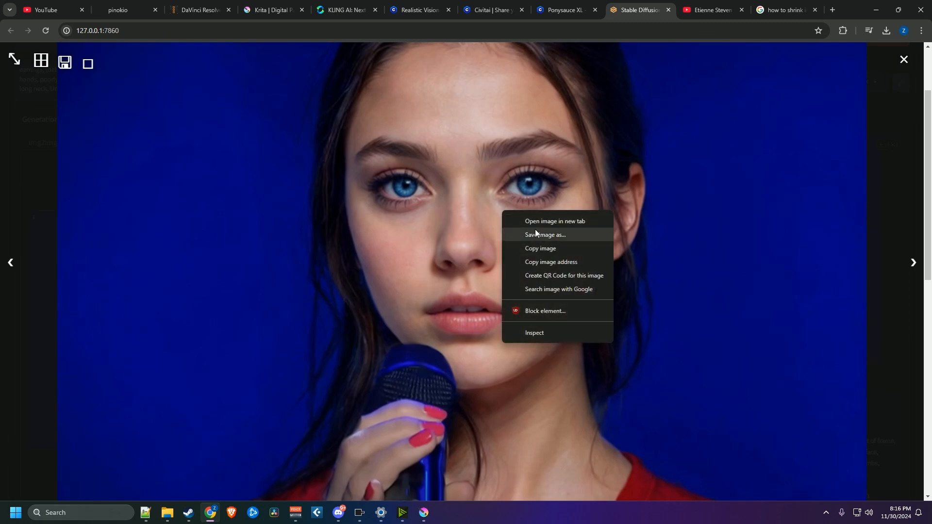
click(532, 231)
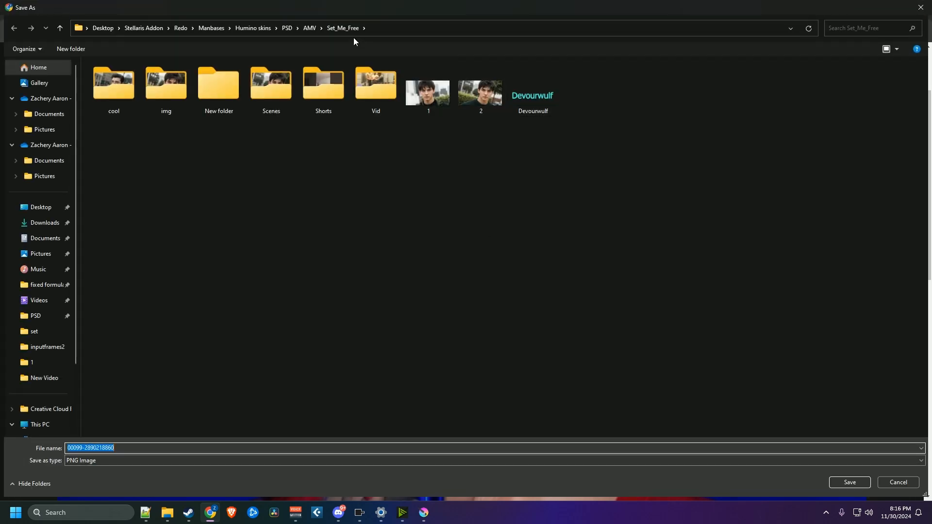
click(481, 32)
text(C:\Users\User\Documents\psddd\New Video)
key(Return)
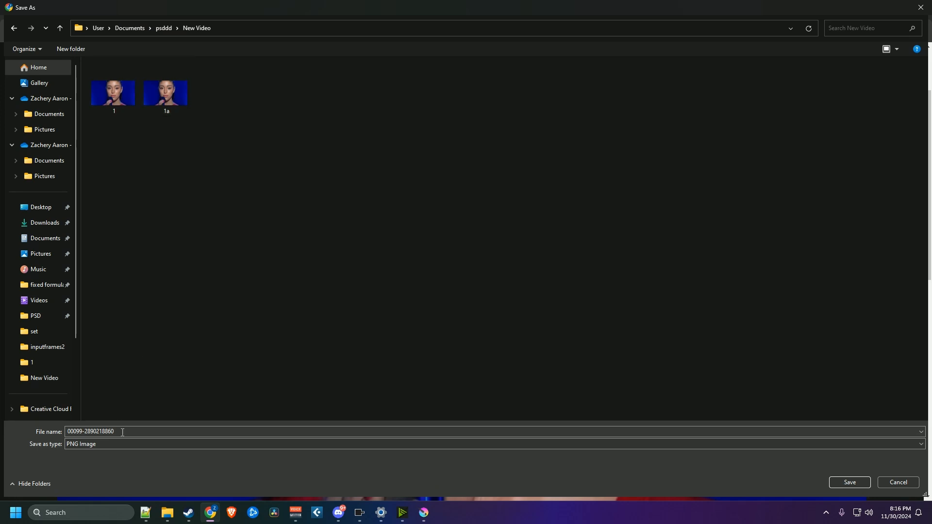
key(ctrl+a)
text(1b)
key(Return)
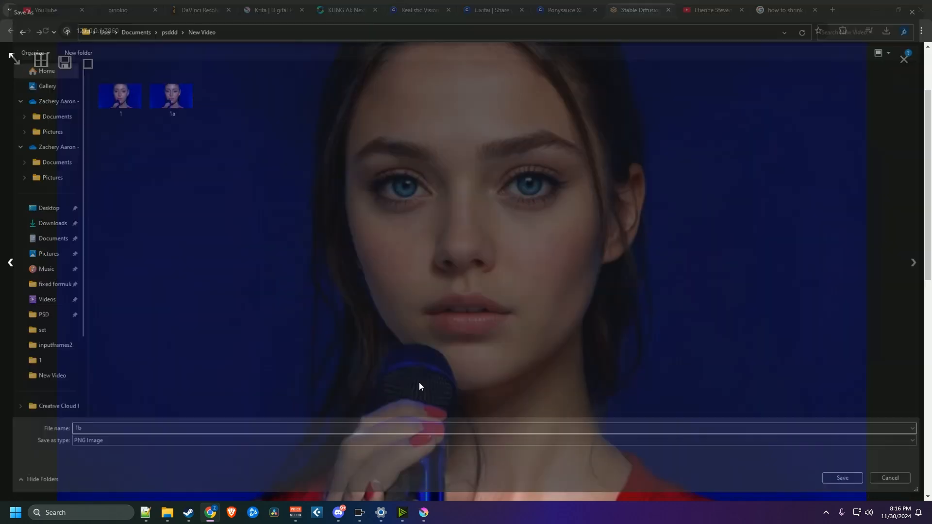
Clear the hair-strand inpaint mask and replace the source image in Extras with the finished portrait
click(622, 293)
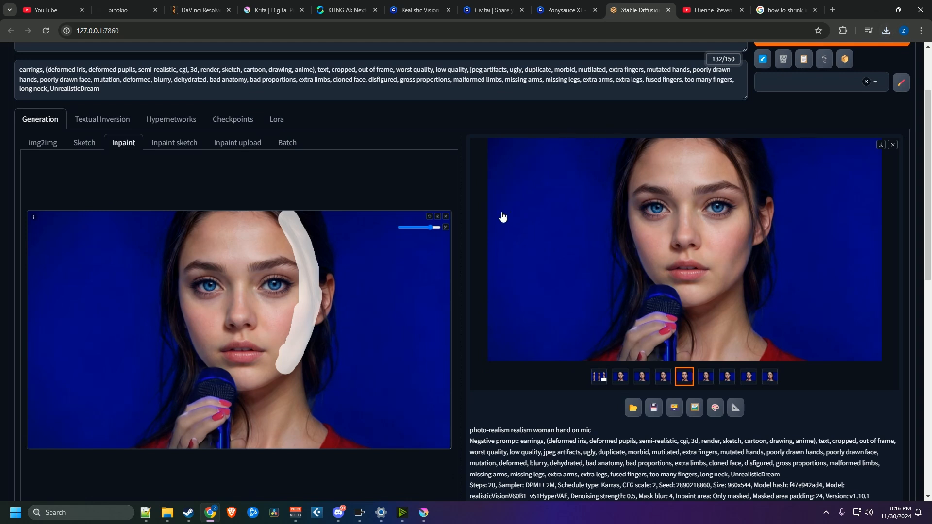
click(429, 216)
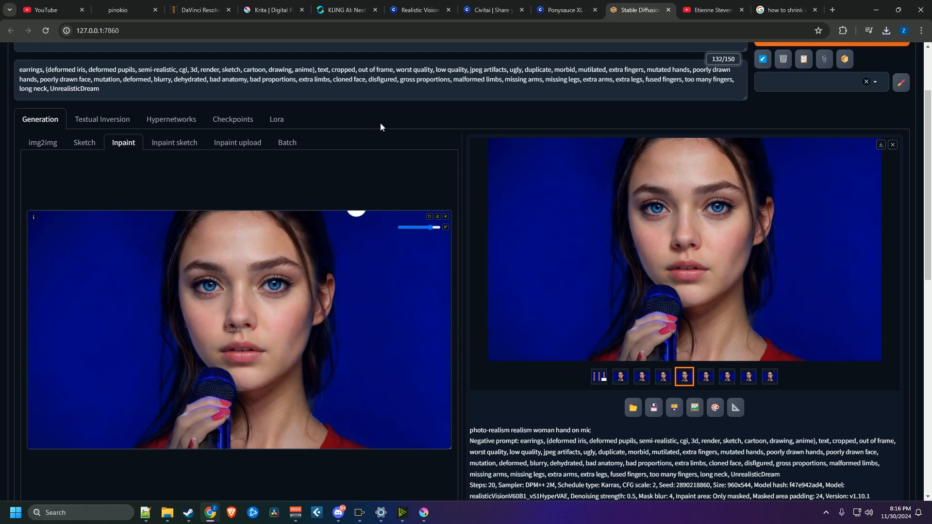
scroll(248, 151, up, 2)
click(112, 96)
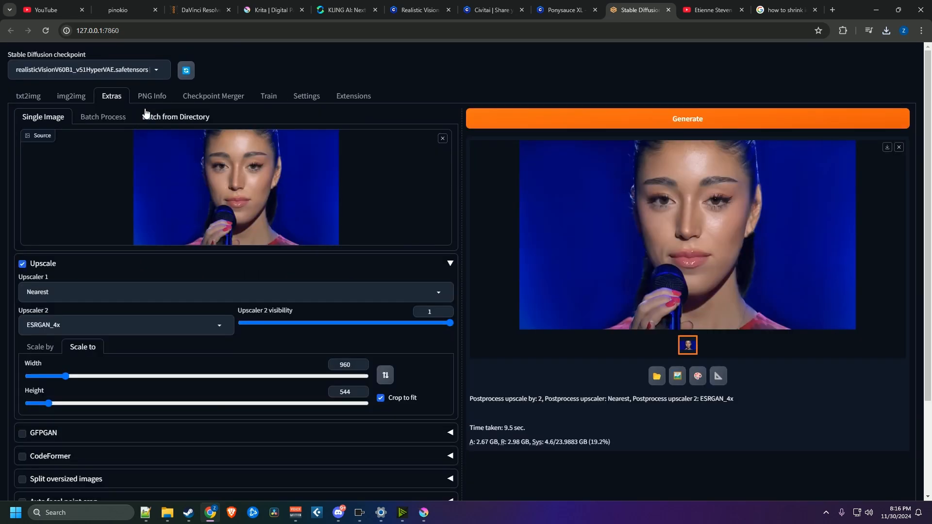
click(441, 139)
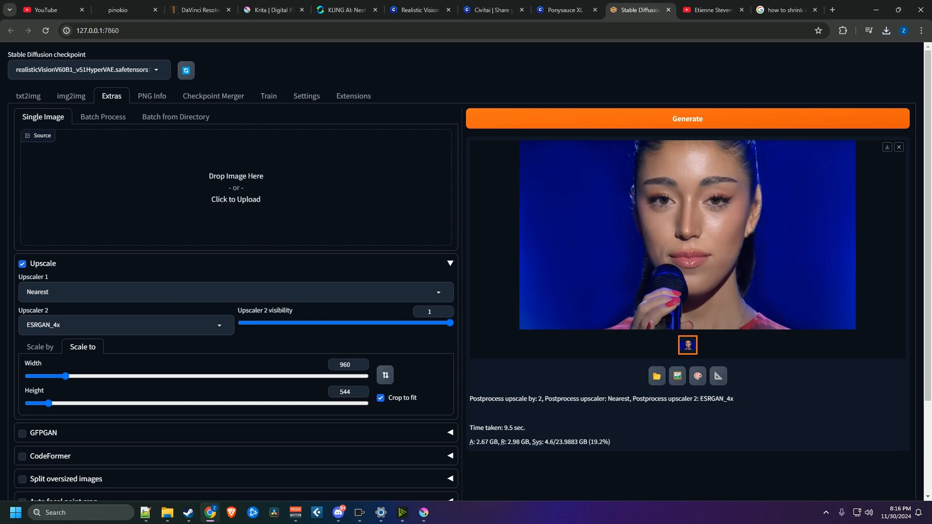
drag(863, 232, 277, 203)
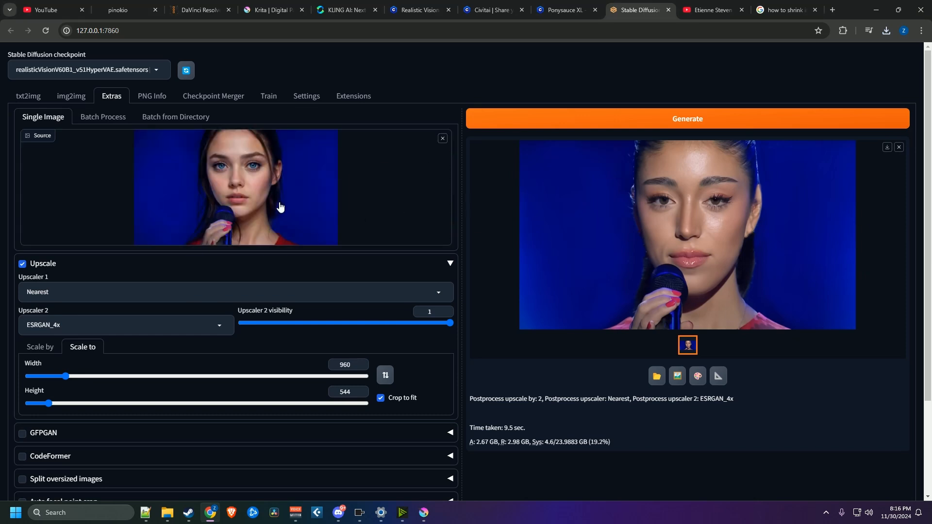
Set the upscale target size to 512 by 512 pixels
scroll(283, 202, down, 1)
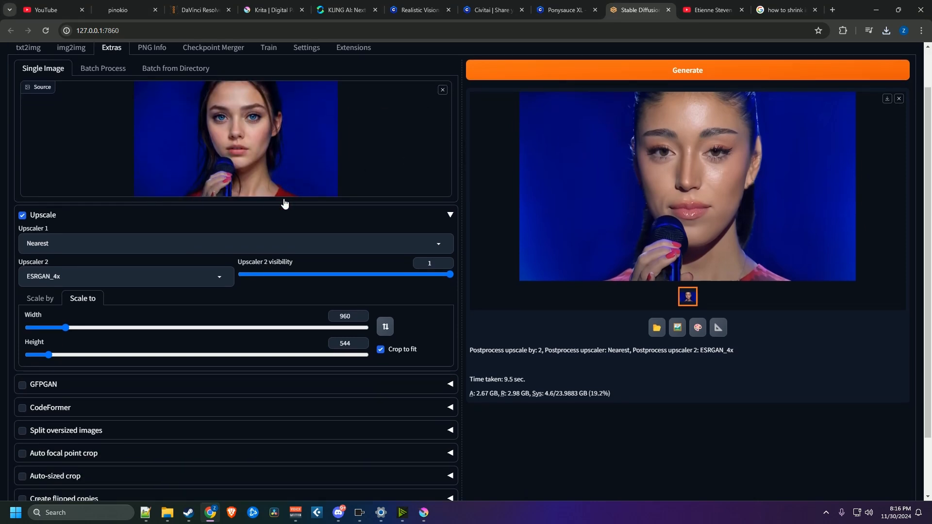
click(51, 303)
click(101, 301)
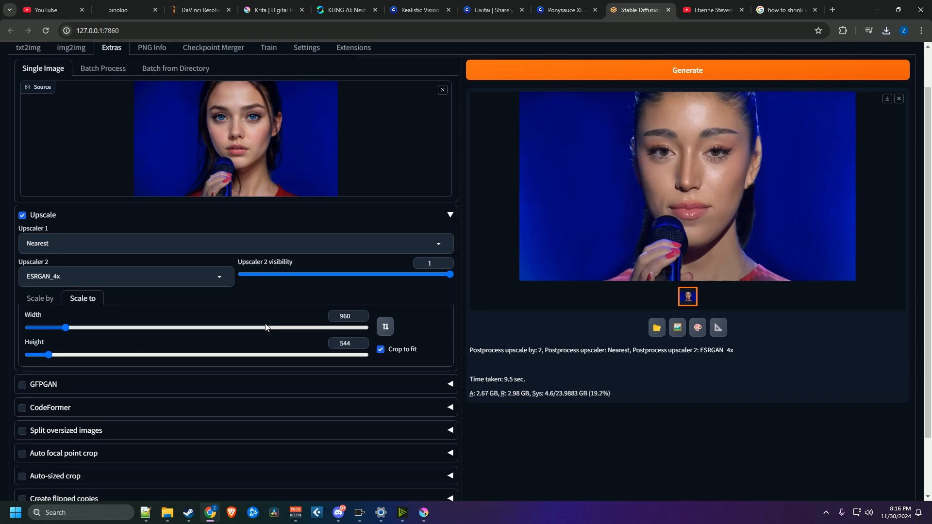
double_click(333, 318)
text(512)
key(Tab)
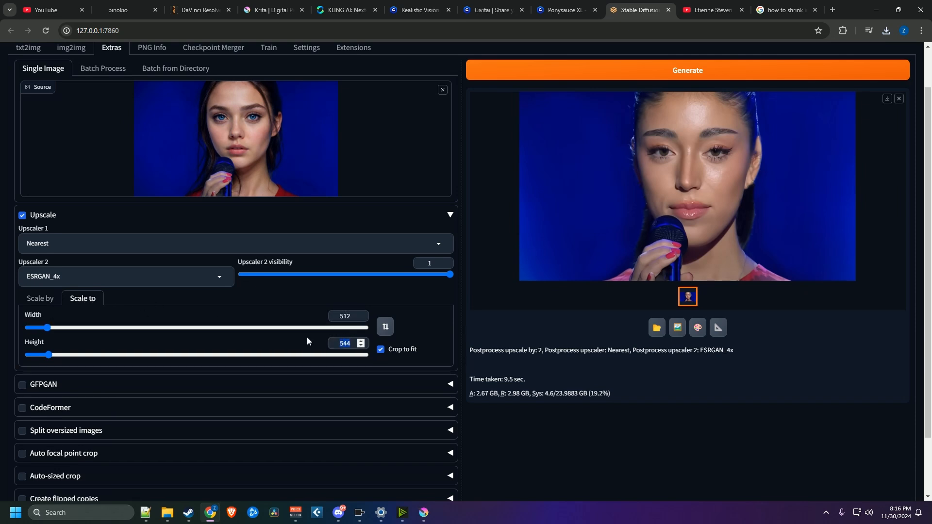
text(512)
Switch the upscale to scaling by a factor of 2 with Nearest and ESRGAN_4x as upscalers, and generate the enlarged portrait
click(51, 298)
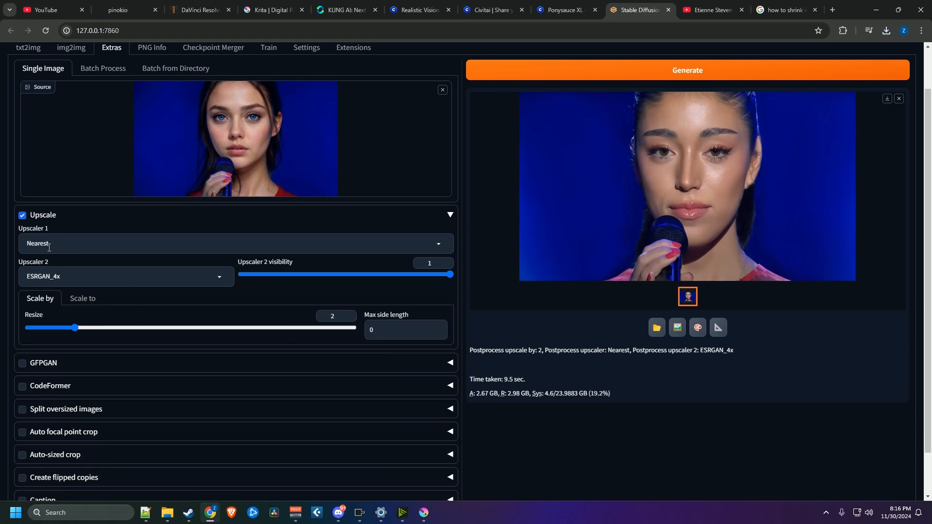
click(68, 247)
click(47, 278)
click(73, 276)
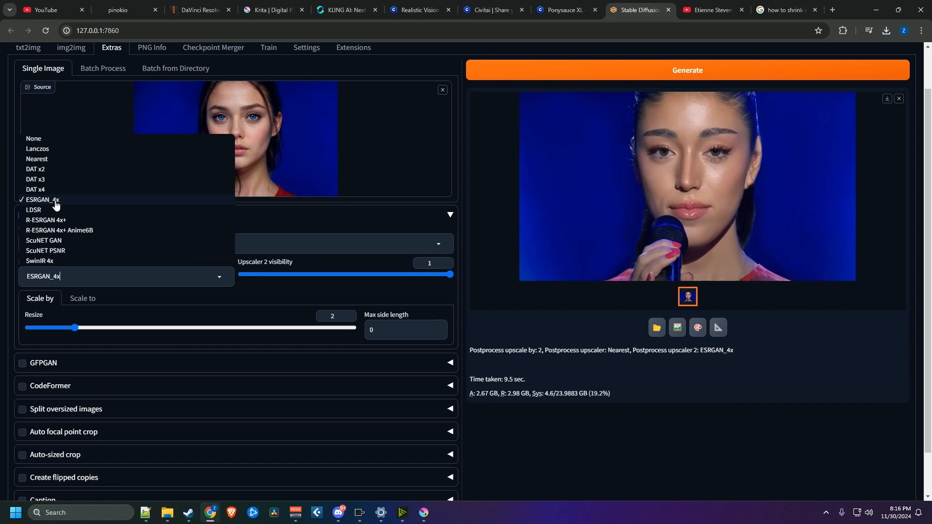
click(56, 203)
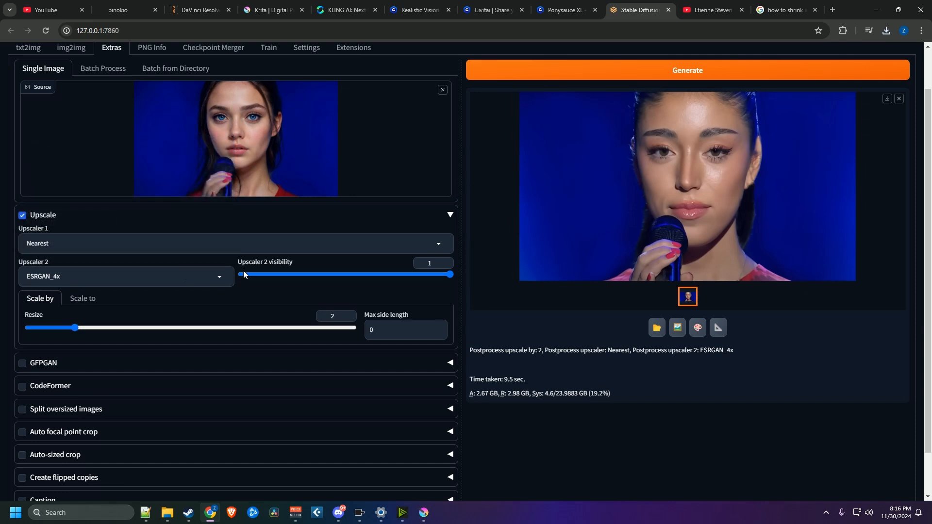
scroll(409, 279, up, 1)
click(740, 119)
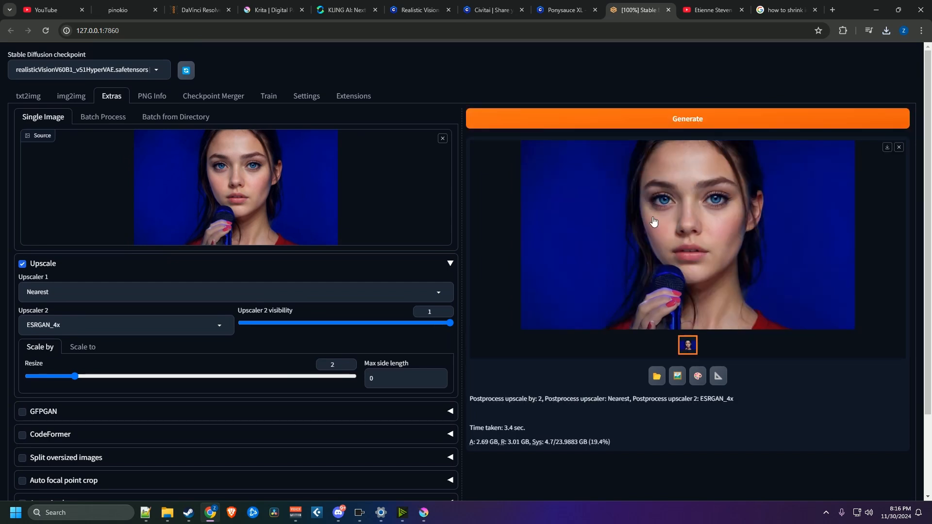
Open the upscaled portrait from the output folder and inspect the face, eyes and hair up close
click(657, 376)
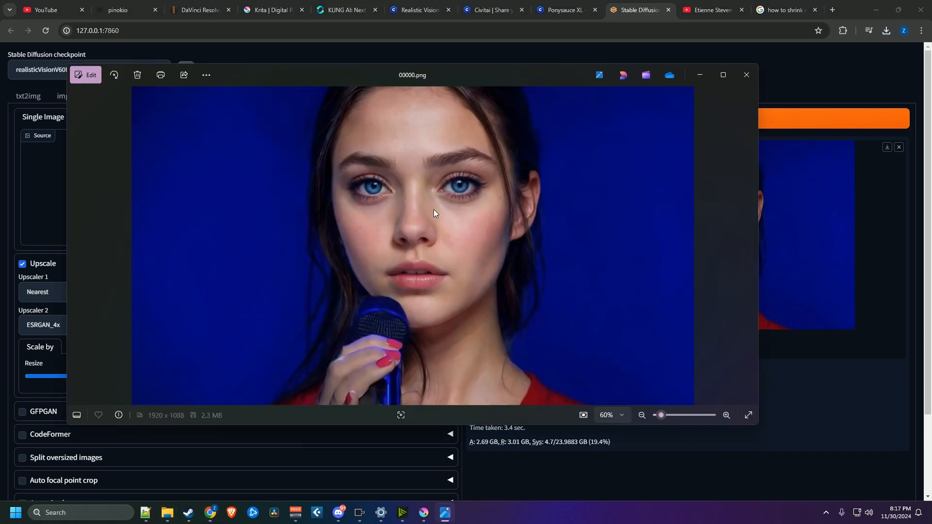
double_click(432, 260)
scroll(432, 261, up, 5)
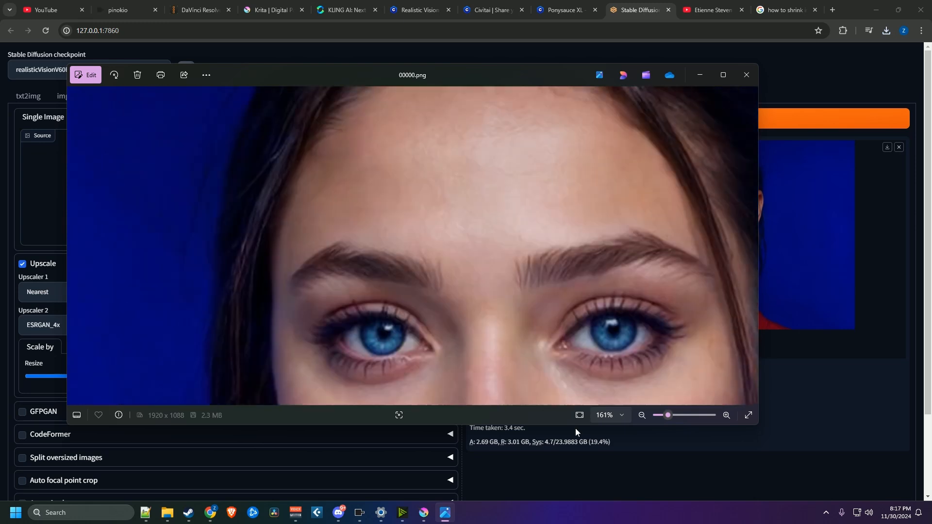
scroll(553, 364, down, 5)
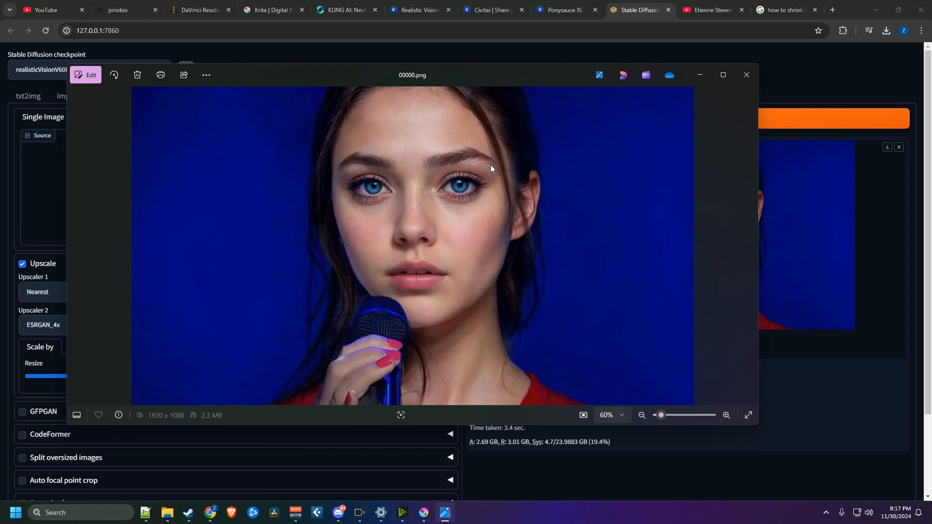
scroll(538, 225, up, 4)
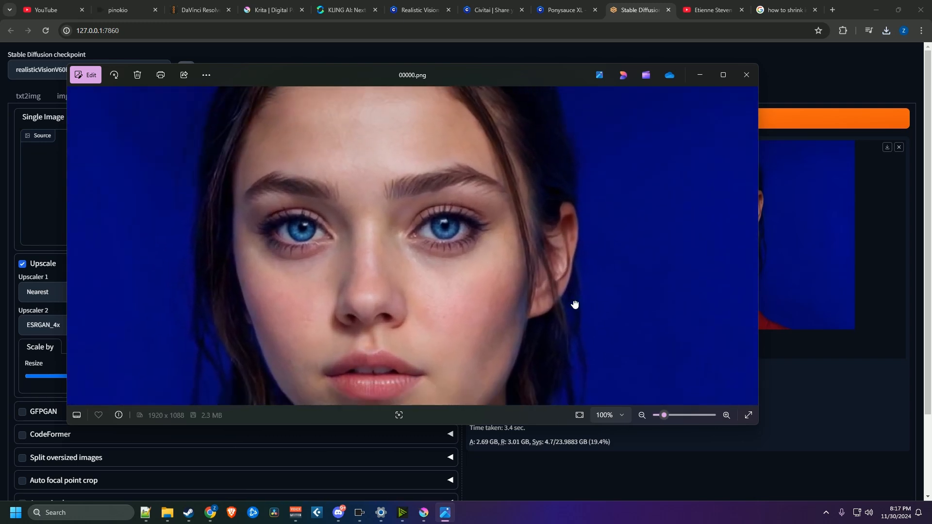
scroll(576, 297, down, 4)
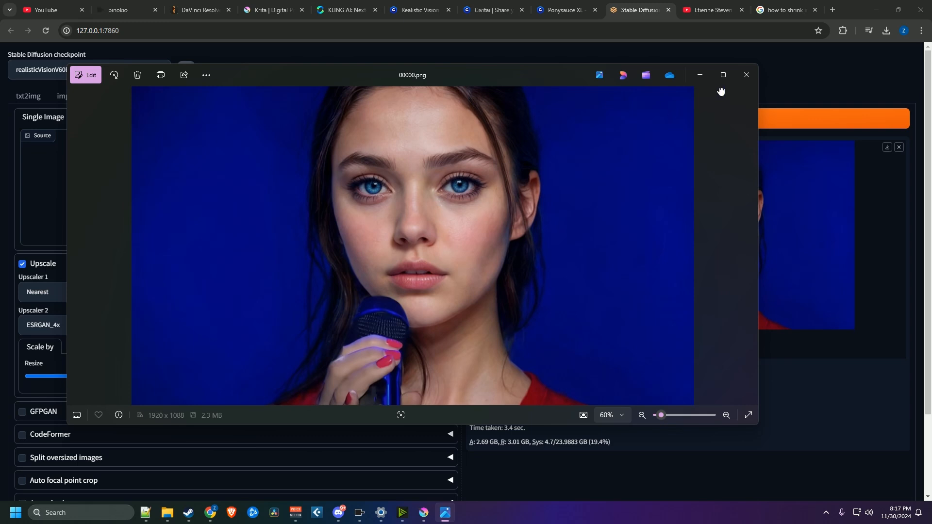
click(745, 76)
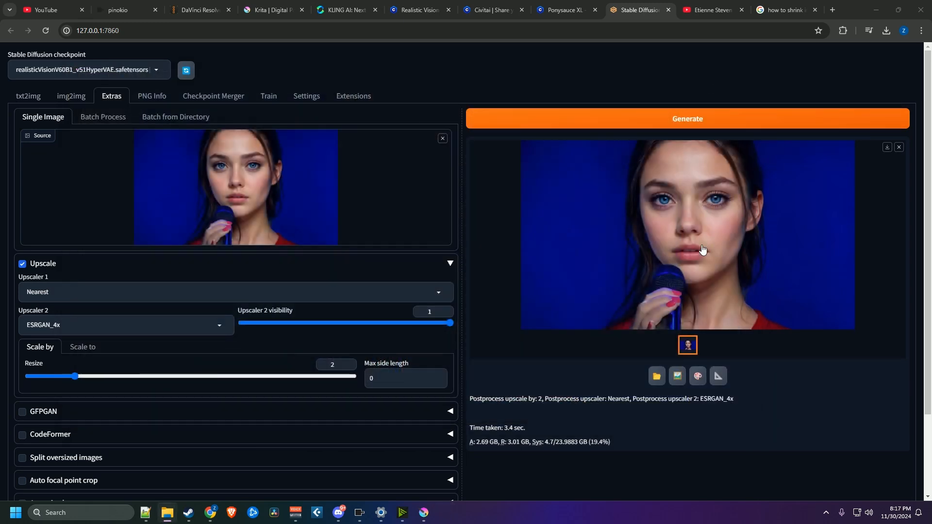
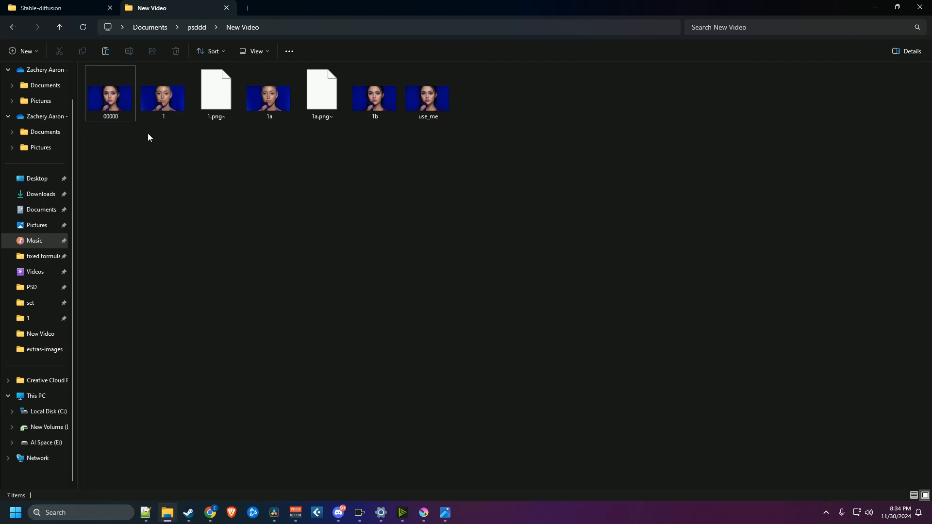
Check the pixel dimensions of the 00000 image in its file properties in the New Video folder
click(121, 104)
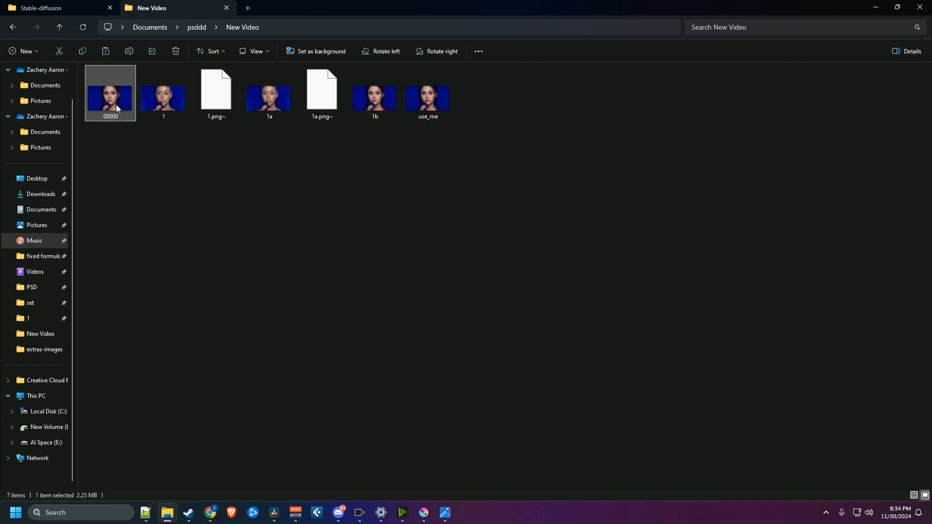
right_click(115, 104)
click(185, 382)
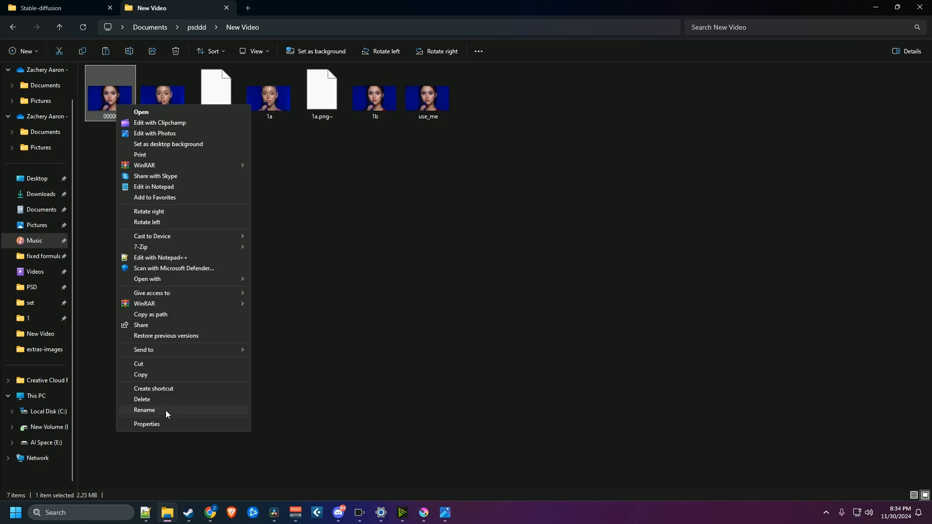
click(166, 424)
click(160, 129)
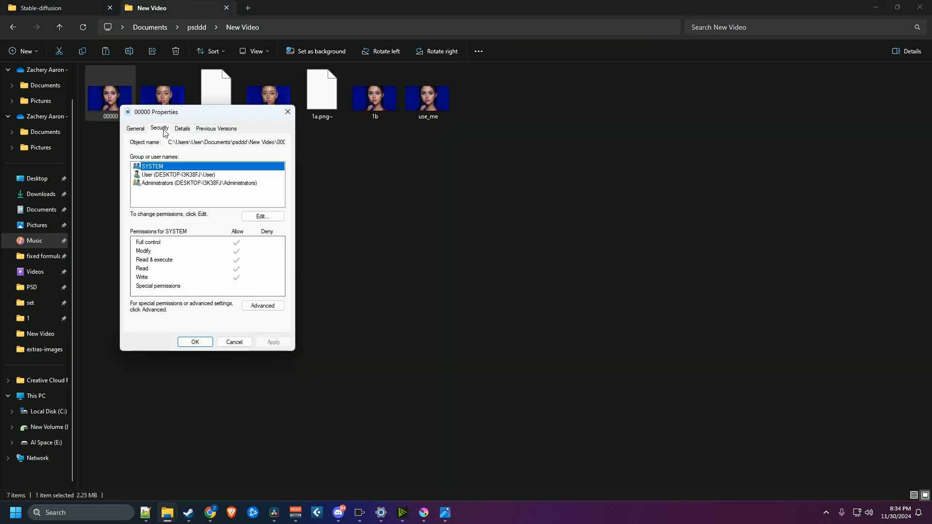
click(182, 129)
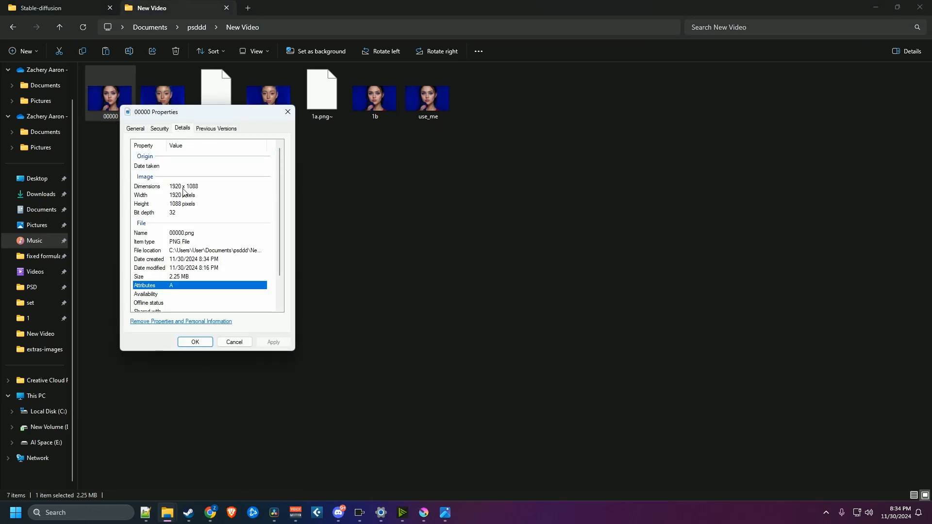
click(203, 188)
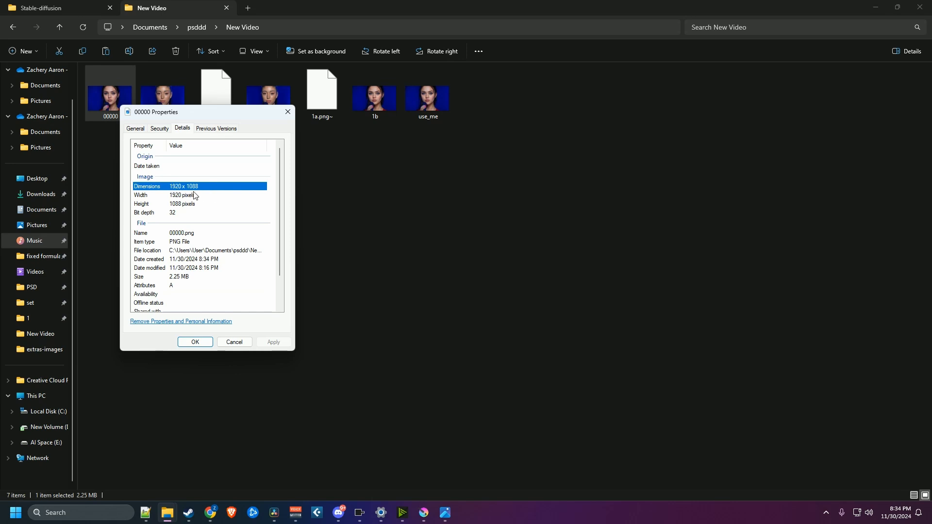
click(234, 342)
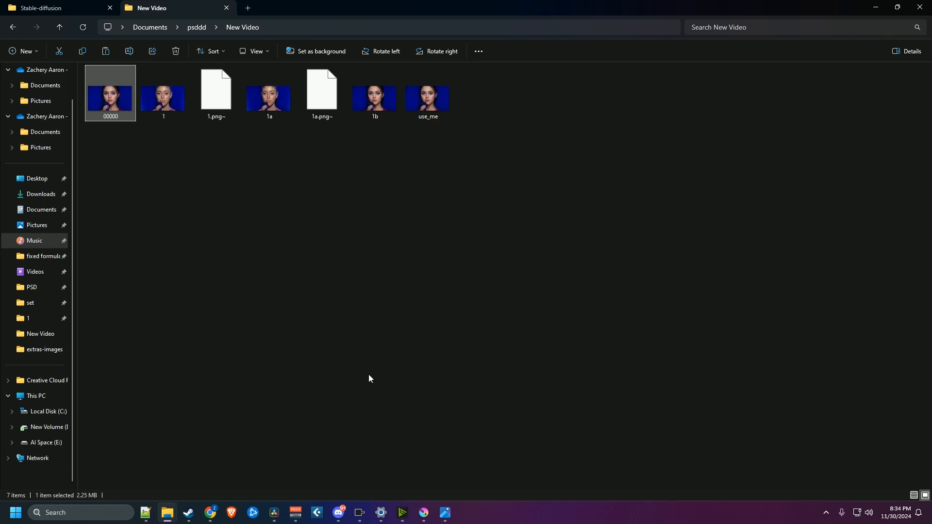
Switch to Krita and apply Scale Image To New Size to use_me.png at 1920 by 1080 px
click(426, 505)
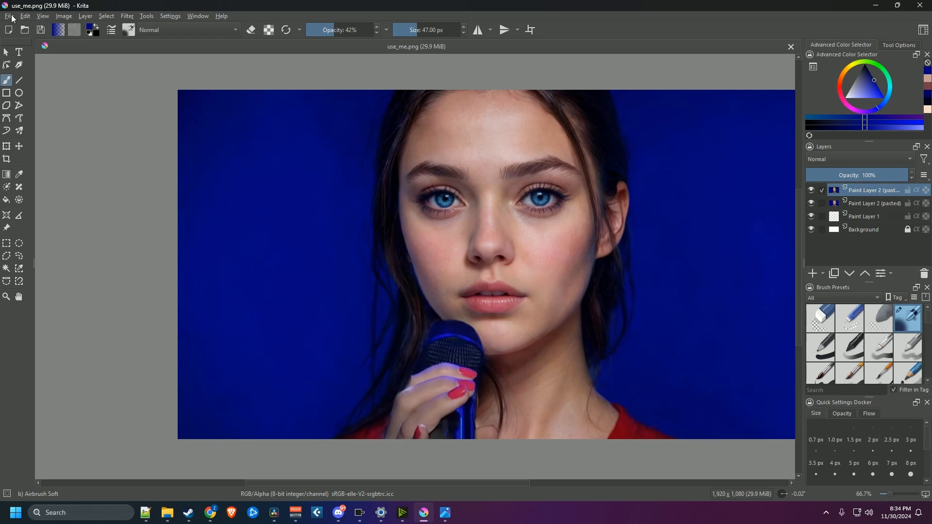
click(63, 17)
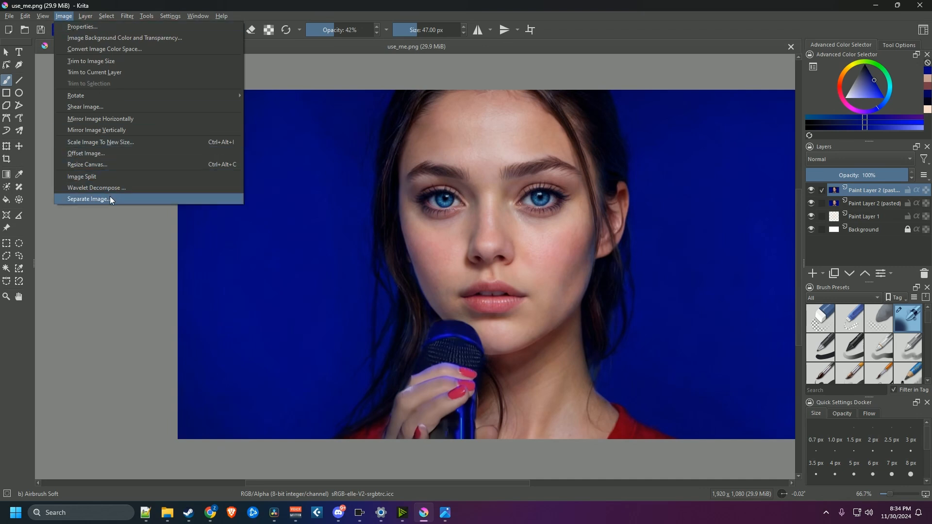
click(121, 143)
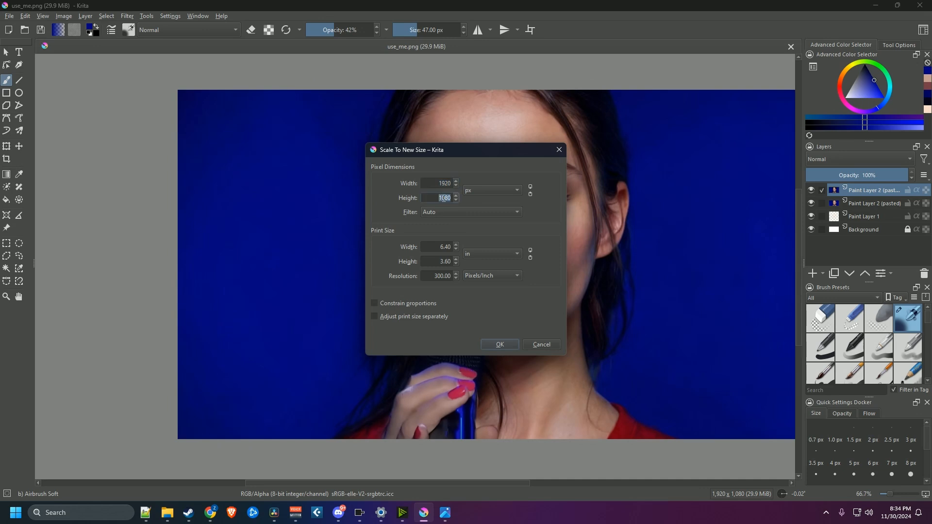
click(499, 344)
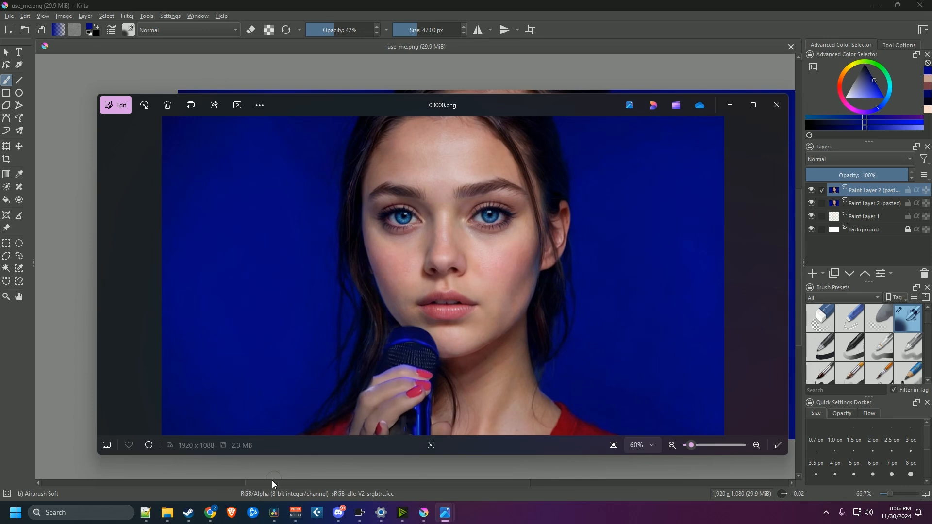
Switch to the browser and review the Stable Diffusion upscale settings and upscaled portrait in Extras
click(210, 512)
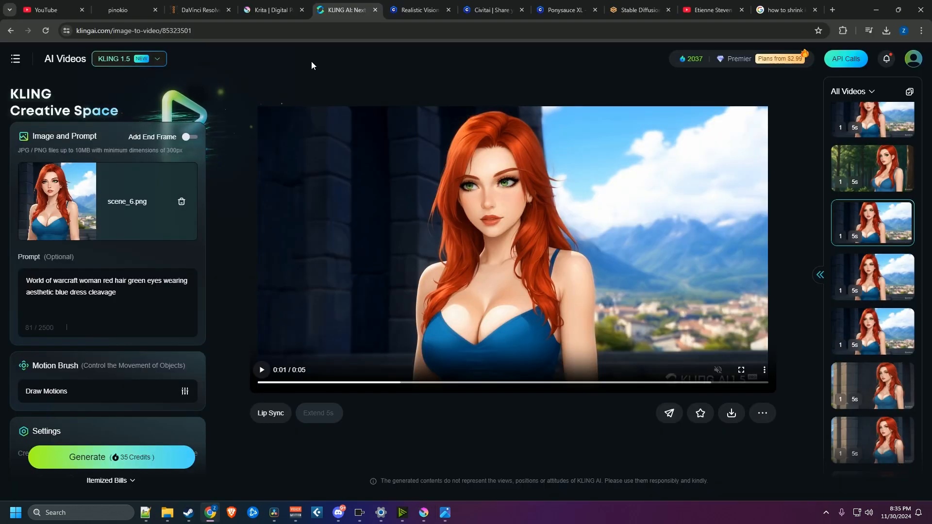
click(627, 10)
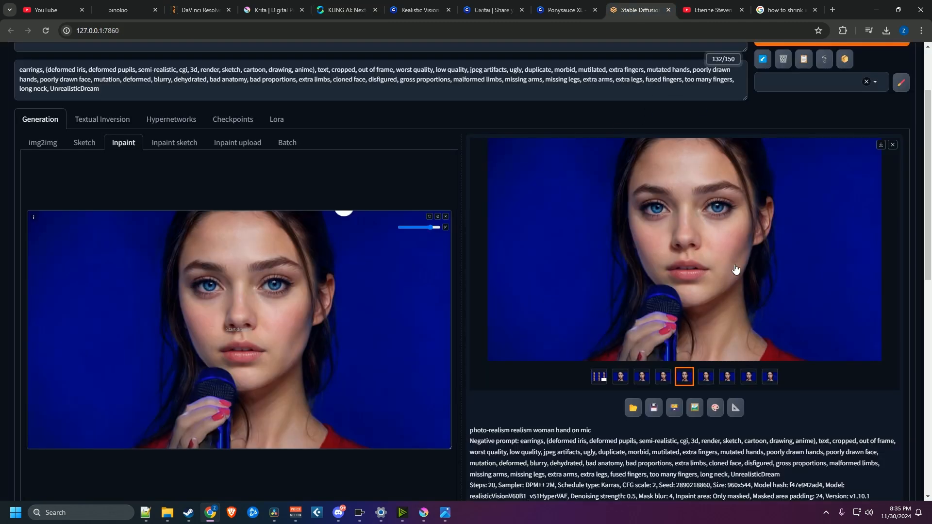
scroll(732, 258, up, 2)
click(113, 96)
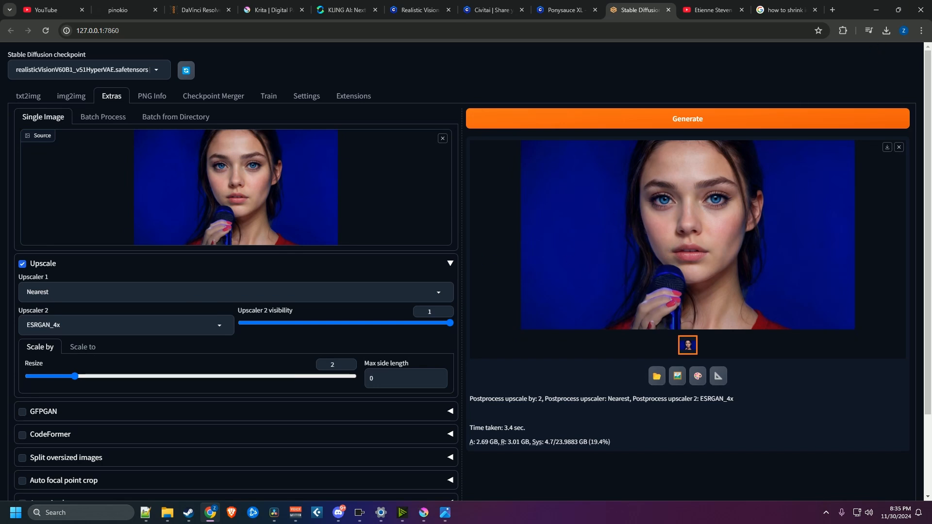
click(879, 12)
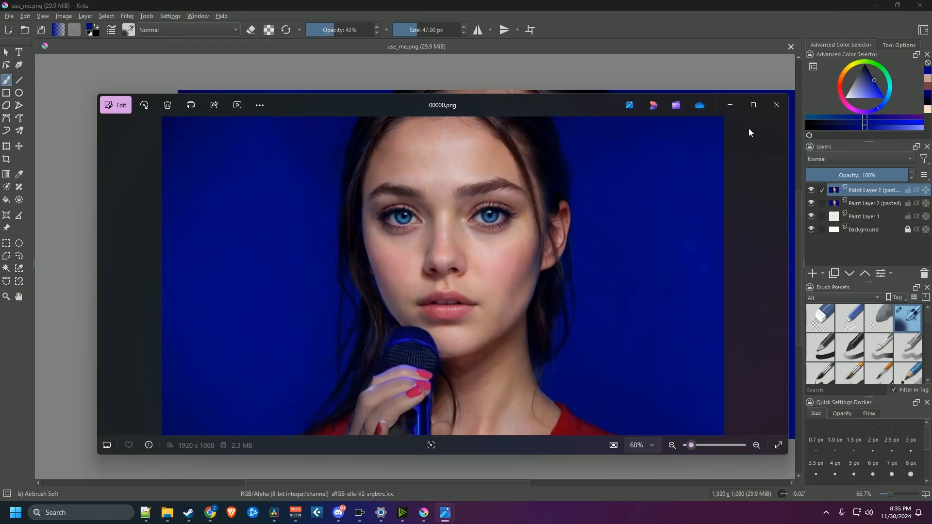
Copy 00000.png from the image viewer and paste it into use_me.png in Krita as a new layer, using the local file
drag(576, 104, 549, 83)
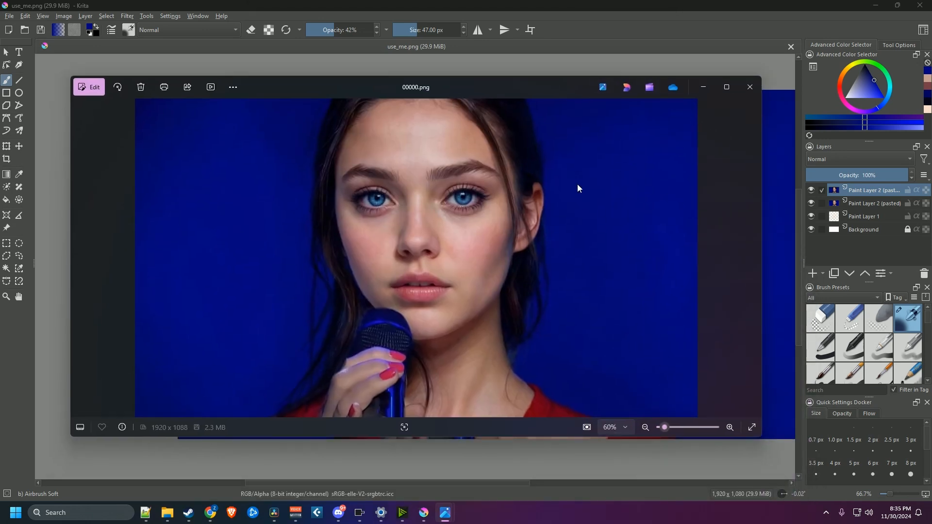
key(ctrl+c)
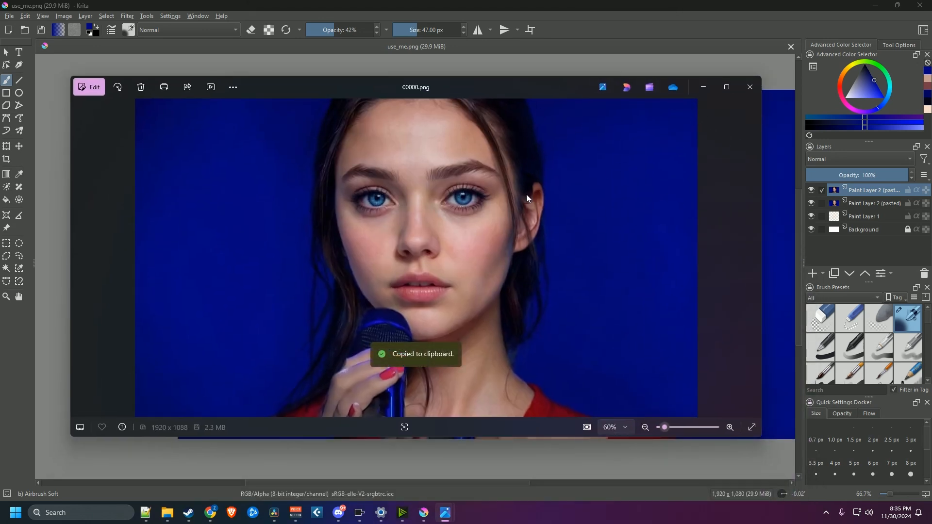
click(680, 30)
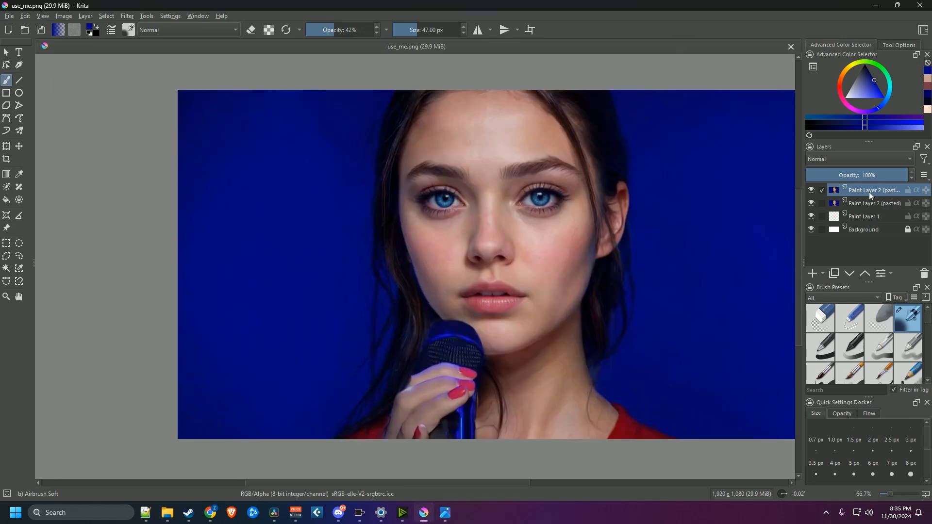
key(ctrl+v)
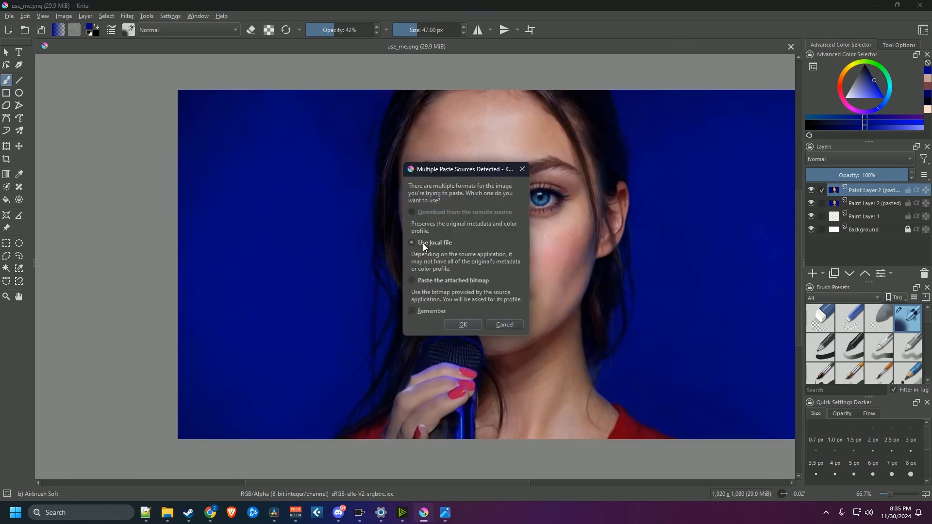
click(463, 324)
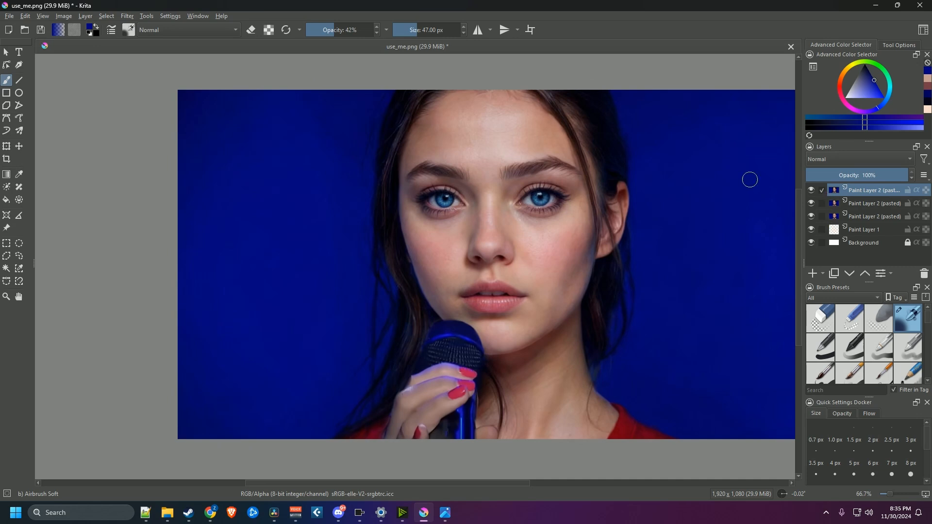
Save the document as the PNG image use_me in the New Video folder, replacing the existing file
click(22, 16)
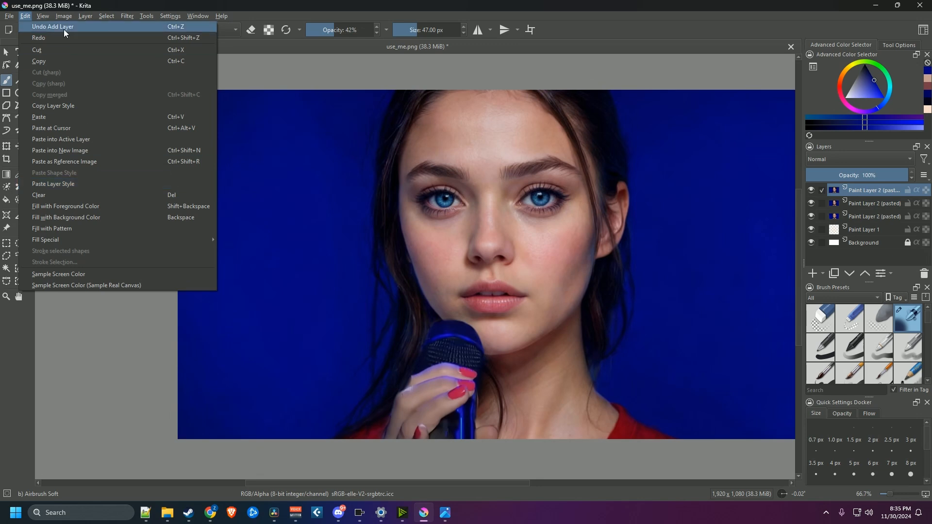
mouse_move(14, 18)
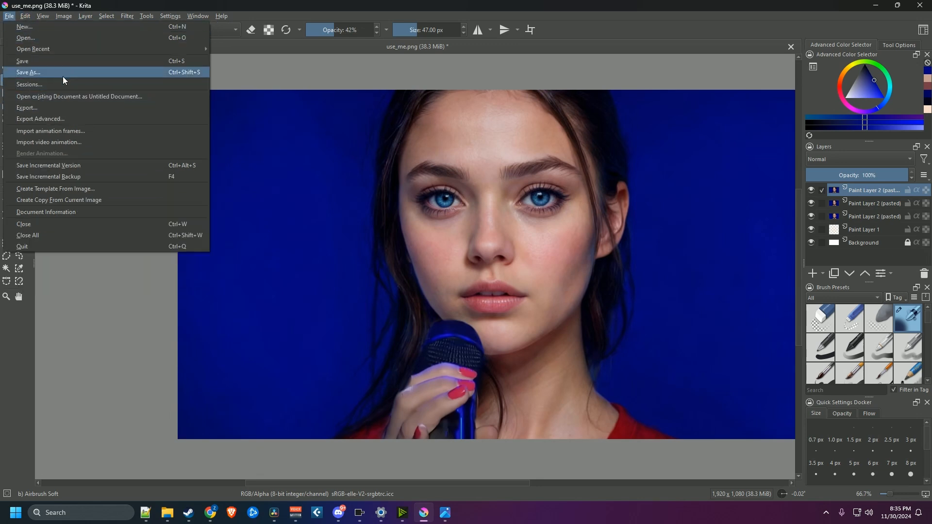
click(29, 72)
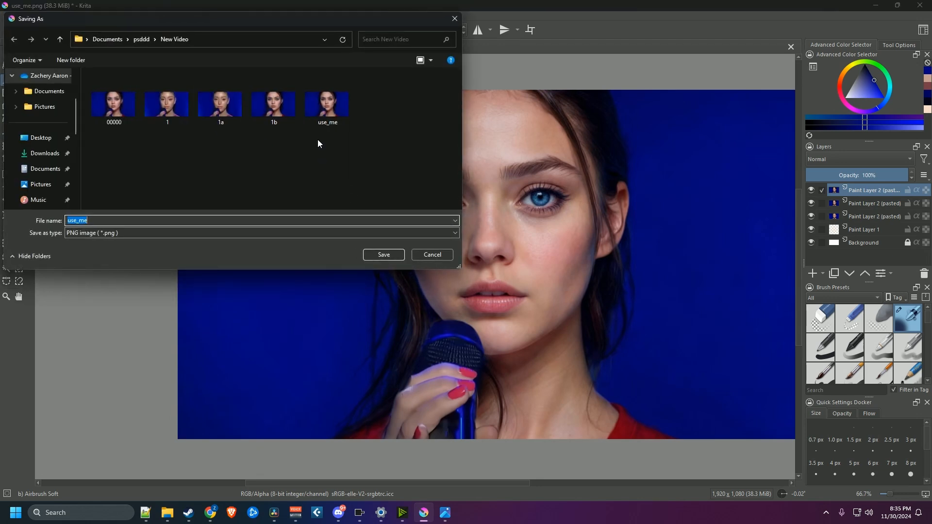
click(322, 114)
click(380, 254)
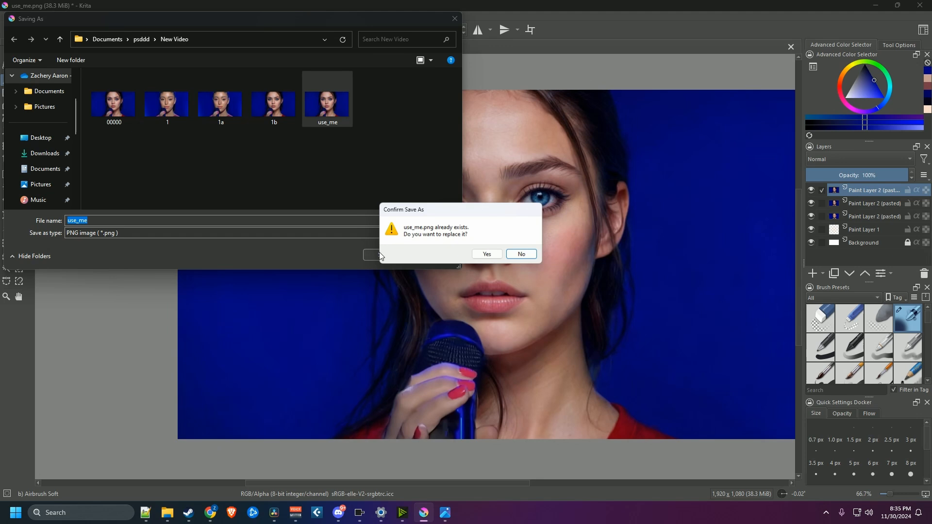
click(487, 254)
click(516, 371)
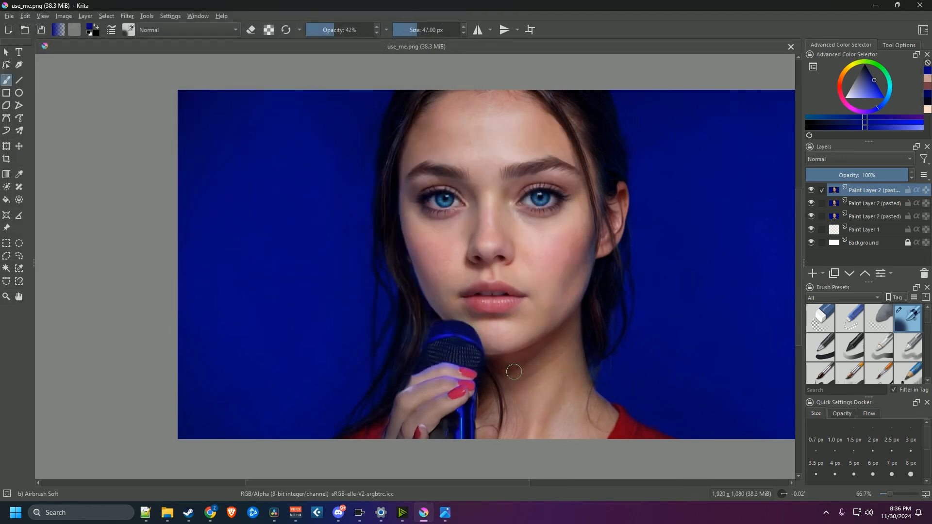
Close the 00000.png viewer, select use_me in the New Video folder, and switch to the KLING AI page in the browser
click(873, 6)
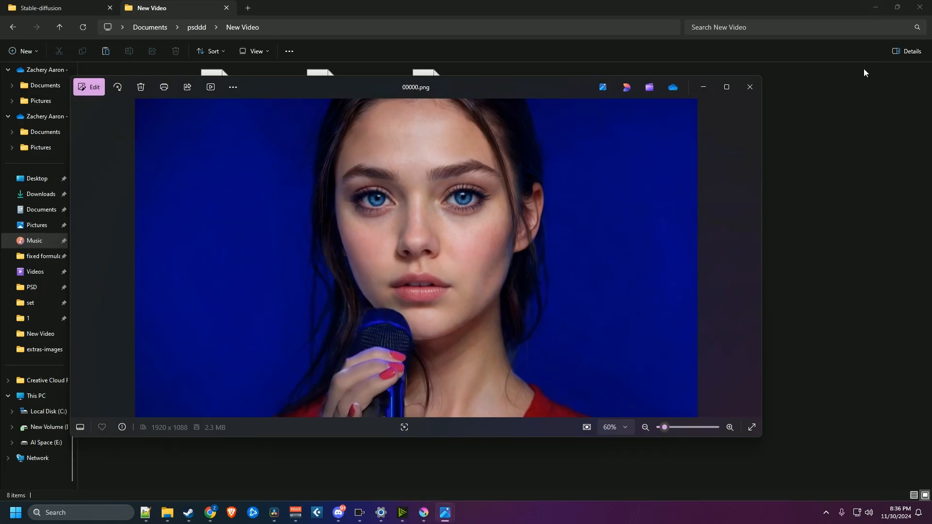
click(750, 89)
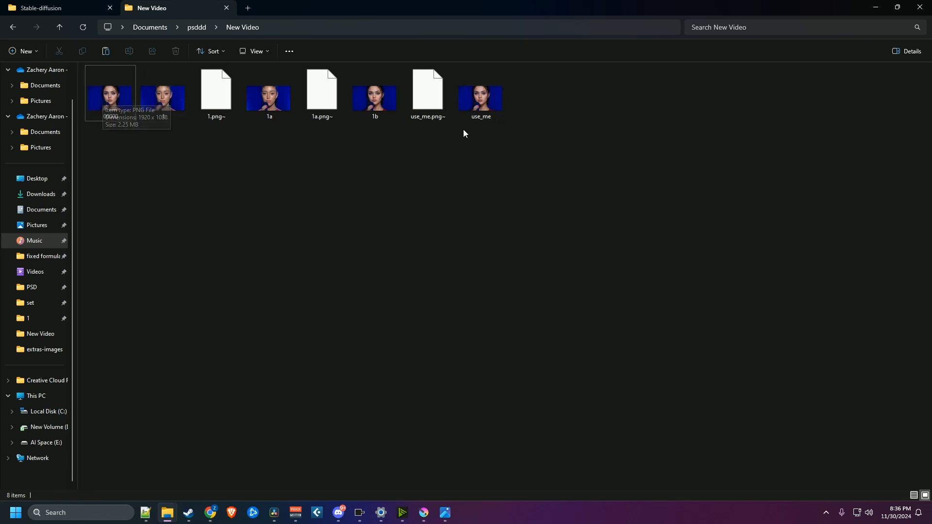
click(481, 112)
drag(614, 4, 931, 125)
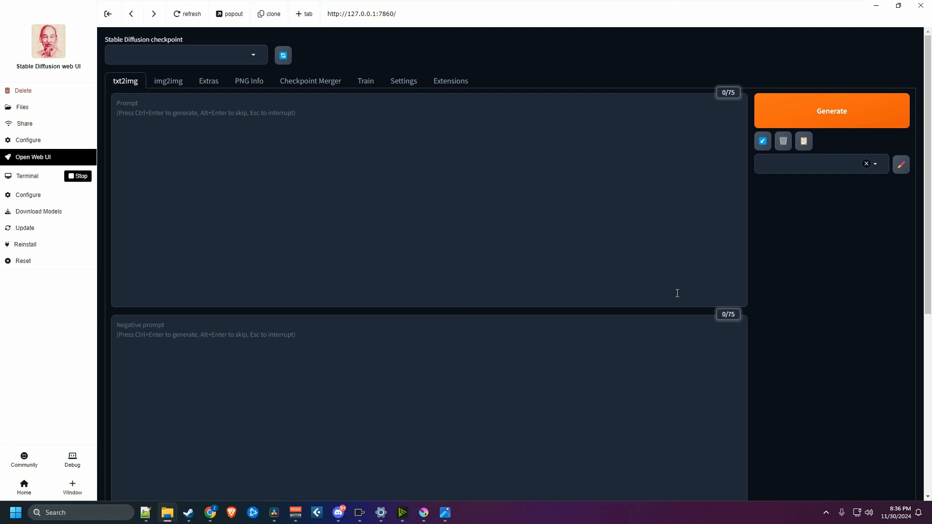
click(209, 519)
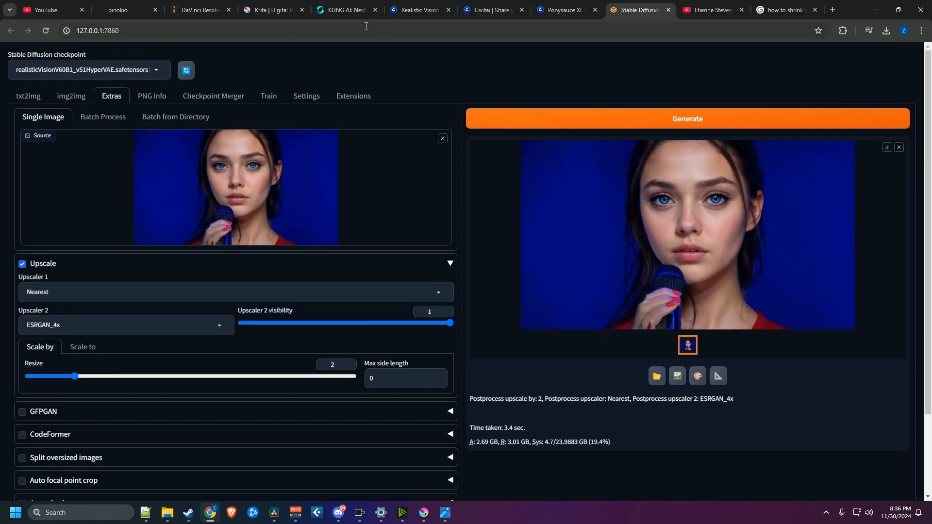
click(350, 10)
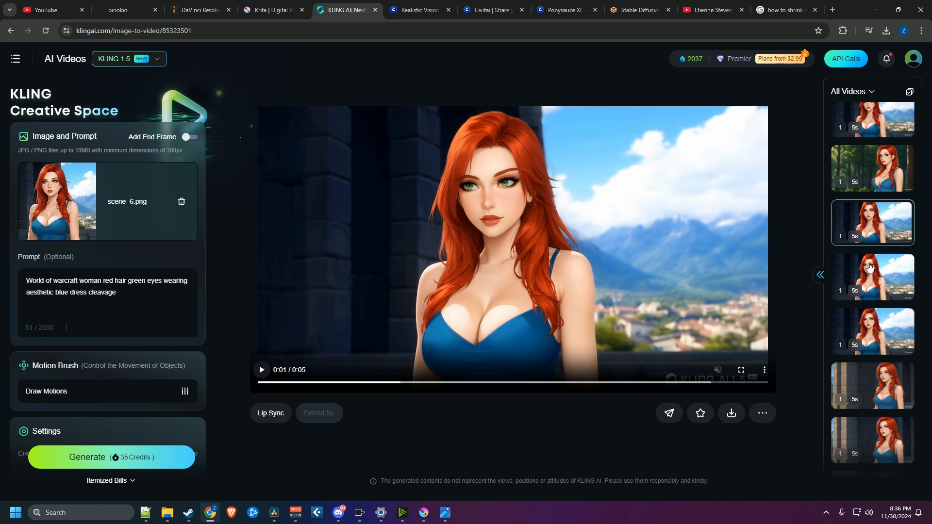
Open the earlier video made from scene_5.png and review its prompt and generation settings
scroll(883, 233, down, 5)
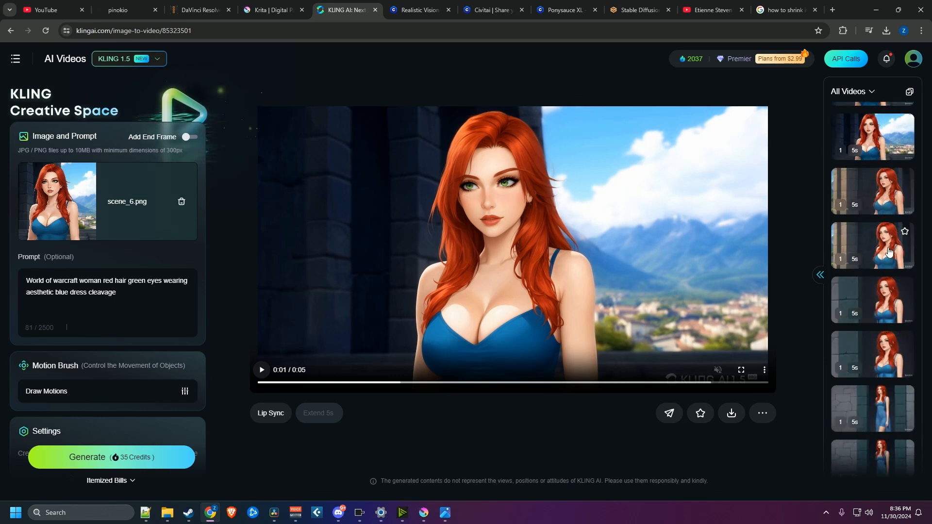
scroll(875, 201, up, 1)
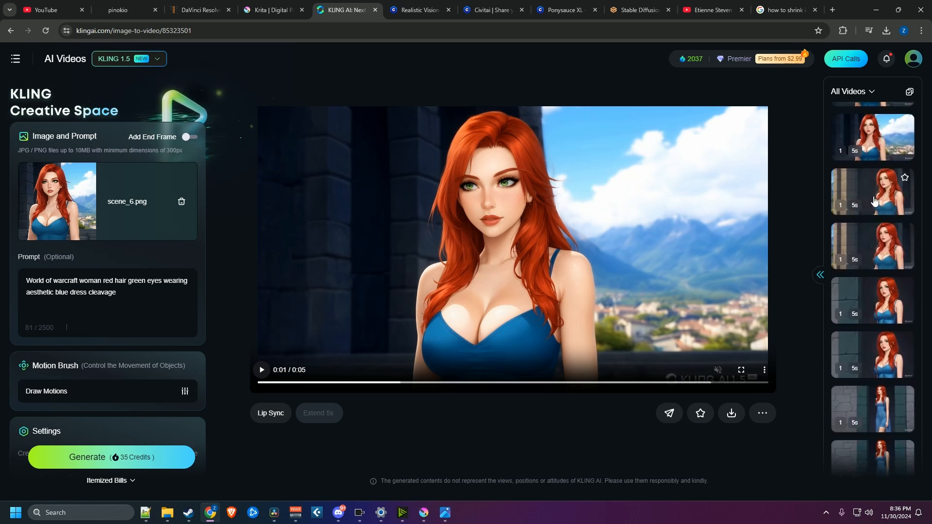
click(874, 199)
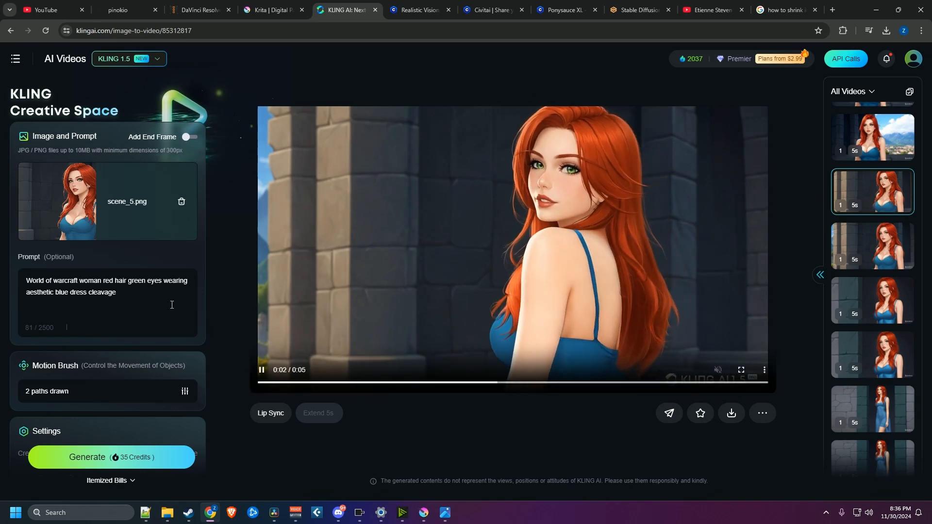
drag(129, 304, 2, 286)
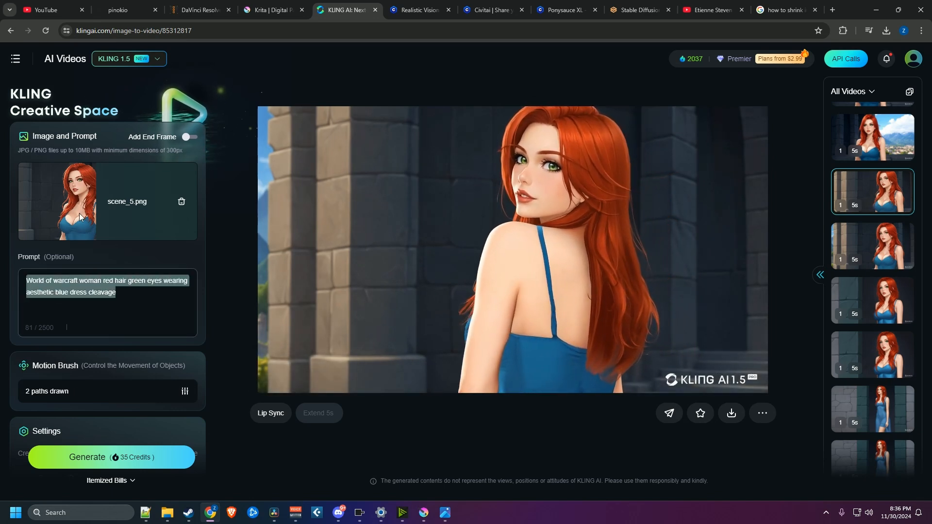
scroll(109, 257, down, 3)
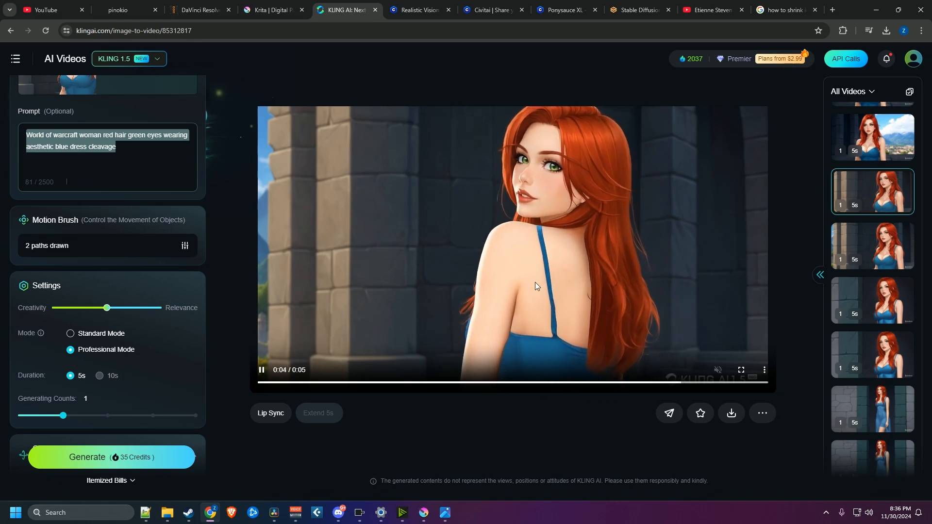
Open the Motion Brush setup for scene_5.png and examine Areas 1 and 2 with their movement tracks
mouse_move(183, 247)
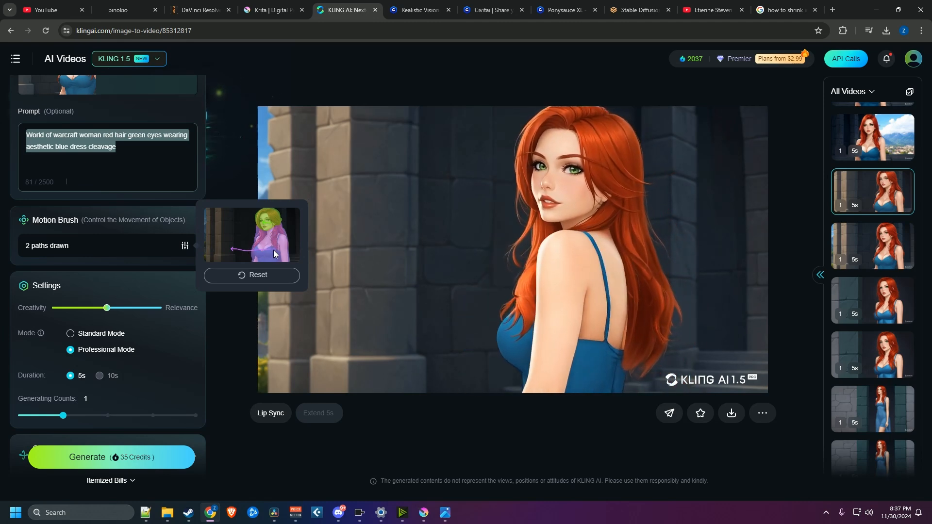
click(248, 234)
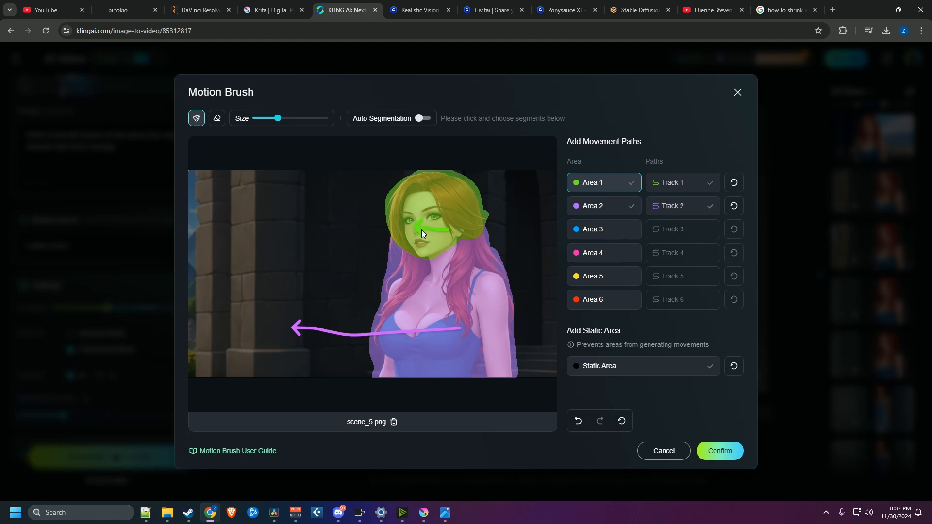
click(665, 183)
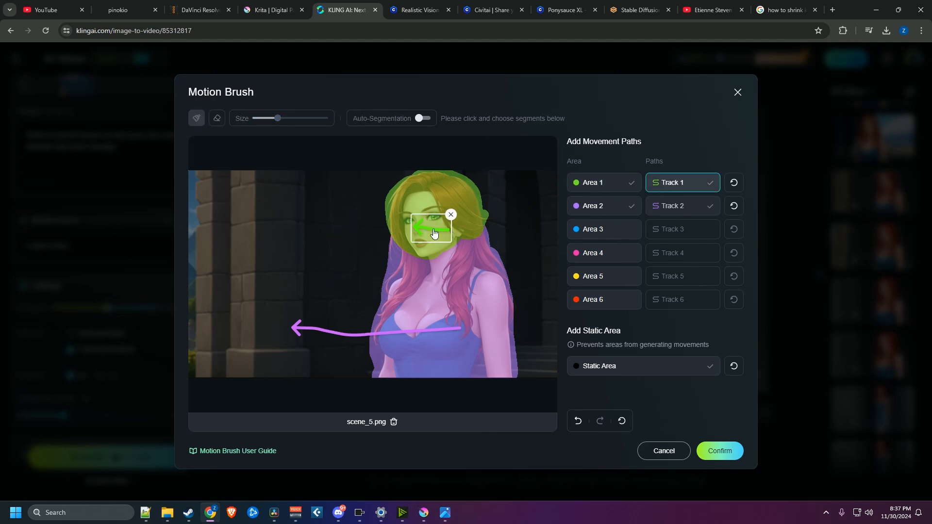
click(600, 182)
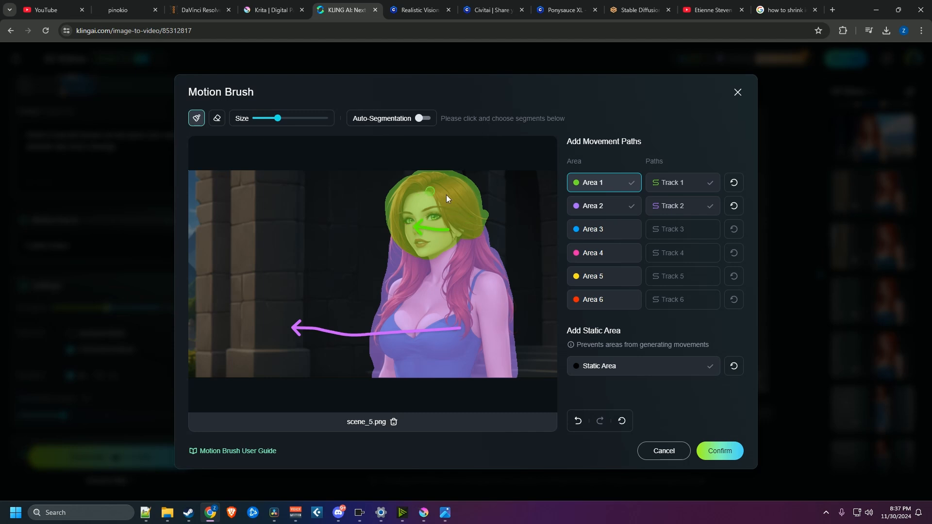
click(601, 209)
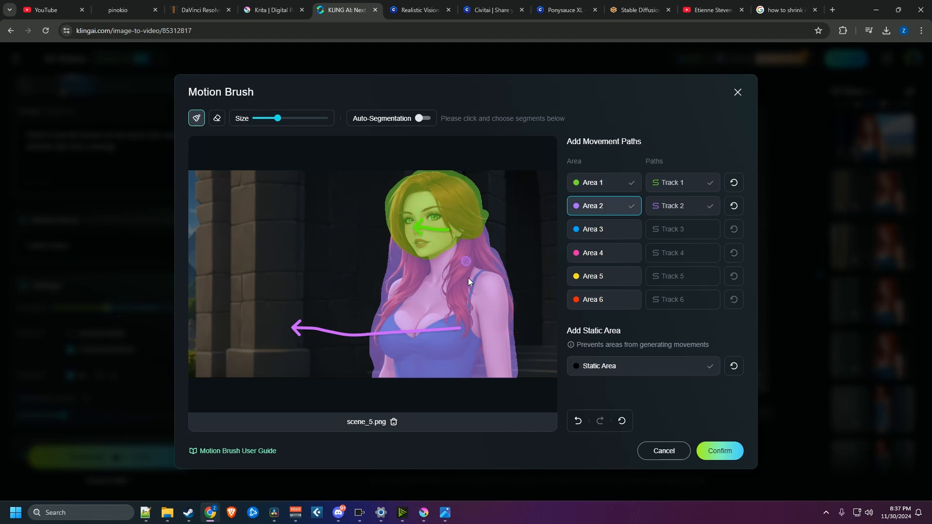
click(677, 208)
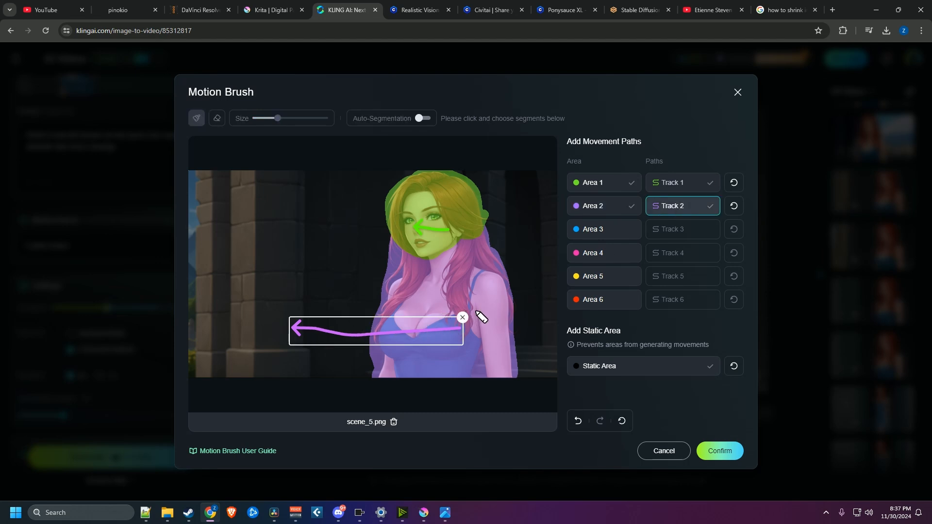
Try a shorter Track 2 path and erasing part of the static area, then discard the Motion Brush changes
mouse_move(462, 318)
mouse_down()
mouse_move(466, 327)
mouse_move(359, 336)
mouse_up()
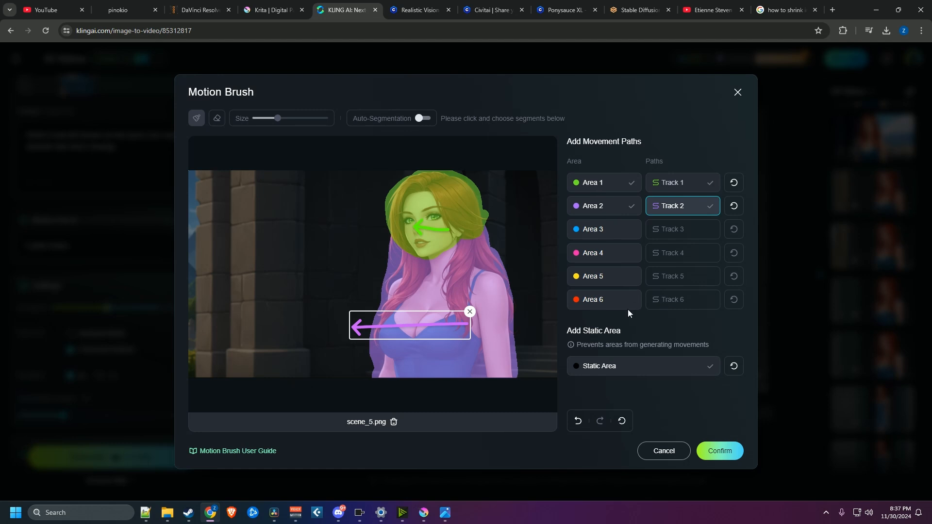
click(614, 368)
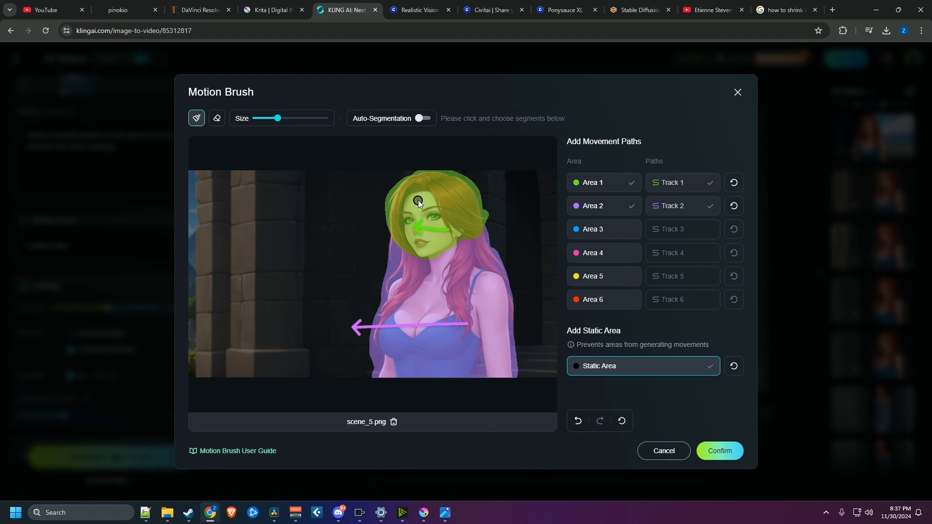
click(217, 119)
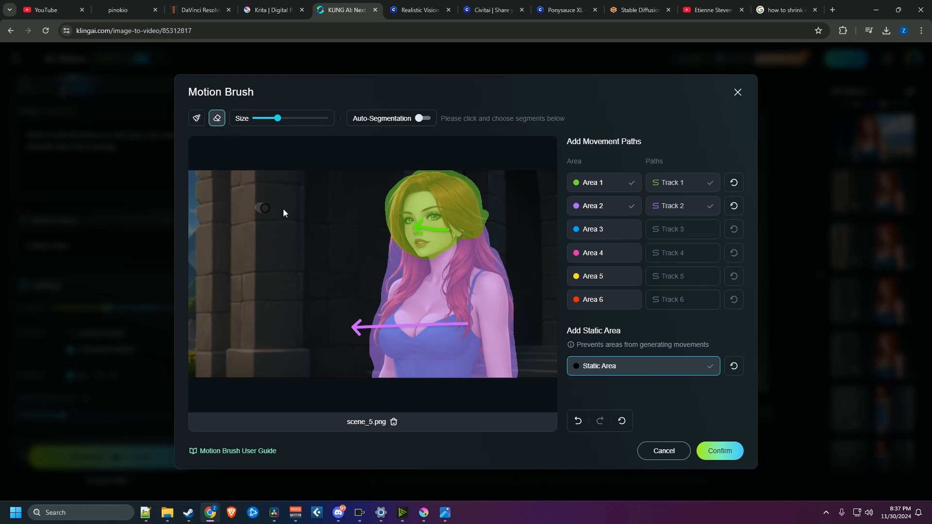
mouse_move(283, 210)
mouse_down()
mouse_move(332, 231)
mouse_move(268, 313)
mouse_up()
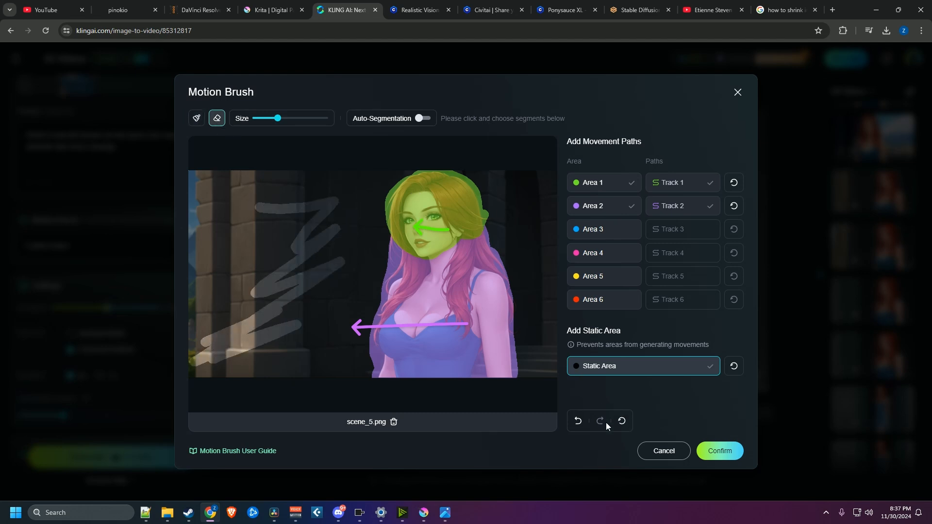
click(578, 421)
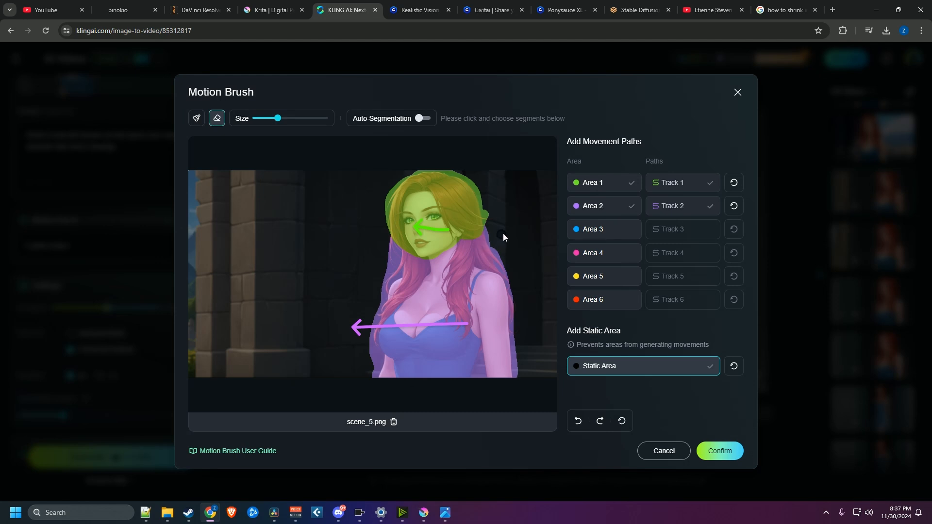
click(663, 452)
click(524, 290)
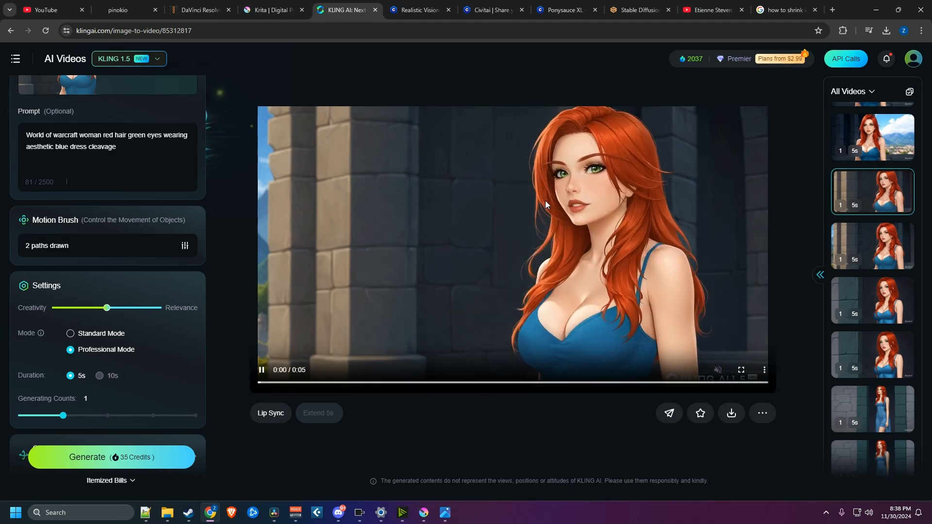
Replace the scene_5.png source image with use_me from the New Video folder for image-to-video generation
scroll(161, 279, up, 2)
scroll(161, 279, up, 2)
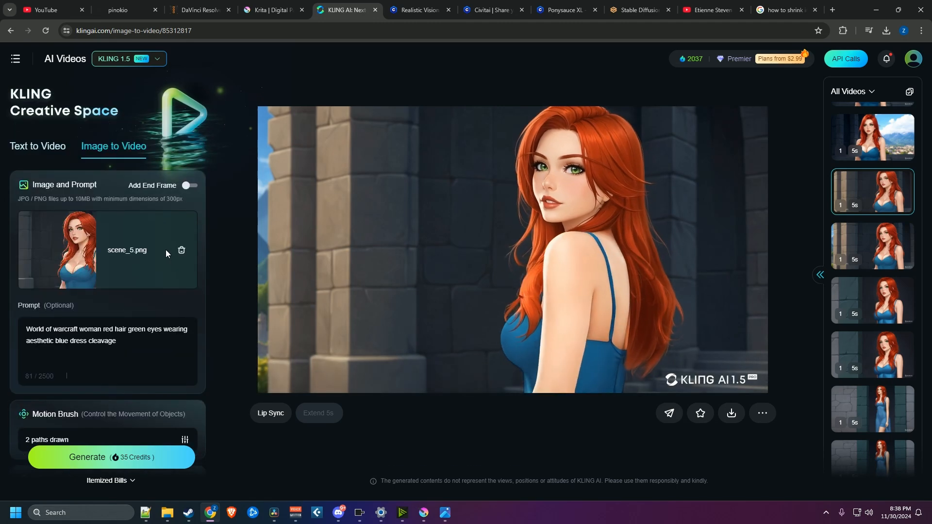
click(180, 250)
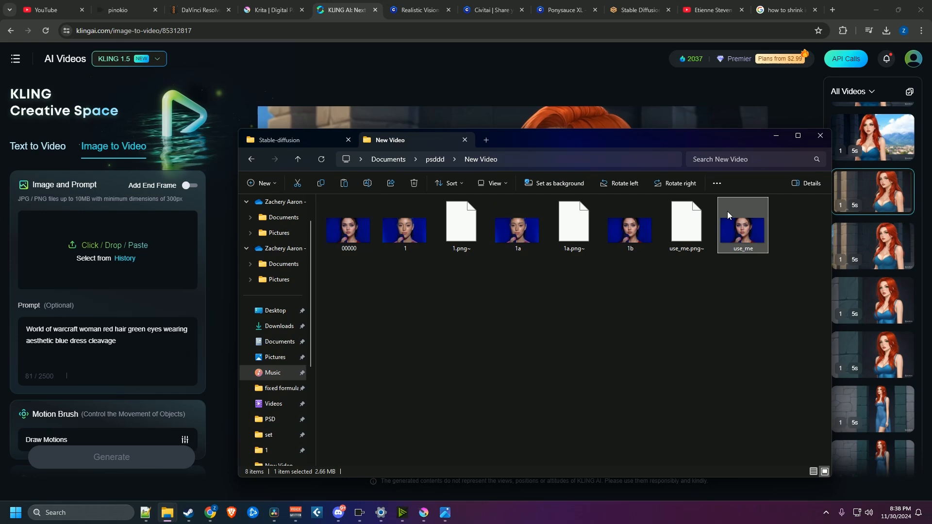
drag(727, 215, 107, 262)
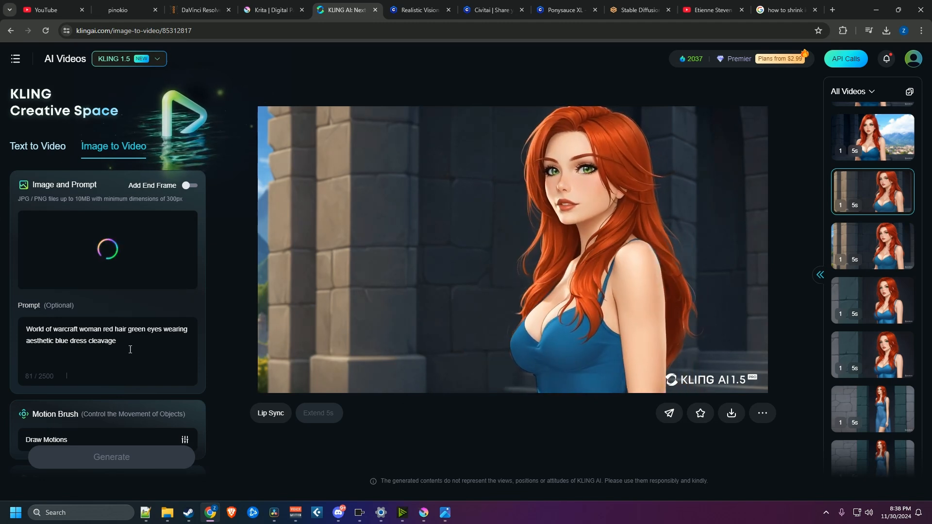
Replace the video prompt with the positive prompt copied from Stable Diffusion, describing a photo-realistic woman in a red shirt on navy blue
drag(137, 345, 12, 332)
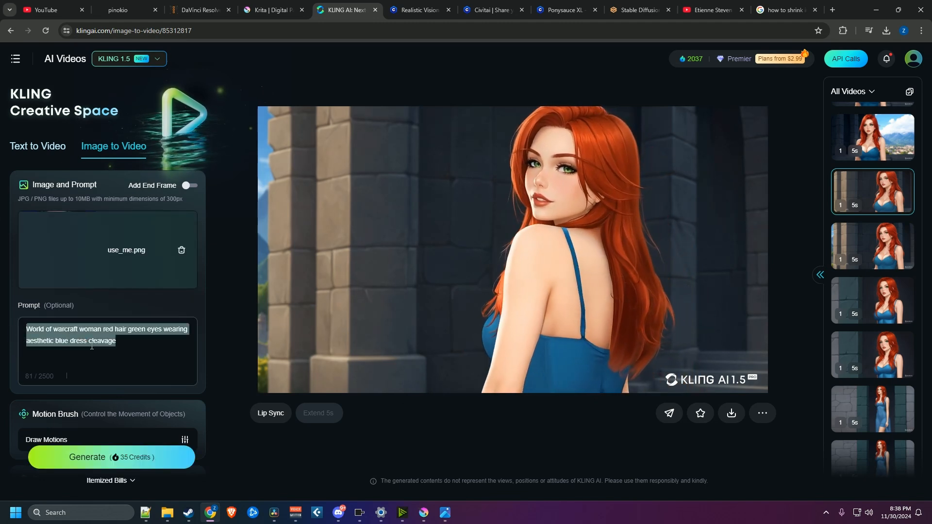
key(BackSpace)
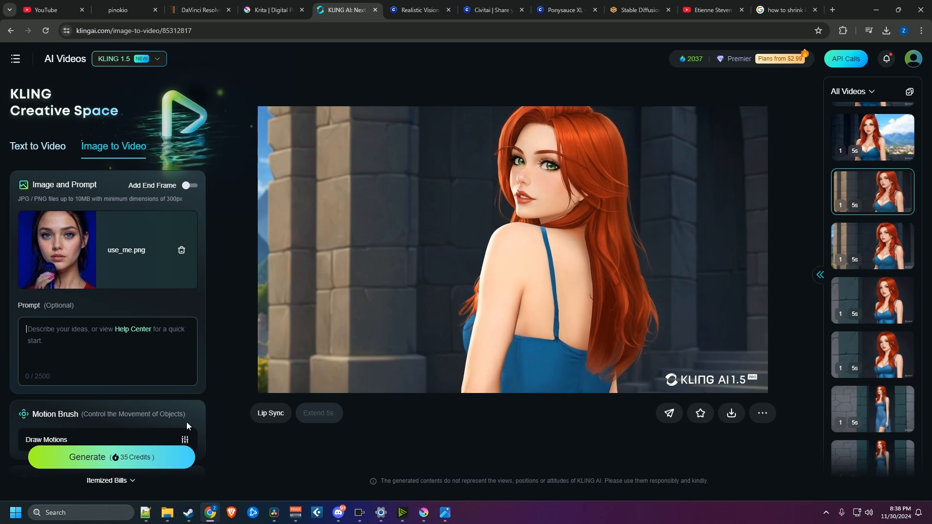
click(167, 512)
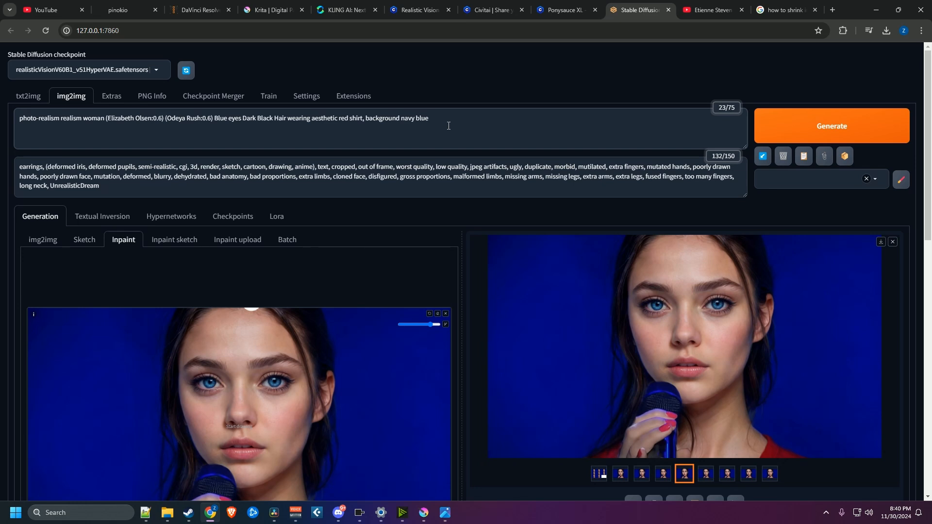
drag(448, 125, 14, 130)
key(ctrl+c)
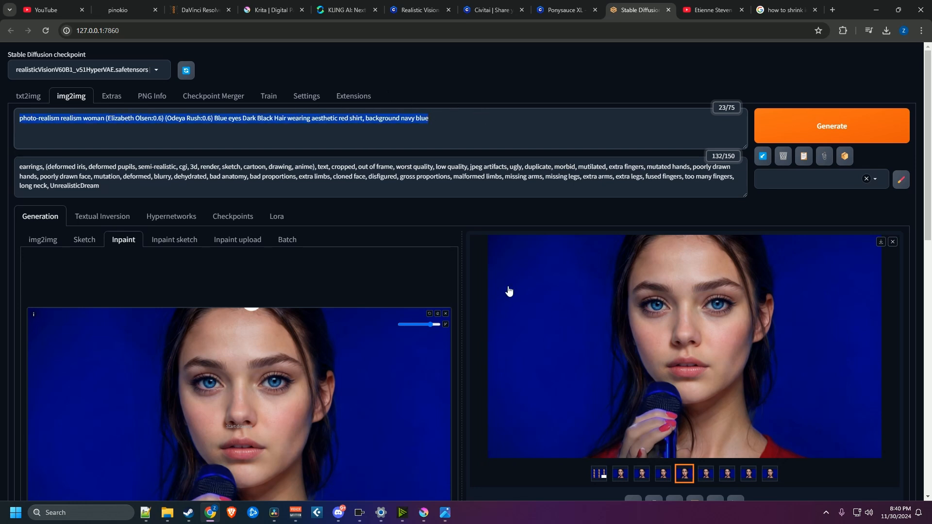
click(347, 10)
click(89, 333)
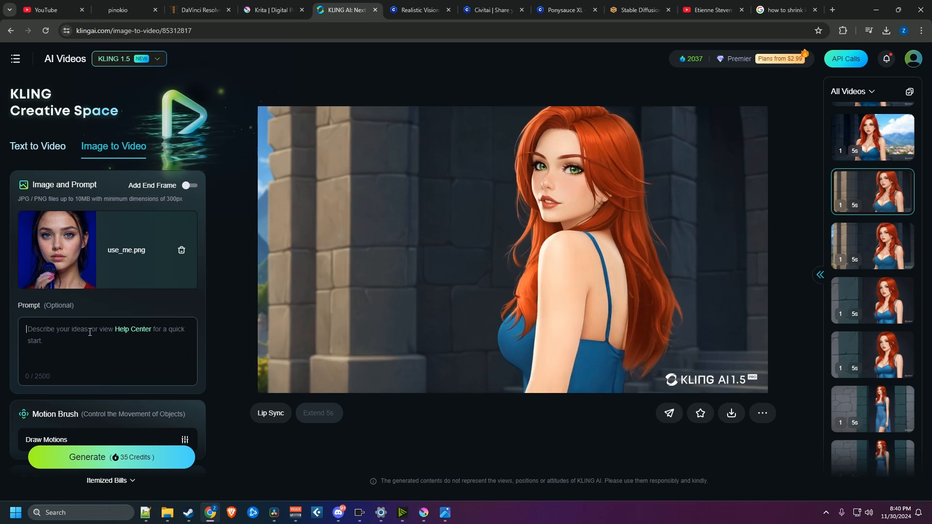
key(ctrl+v)
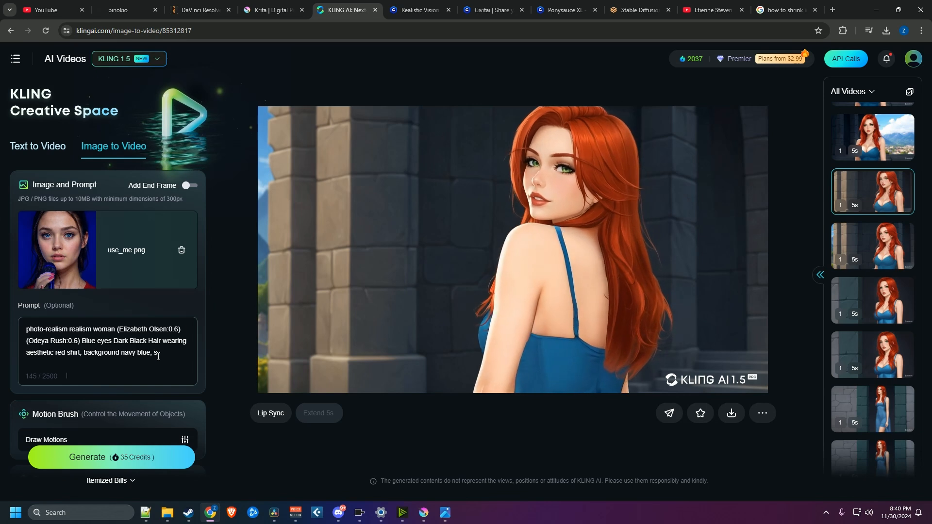
Extend the end of the video prompt with "singing, right hand on mic"
text(singin)
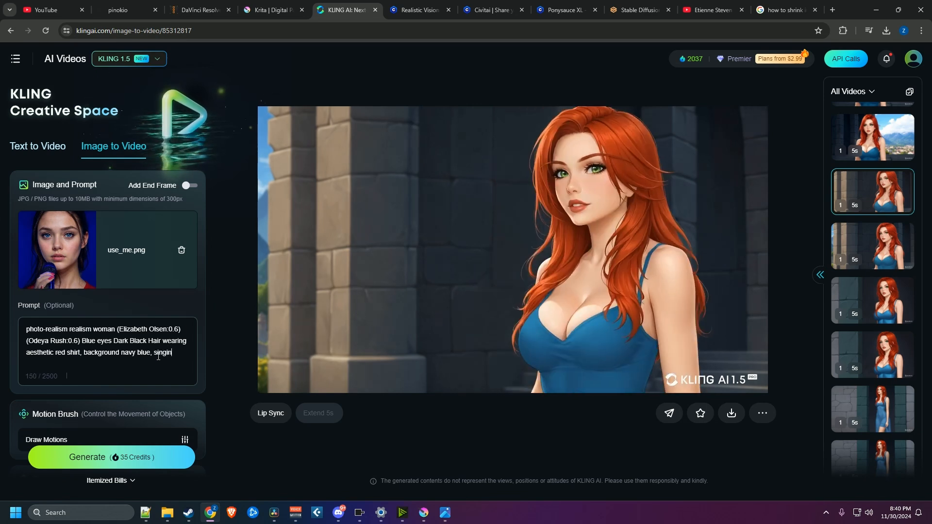
text(g right )
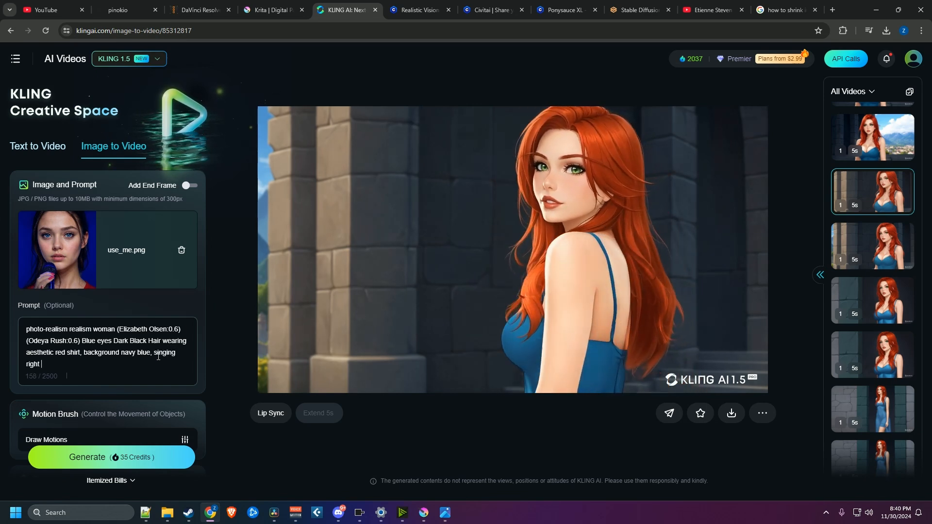
text(hand on mic)
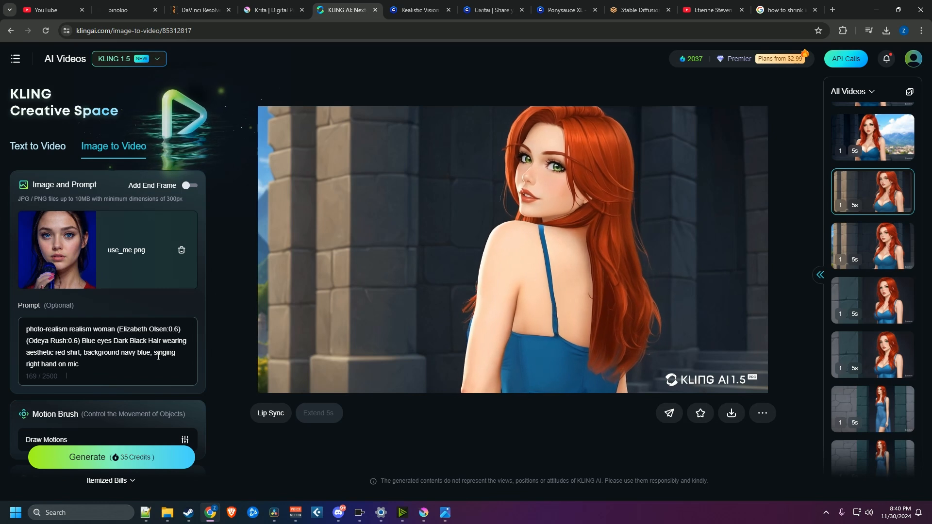
key(BackSpace)
text(,)
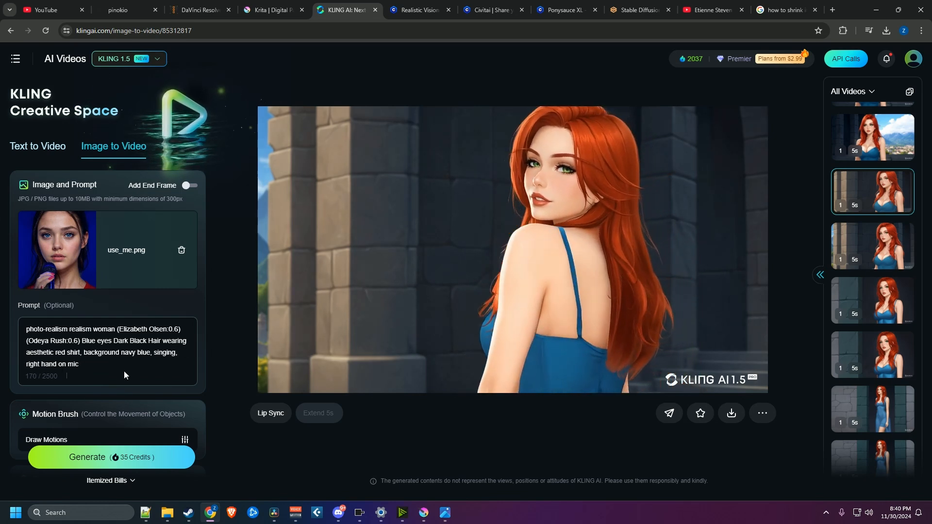
click(110, 368)
Fill the video's negative prompt with the full negative prompt copied from Stable Diffusion, starting with "earrings, (deformed iris"
scroll(136, 412, down, 8)
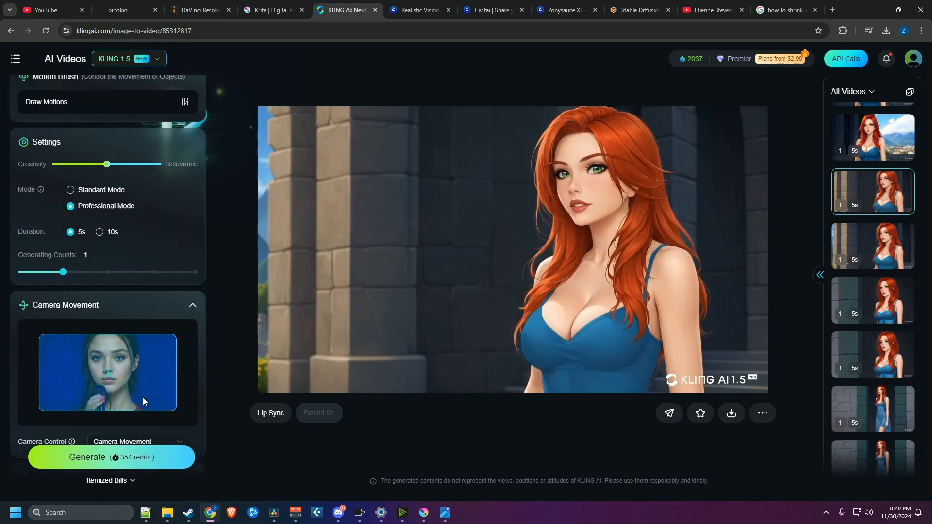
scroll(133, 384, down, 3)
key(ctrl+a)
key(BackSpace)
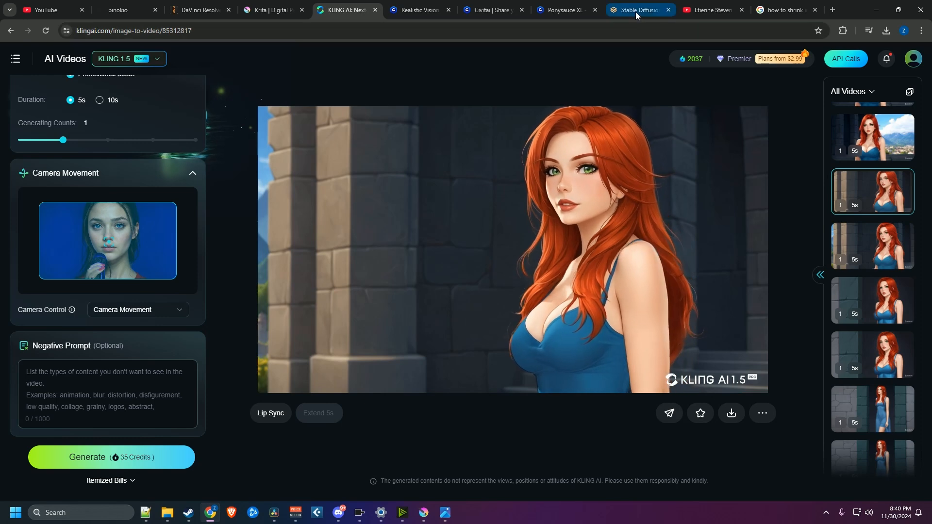
click(628, 12)
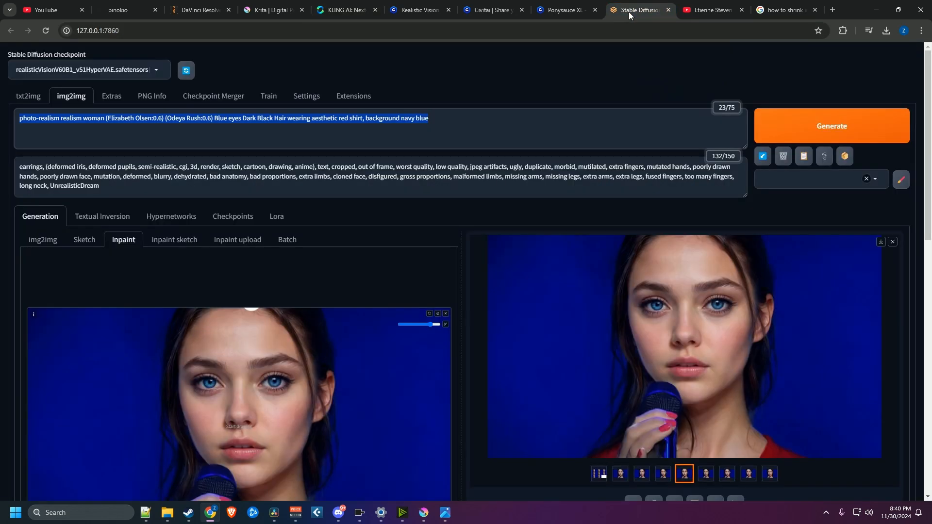
click(262, 183)
key(ctrl+a)
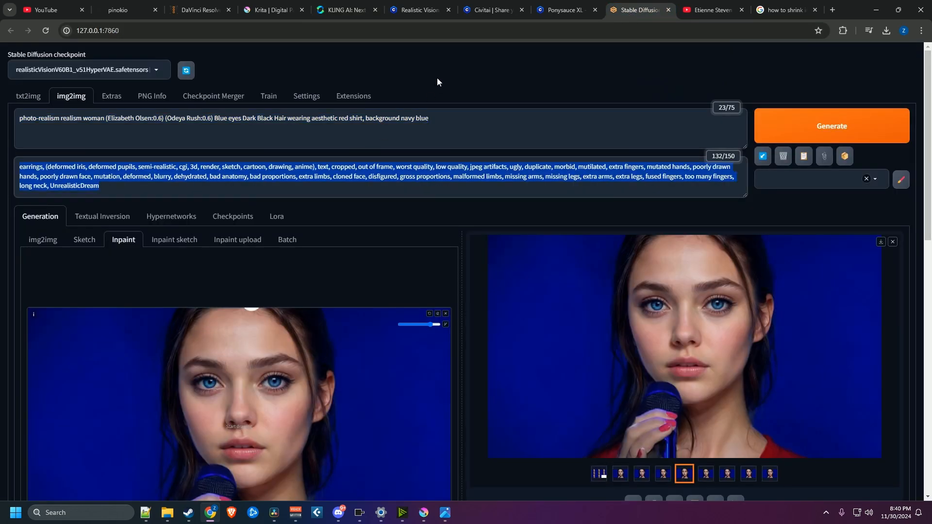
click(427, 11)
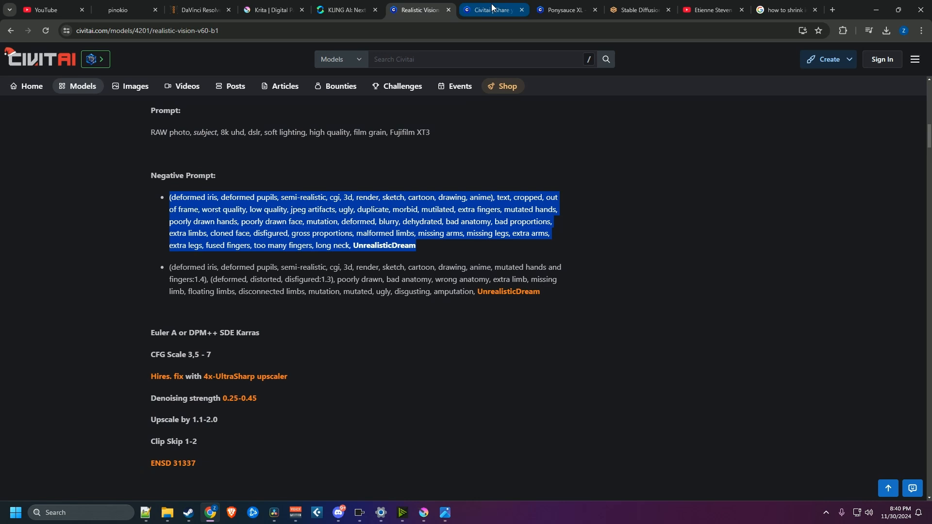
key(ctrl+c)
click(347, 10)
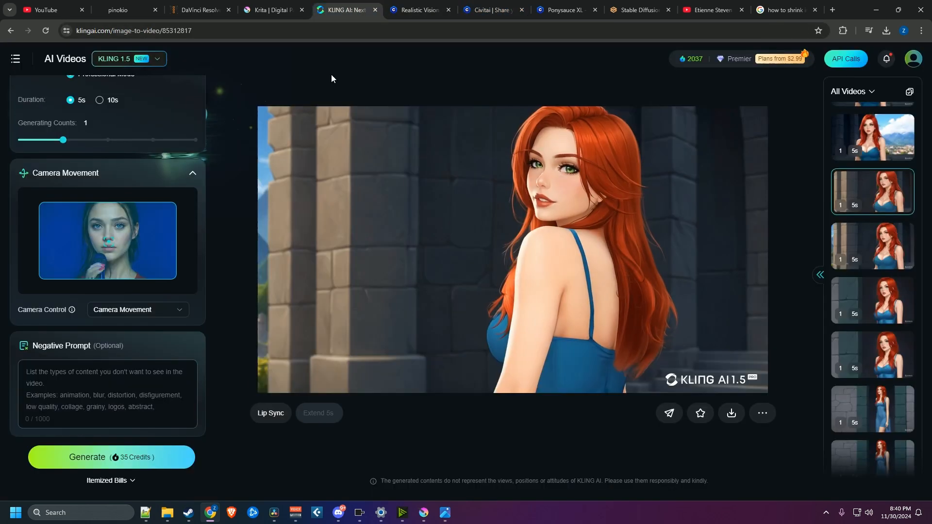
click(107, 384)
key(ctrl+v)
Review the negative prompt, main prompt, Motion Brush section, creativity, mode and duration settings for use_me.png
scroll(107, 384, up, 5)
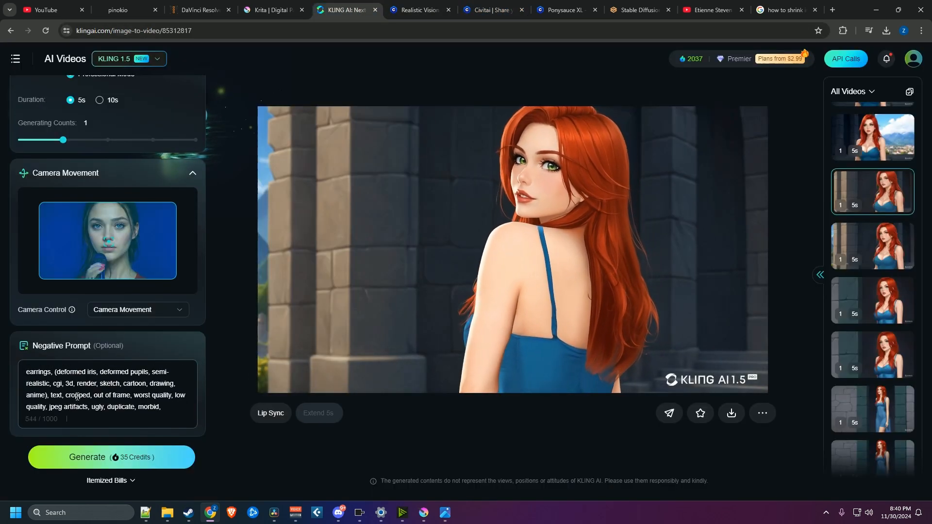
double_click(43, 373)
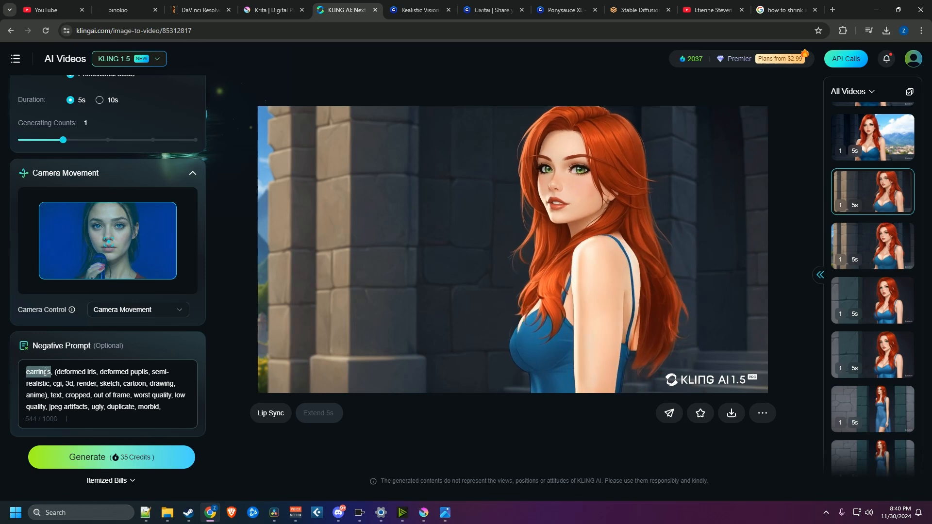
scroll(62, 379, down, 5)
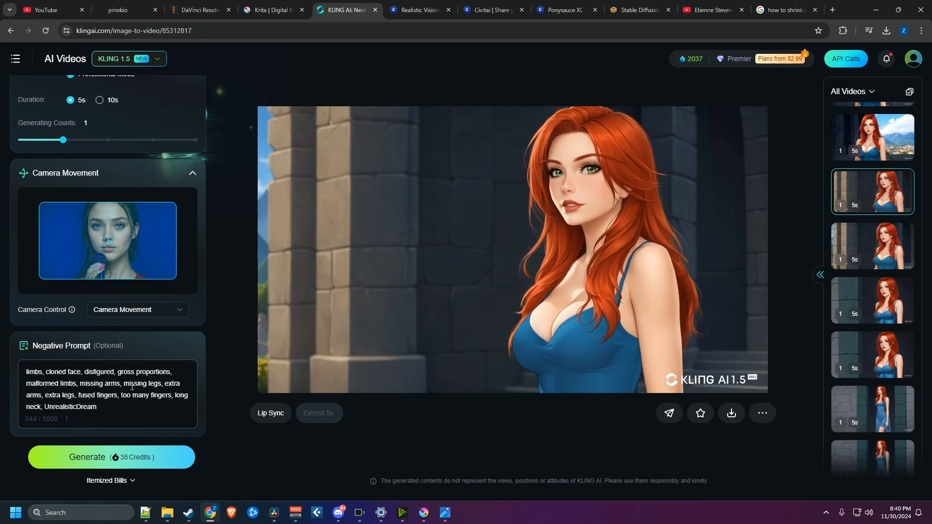
scroll(123, 318, up, 4)
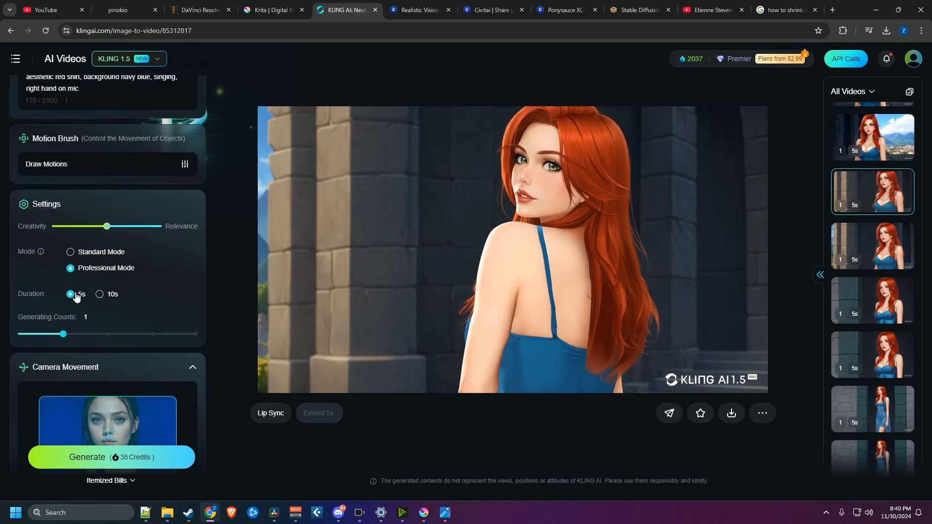
scroll(167, 279, up, 1)
scroll(167, 275, up, 5)
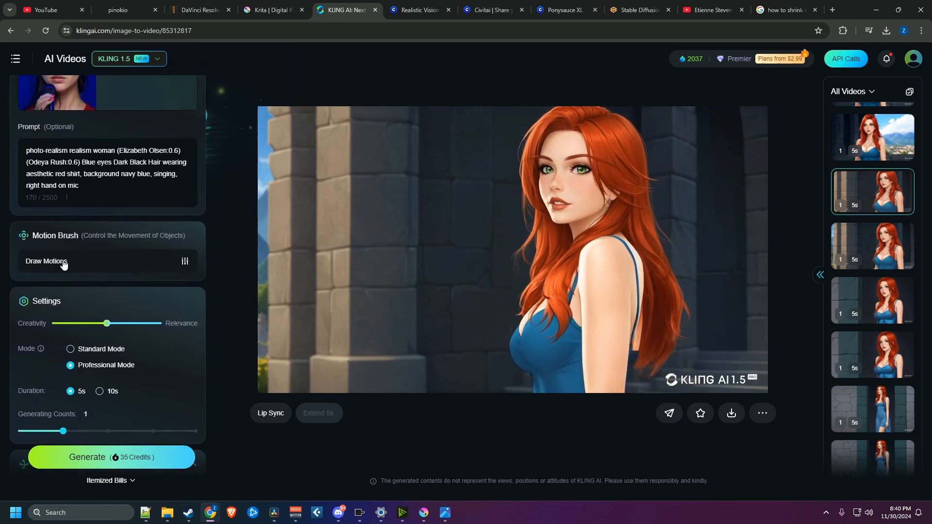
scroll(129, 275, up, 1)
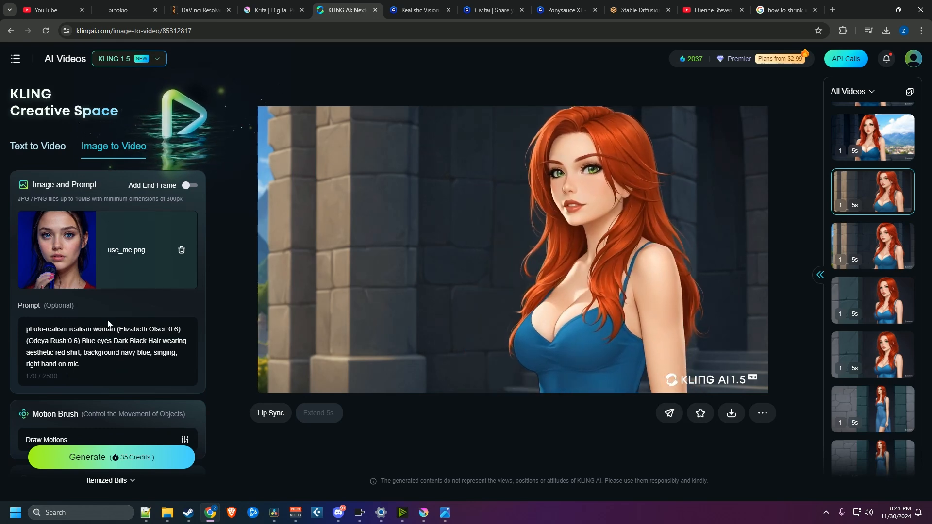
scroll(127, 309, down, 6)
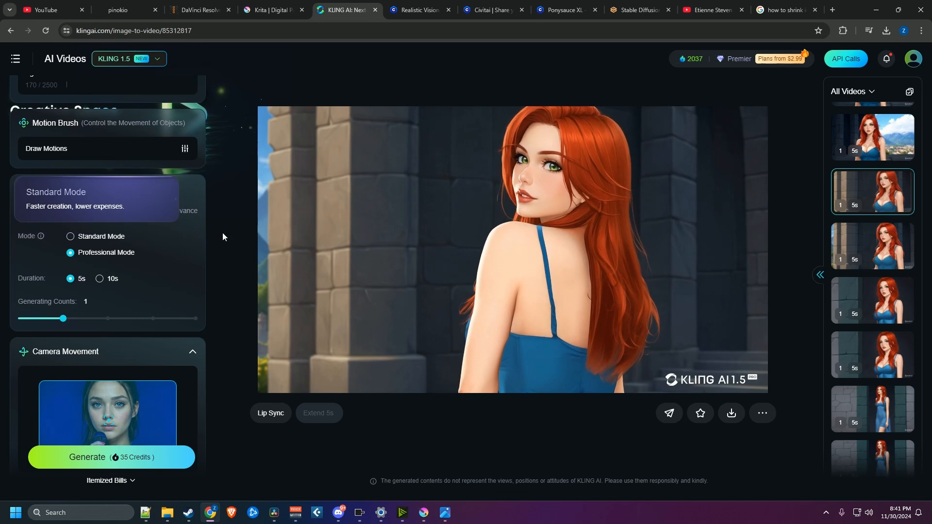
mouse_move(99, 207)
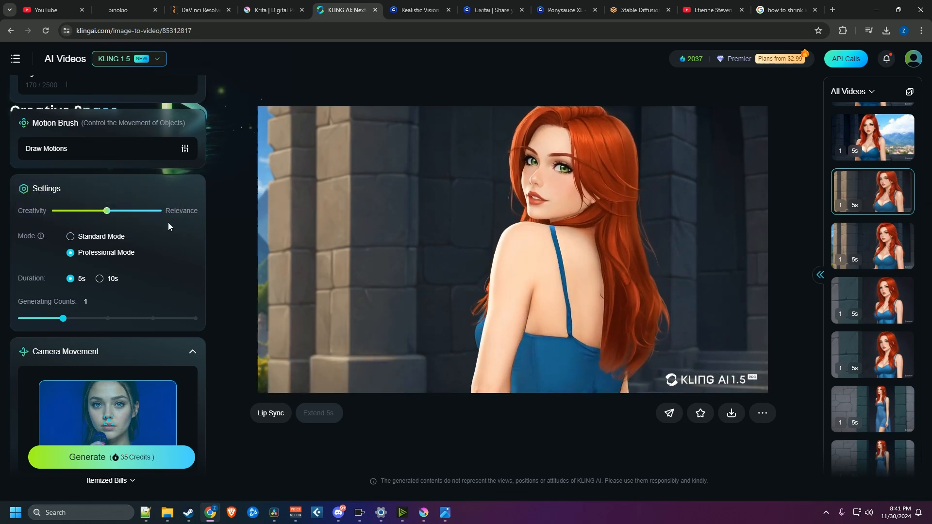
scroll(193, 286, down, 4)
Generate the 5-second Professional Mode video from use_me.png and download it without the watermark
click(108, 452)
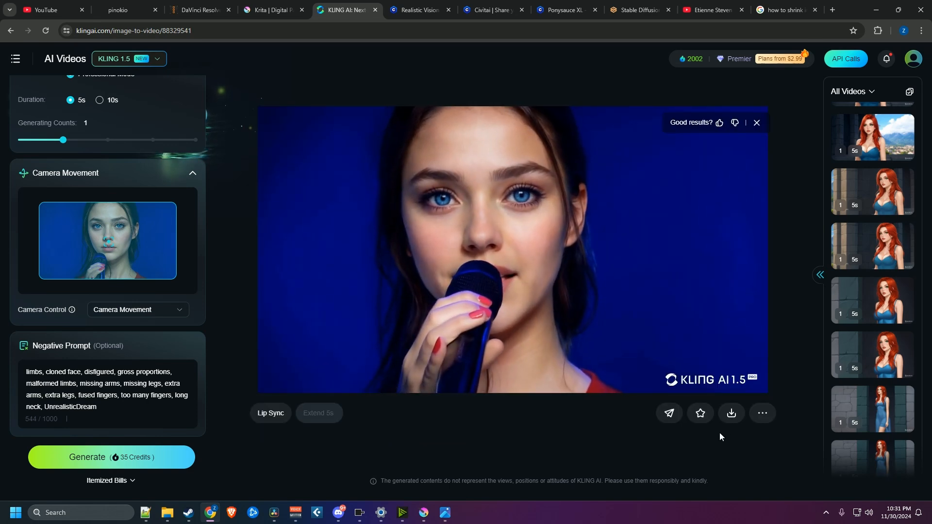
mouse_move(752, 417)
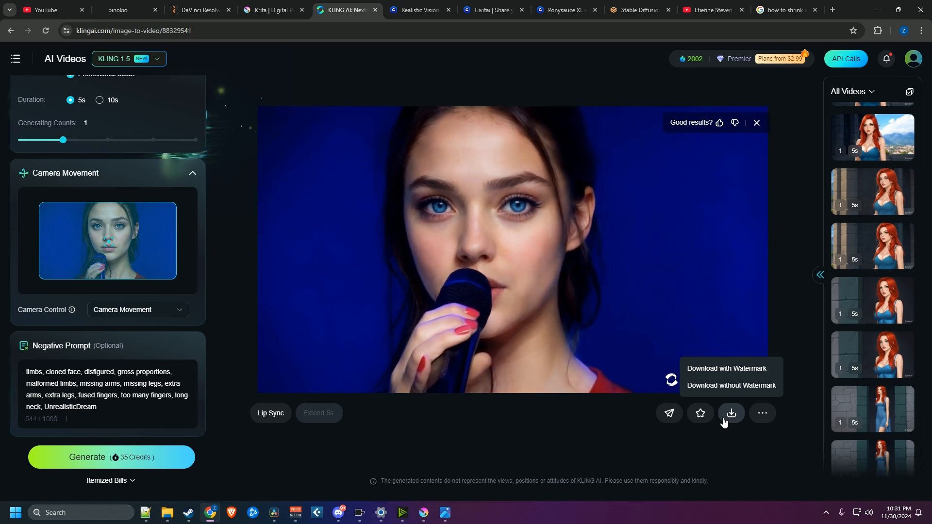
click(735, 393)
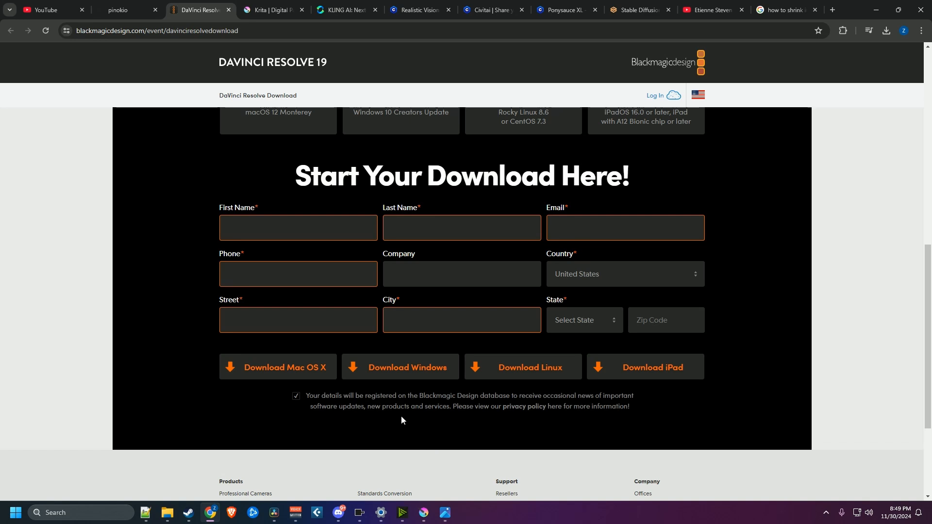
Switch to DaVinci Resolve and create a new project named Youtube Guide
click(275, 517)
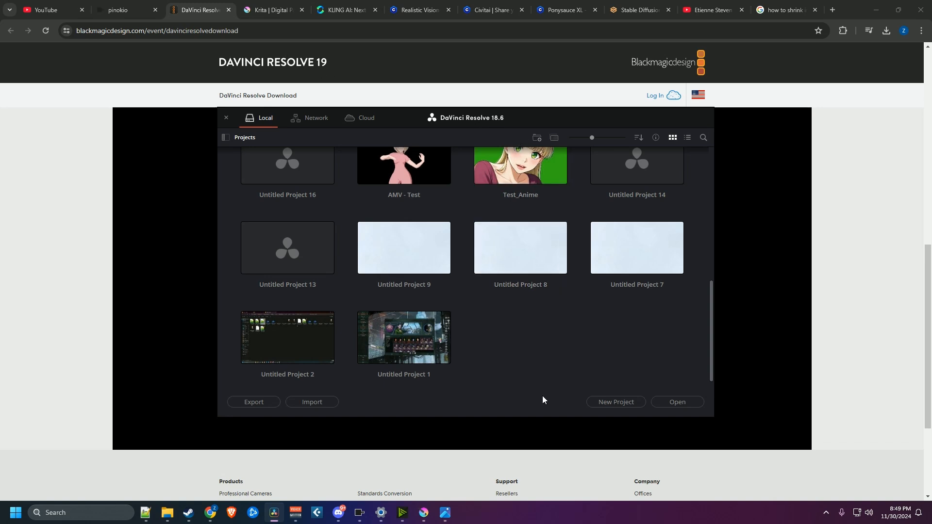
click(614, 401)
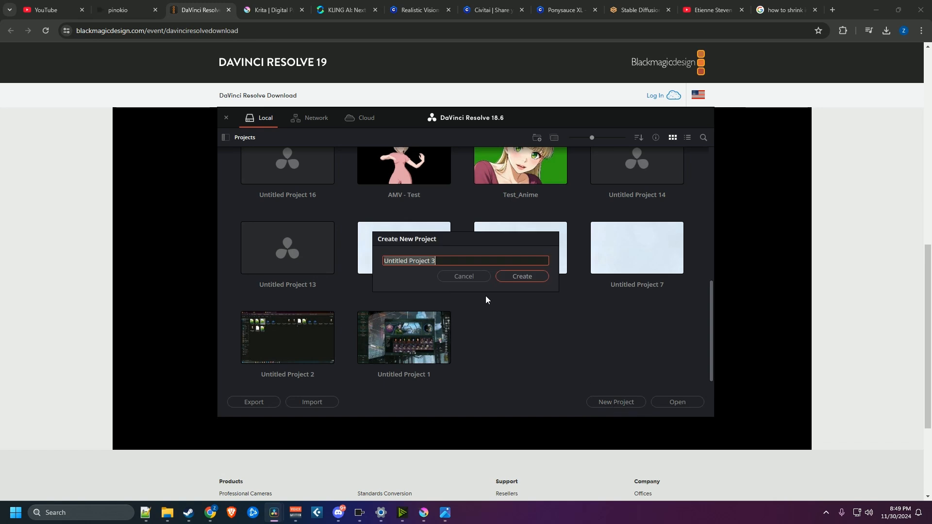
text(Youtube Guide)
click(525, 273)
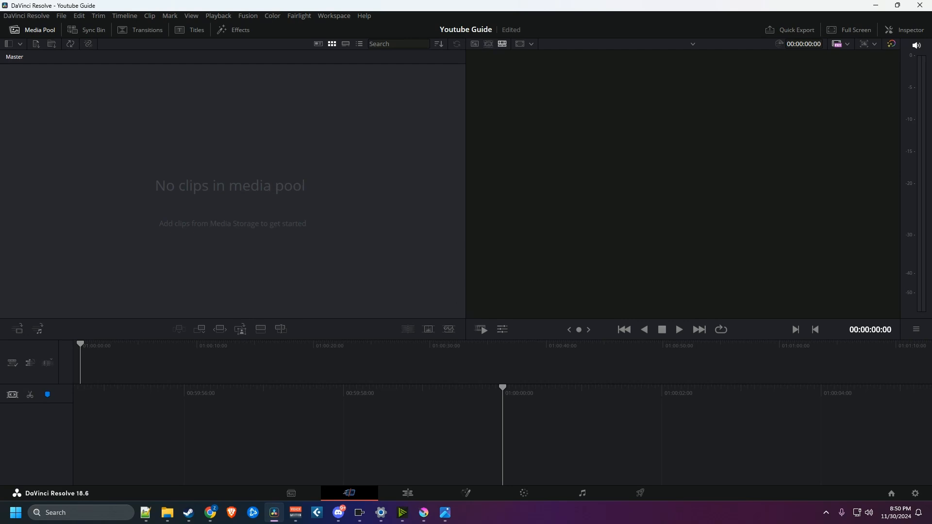
Import the generated singing woman clip into the media pool and change the project frame rate to match it
drag(632, 206, 236, 174)
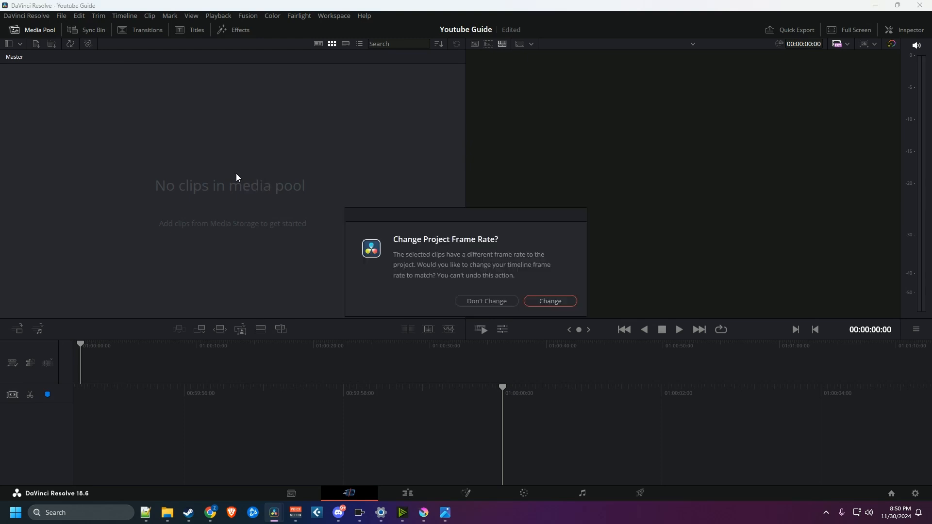
click(538, 300)
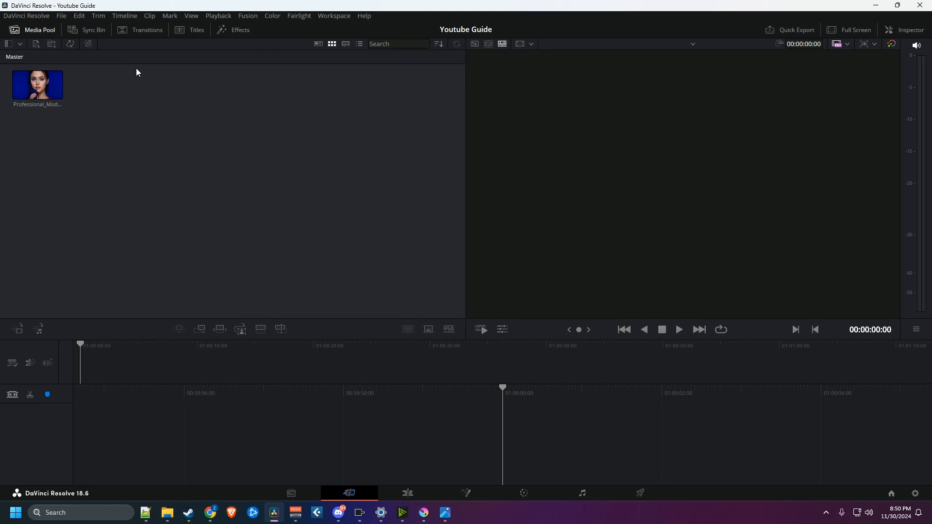
Open the project settings and check the timeline resolution in Master Settings
click(116, 19)
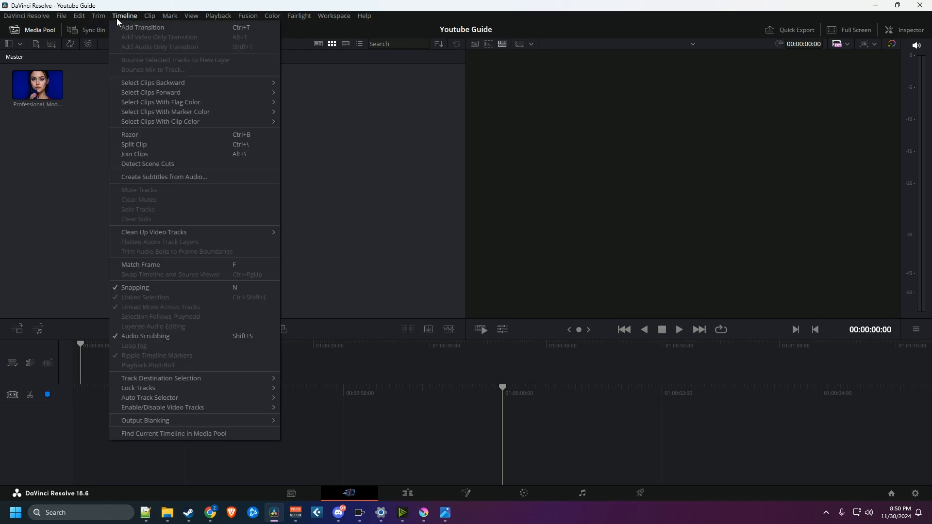
click(116, 19)
click(77, 16)
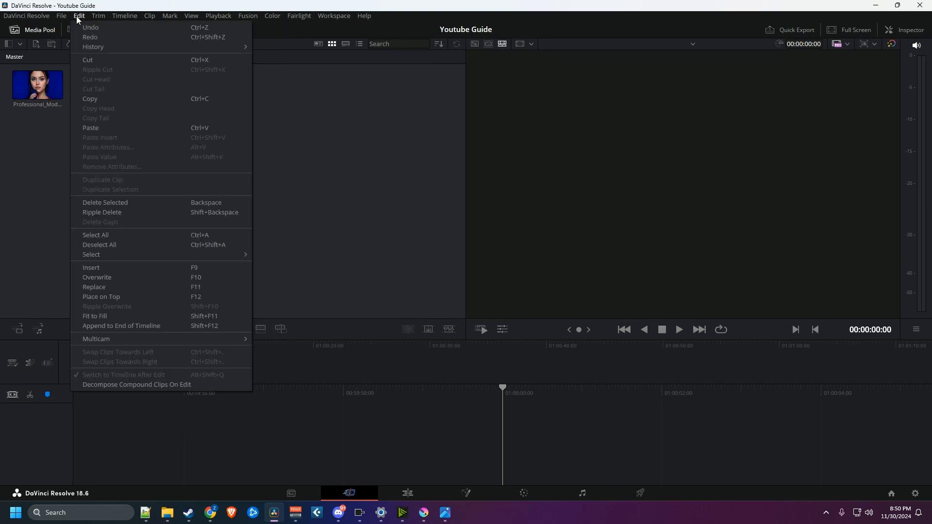
mouse_move(65, 16)
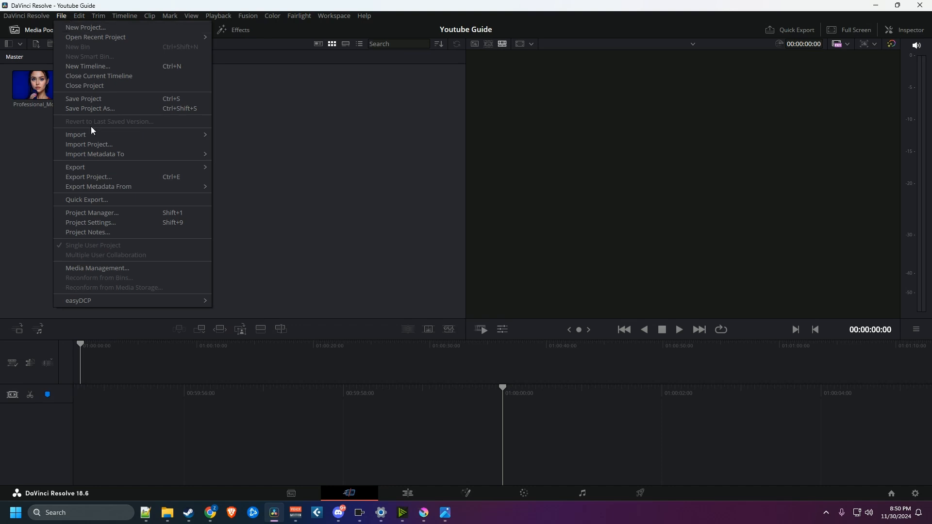
click(114, 223)
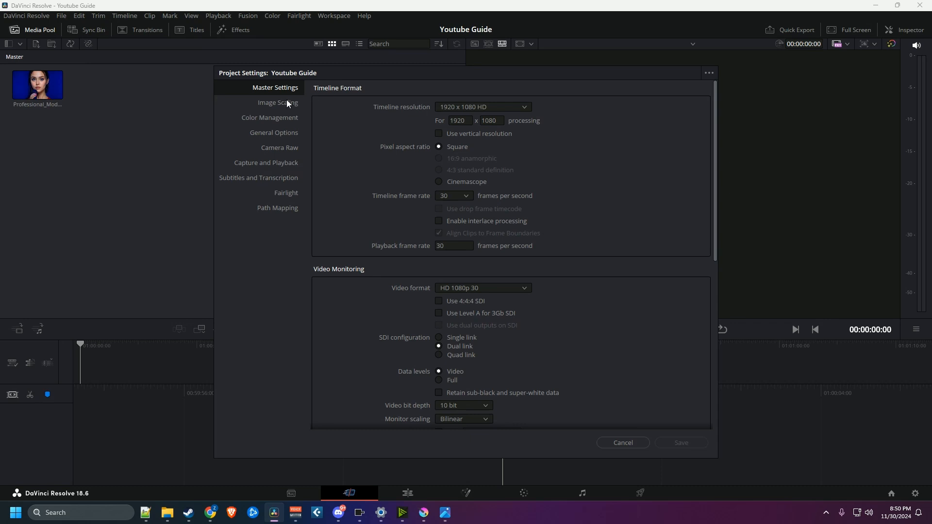
double_click(460, 121)
drag(496, 122, 479, 123)
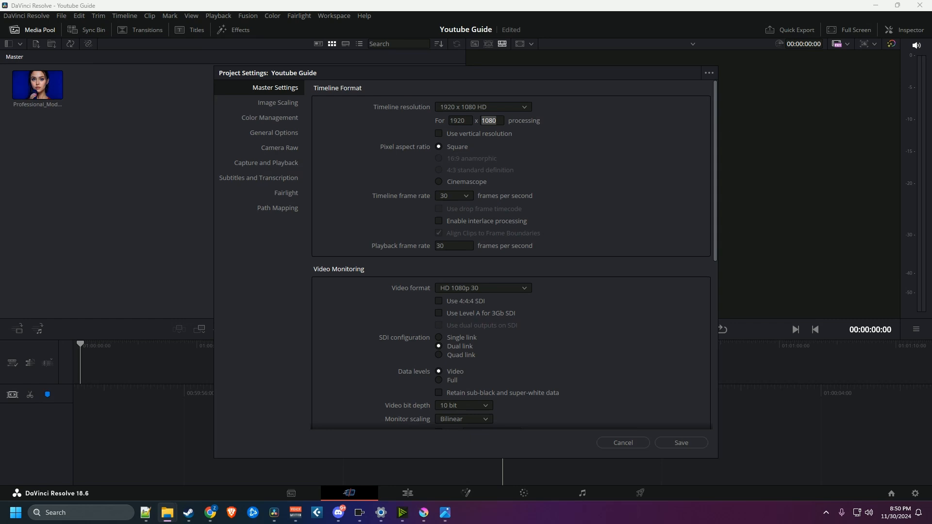
Check the frame width and height in the clip's file details, close them and save the project settings
drag(931, 218, 558, 179)
click(552, 189)
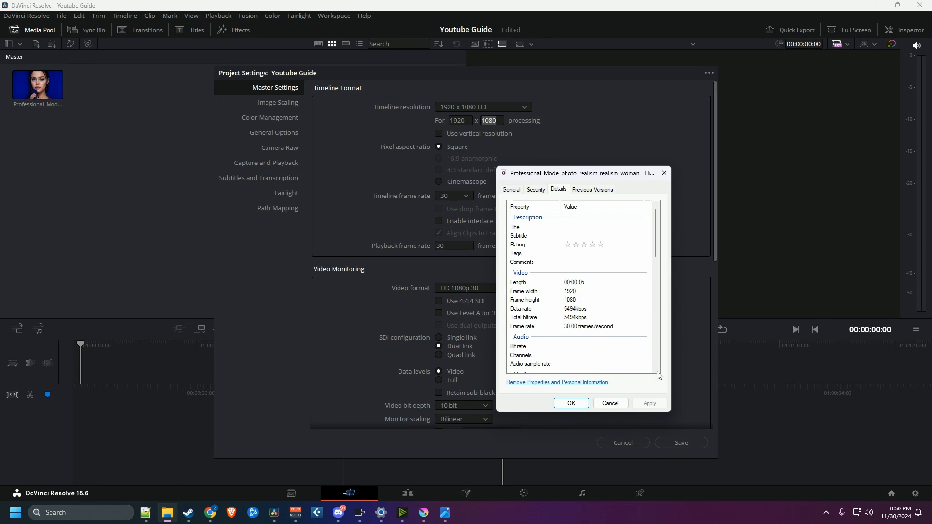
click(610, 404)
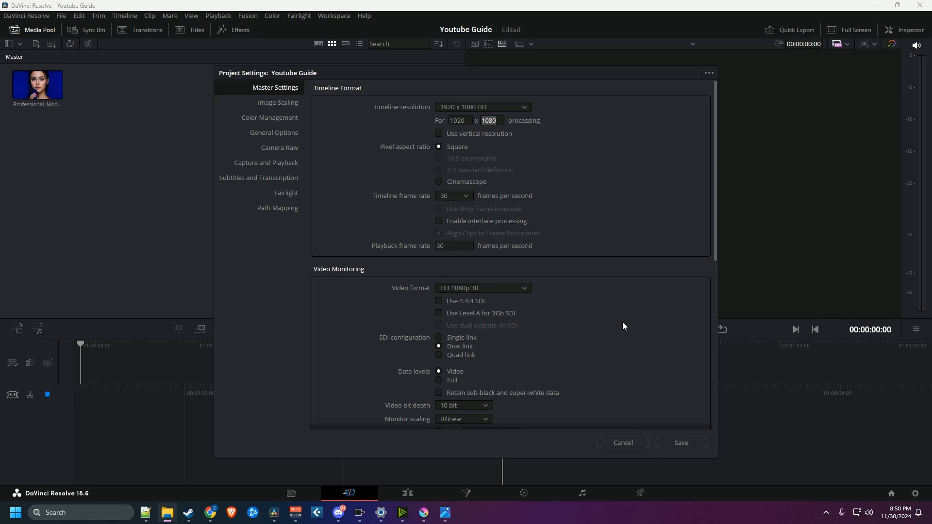
click(672, 442)
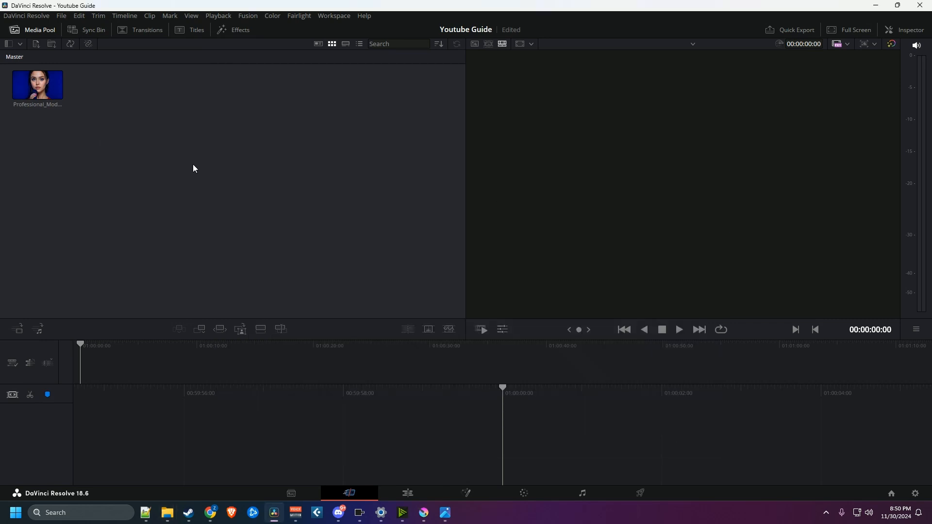
On the Edit page, place the clip at the start of Video 1 and add a second copy directly after it
click(409, 494)
drag(116, 78, 315, 434)
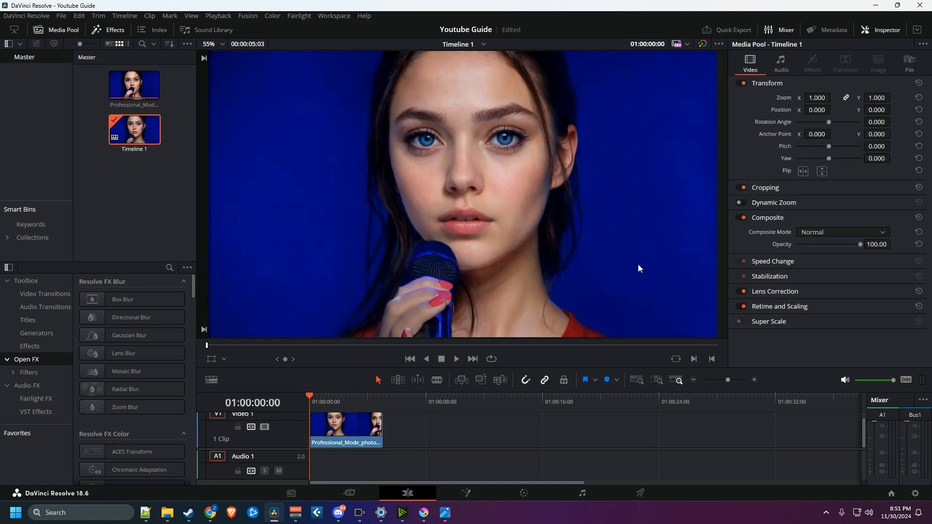
drag(134, 86, 444, 432)
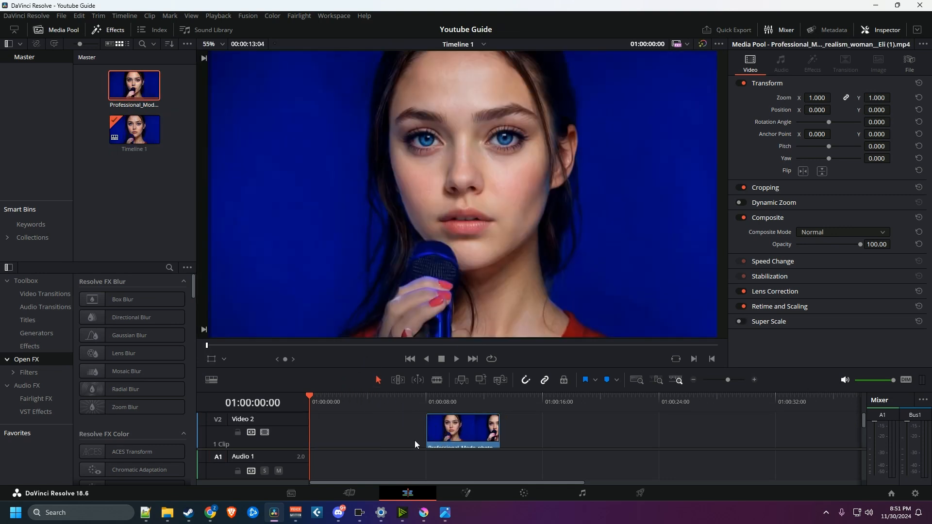
drag(435, 434, 406, 435)
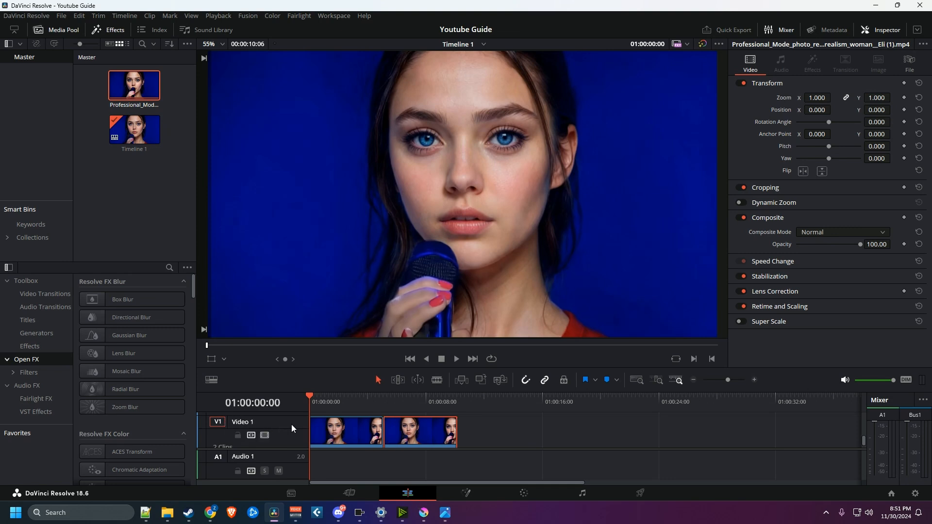
scroll(291, 443, down, 1)
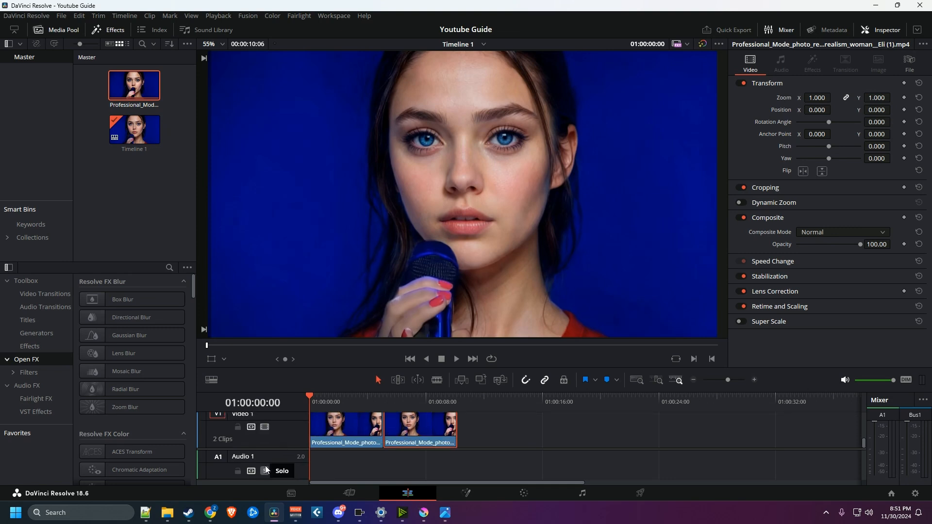
Play back both clips in the timeline and return the playhead to the first clip
click(336, 429)
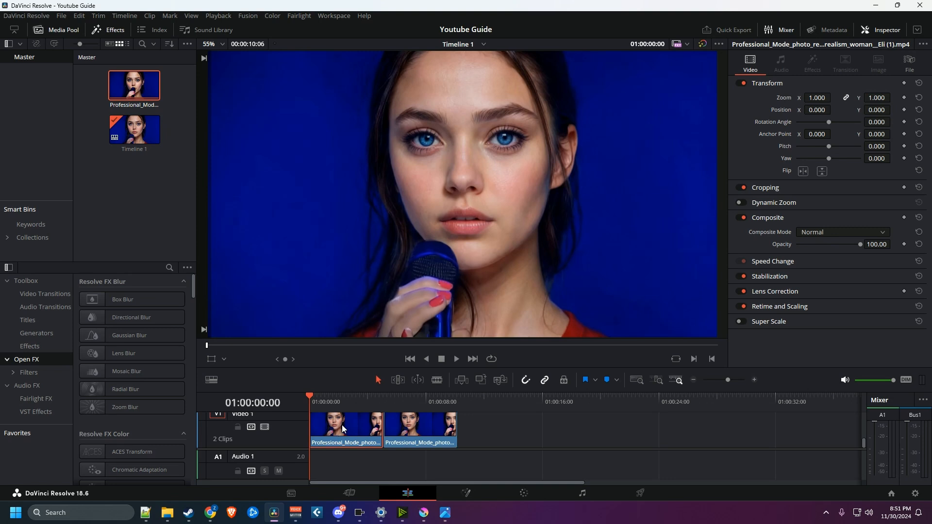
click(457, 359)
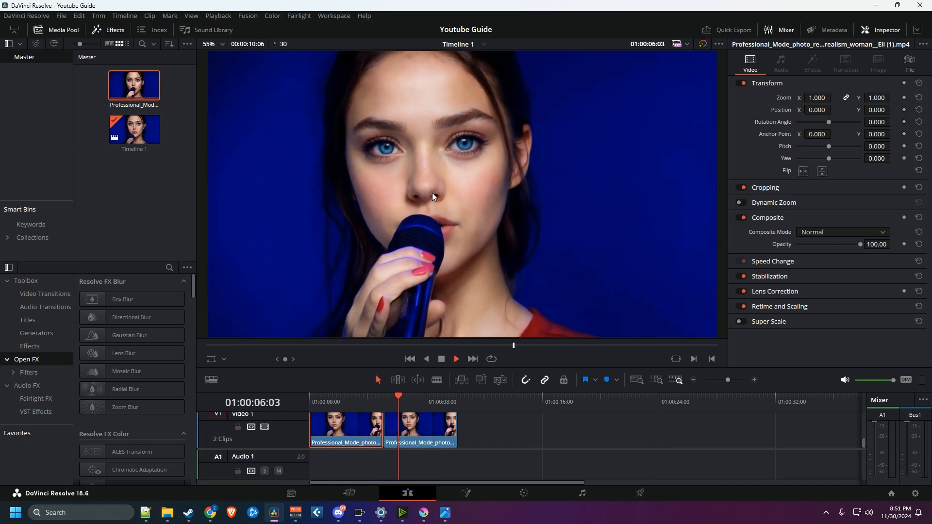
click(440, 359)
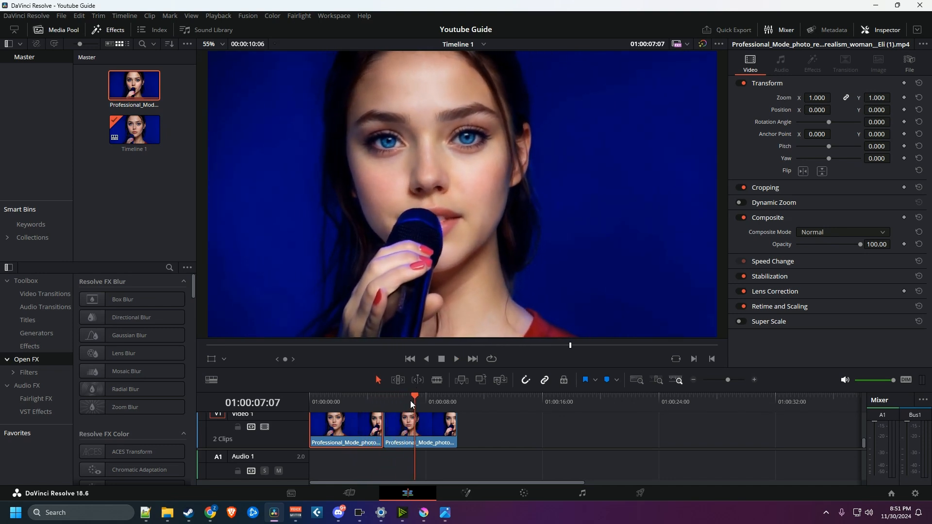
drag(410, 400, 325, 401)
Enable Dynamic Zoom on the second clip and play back the transition from the first clip
click(410, 427)
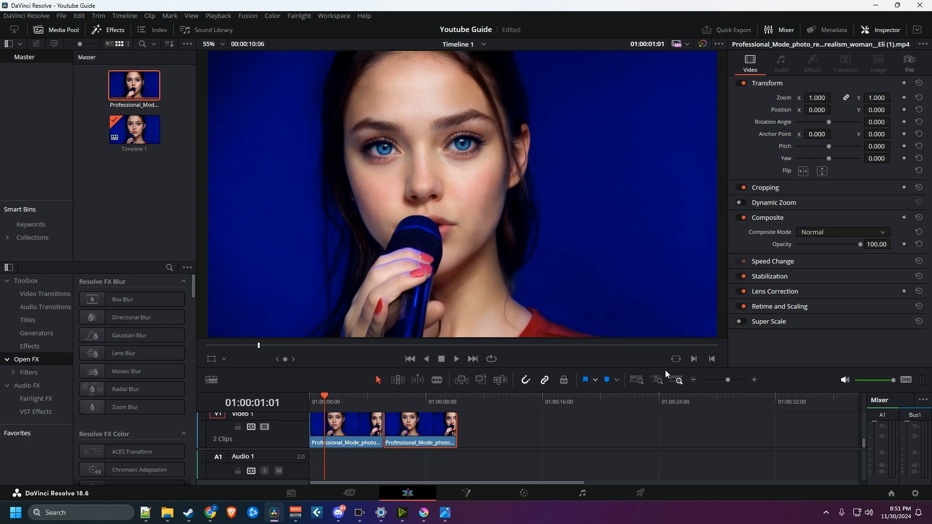
click(739, 203)
drag(324, 395, 371, 400)
click(459, 359)
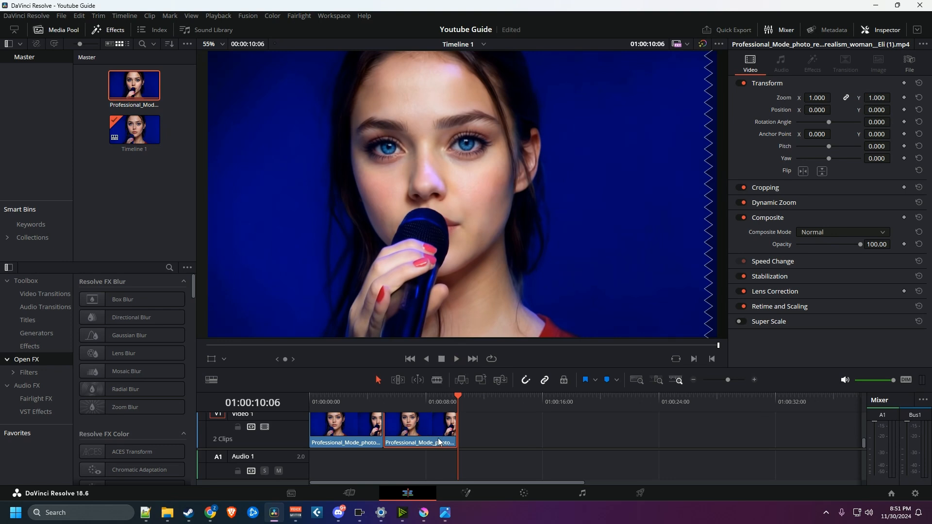
Paste a third copy of the clip at the end of the timeline and reverse it with a speed of -100%
key(ctrl+v)
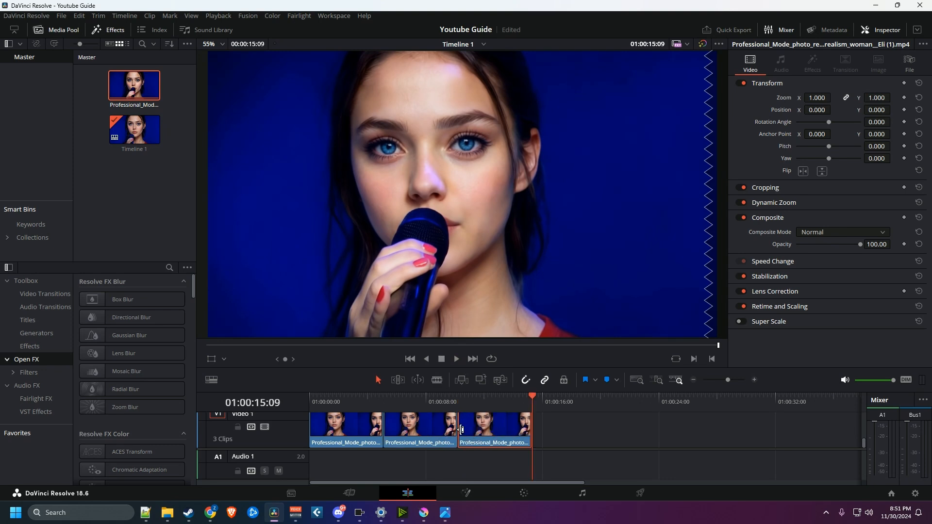
key(ctrl+s)
click(893, 262)
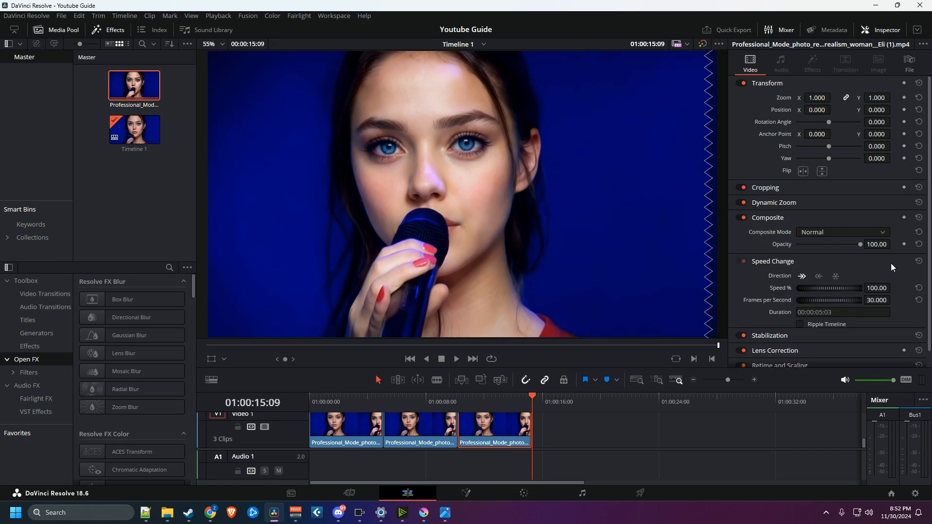
drag(866, 288, 873, 288)
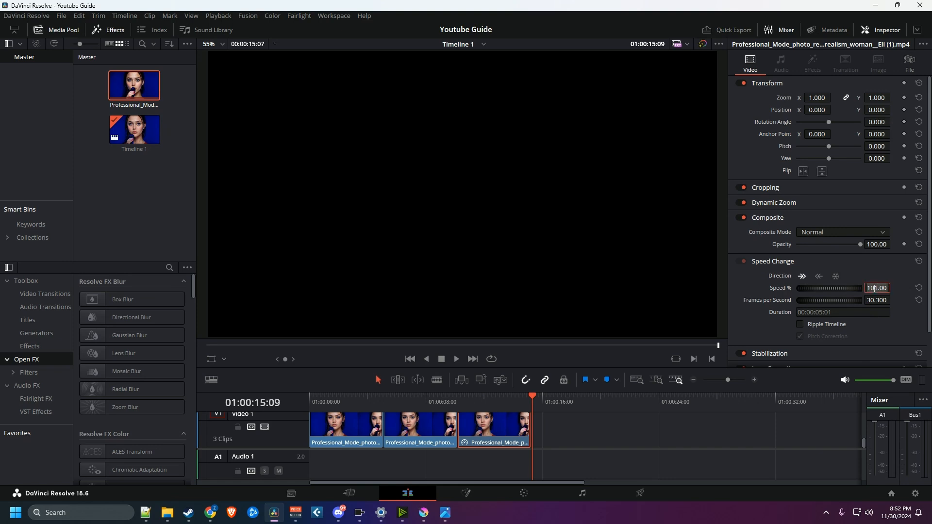
text(-100)
key(Return)
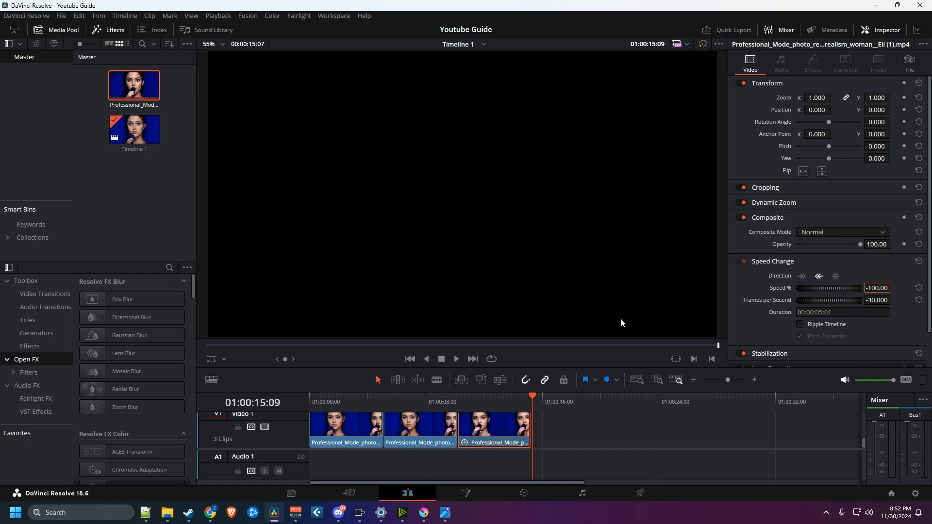
Play back the reversed third clip together with the clip before it
click(497, 440)
drag(531, 396, 452, 401)
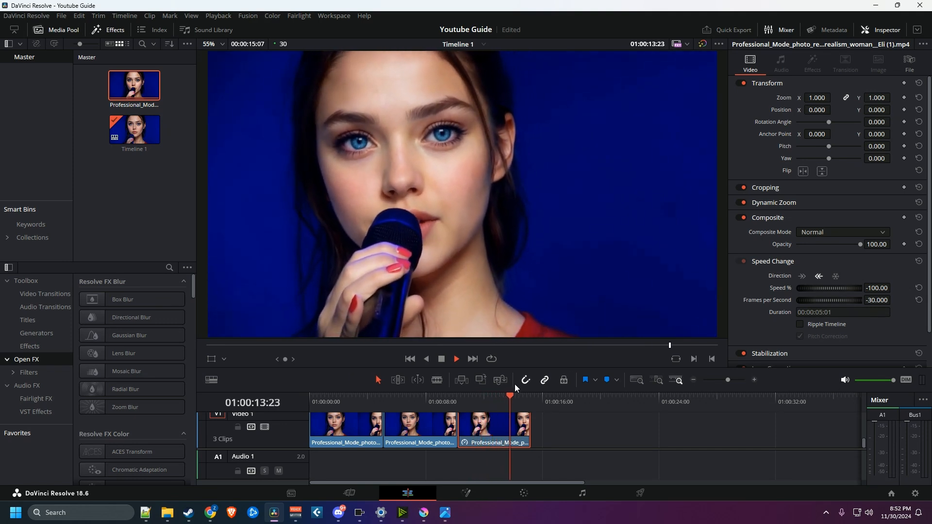
click(422, 397)
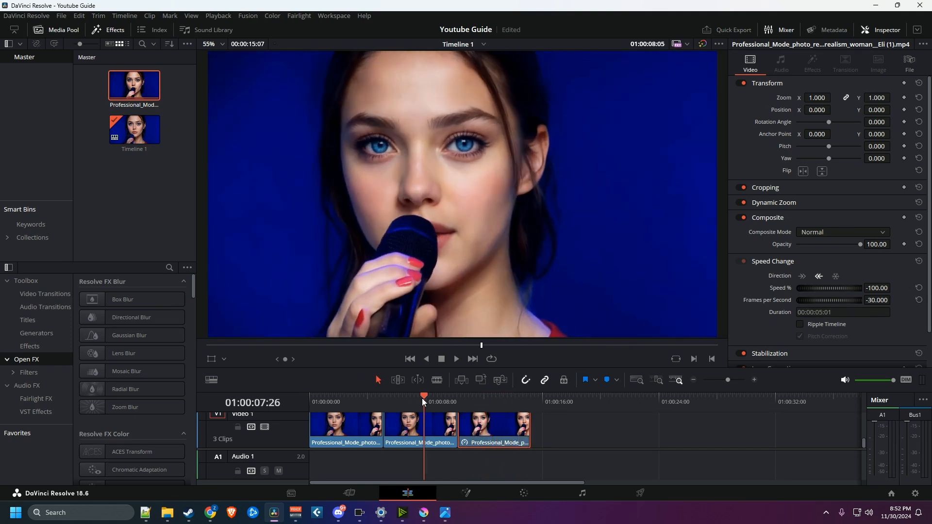
key(space)
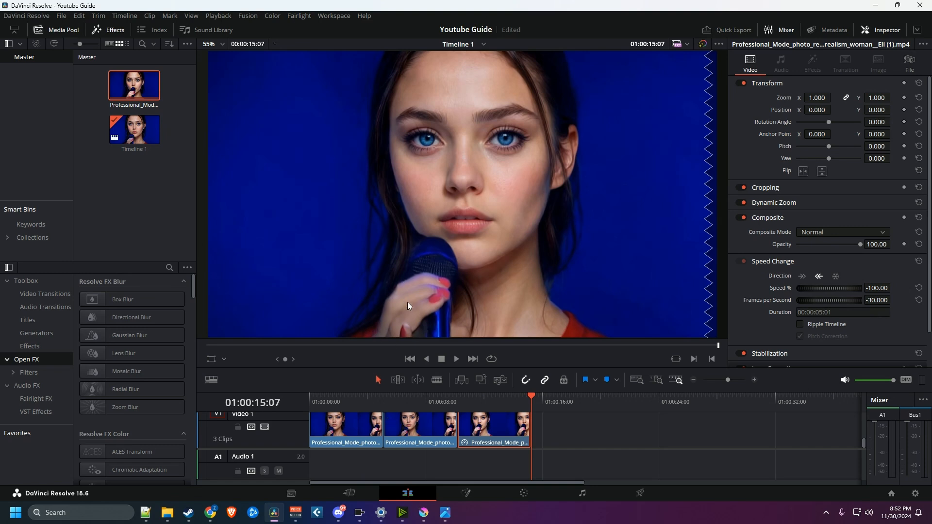
click(290, 496)
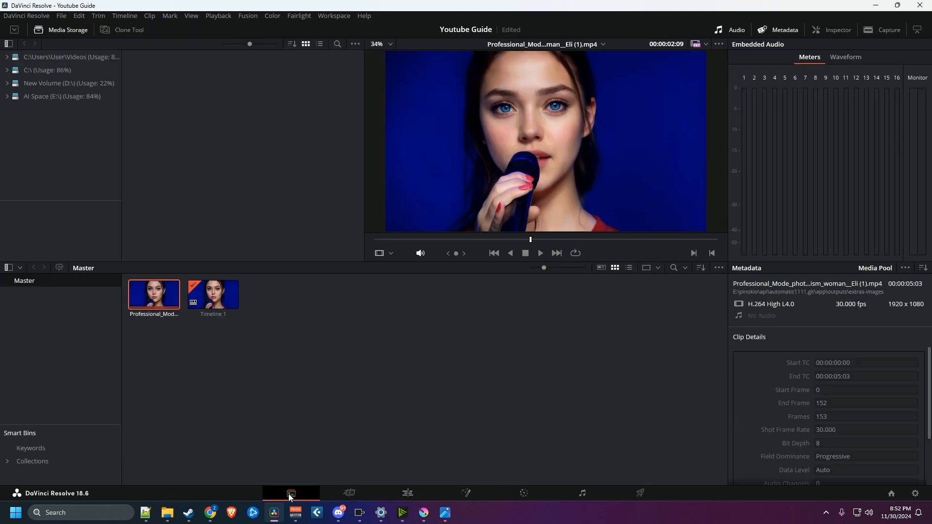
click(408, 492)
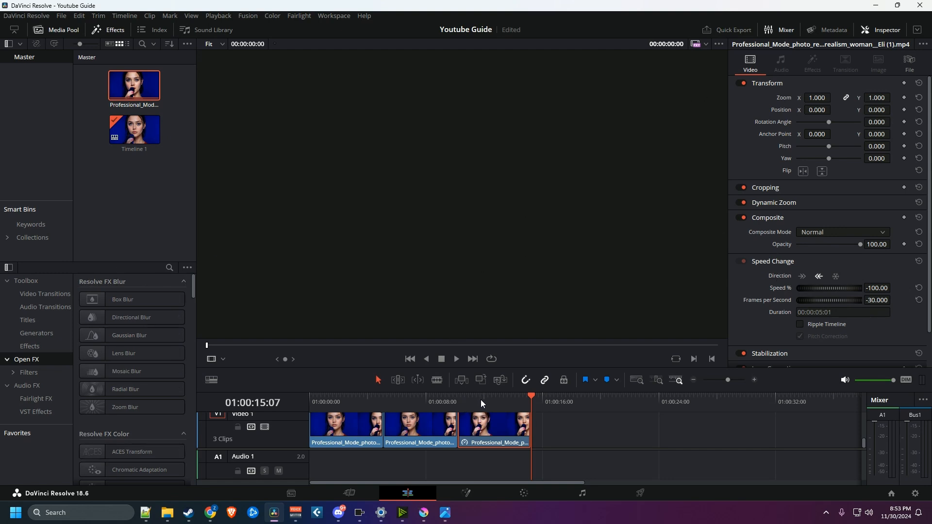
drag(528, 397, 317, 406)
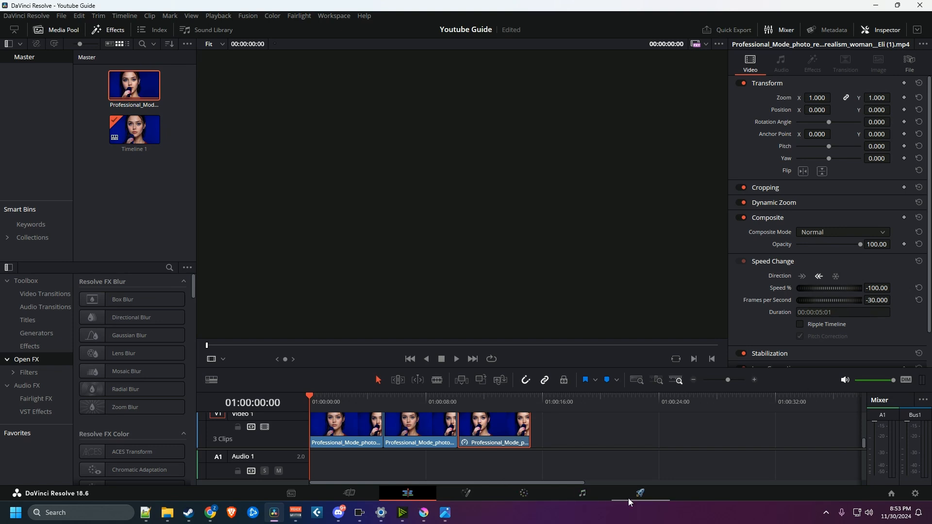
Try removing the second clip from the timeline and undo the deletion
click(435, 427)
key(BackSpace)
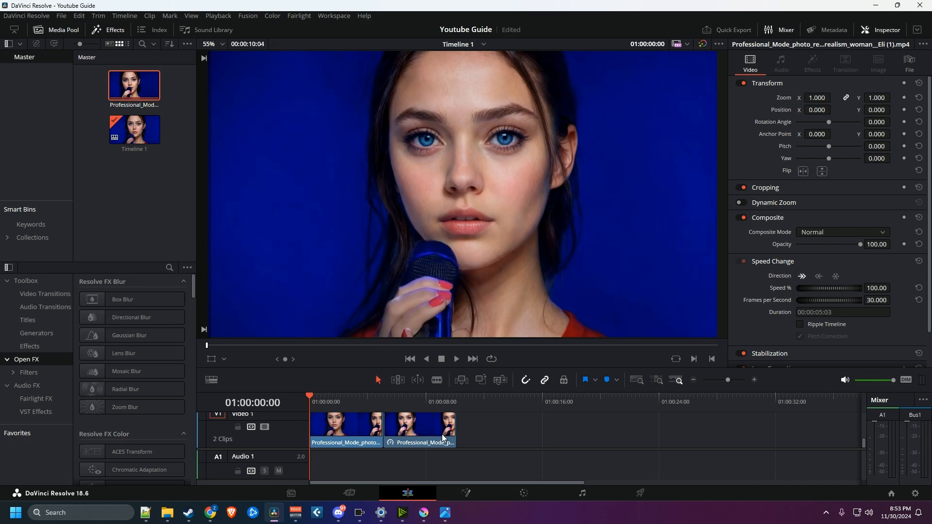
key(ctrl+z)
Try cutting the selected clips from the timeline and undo the removal to restore all three
key(ctrl+a)
right_click(423, 423)
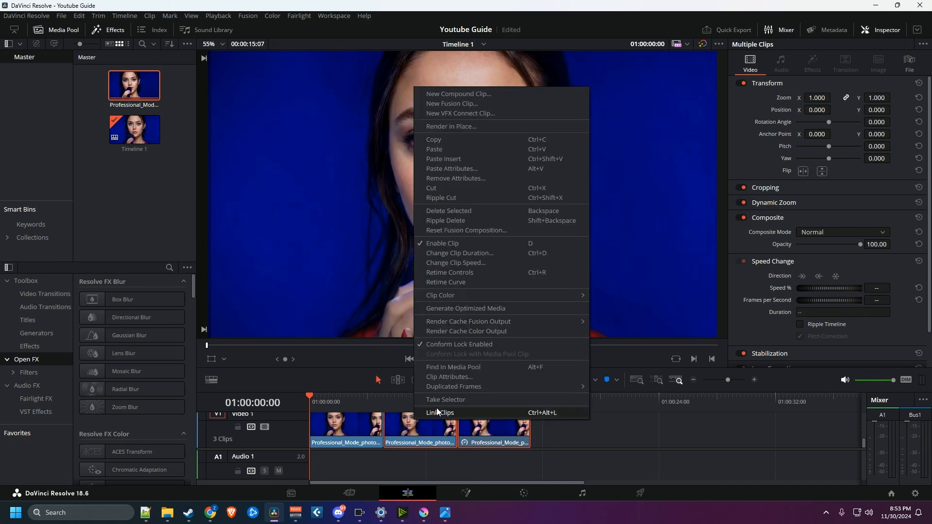
click(453, 188)
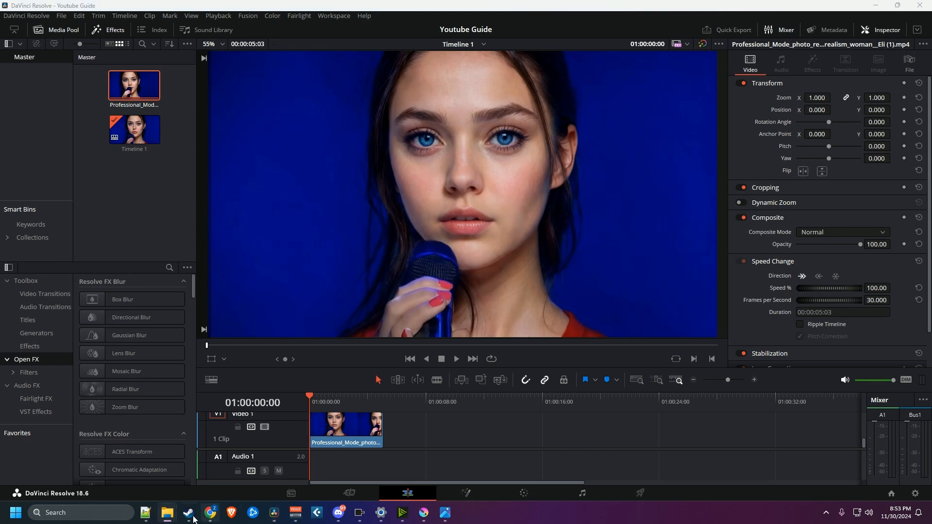
click(336, 429)
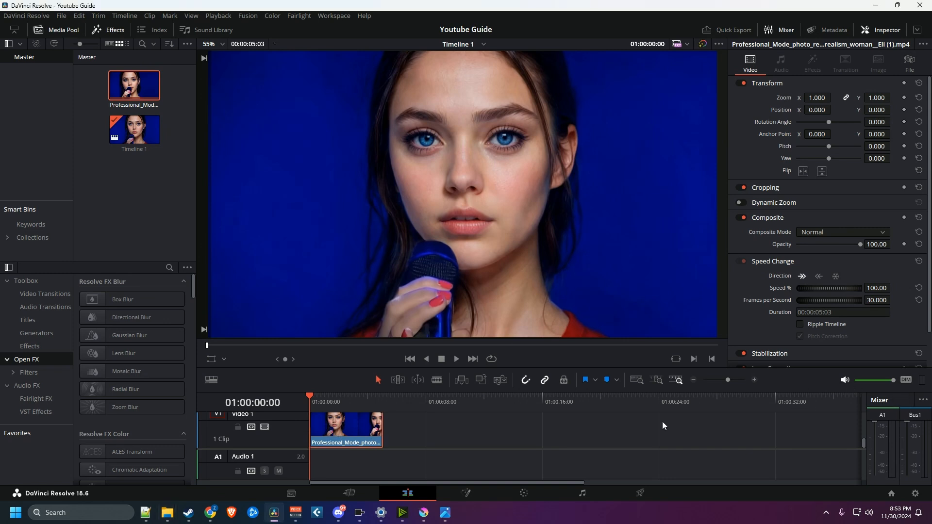
click(449, 447)
key(ctrl+z)
Delete the reversed third clip from the timeline
click(490, 430)
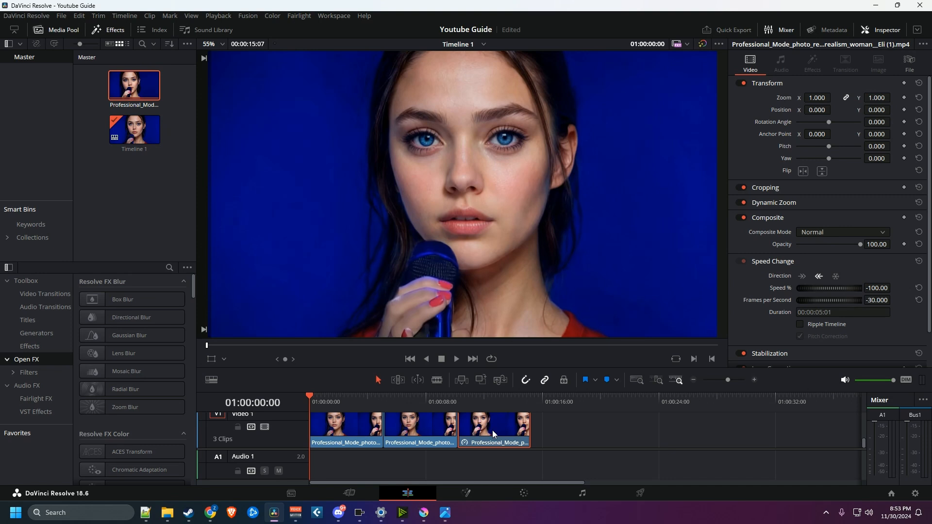
right_click(492, 430)
click(522, 220)
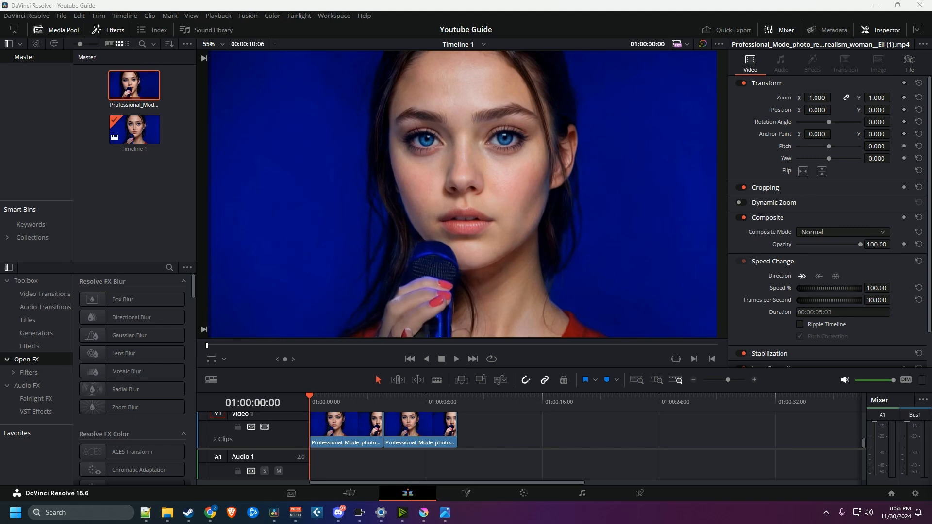
key(alt+Tab)
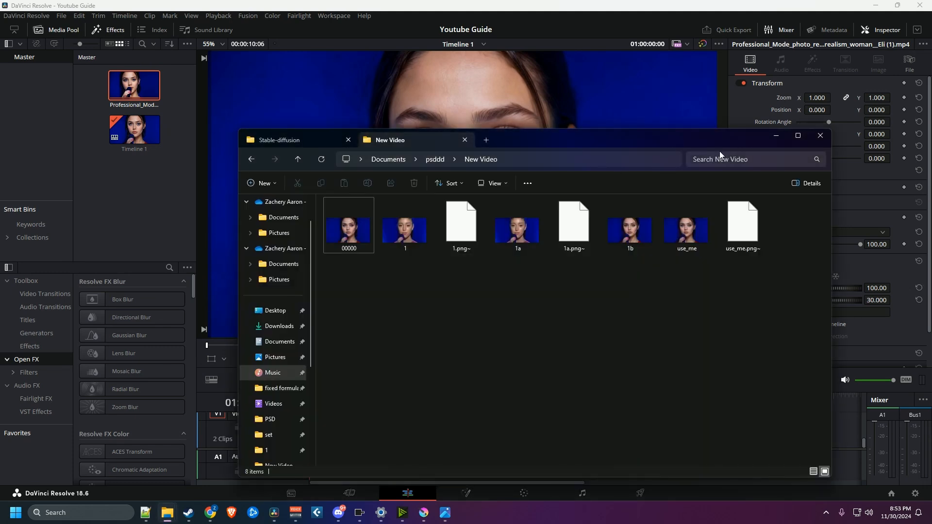
click(775, 136)
mouse_move(167, 512)
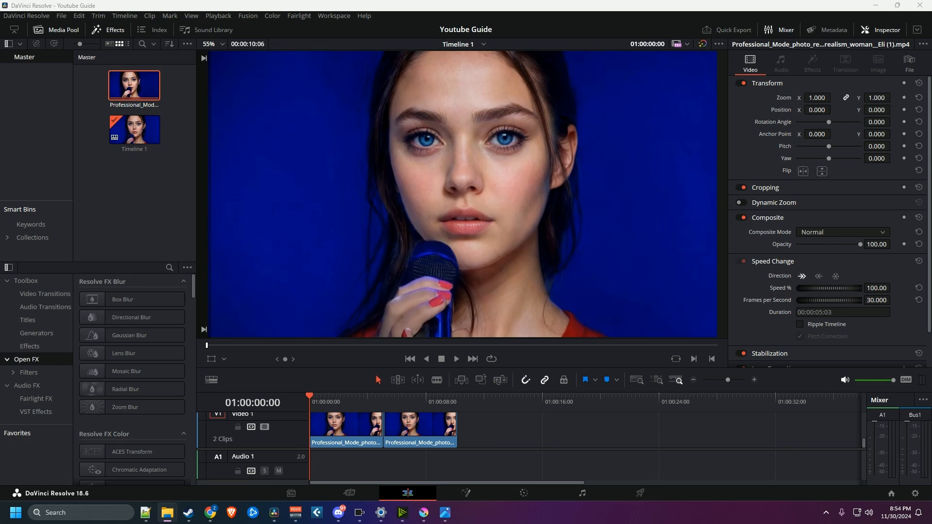
Add the young man's clip 1.mp4 after the second clip on the timeline and mute the Audio 1 track
drag(691, 348, 845, 376)
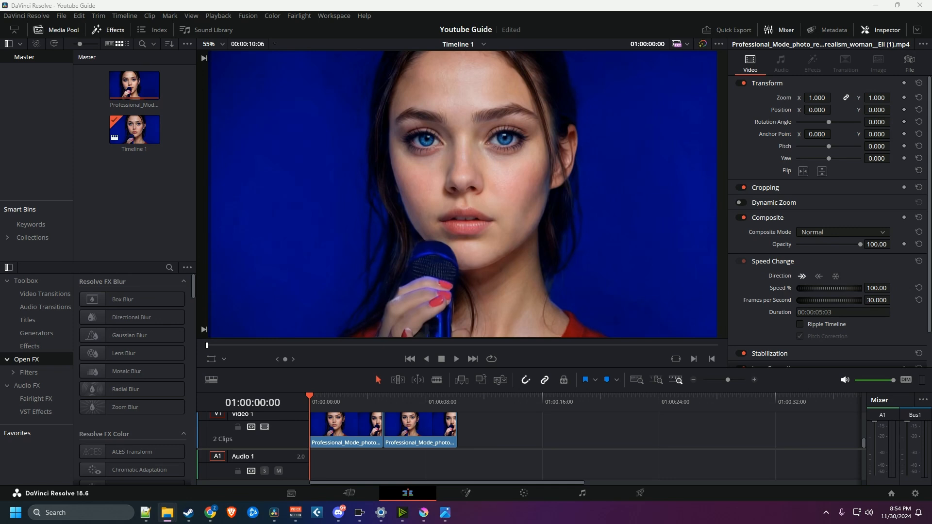
drag(845, 376, 449, 443)
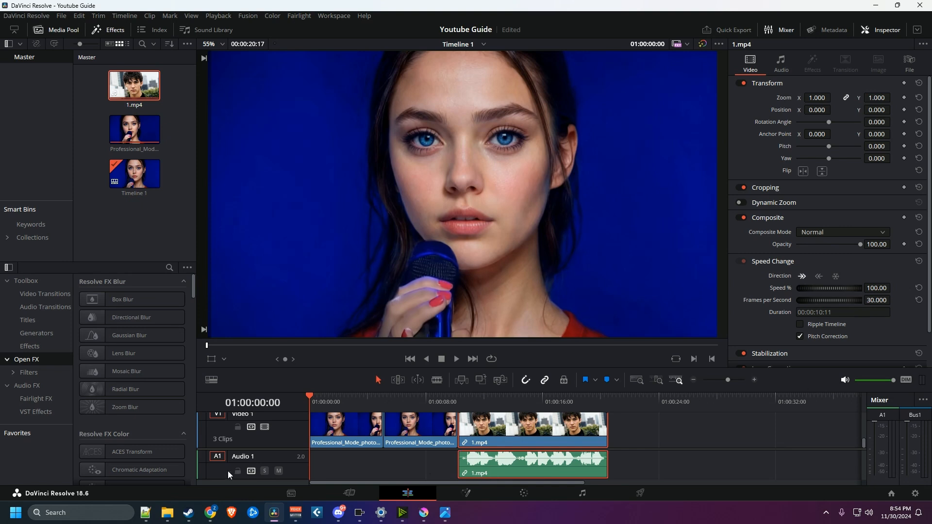
click(279, 471)
Add a new stereo audio track to the timeline
right_click(294, 468)
mouse_move(339, 359)
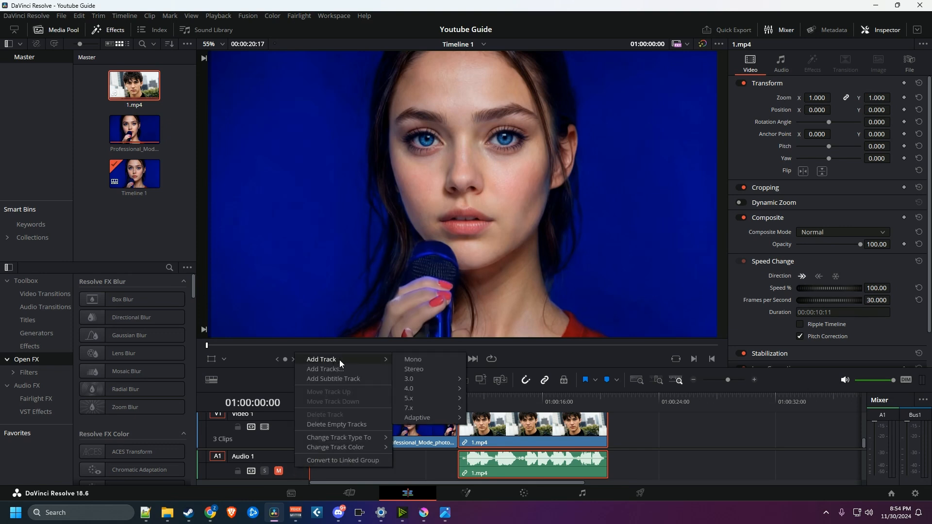
click(416, 369)
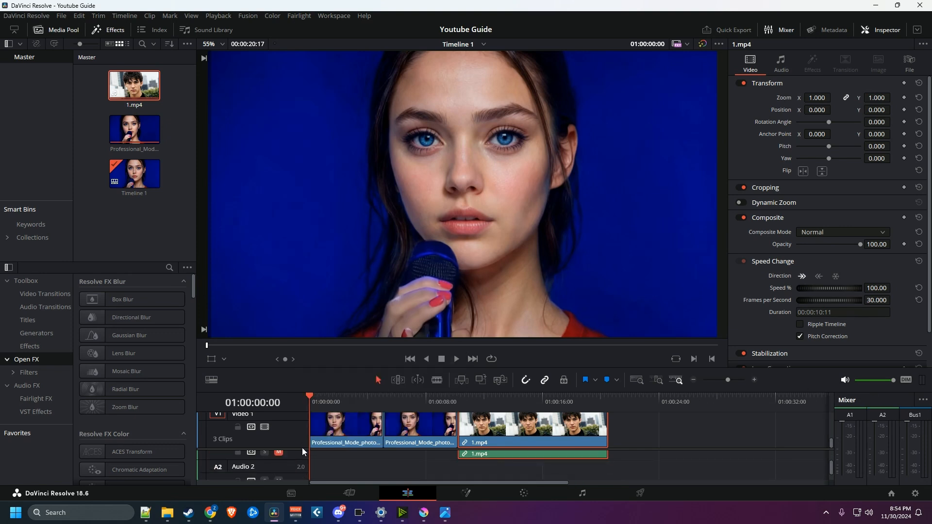
scroll(302, 451, up, 3)
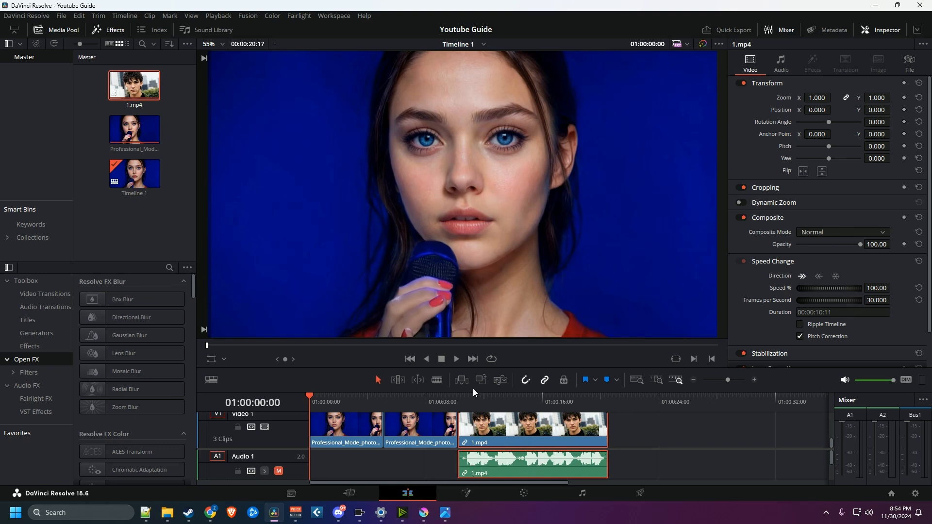
Play the timeline from the start, skipping ahead near the end of the second clip to watch the young man's clip
click(459, 358)
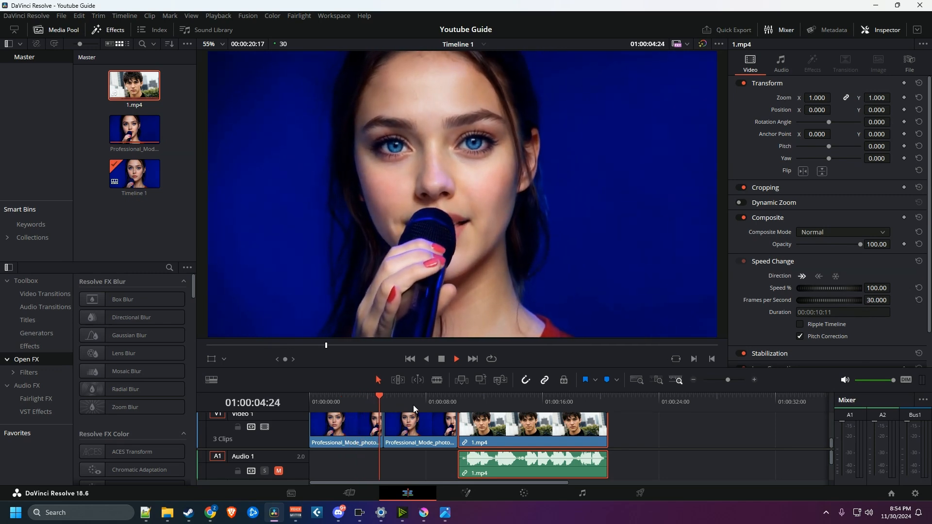
mouse_move(450, 400)
mouse_down()
mouse_move(462, 399)
mouse_move(447, 403)
mouse_up()
key(space)
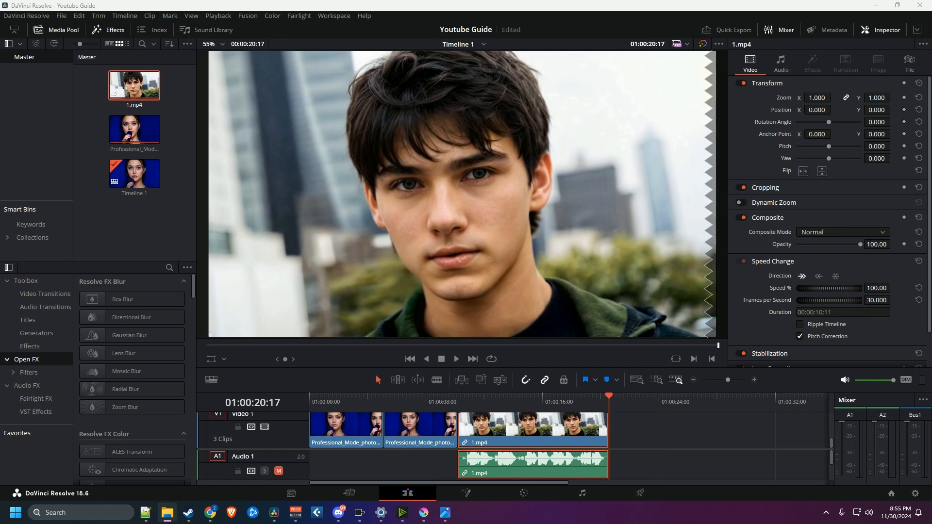
Append three clips to the timeline: the animated red-dress woman's 1.mp4, 14.mp4, and the leather-jacket singer's 1.mp4
drag(931, 386, 127, 217)
drag(129, 135, 655, 428)
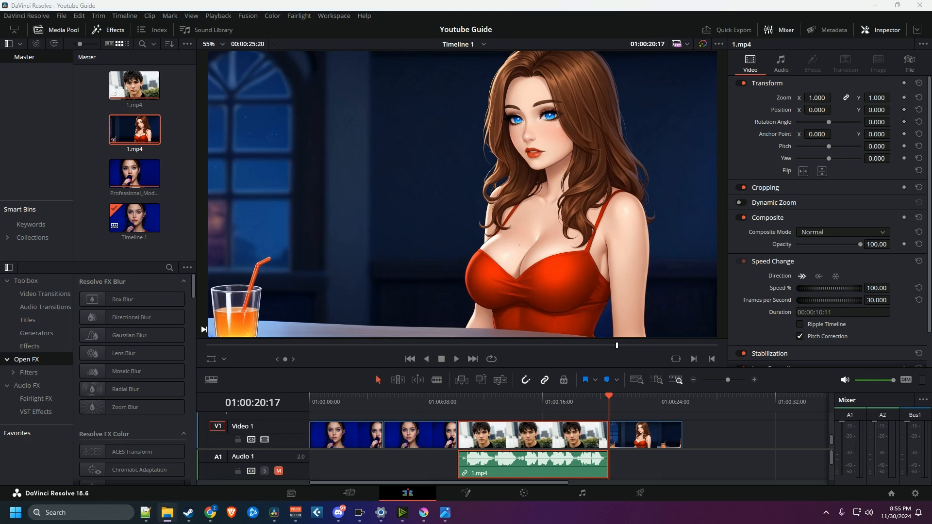
drag(73, 281, 685, 436)
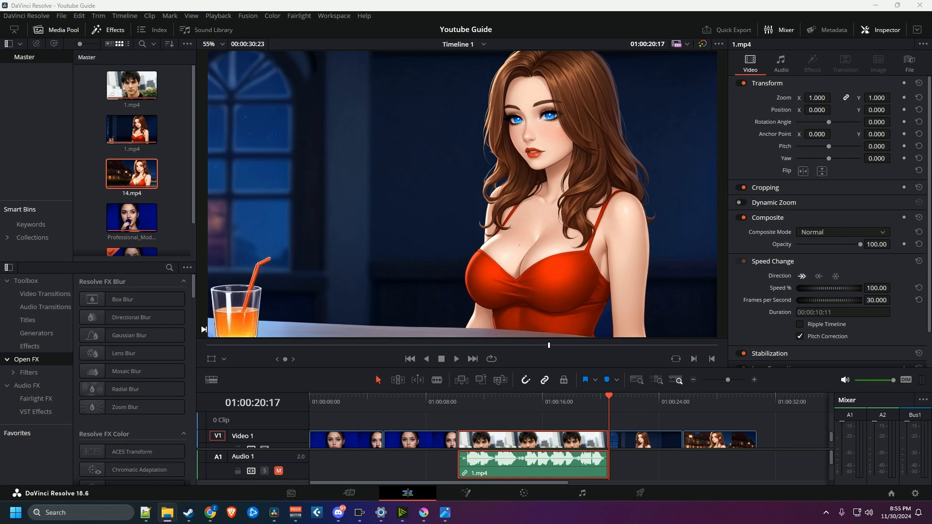
drag(748, 405, 771, 450)
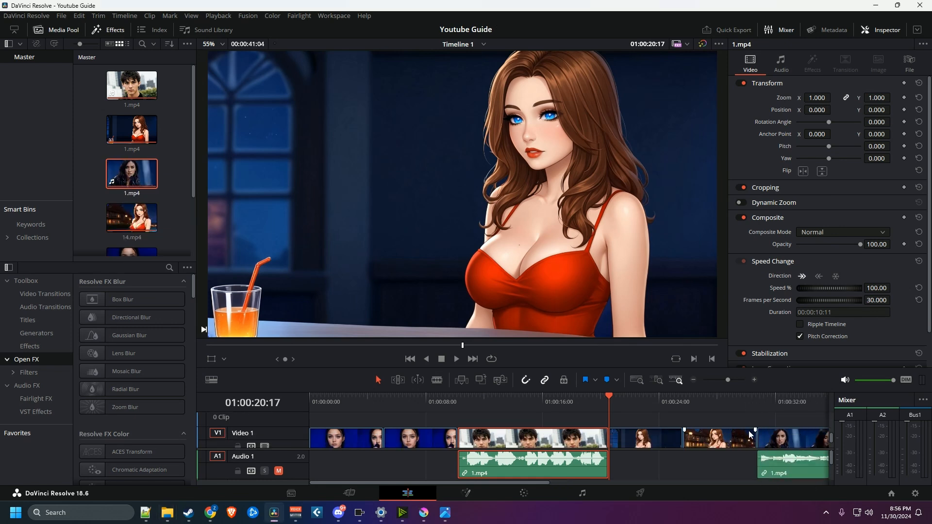
Reorder the timeline so the leather-jacket singer's clip follows the young man's clip and both animated clips come last on Video 1
click(634, 443)
drag(634, 443, 635, 426)
scroll(714, 430, down, 1)
mouse_move(707, 441)
mouse_down()
mouse_move(707, 418)
mouse_move(707, 432)
mouse_up()
scroll(713, 430, down, 2)
drag(782, 432, 635, 440)
scroll(715, 437, up, 2)
click(694, 426)
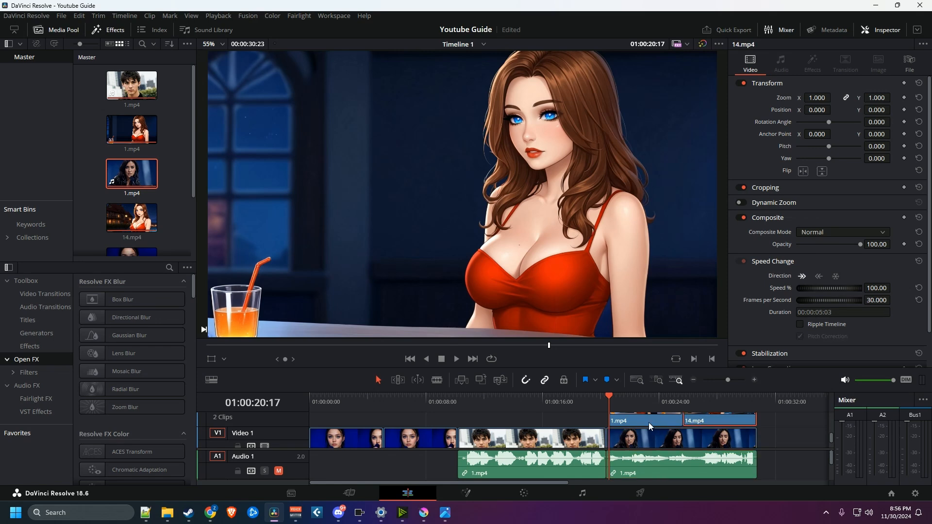
ctrl+click(648, 426)
drag(644, 422, 789, 438)
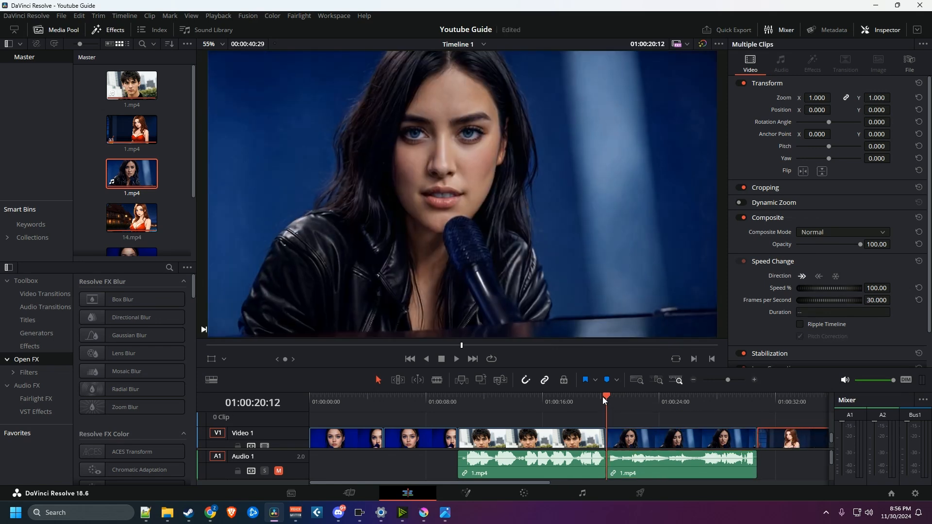
Scrub around the leather-jacket singer's clip and return the playhead to its cut with the young man's clip
click(567, 399)
click(653, 402)
click(695, 435)
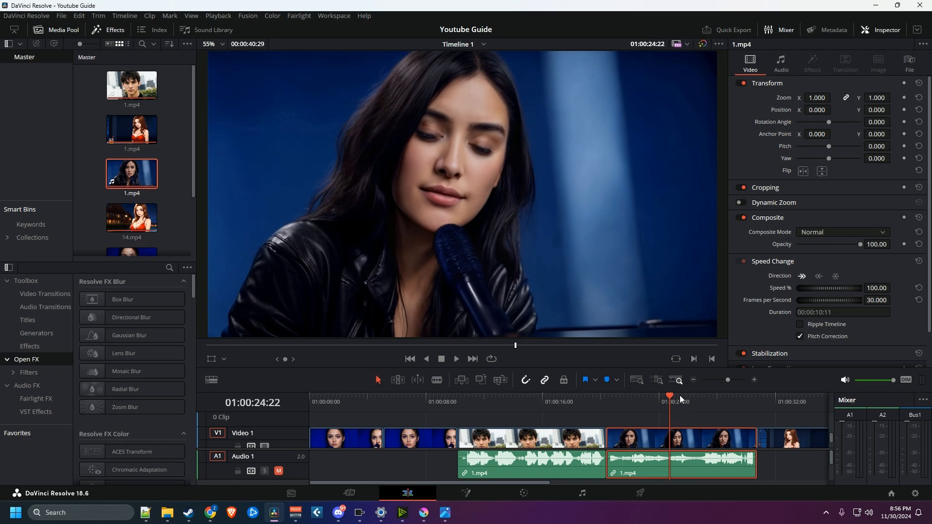
click(737, 412)
drag(738, 412, 609, 434)
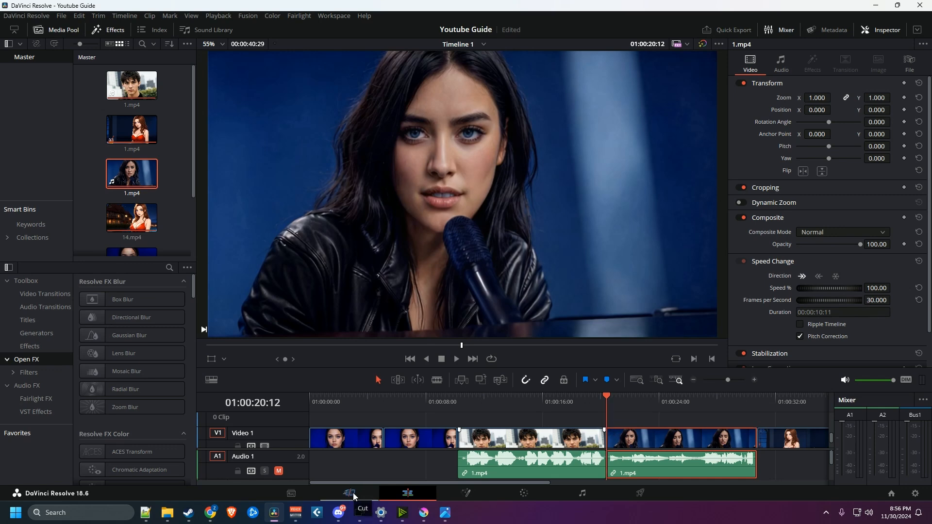
On the Cut page, trim the end of the young man's clip shorter and extend it back to its full length
click(352, 493)
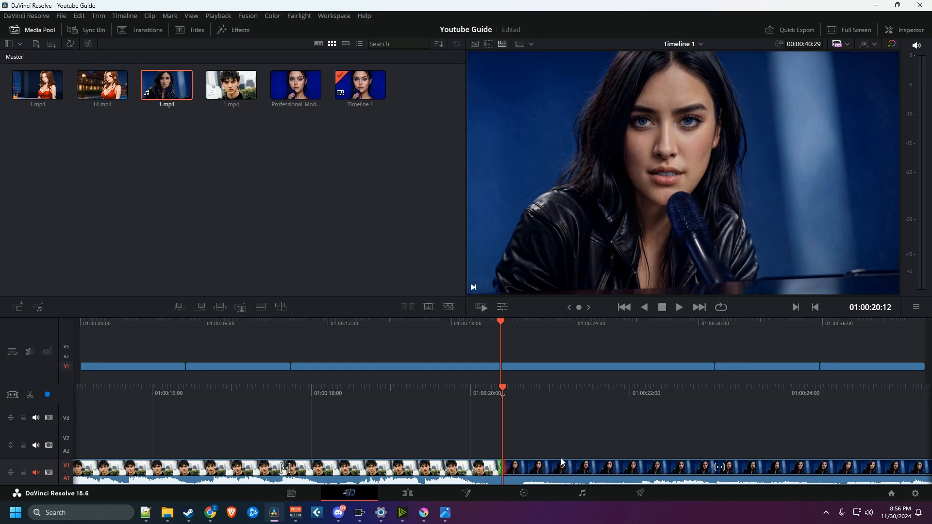
click(503, 463)
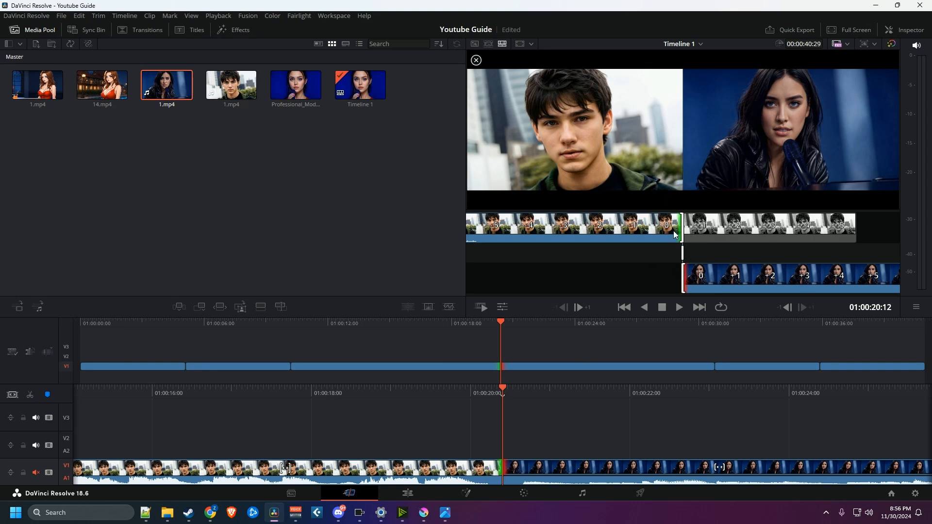
drag(684, 236, 269, 235)
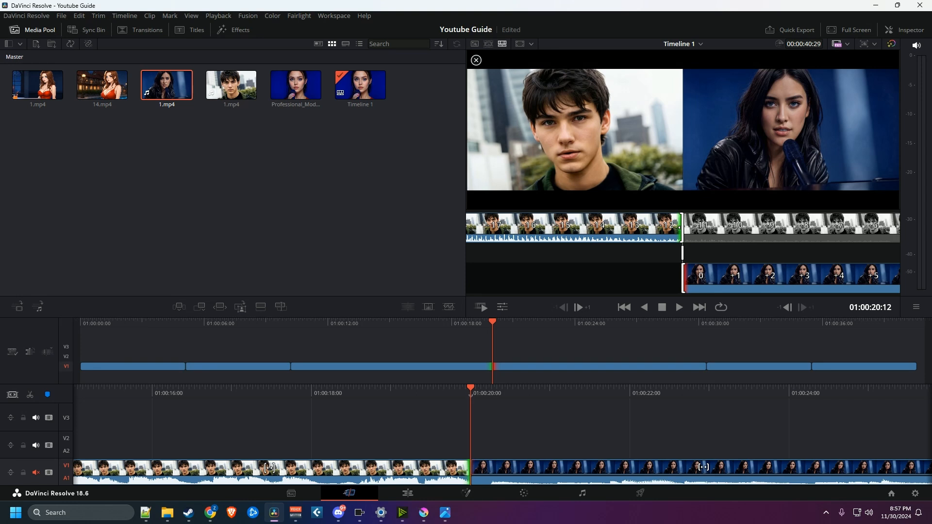
drag(470, 468, 515, 467)
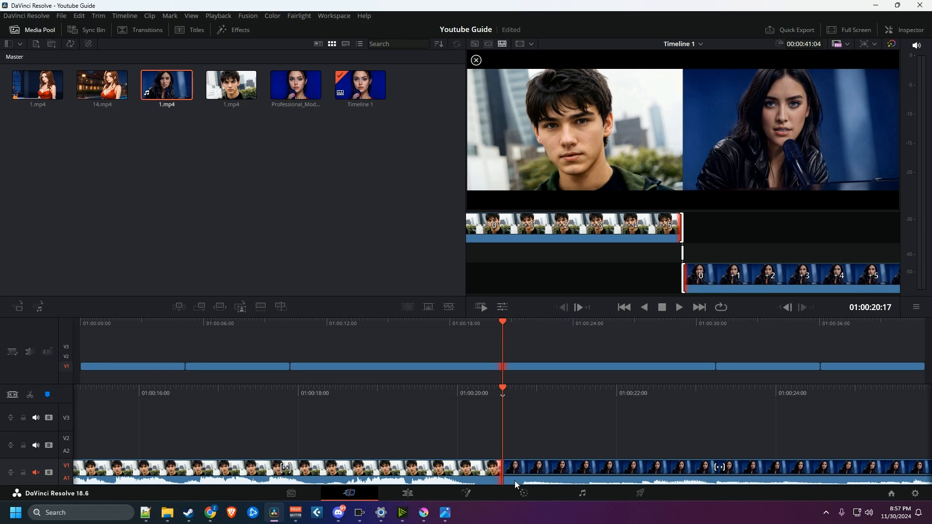
Return to the Edit page and scrub through the timeline as far as the last animated clip
click(291, 493)
click(349, 493)
click(408, 493)
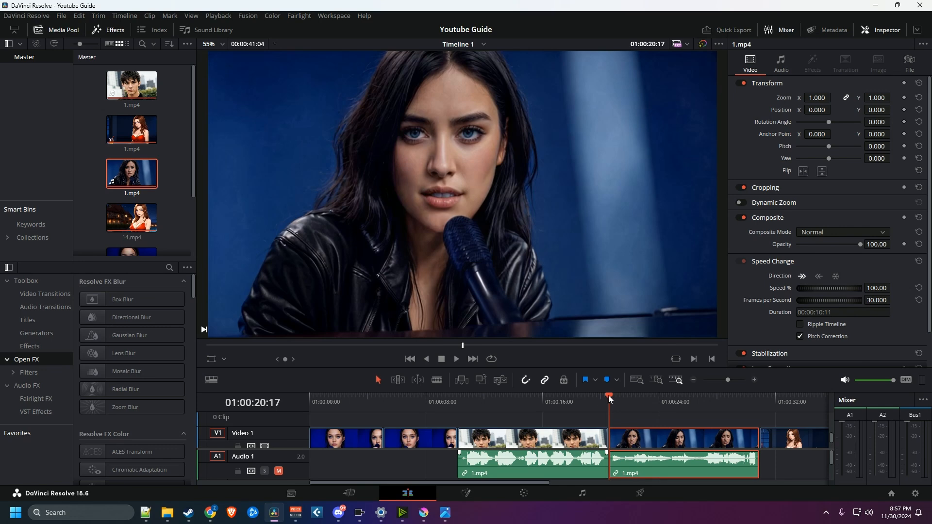
drag(610, 399, 521, 441)
drag(582, 482, 364, 457)
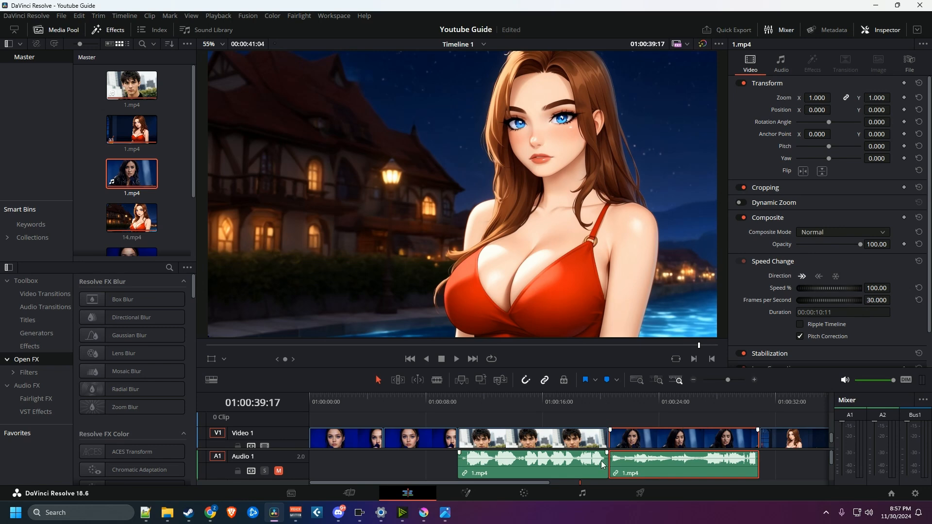
drag(524, 484, 485, 490)
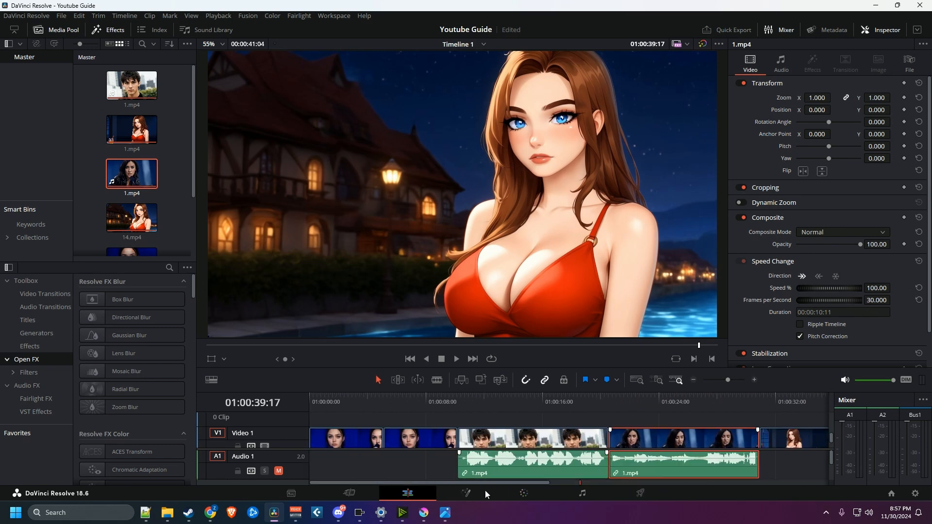
Open the Deliver page and set the export format to MP4 with the H.265 codec
click(639, 493)
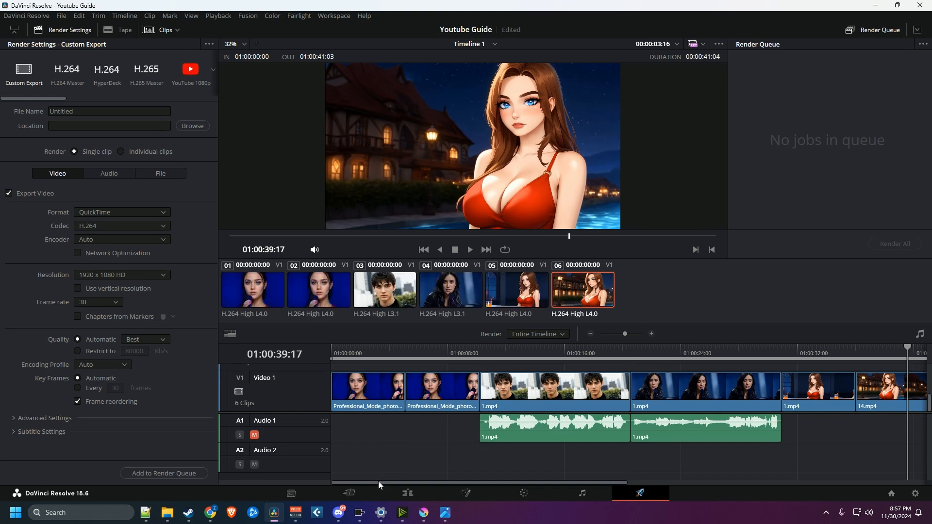
drag(378, 483, 452, 489)
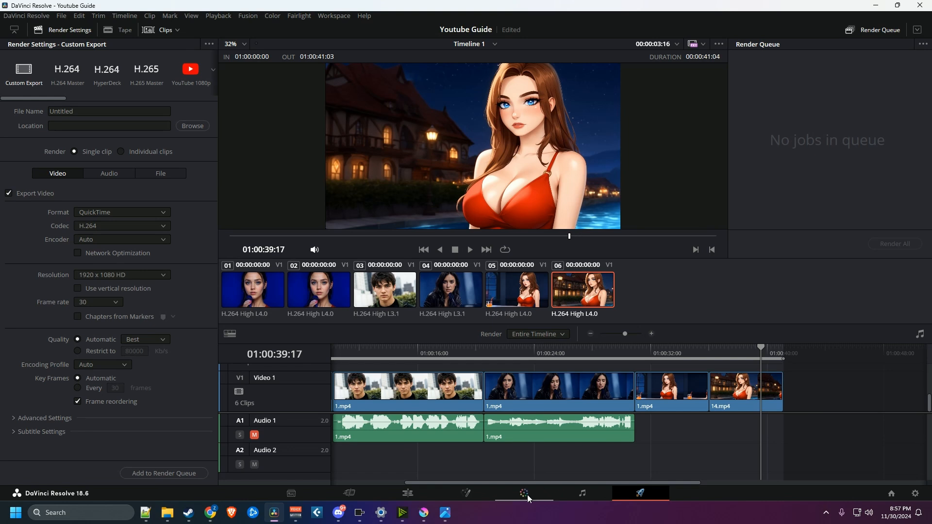
drag(582, 483, 442, 478)
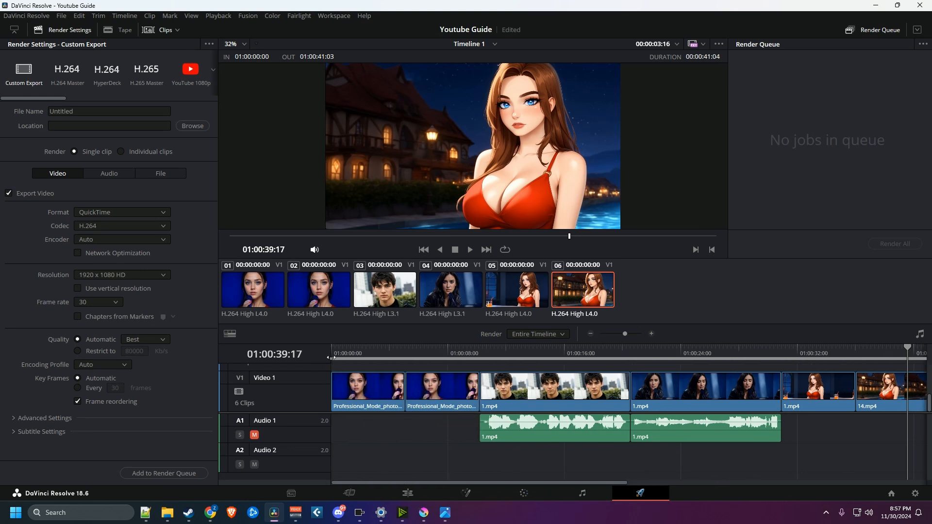
click(138, 226)
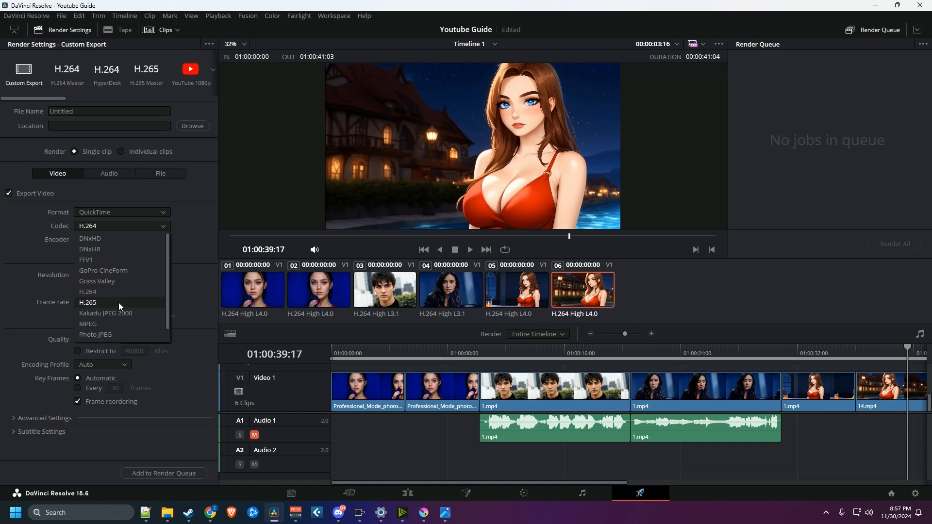
click(119, 302)
click(145, 212)
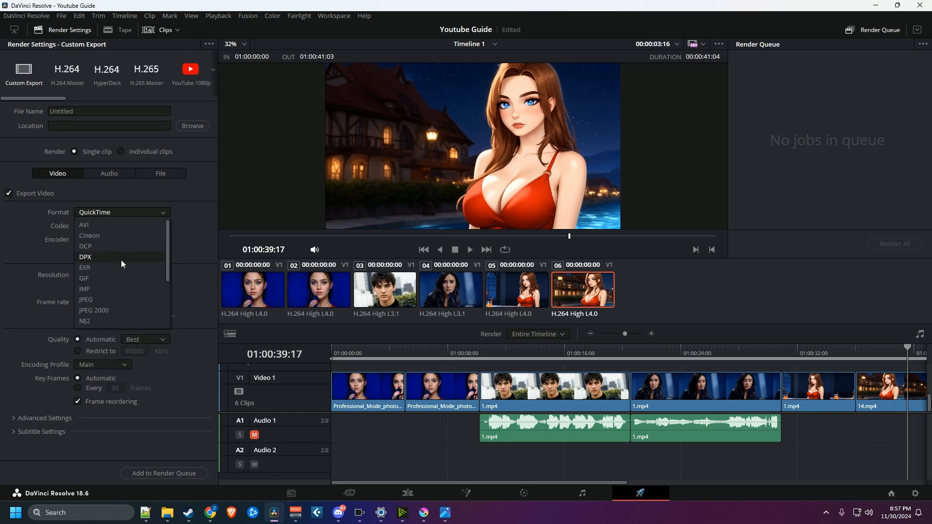
click(101, 308)
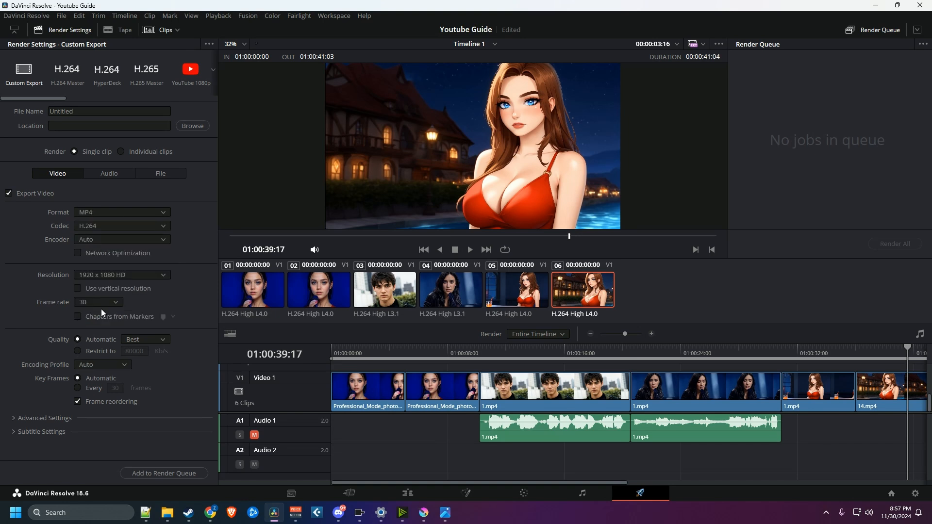
click(144, 228)
click(117, 246)
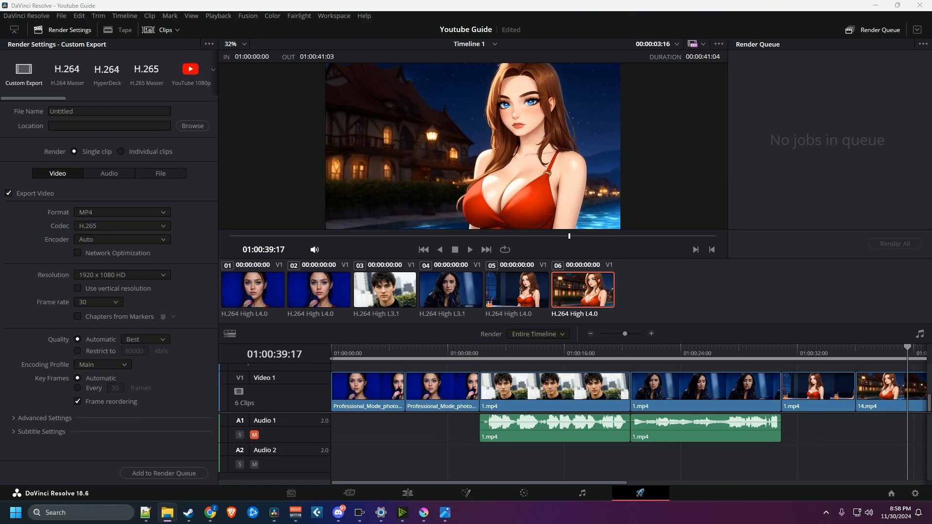
Set the export's destination to E:\pinokio\api\automatic1111.git\app\outputs\extras-images with the file name Demo, and add it to the render queue
click(96, 112)
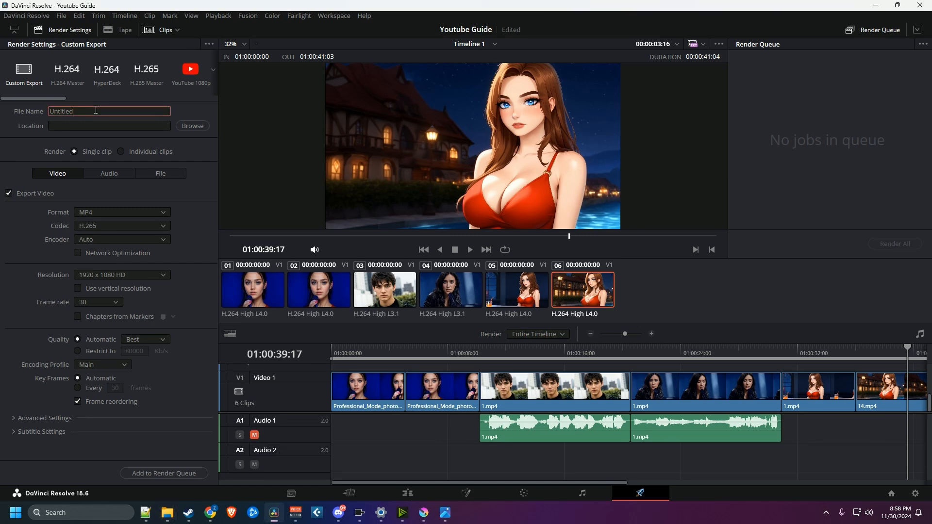
click(129, 126)
click(192, 126)
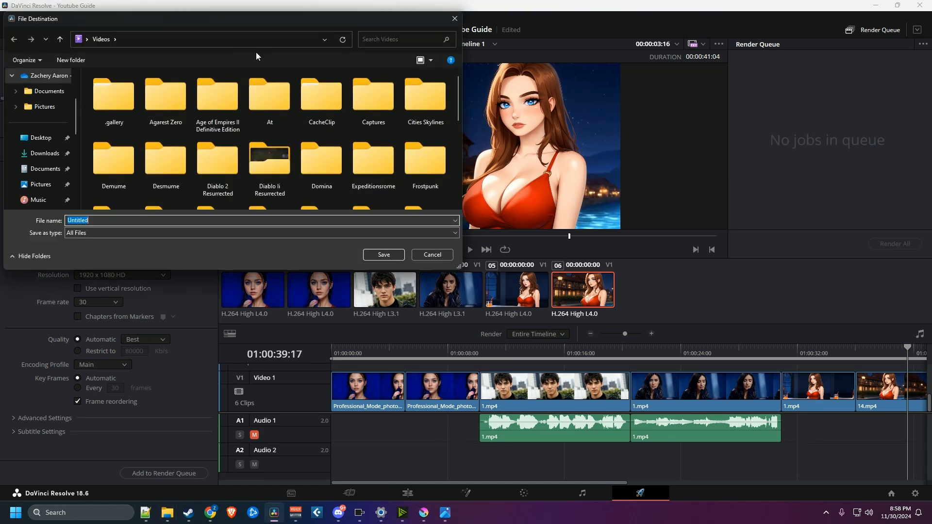
click(226, 39)
text(E:\pinokio\api\automatic1111.git\app\outputs\extras-images)
key(Return)
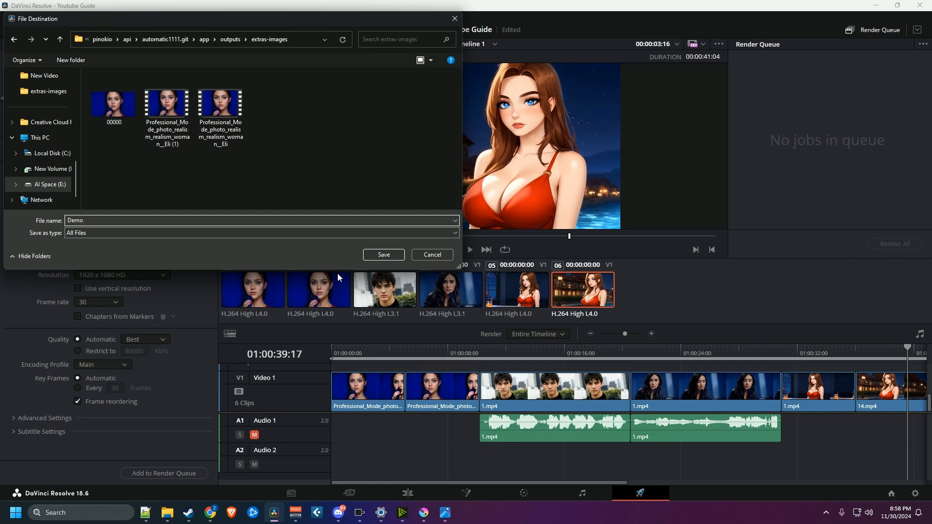
click(375, 255)
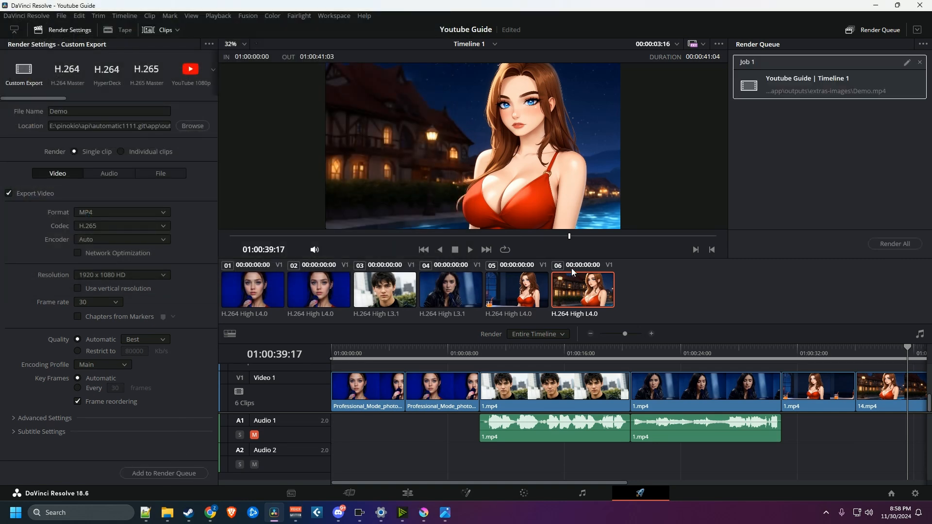
Render the queued job and watch the exported Demo video in a maximized Media Player window
click(889, 244)
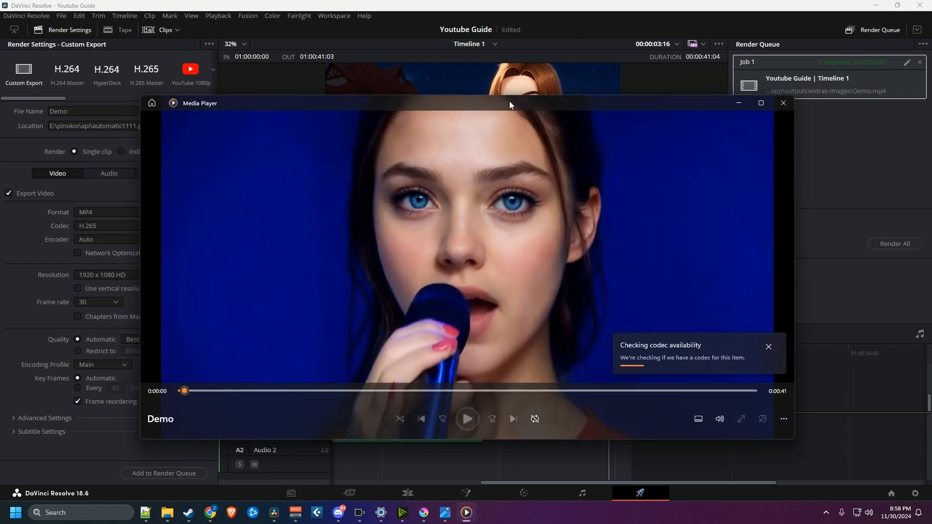
double_click(508, 100)
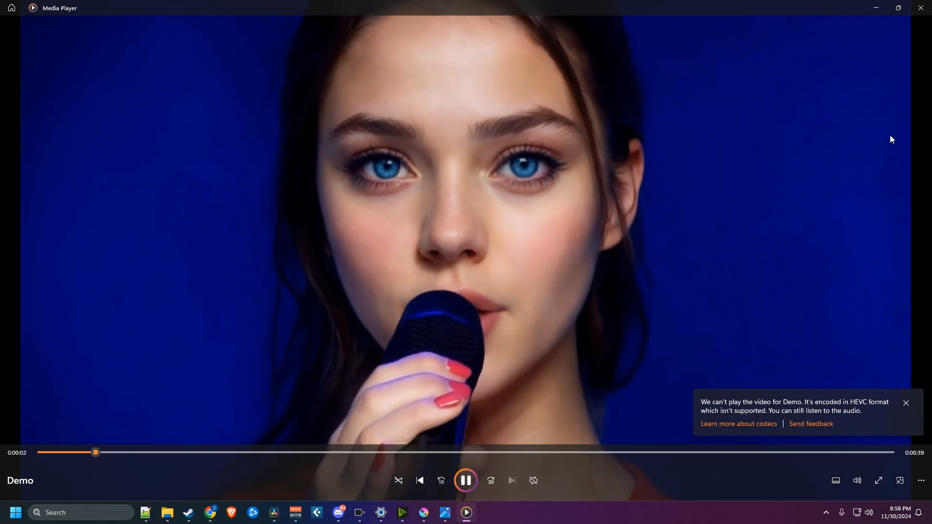
click(920, 8)
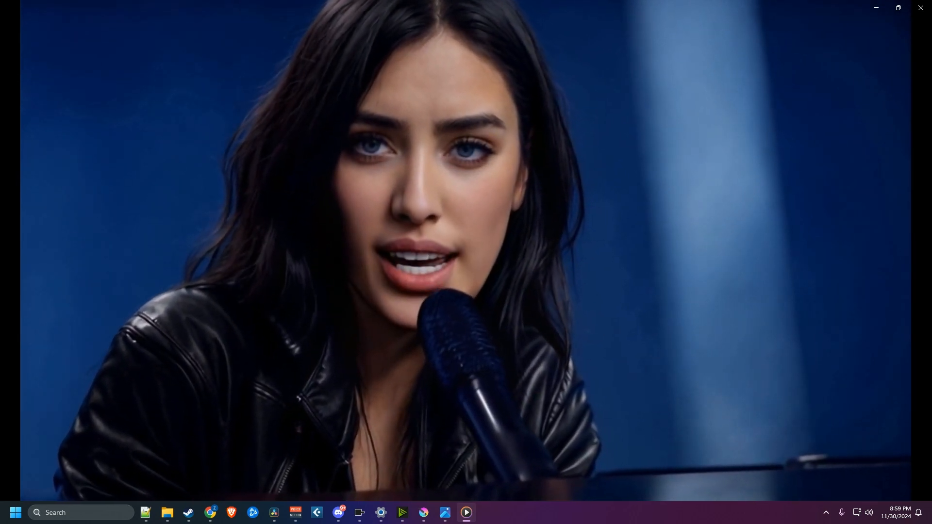
mouse_move(651, 262)
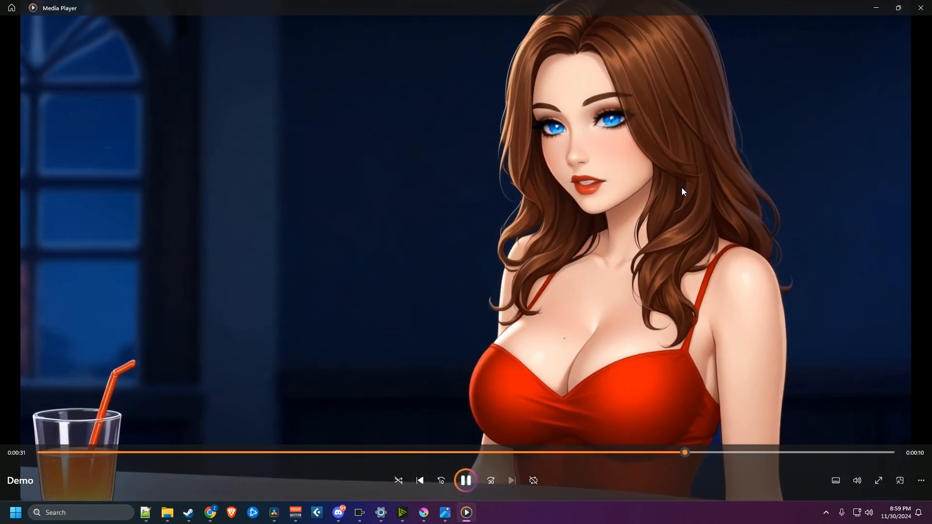